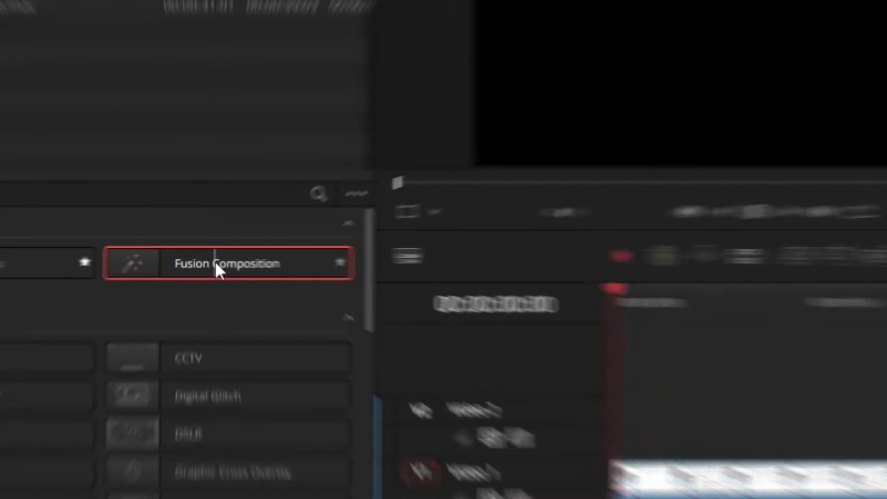
Add a Fusion Composition on Video 2 above the footage and extend it to the footage's full length.
drag(221, 257, 420, 342)
drag(344, 266, 346, 268)
drag(446, 341, 581, 347)
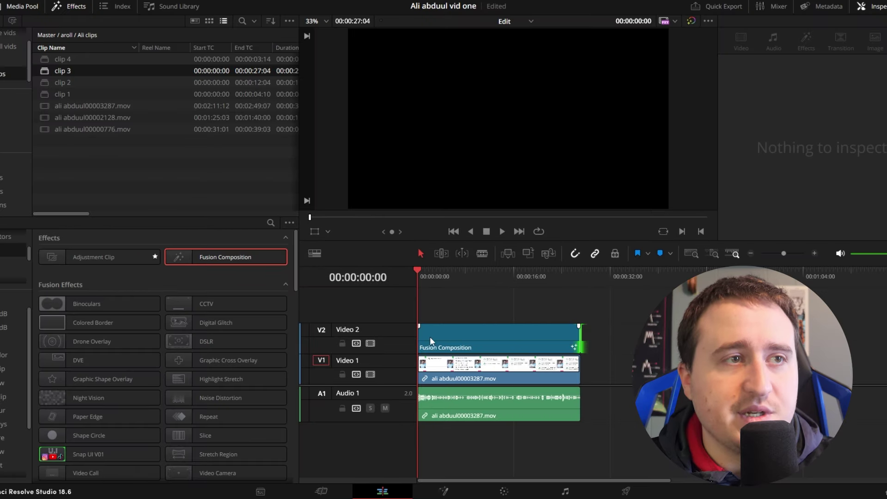
Open the Fusion Composition on Video 2 in the Fusion page.
click(462, 335)
right_click(462, 335)
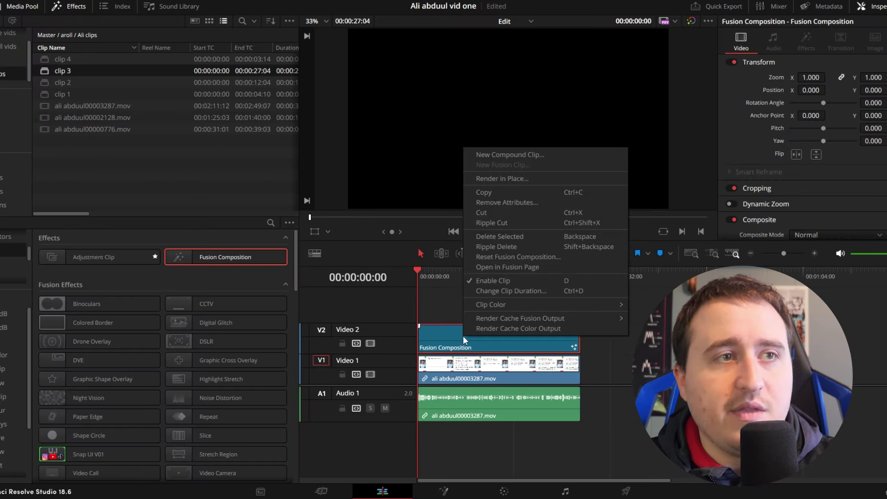
click(506, 268)
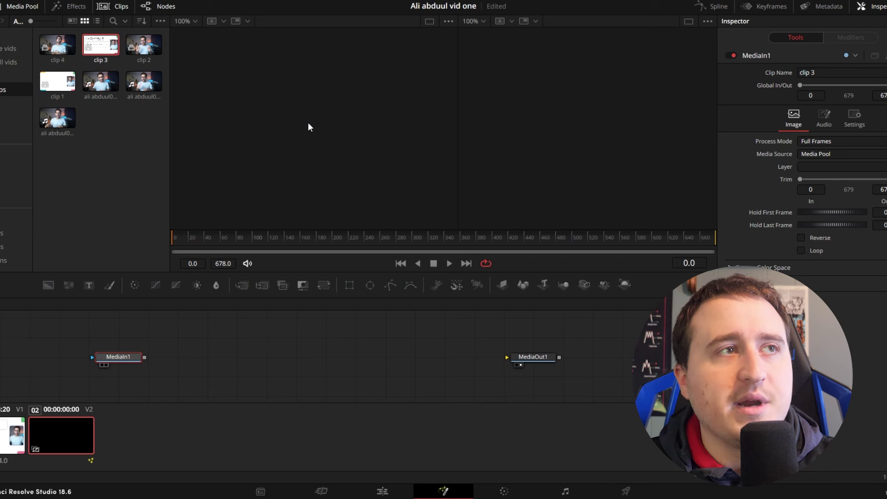
Show the MediaIn1 node in the first viewer and rename it "ali clip".
key(1)
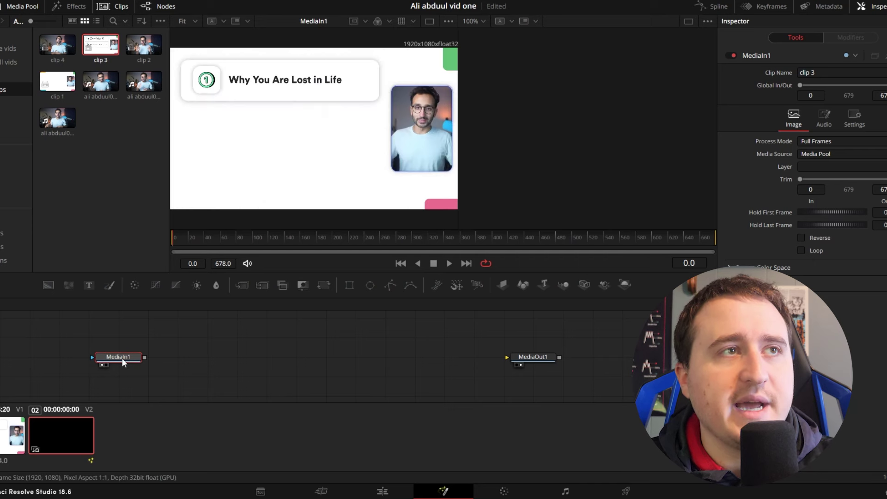
mouse_move(122, 358)
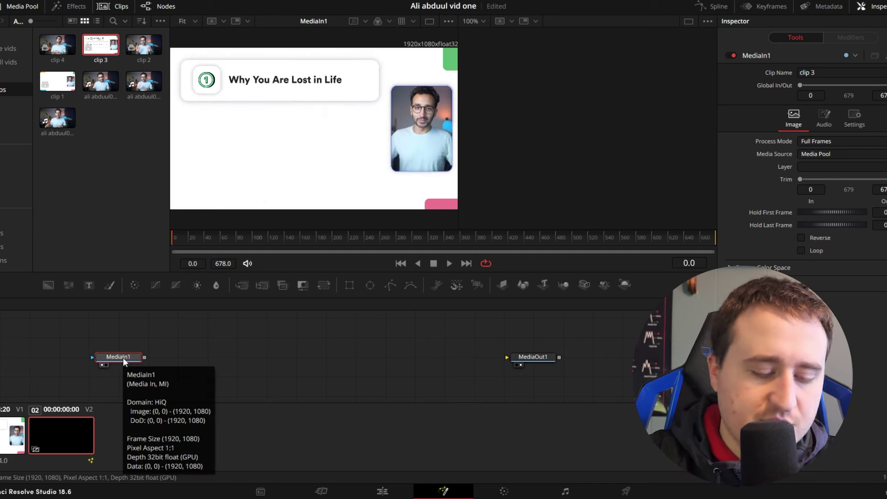
key(F2)
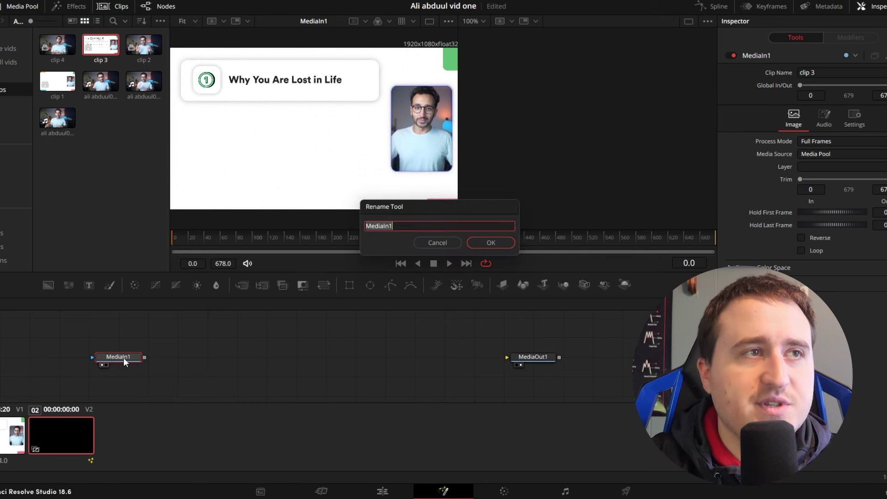
text(ali clip)
key(Return)
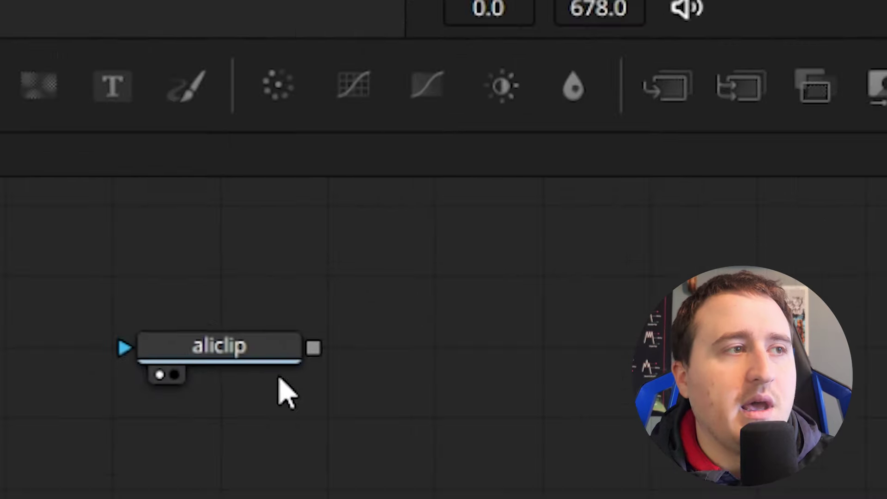
Connect the aliclip node to MediaOut1 and merge a new Background node over it.
drag(144, 357, 416, 352)
drag(886, 293, 478, 313)
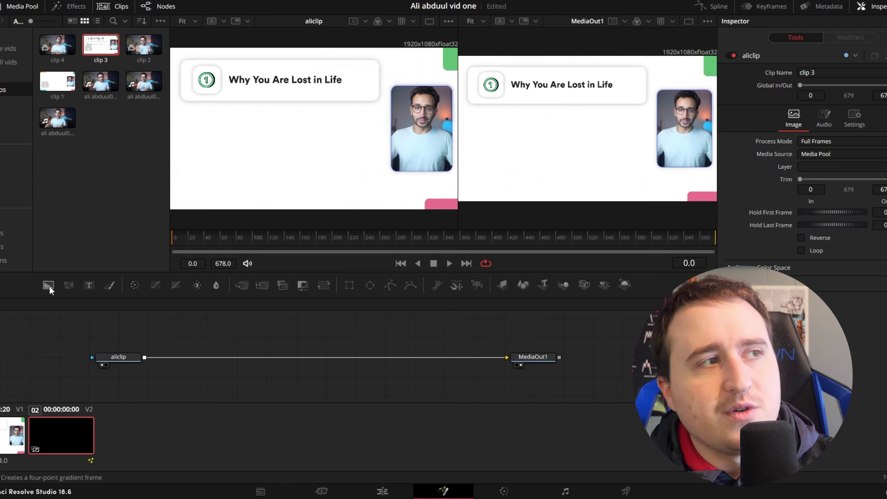
drag(46, 285, 143, 372)
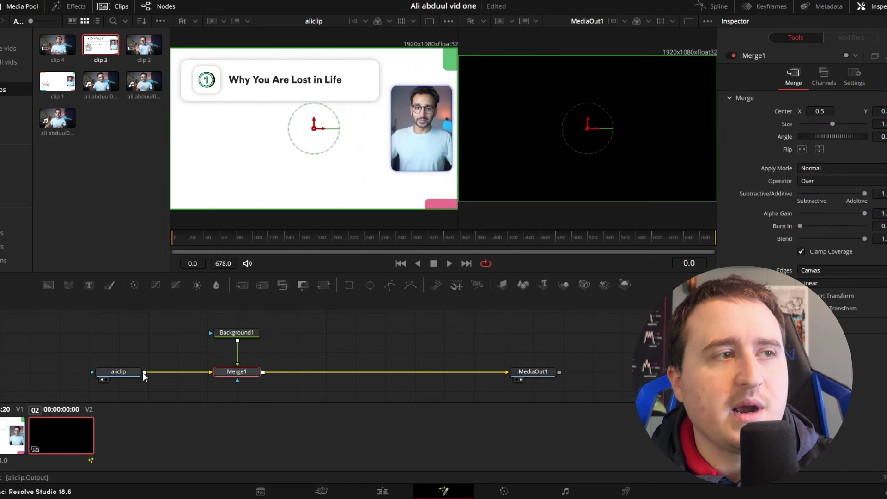
Set Background1's type to Gradient and sample both gradient stop colours from the white areas of the reference clip.
click(241, 333)
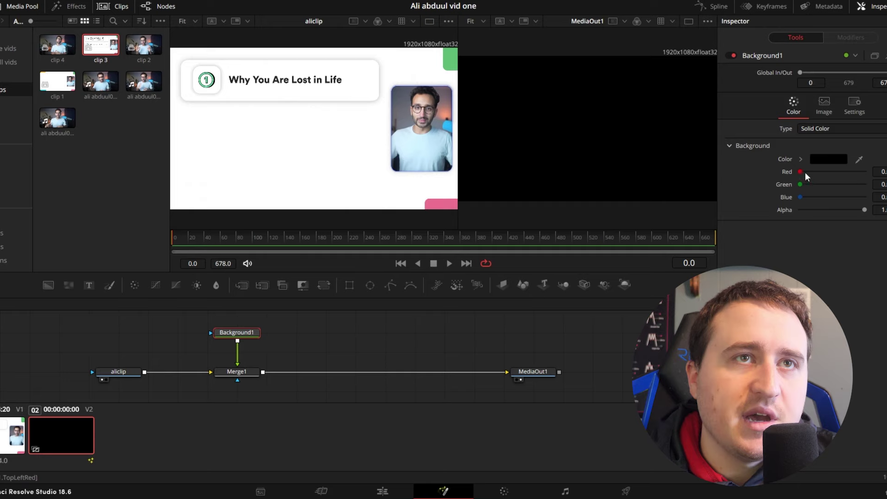
drag(803, 171, 851, 176)
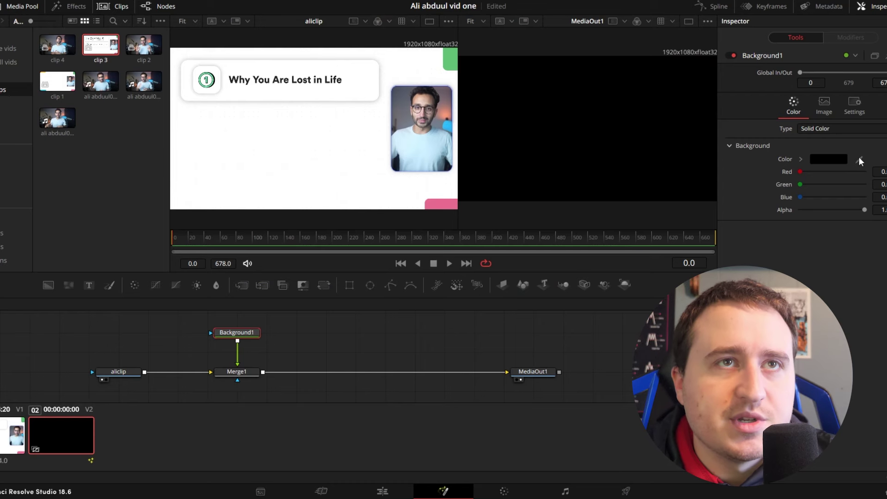
click(827, 128)
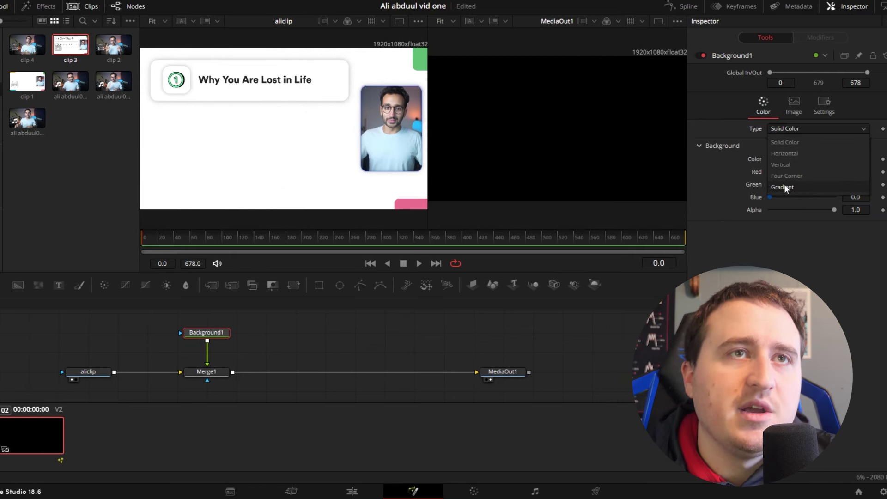
click(802, 186)
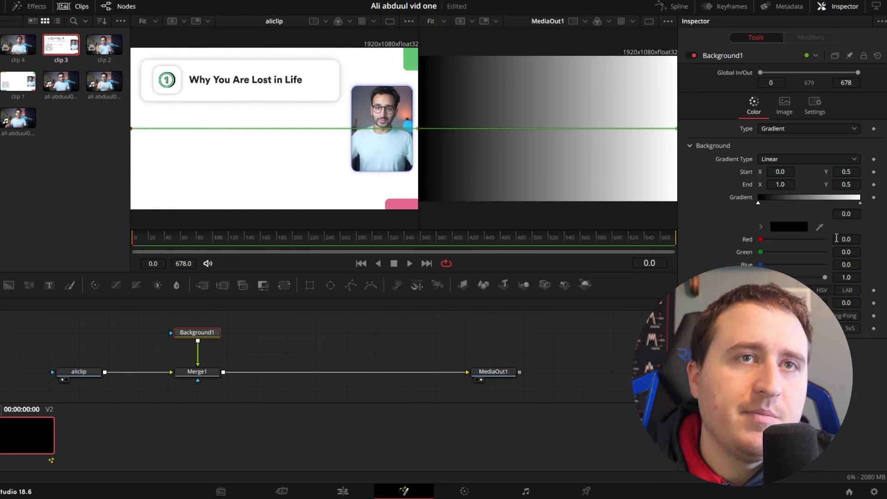
drag(822, 229, 136, 48)
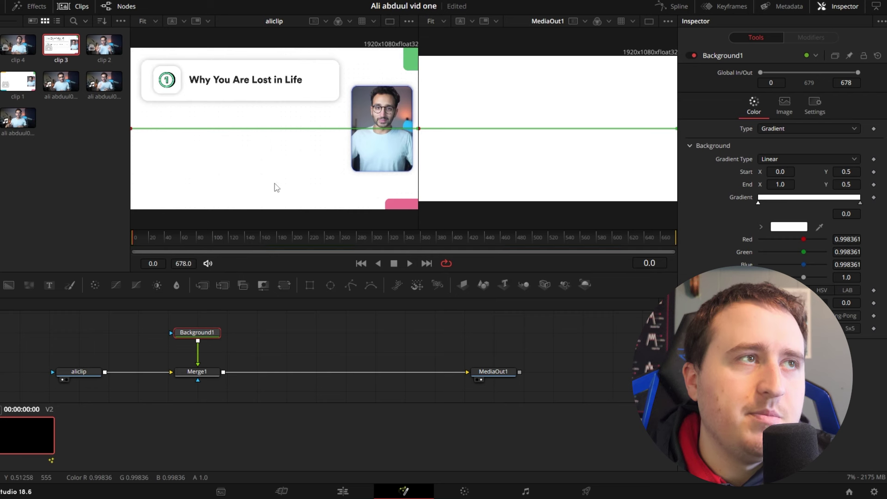
click(861, 204)
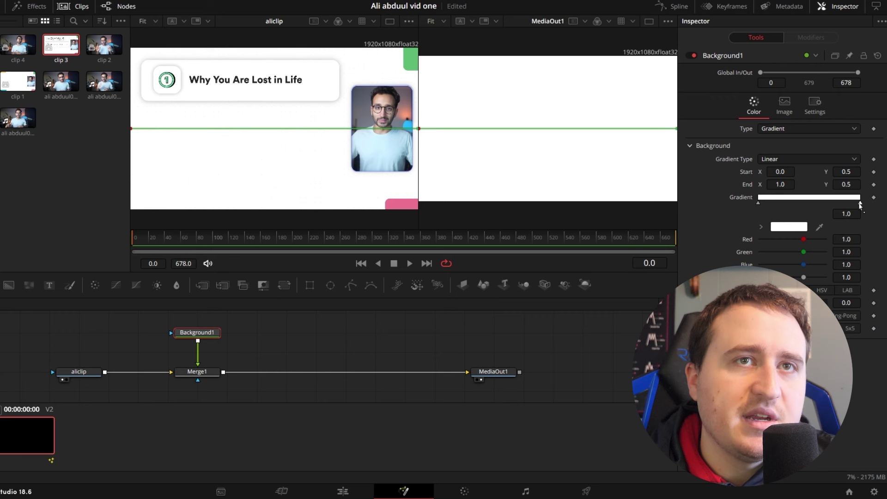
drag(819, 229, 405, 189)
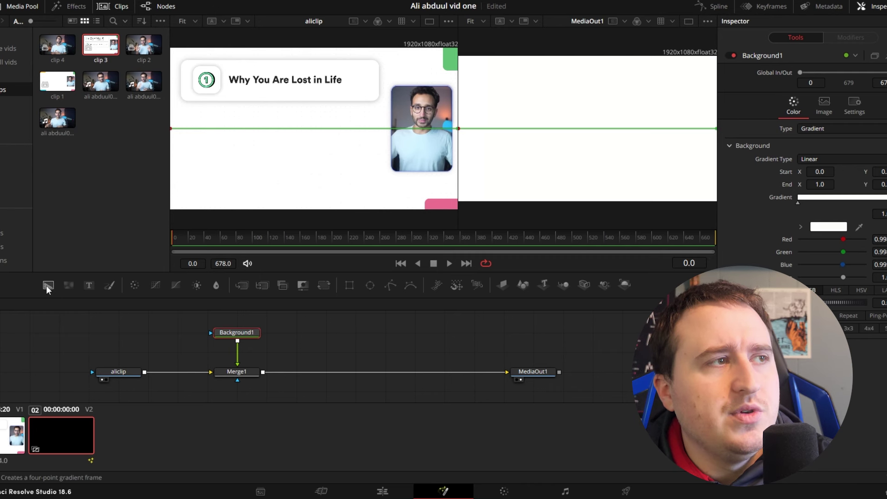
Merge a second Background node after Merge1 and rename it "red square".
drag(46, 285, 262, 372)
click(326, 332)
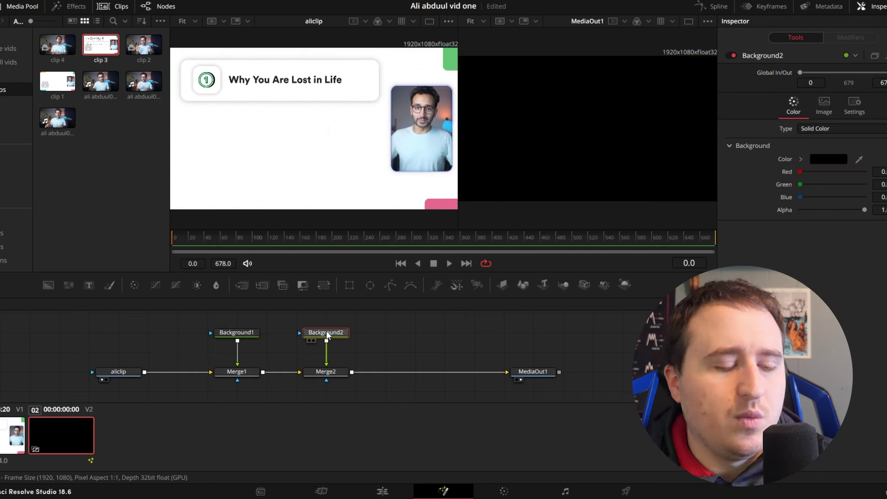
key(F2)
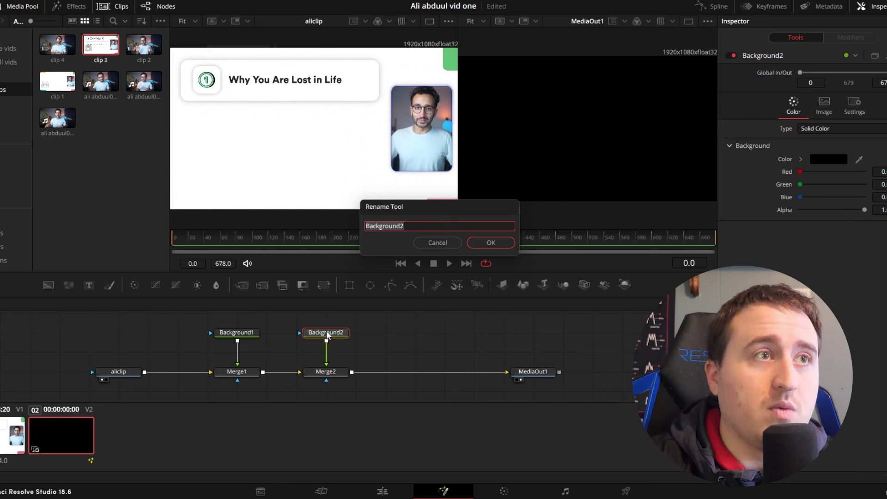
text(red square)
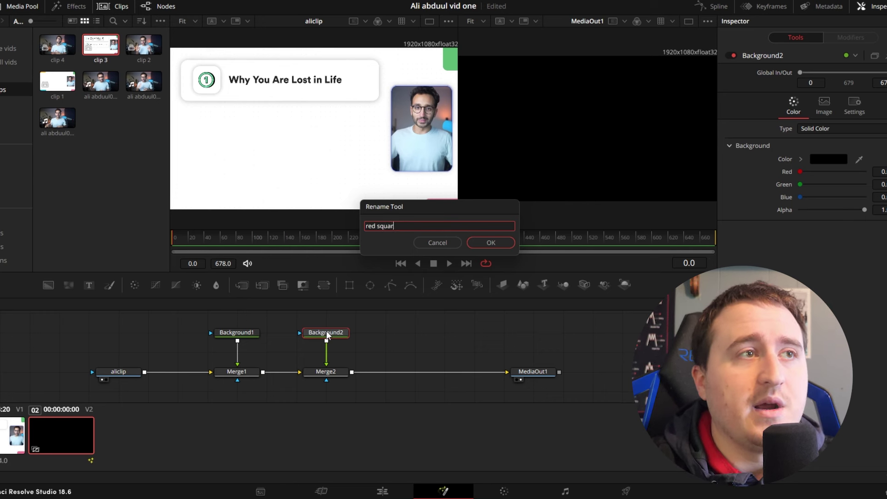
key(Return)
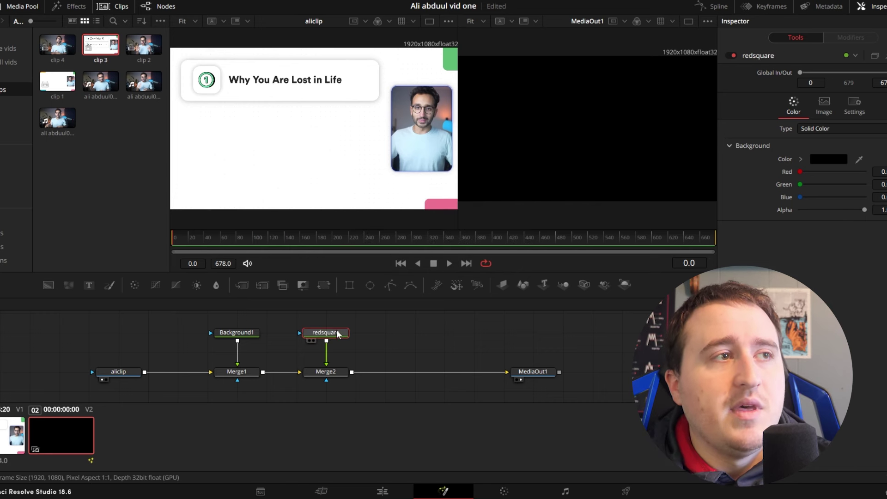
Mask redsquare with a Rectangle, move it over the pink shape in the frame's bottom-right corner, and set its height to 0.173.
click(348, 285)
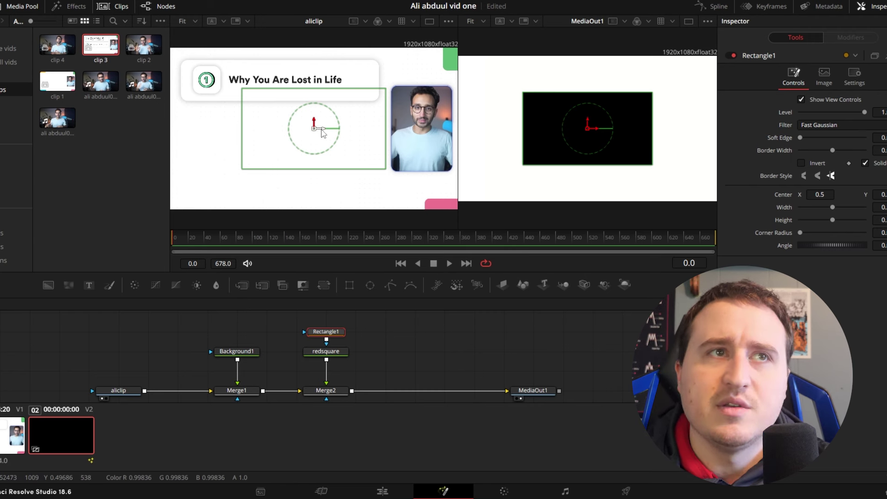
drag(322, 130, 440, 191)
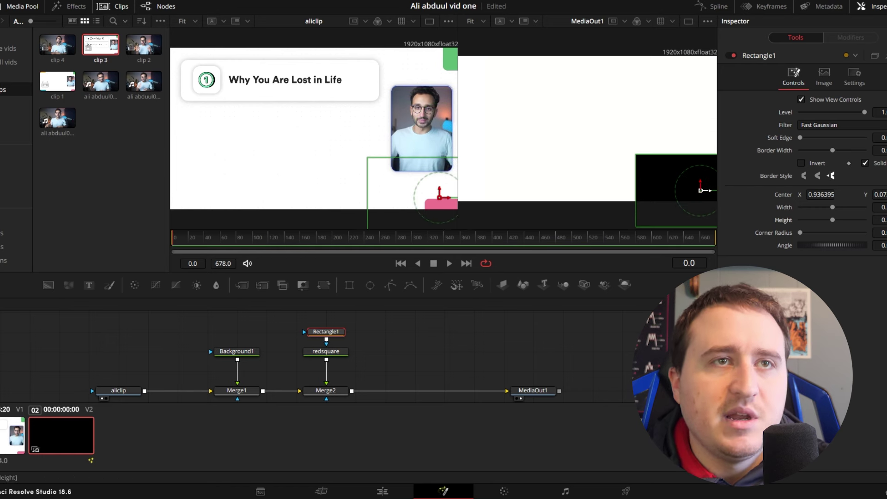
drag(832, 220, 811, 220)
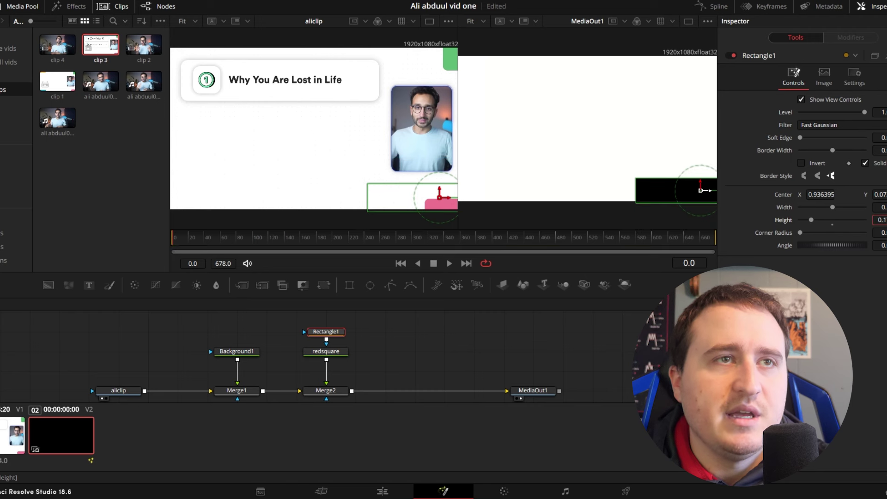
drag(700, 191, 700, 203)
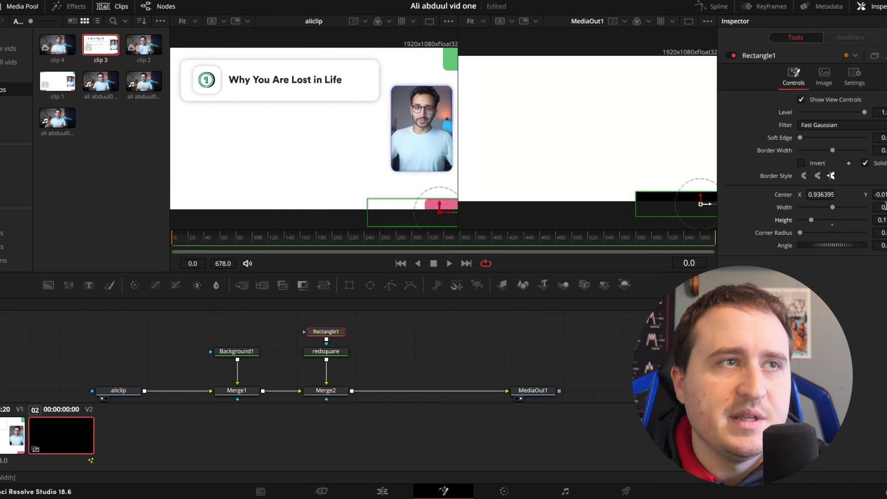
Fit the rectangle mask to the pink shape with width 0.132, centre X 0.951396 and corner radius 0.342.
drag(885, 206, 686, 219)
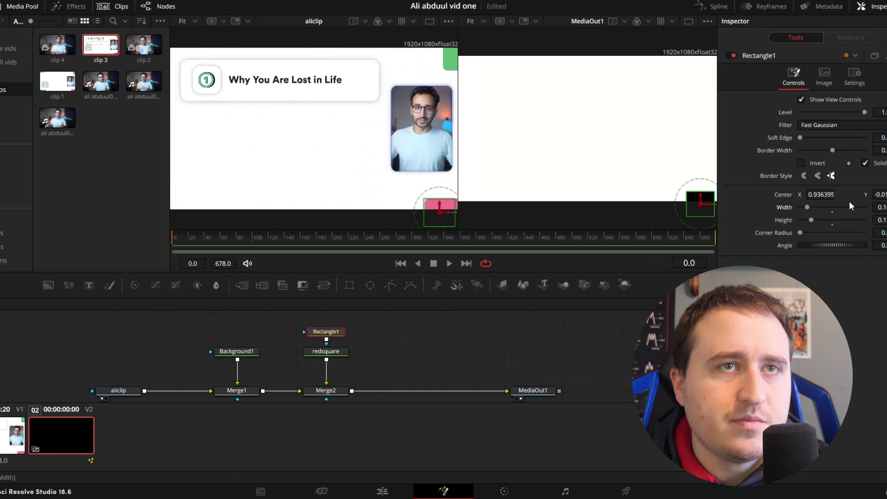
drag(818, 192, 829, 193)
drag(884, 208, 884, 186)
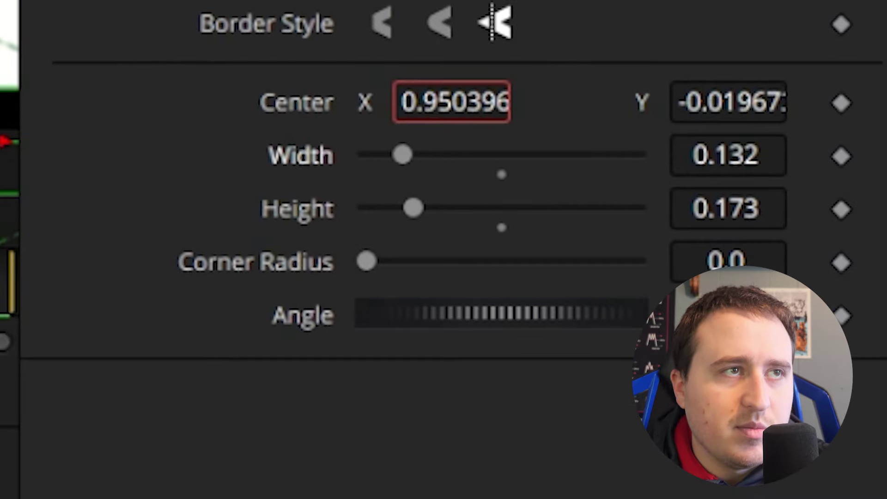
drag(451, 102, 455, 102)
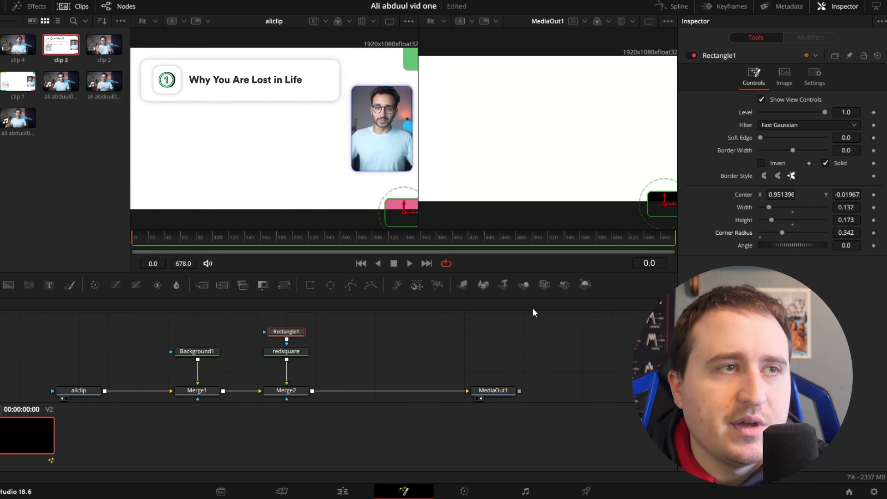
click(456, 369)
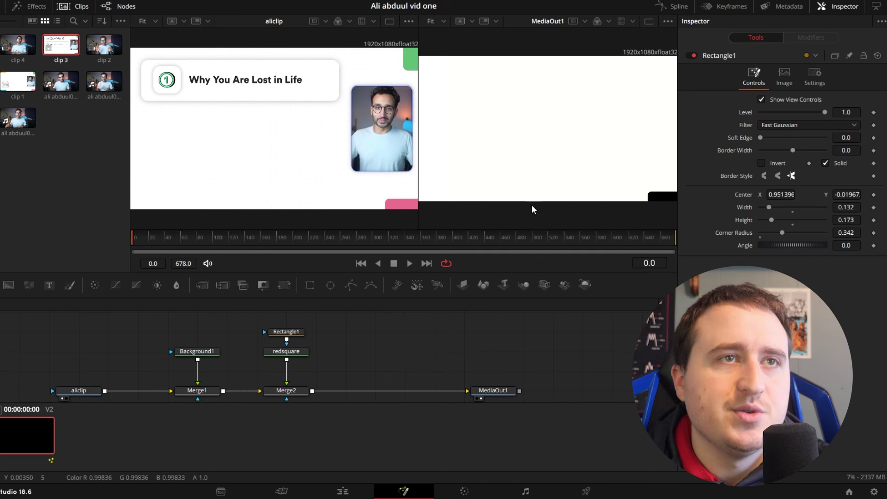
Colour the redsquare background by sampling the pink shape in the reference clip.
click(287, 351)
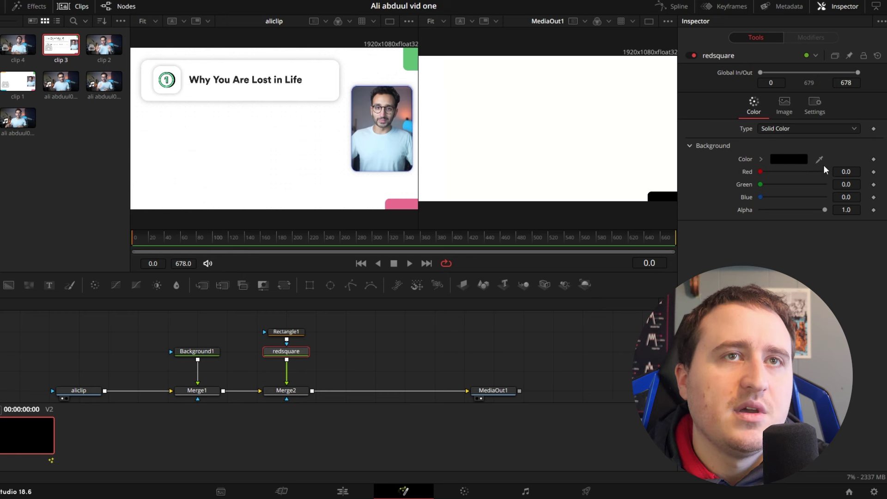
drag(820, 160, 407, 202)
click(367, 347)
Duplicate the Rectangle1, redsquare and Merge2 nodes and place the copies between Merge2 and MediaOut1.
drag(267, 319, 311, 398)
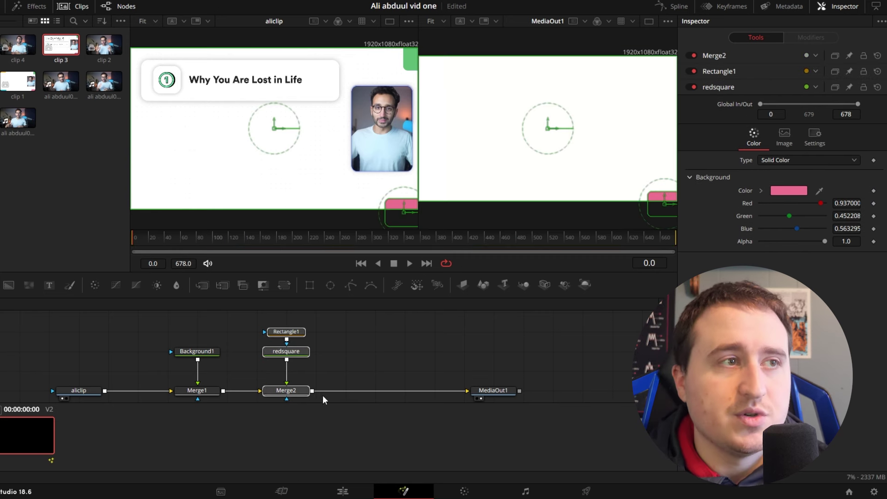
click(351, 330)
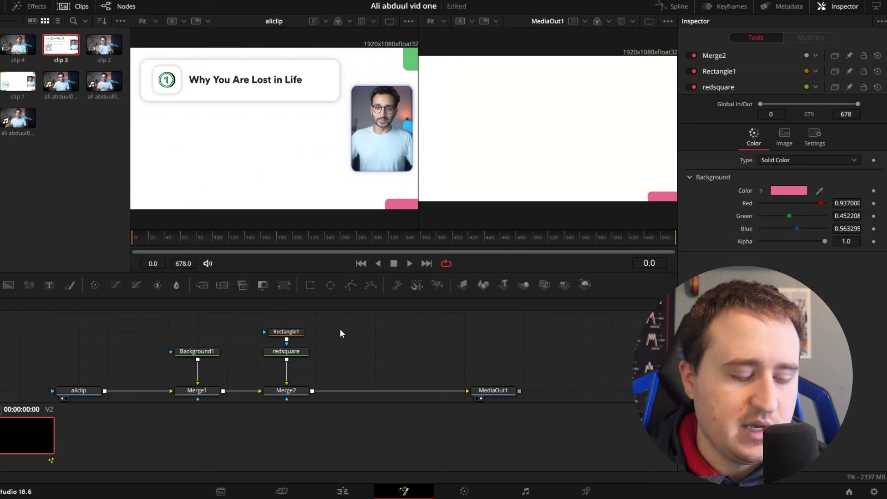
key(ctrl+v)
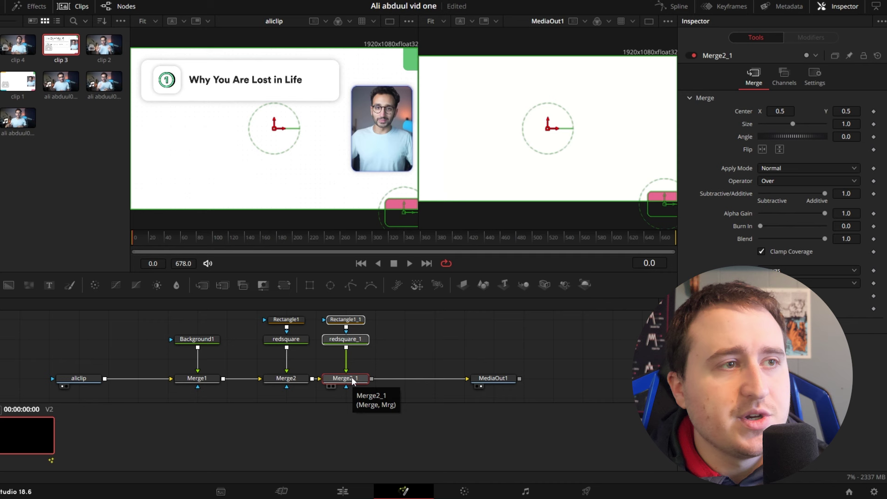
drag(352, 380, 370, 378)
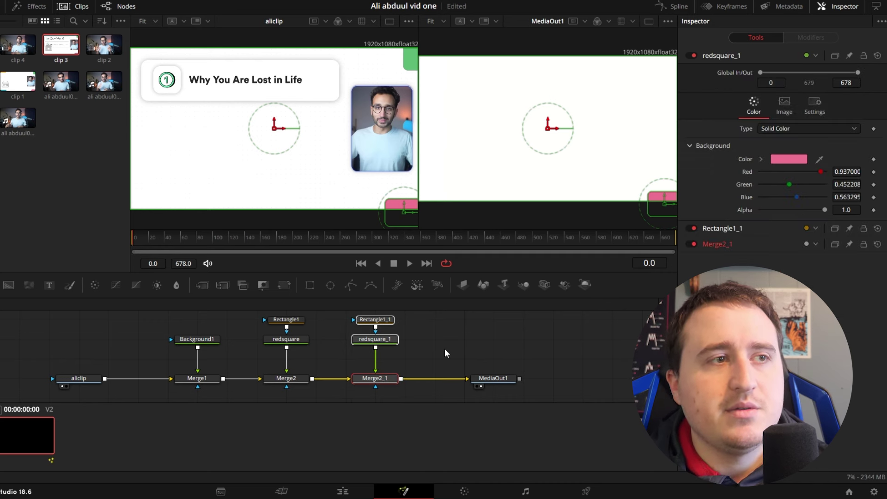
Rename the duplicated redsquare_1 background node to greensquare_1.
click(381, 341)
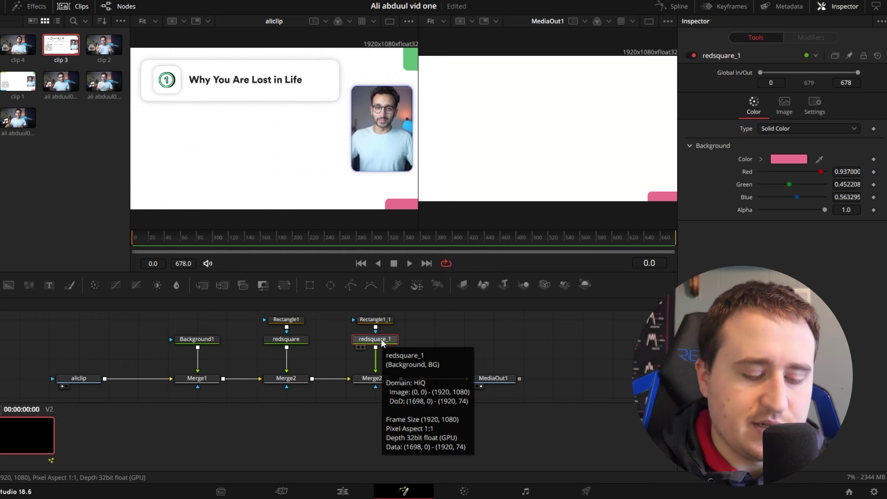
key(F2)
key(Left)
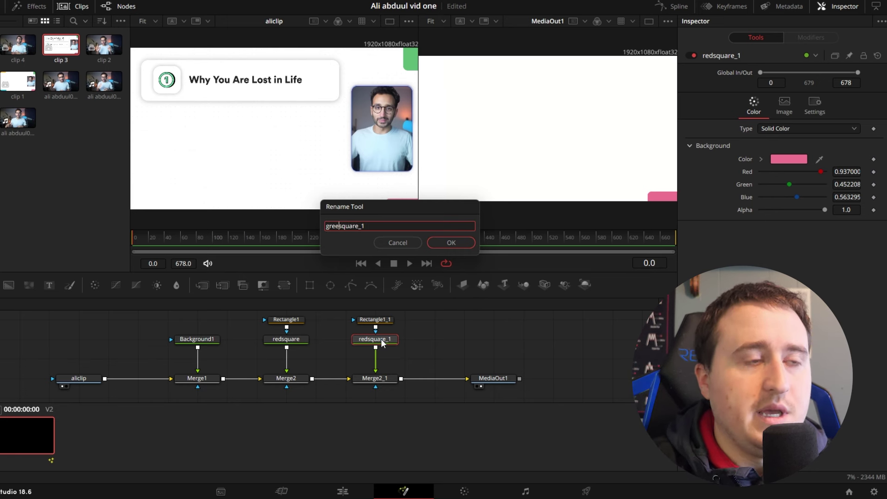
text(n)
key(Return)
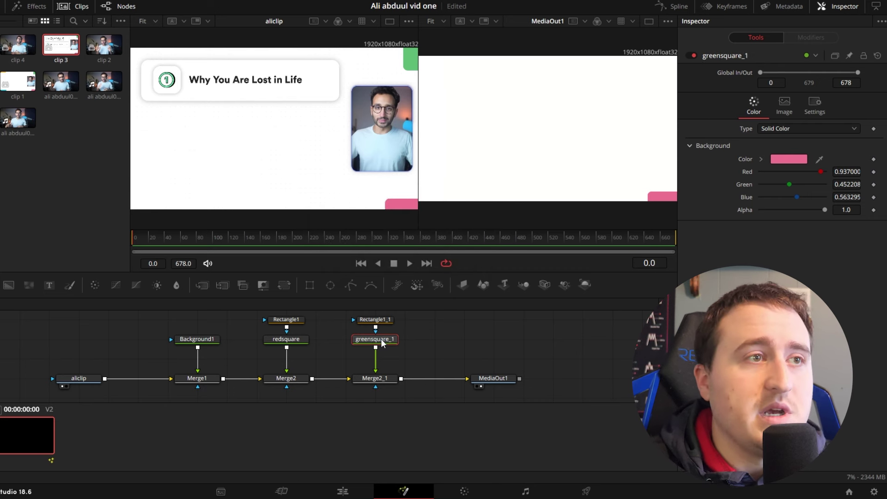
Move the Rectangle1_1 mask to the frame's upper-right corner with centre X 1.012396 and Y 0.945327.
click(378, 320)
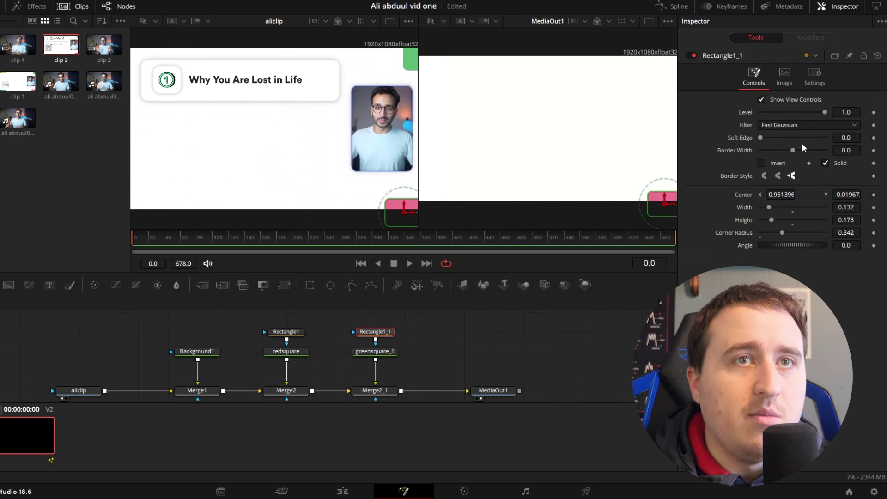
drag(851, 195, 884, 196)
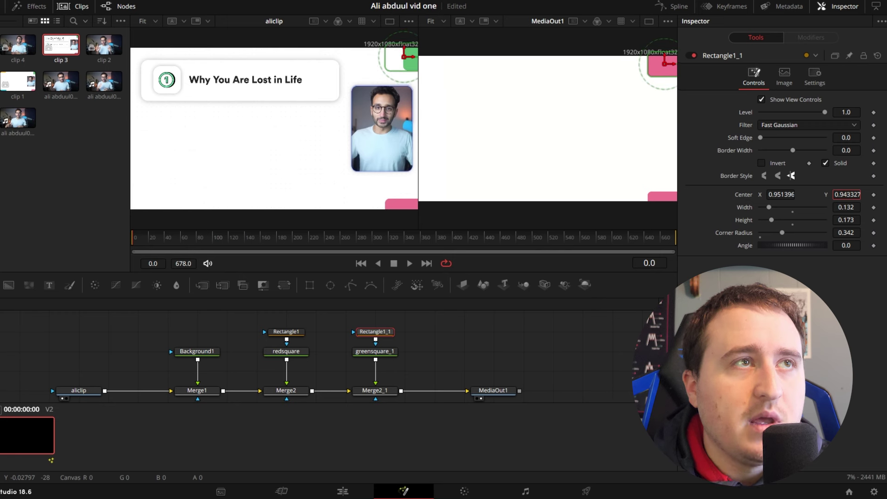
drag(777, 194, 805, 195)
click(481, 331)
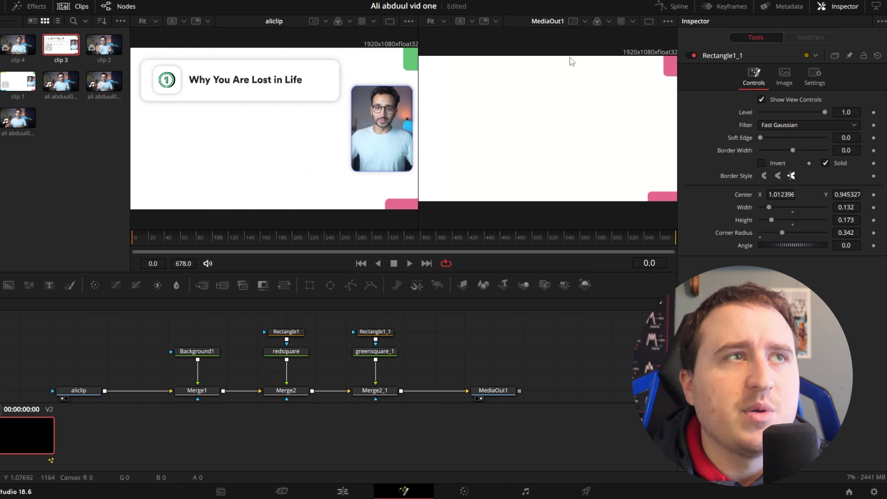
Colour the greensquare_1 background by sampling the green shape in the reference clip.
click(387, 352)
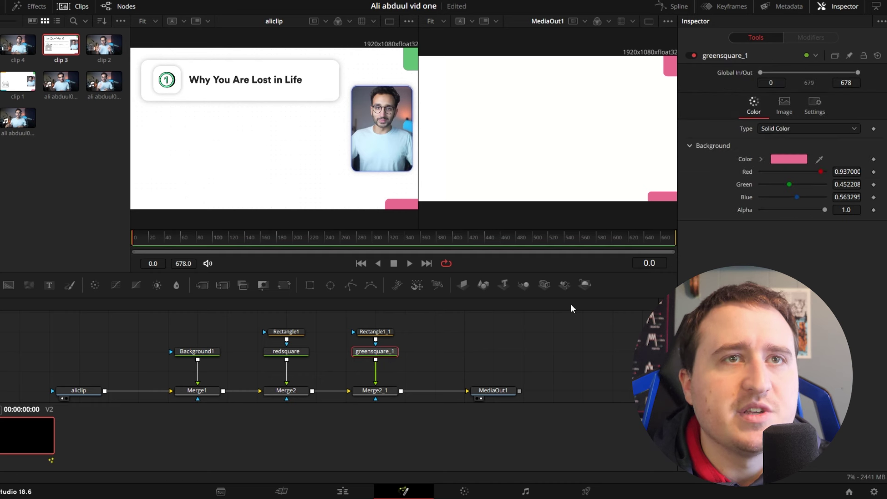
drag(820, 161, 416, 62)
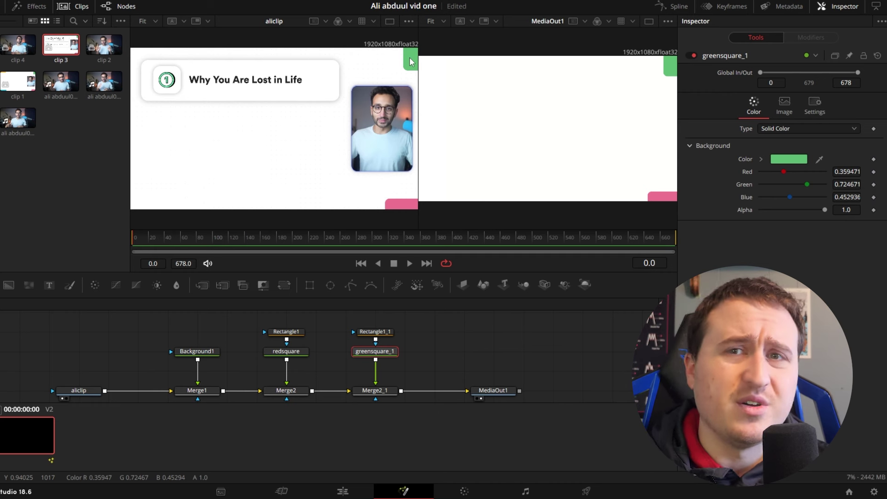
click(448, 355)
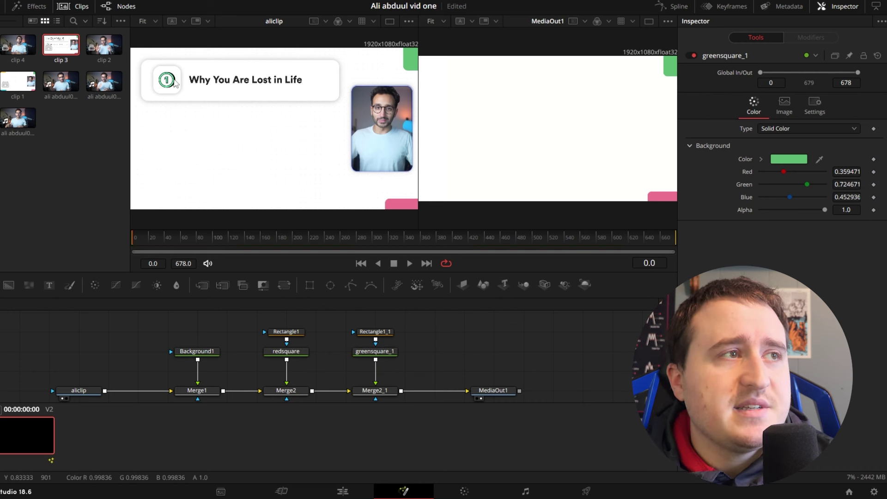
Make room before MediaOut1, then duplicate Background1 and Merge1 and place the copies after Merge2_1.
drag(503, 390, 591, 390)
drag(172, 324, 212, 413)
drag(239, 350, 221, 322)
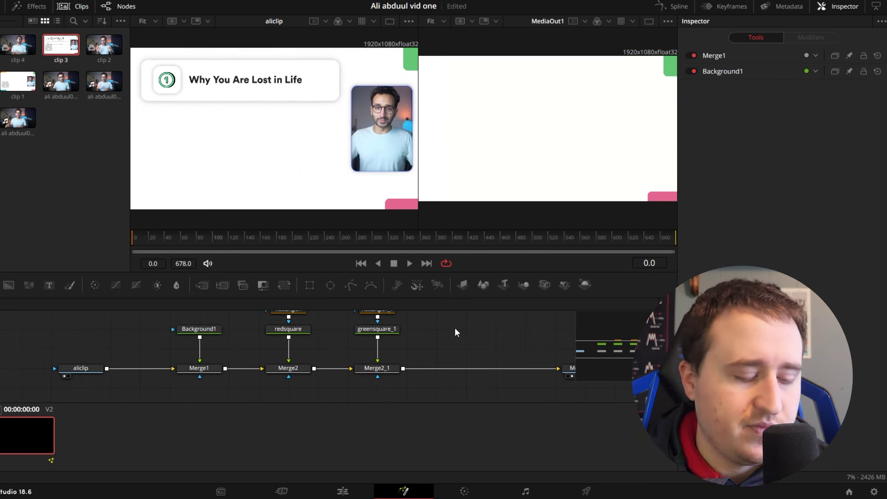
key(ctrl+v)
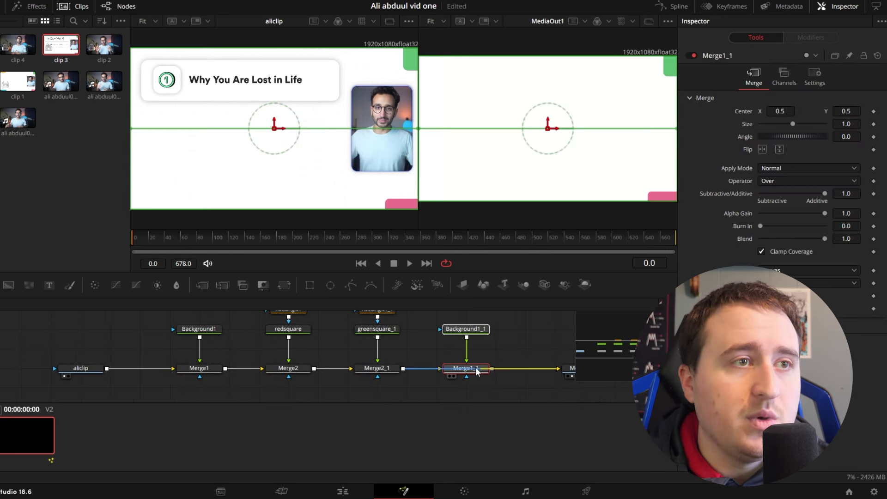
click(547, 341)
Set both gradient colours of Background1_1 by sampling the white title card in the reference clip.
click(468, 330)
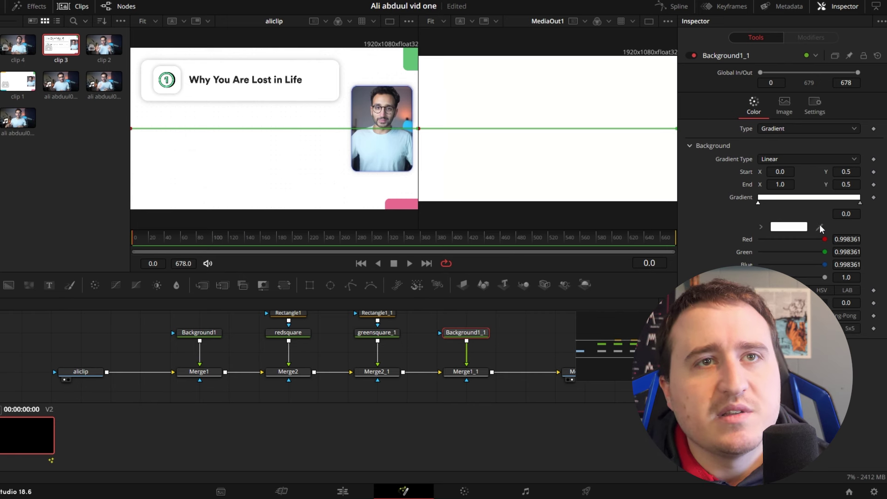
drag(819, 228, 151, 60)
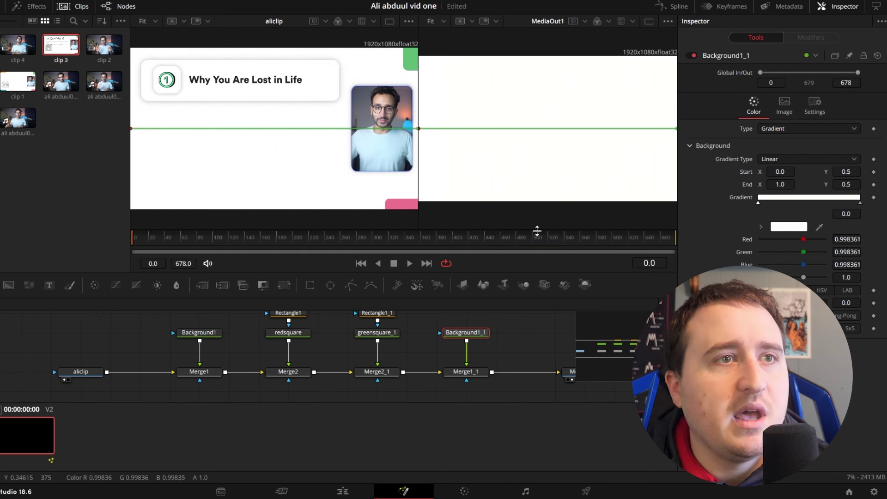
click(860, 203)
drag(819, 228, 333, 92)
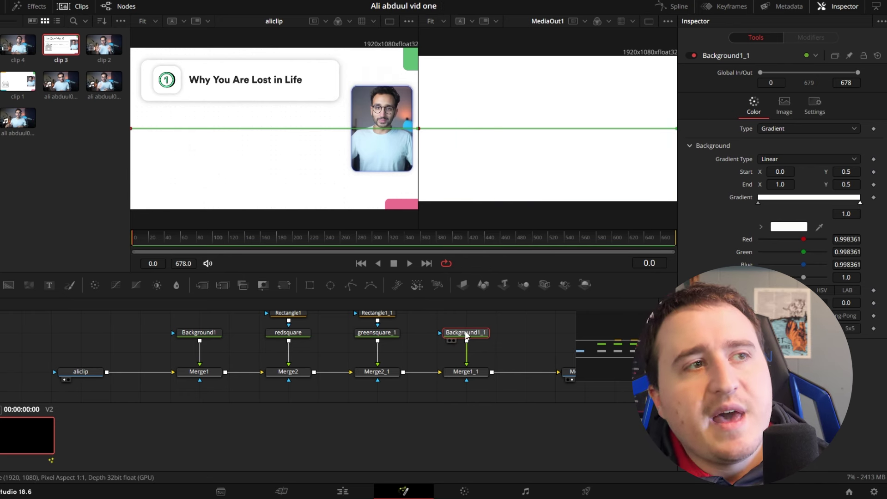
Mask Background1_1 with a Rectangle and match the title card horizontally with centre X 0.381 and width 0.685.
click(309, 286)
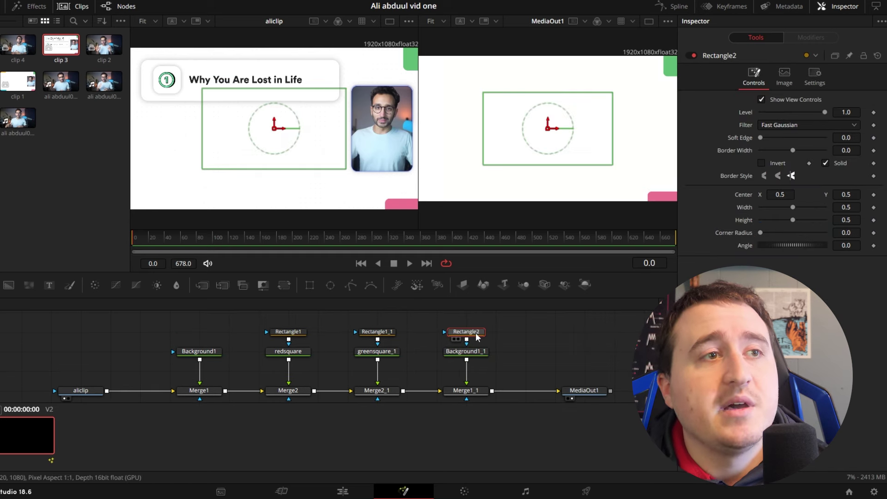
drag(782, 198, 759, 198)
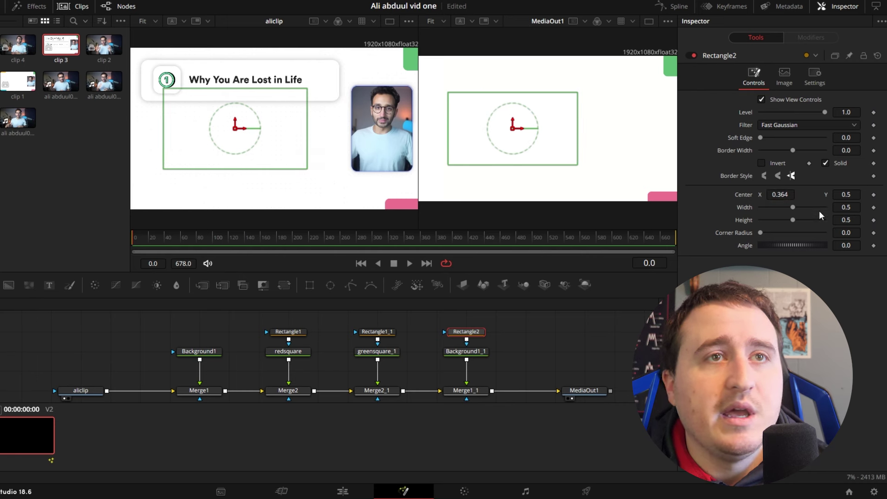
drag(847, 208, 877, 208)
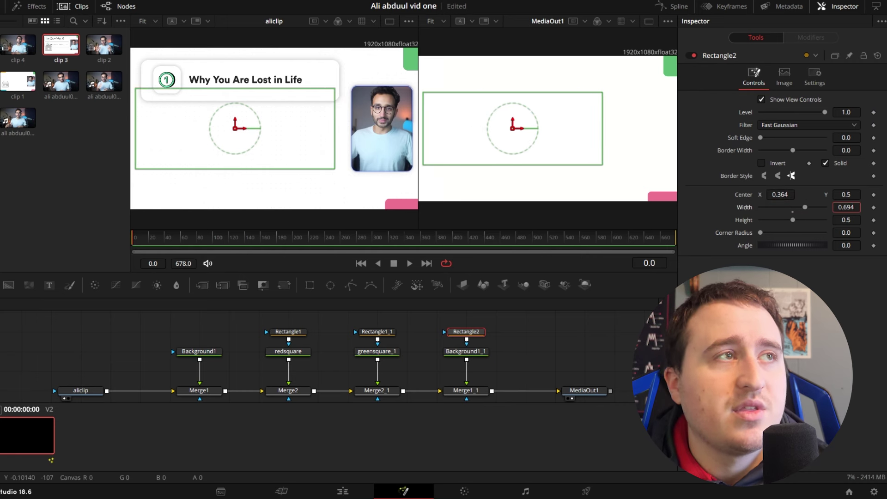
drag(784, 195, 789, 195)
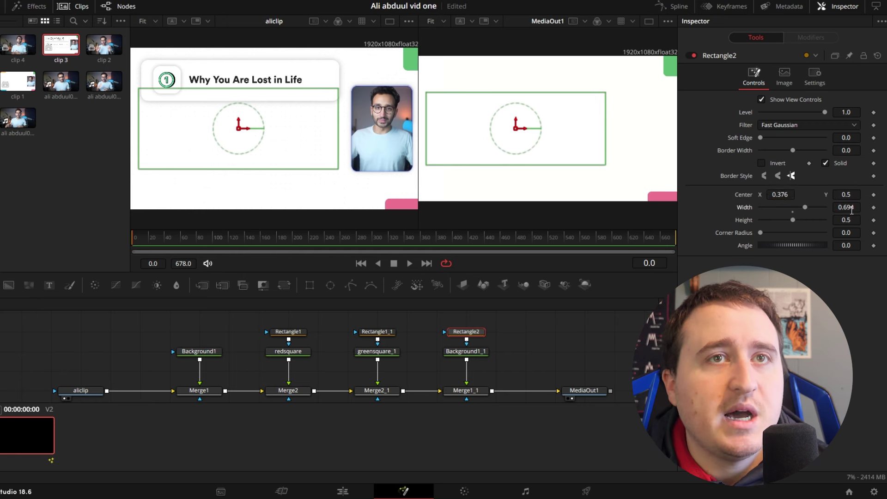
drag(852, 208, 848, 208)
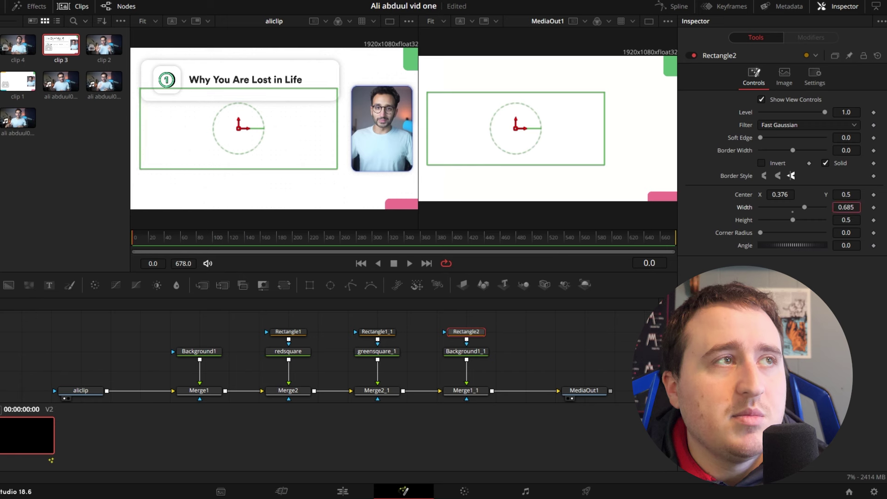
drag(783, 195, 785, 194)
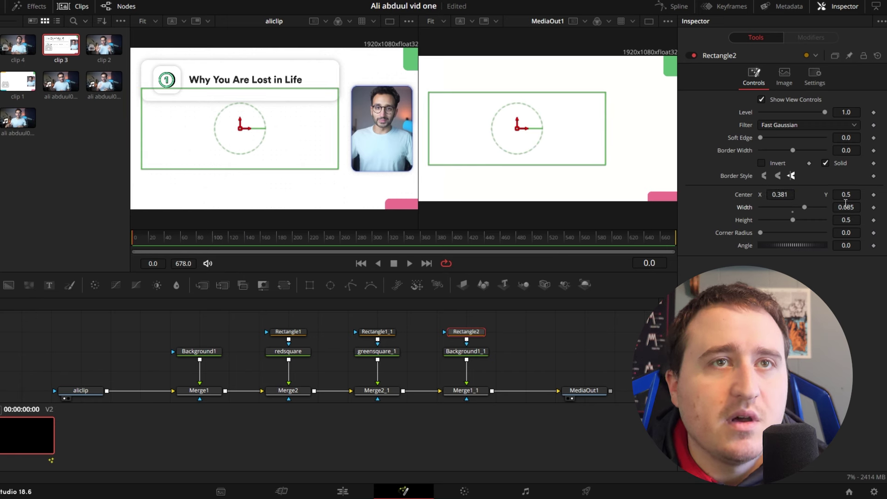
Fit the Rectangle2 mask to the title card with centre Y 0.795, height 0.266 and corner radius 0.313.
drag(847, 194, 884, 194)
drag(846, 220, 816, 219)
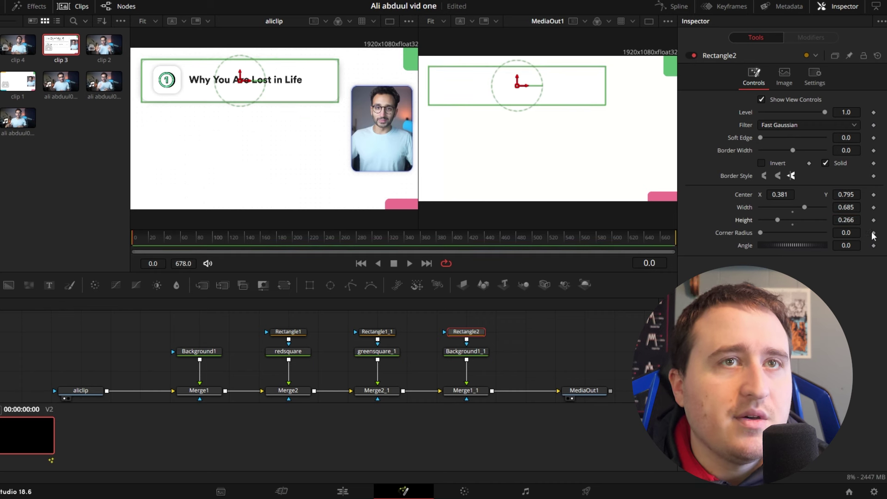
drag(845, 232, 847, 233)
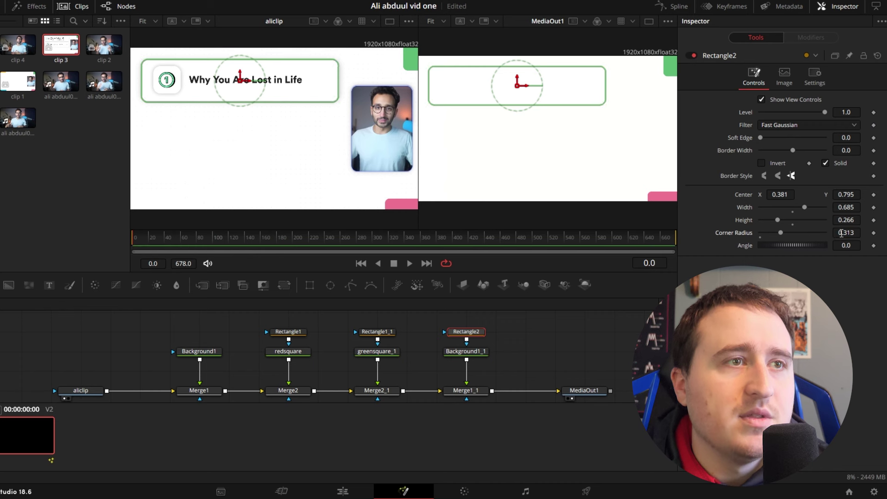
click(543, 346)
click(476, 331)
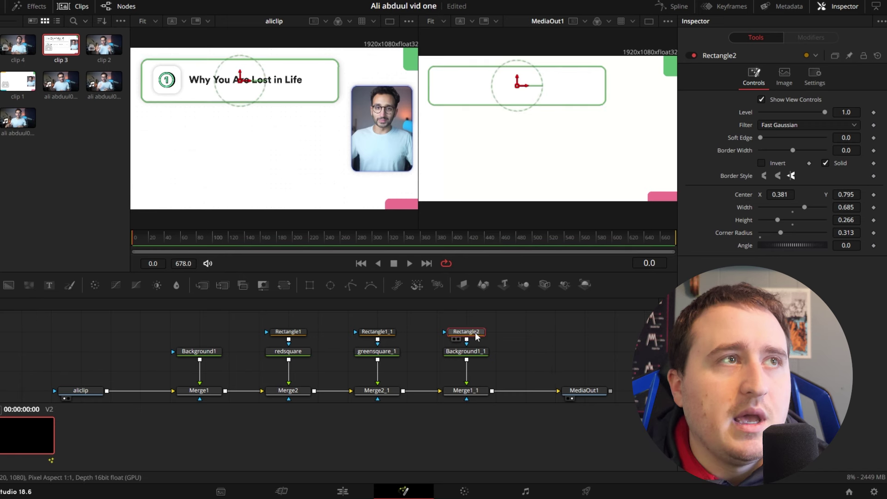
click(550, 343)
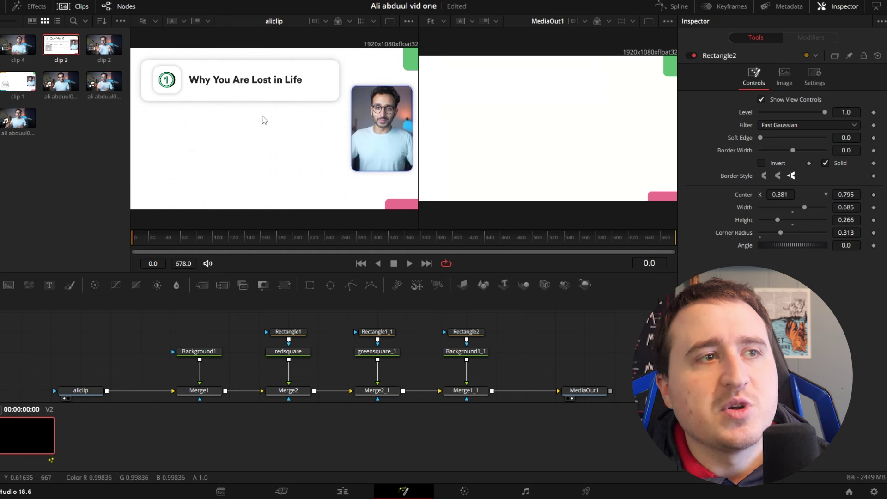
Add a Drop Shadow node between Background1_1 and Merge1_1.
click(458, 352)
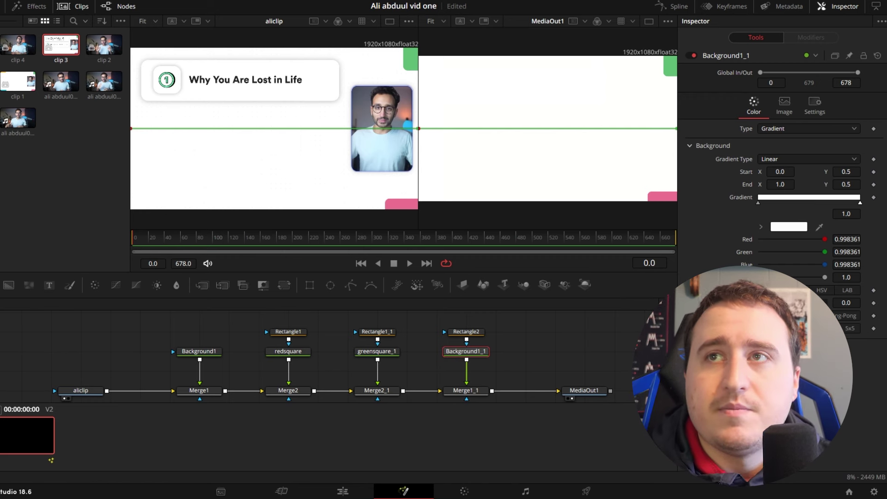
key(shift+space)
text(dro)
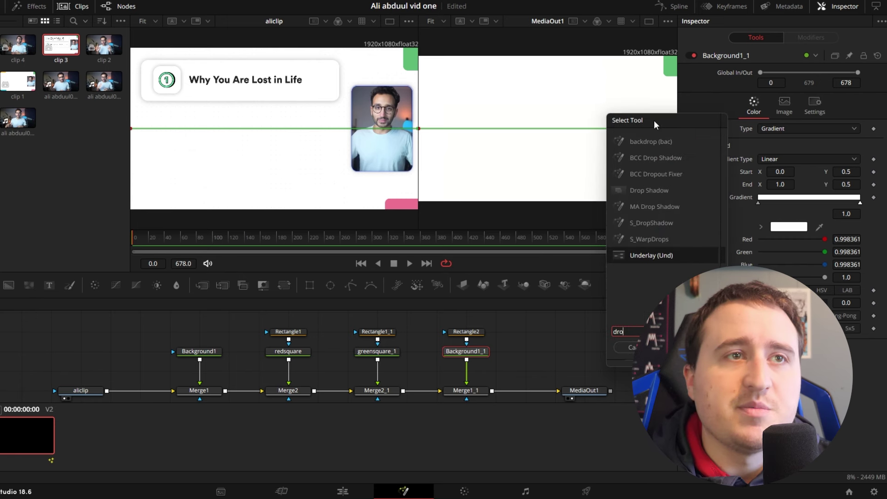
click(644, 190)
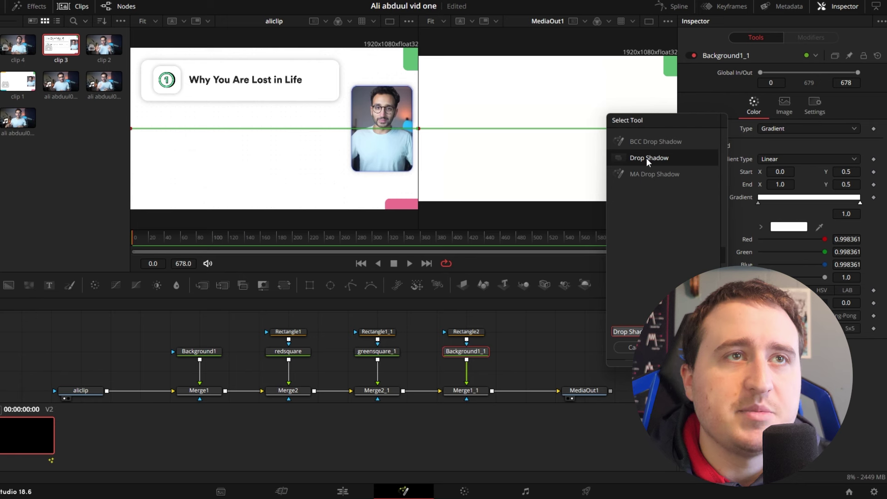
key(Return)
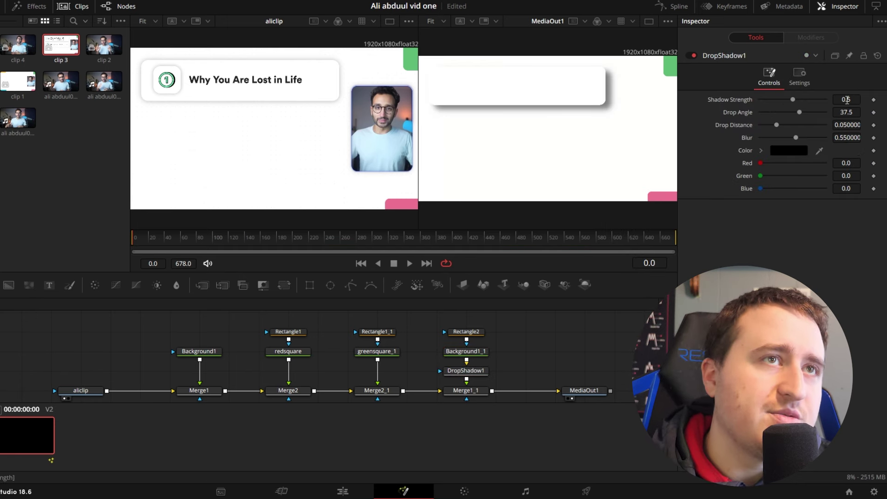
Set the title card's shadow strength to 0.529 and its shadow colour to dark grey #212121.
mouse_move(846, 100)
mouse_down()
mouse_move(883, 100)
mouse_move(854, 99)
mouse_up()
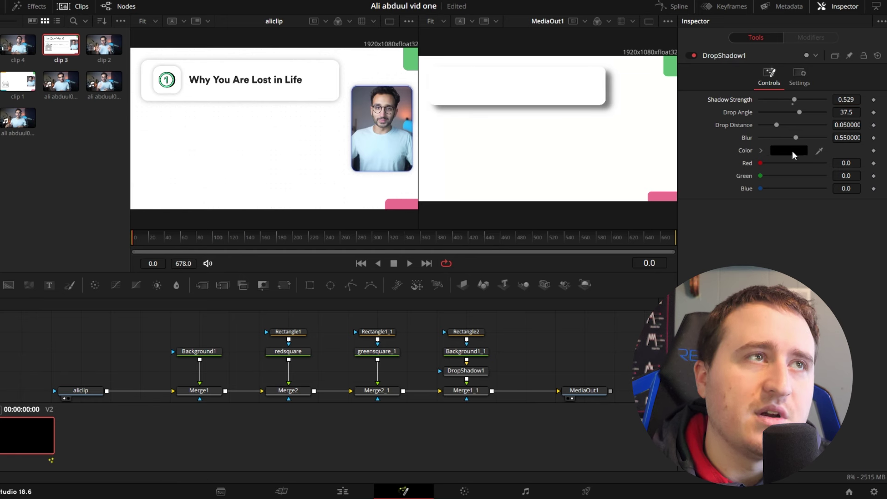
click(791, 151)
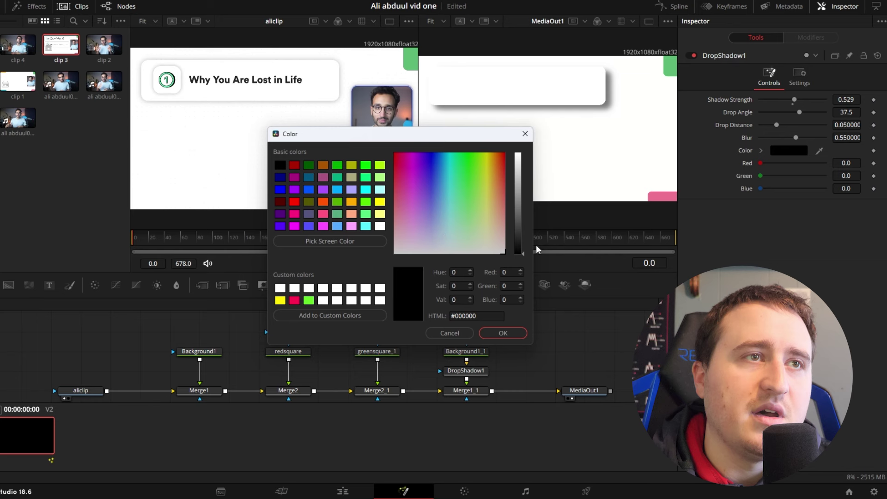
drag(519, 253, 521, 240)
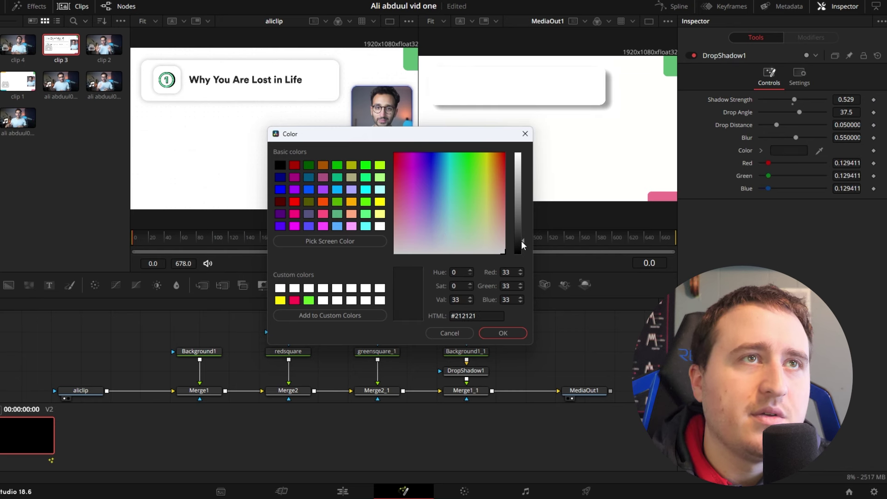
click(503, 333)
Set the shadow's drop distance to 0.0094 and strength to 0.669, and save the project.
drag(776, 125, 763, 125)
drag(794, 100, 802, 98)
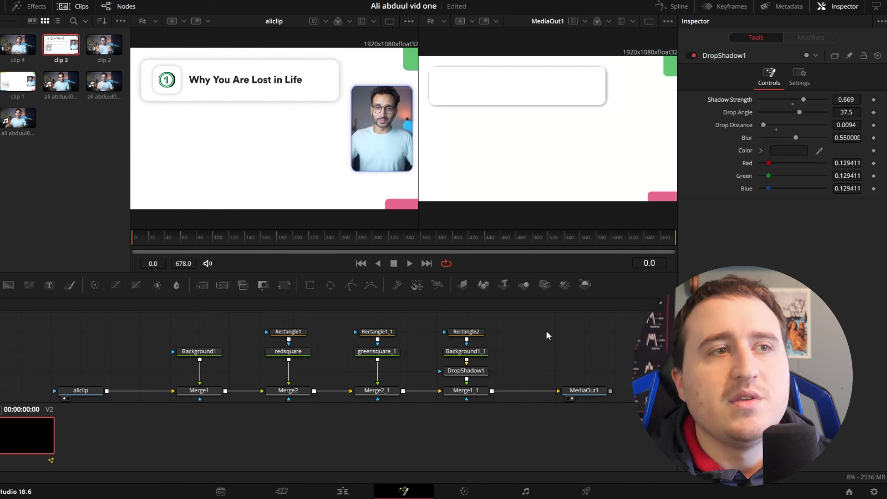
key(ctrl+s)
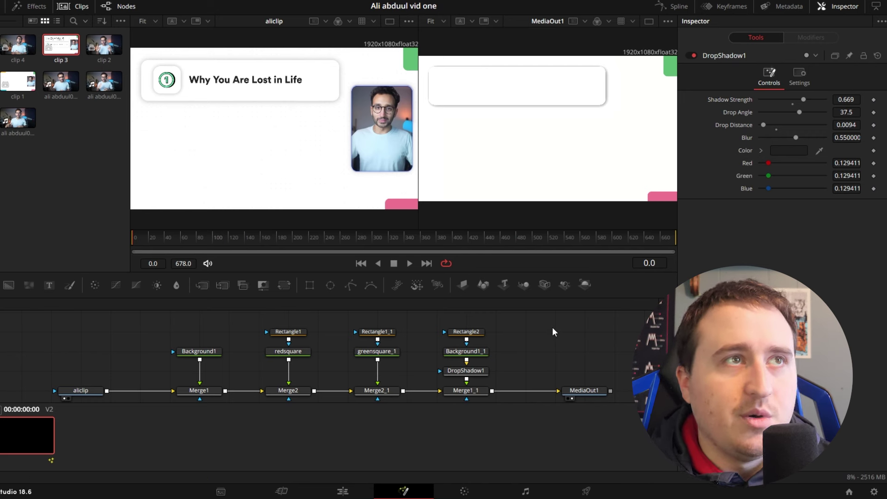
Open the media bin that holds the youtube vids and aroll folders.
drag(521, 115, 526, 116)
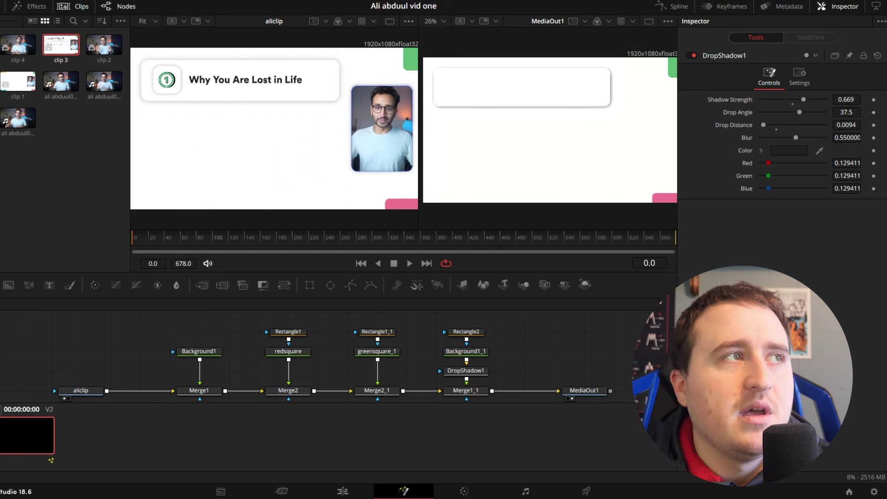
click(0, 37)
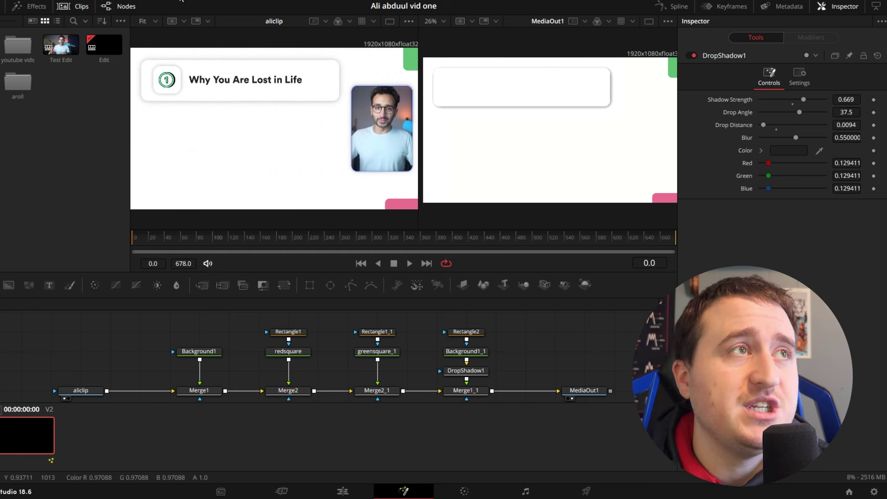
Import number-1_13153717.svg from the project's assets folder at 1920 by 1920 and place its node beside Rectangle2.
click(174, 0)
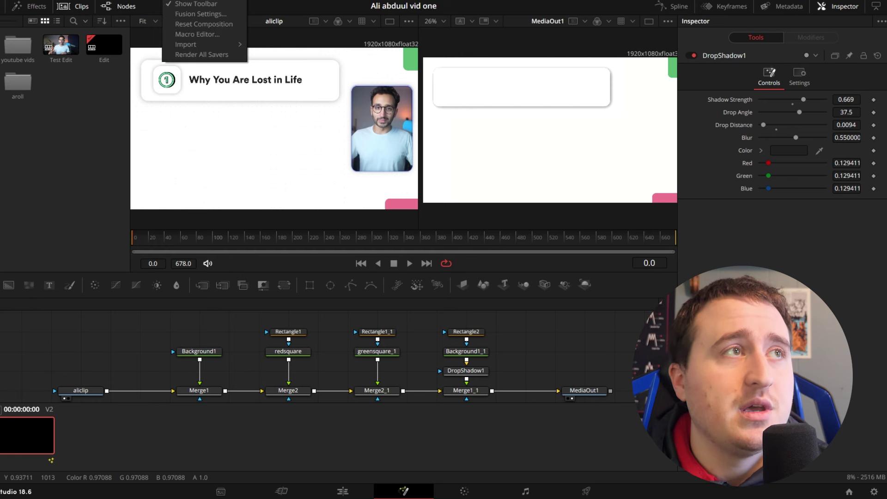
mouse_move(181, 43)
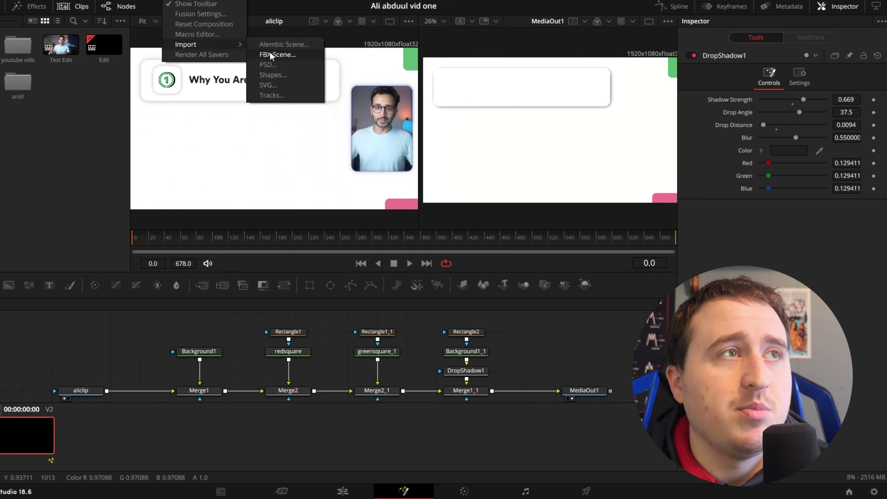
click(273, 85)
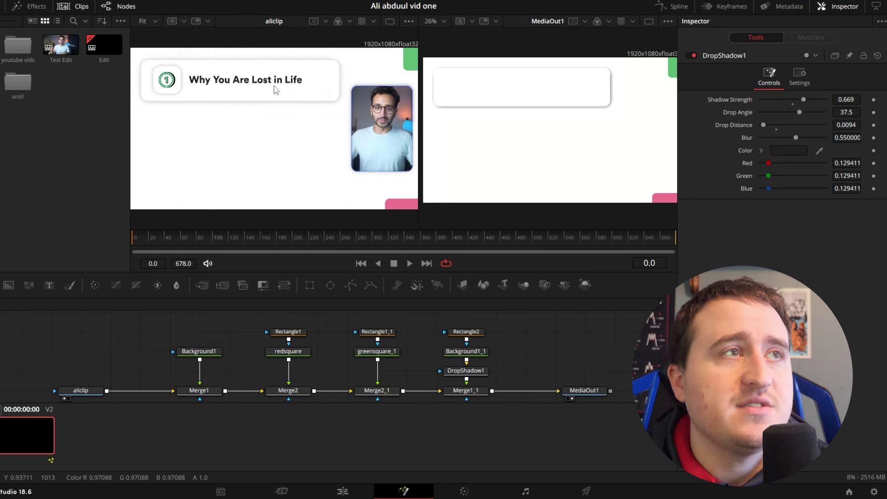
drag(177, 1, 665, 72)
click(447, 239)
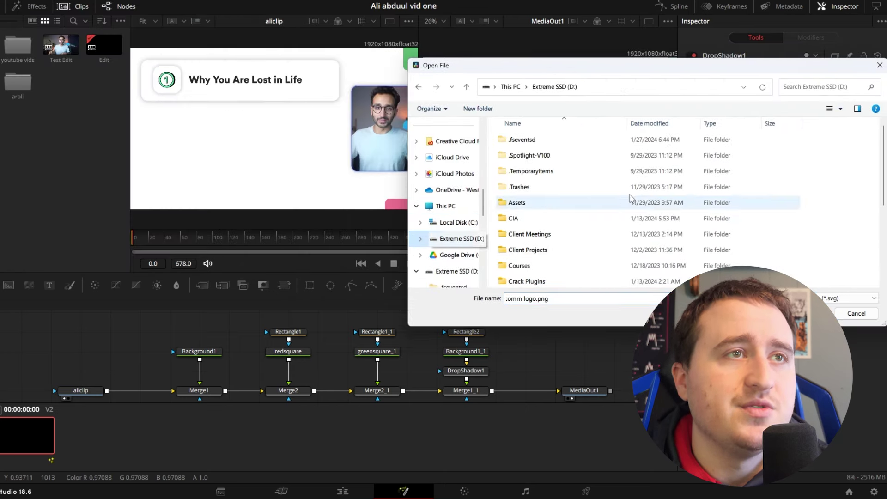
double_click(558, 219)
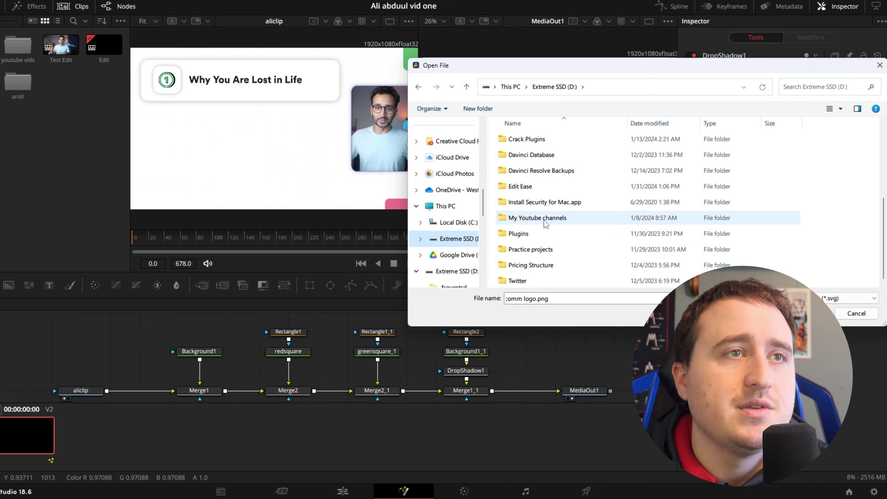
double_click(528, 156)
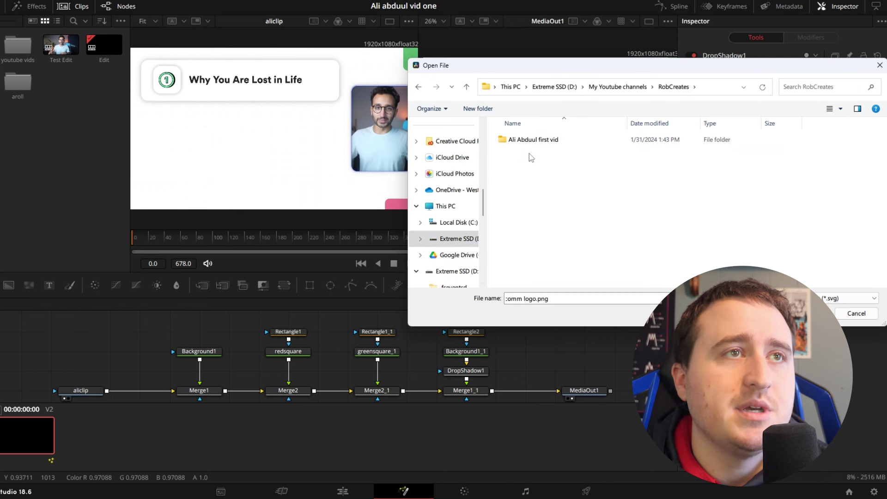
double_click(528, 139)
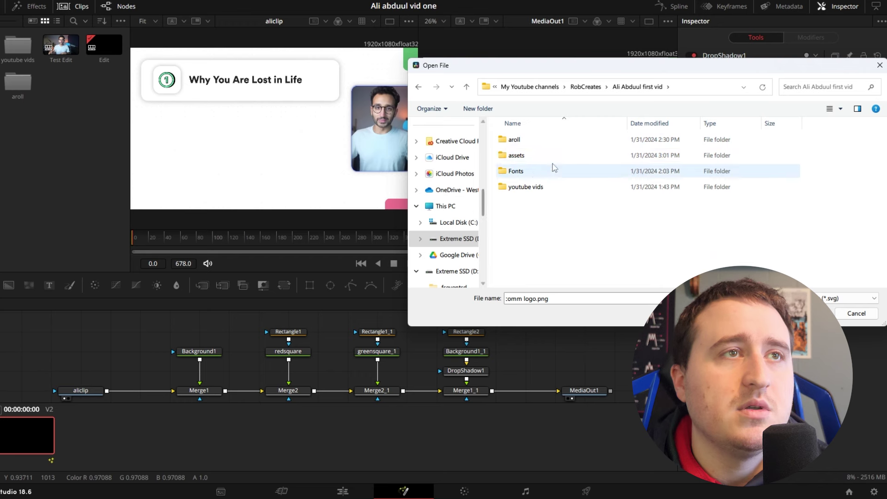
double_click(534, 154)
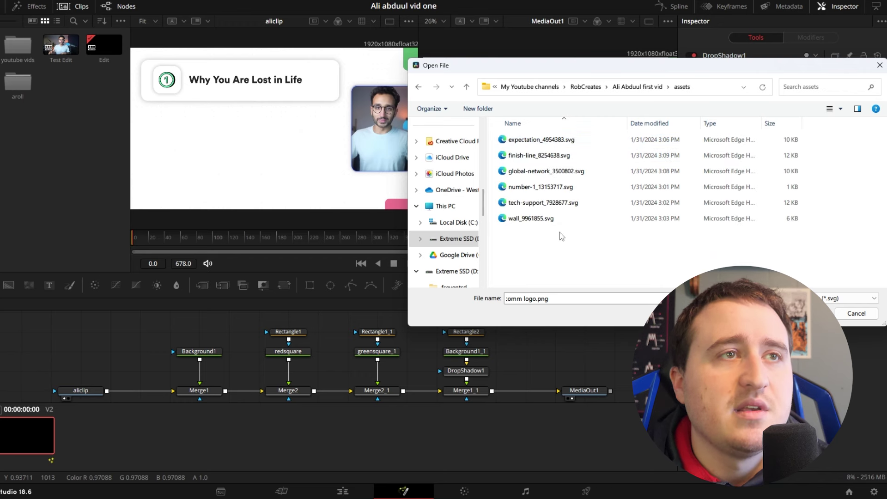
double_click(547, 187)
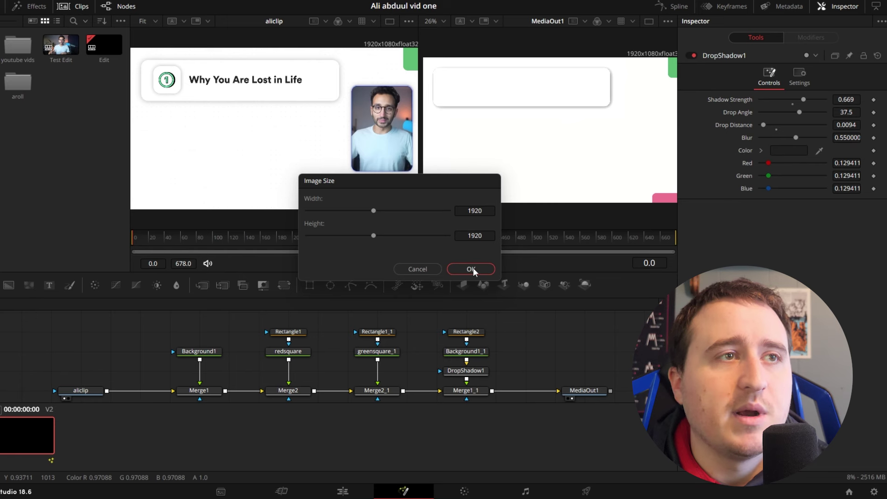
click(471, 269)
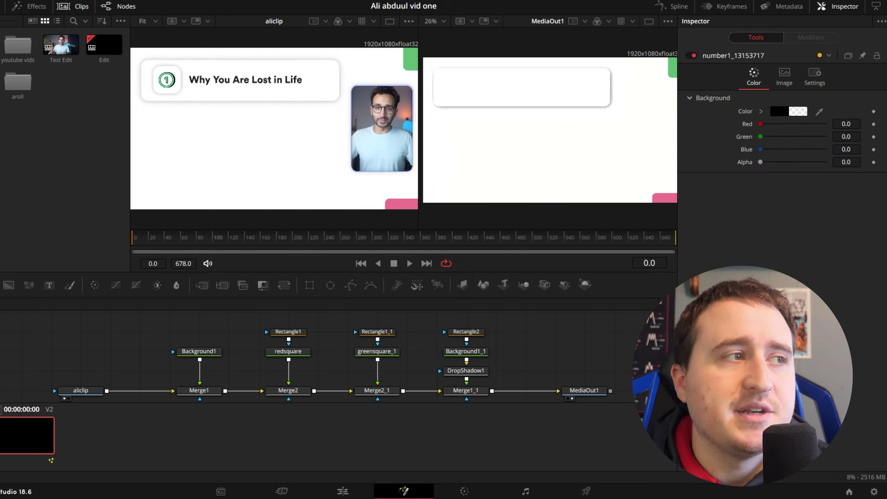
drag(2, 368, 514, 327)
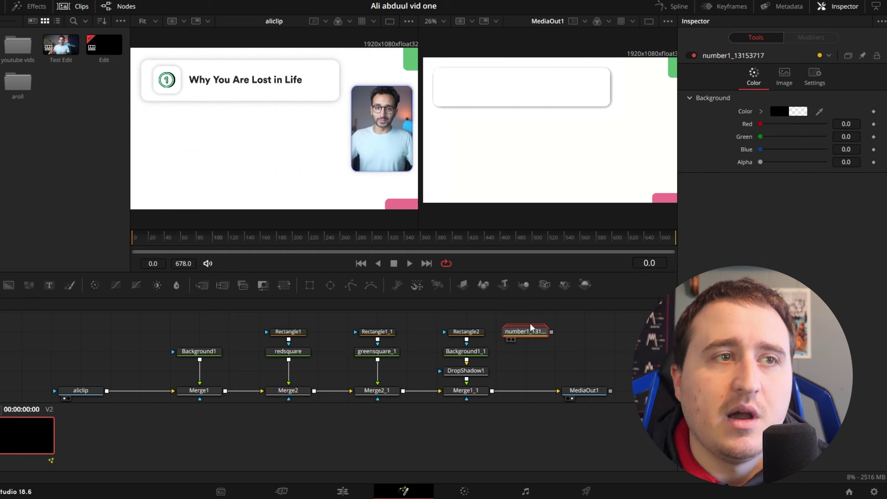
Set the imported number icon's image width and height to 500.
click(781, 83)
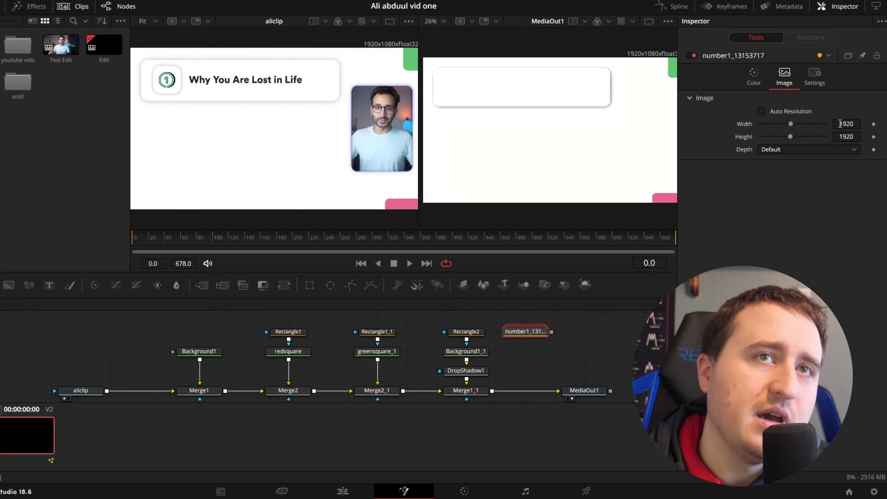
click(845, 123)
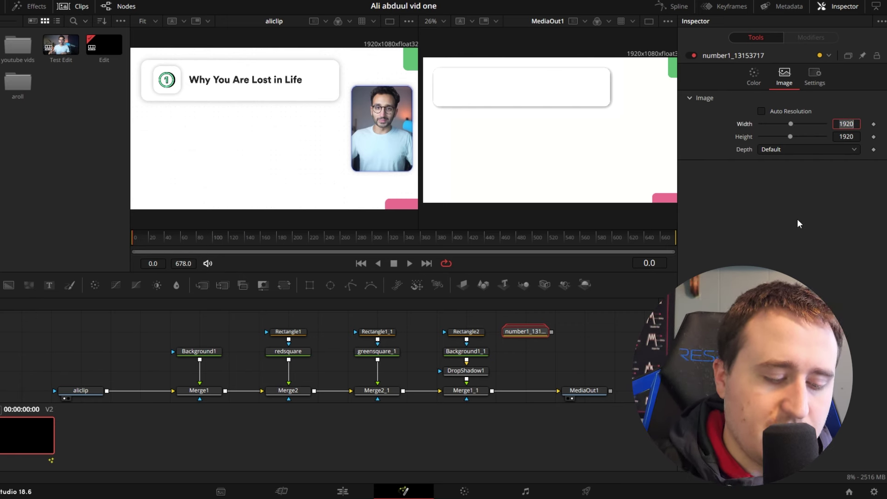
text(500)
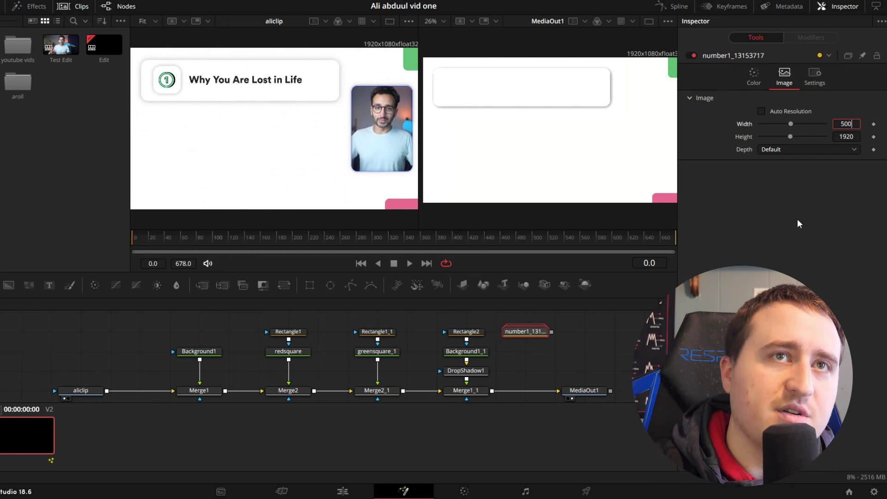
key(Tab)
text(500)
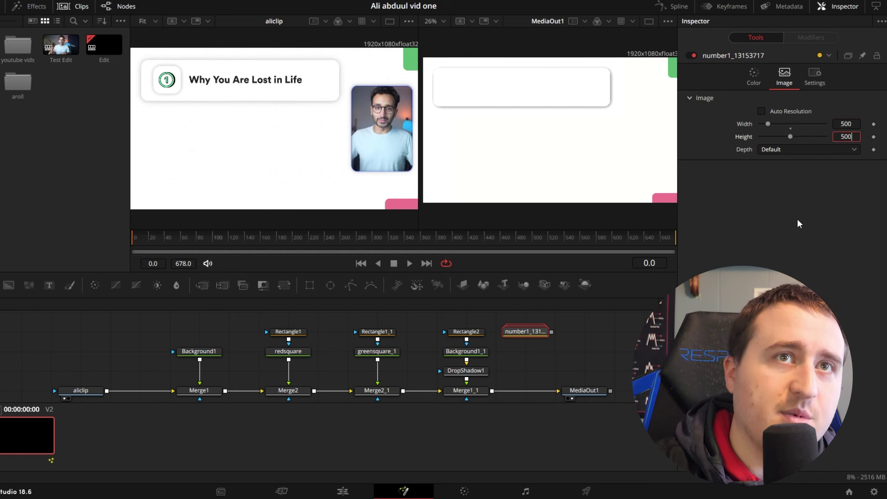
key(Return)
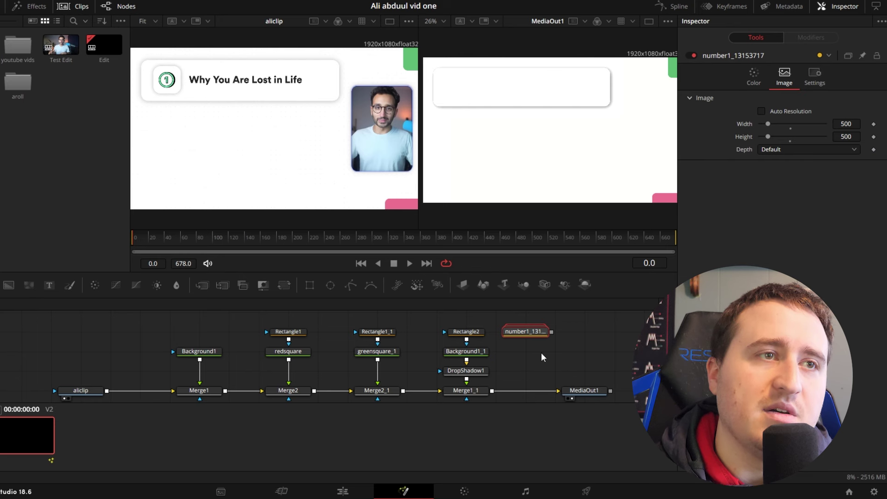
Merge the number icon over the output of Merge1_1, ahead of MediaOut1.
drag(526, 330, 529, 349)
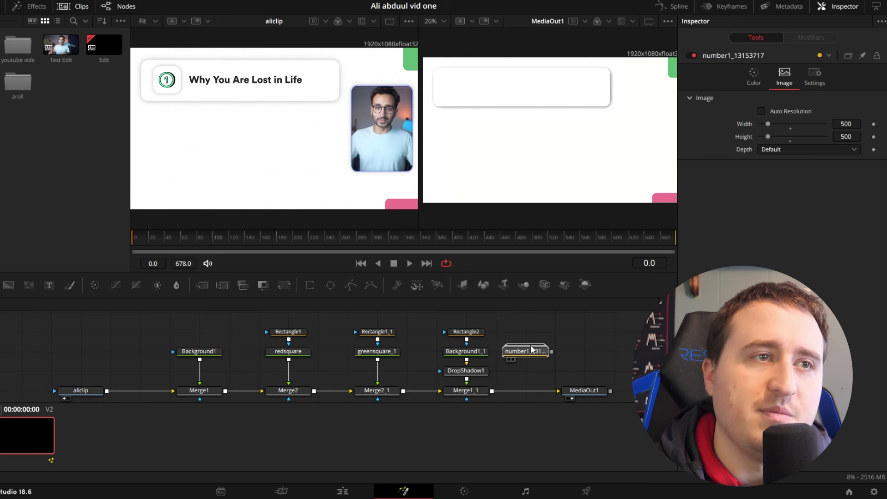
click(591, 390)
scroll(587, 389, down, 1)
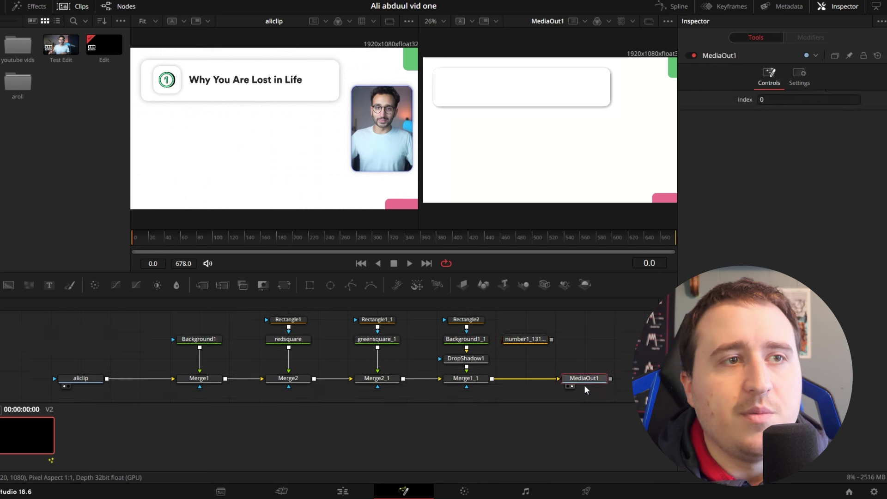
click(541, 339)
drag(551, 339, 496, 378)
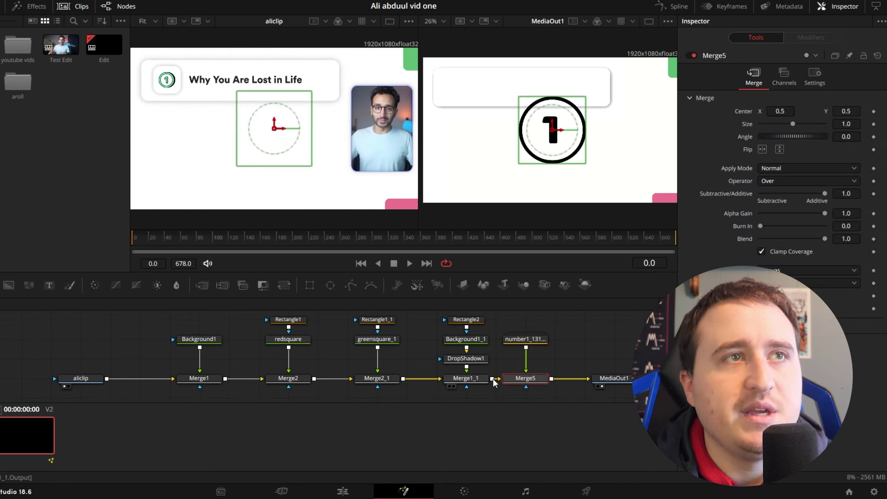
Set the number icon's image width and height to 150 and save the project.
click(514, 338)
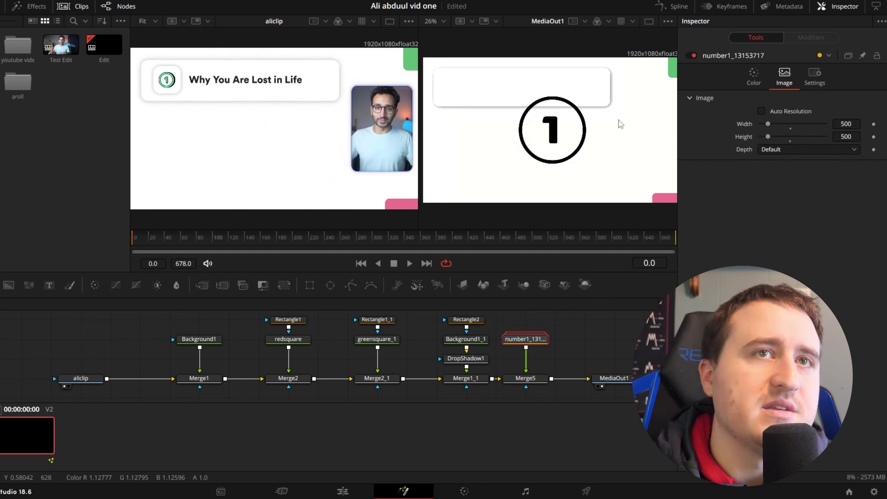
click(843, 124)
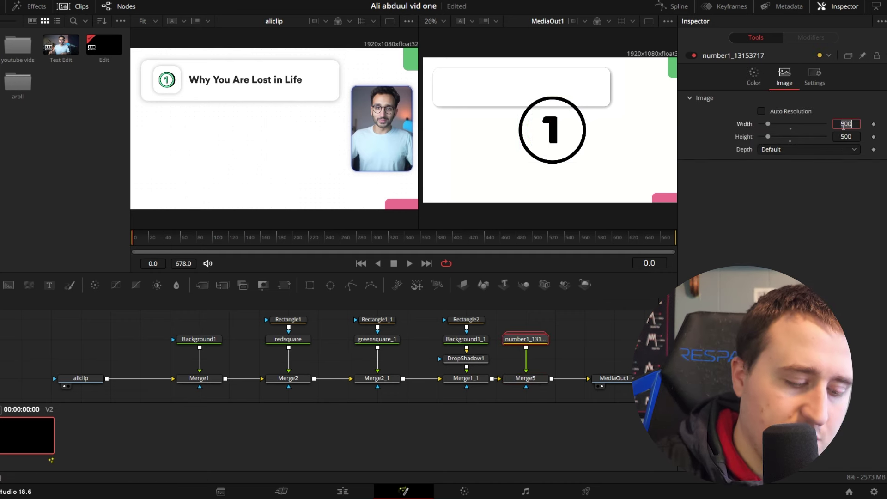
text(150)
key(Tab)
text(150)
key(Return)
click(536, 342)
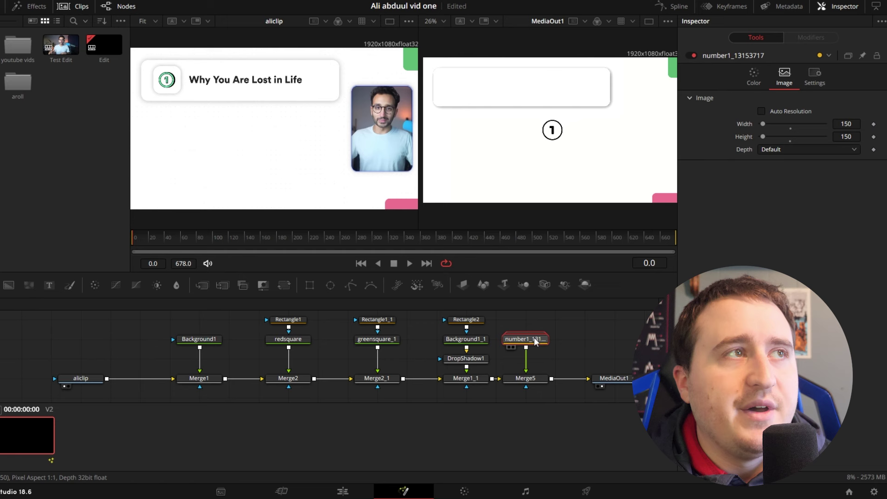
key(ctrl+s)
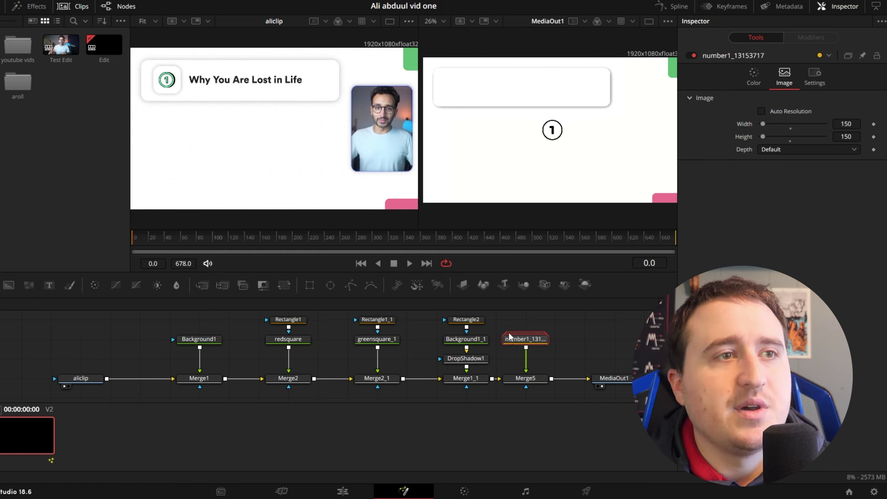
Move the number icon, Merge5 and MediaOut1 nodes away from Merge1_1 to leave a gap in the chain.
drag(503, 320, 630, 405)
drag(548, 379, 351, 384)
drag(423, 363, 570, 365)
click(391, 341)
drag(390, 340, 354, 358)
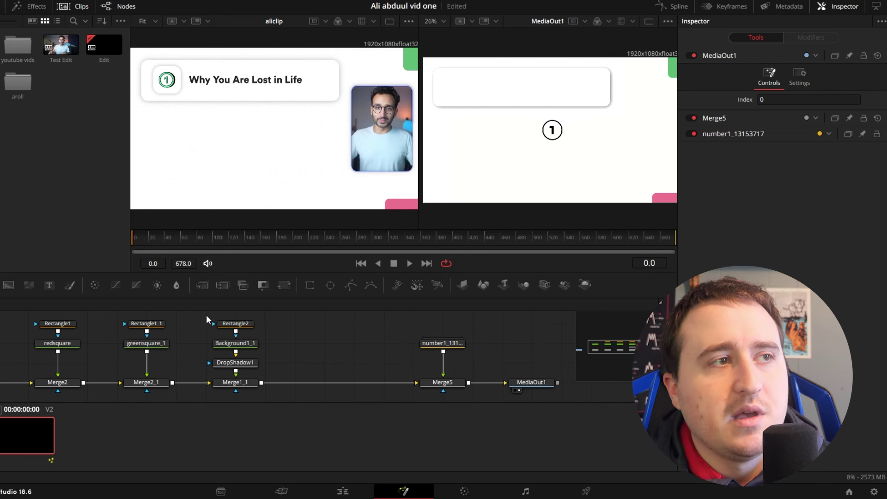
Duplicate the Rectangle2, Background1_1, DropShadow1 and Merge1_1 nodes and insert the copy between Merge1_1 and Merge5.
drag(206, 314, 253, 385)
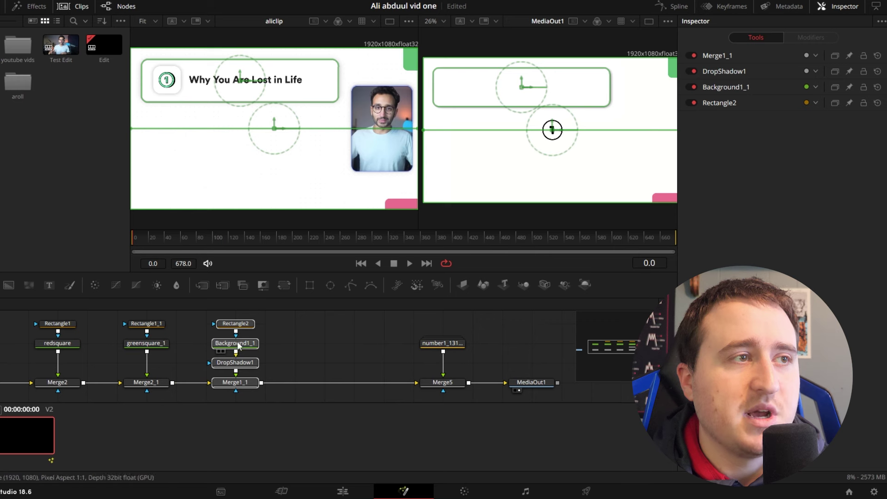
click(332, 325)
key(ctrl+v)
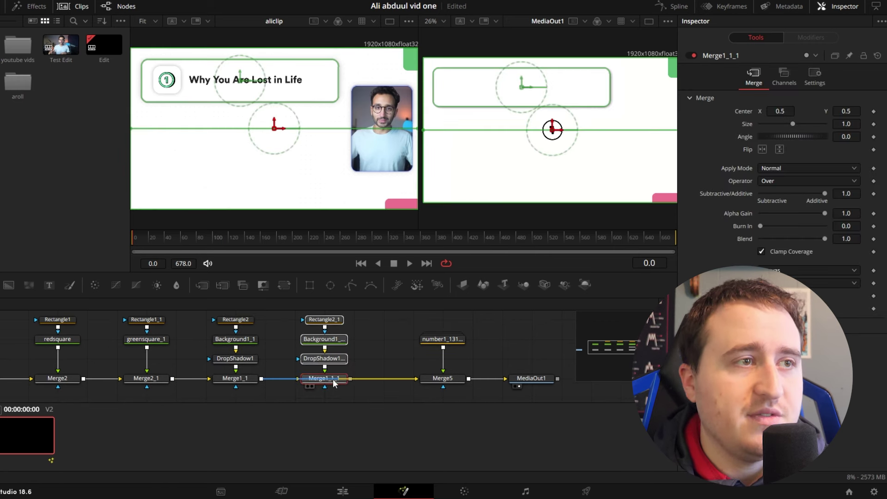
drag(333, 379, 334, 379)
click(383, 345)
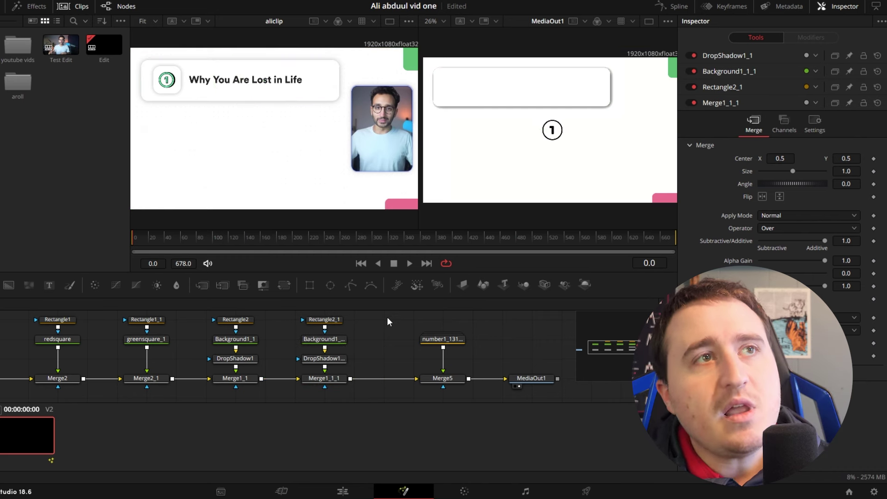
Move the copied rectangle, background and drop shadow nodes above the main chain, with the number icon node beside them.
click(323, 358)
drag(303, 319, 326, 342)
click(368, 342)
drag(398, 331, 309, 348)
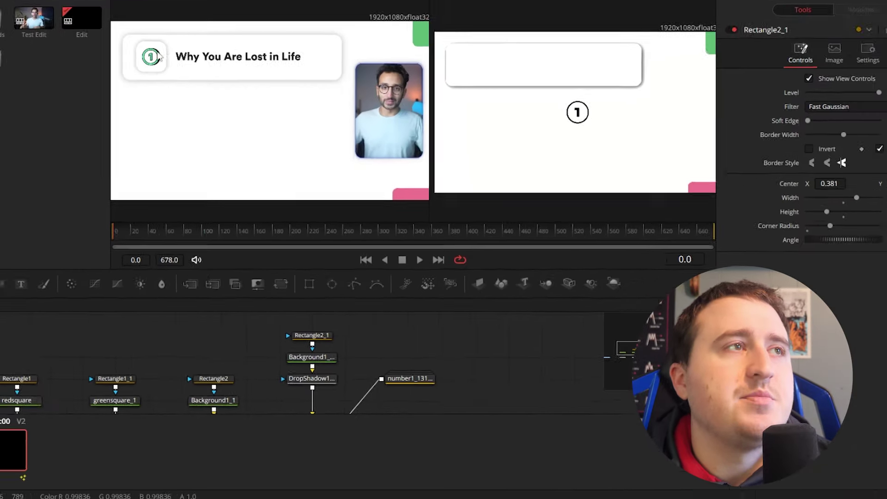
Reshape Rectangle2_1 into a small icon tile with center X 0.126, width 0.101, height 0.176 and corner radius 0.556.
click(312, 335)
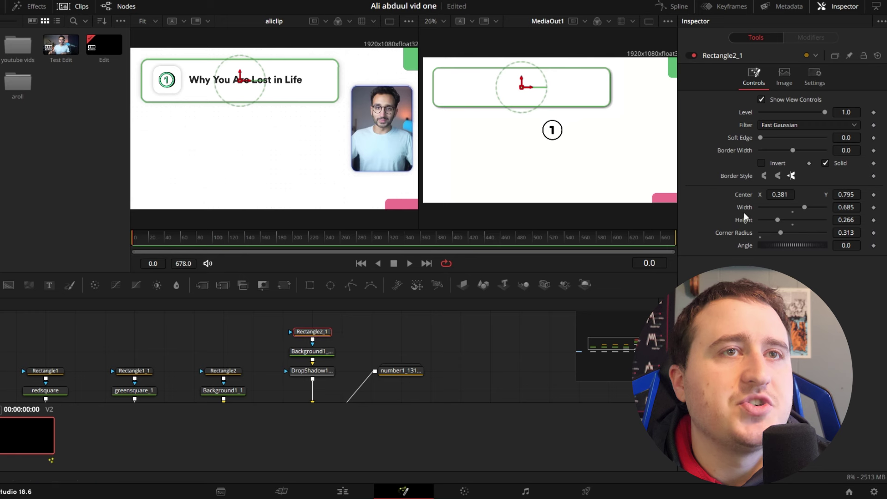
drag(848, 208, 651, 225)
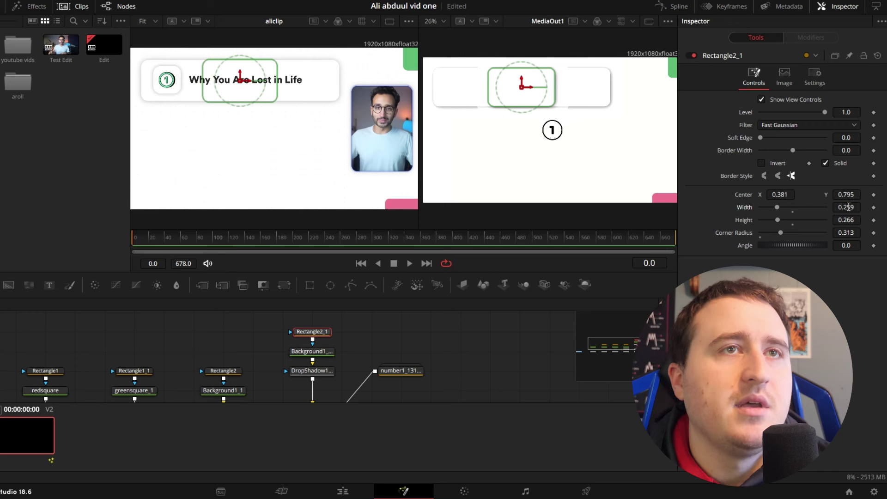
drag(784, 195, 666, 195)
drag(846, 207, 773, 207)
drag(851, 220, 870, 234)
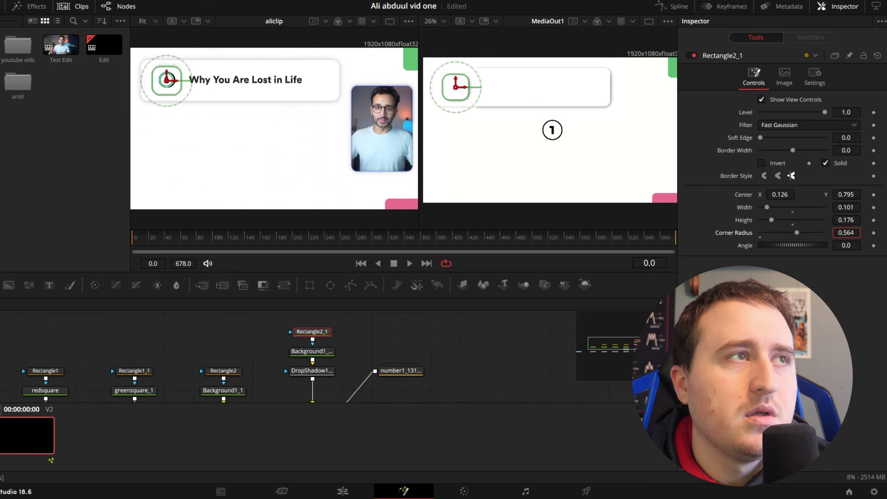
click(486, 344)
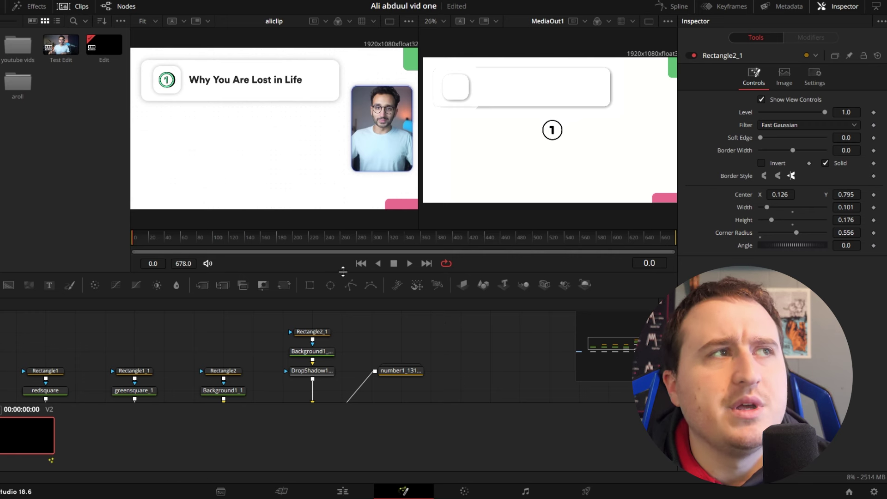
Set the icon tile's drop shadow distance to 0.0085 and its blur to 0.355.
click(322, 373)
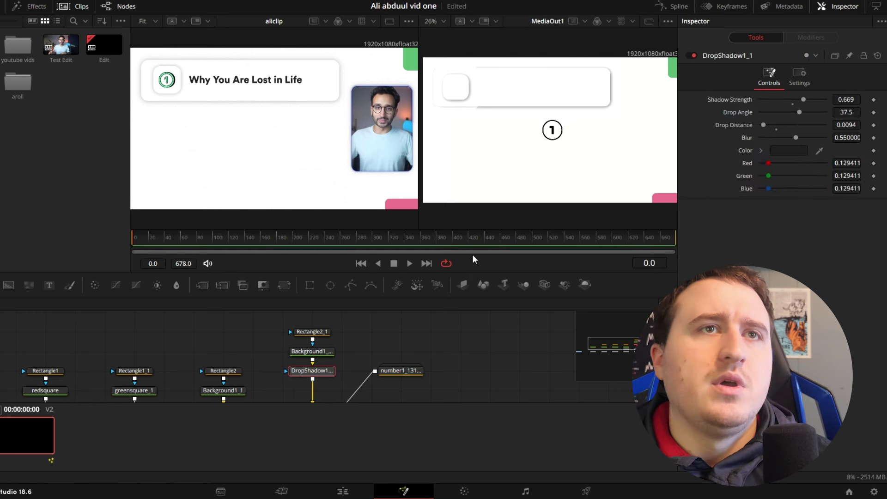
mouse_move(843, 125)
mouse_down()
mouse_move(852, 125)
mouse_move(839, 125)
mouse_move(838, 137)
mouse_up()
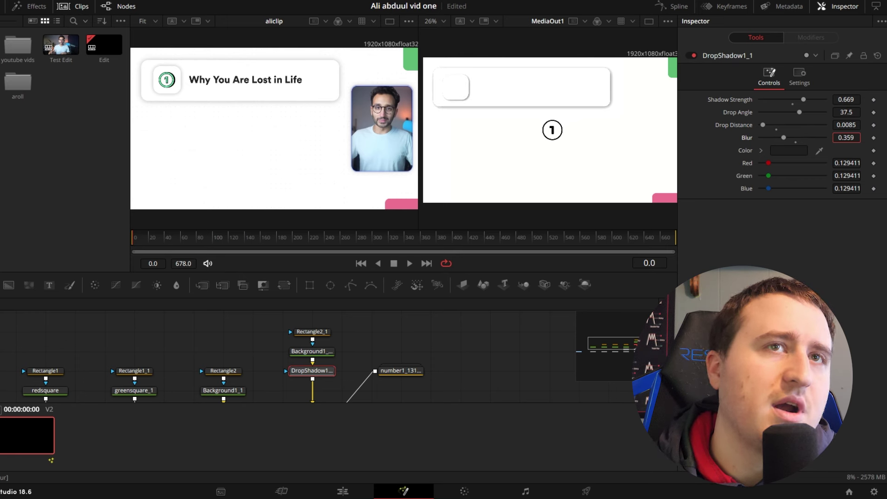
drag(839, 138, 837, 137)
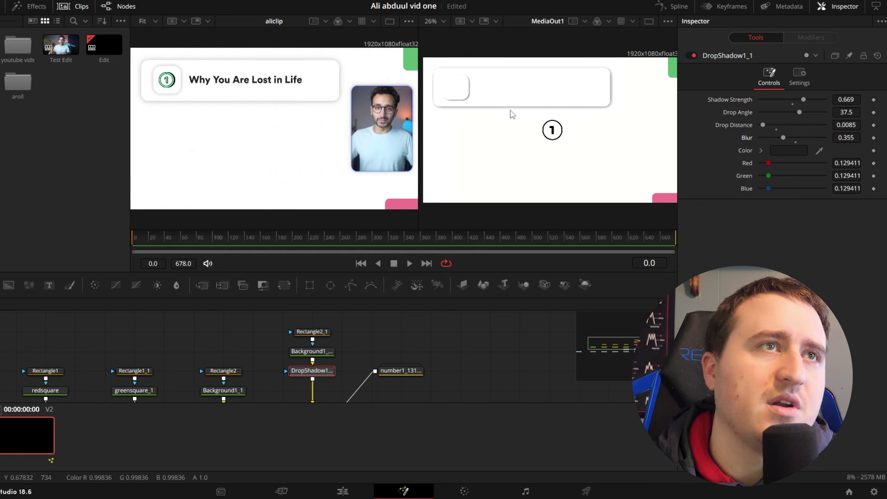
Tune the icon tile's drop shadow to strength 1.0, angle 66.5, distance 0.01 and blur 0.38.
drag(854, 139, 849, 139)
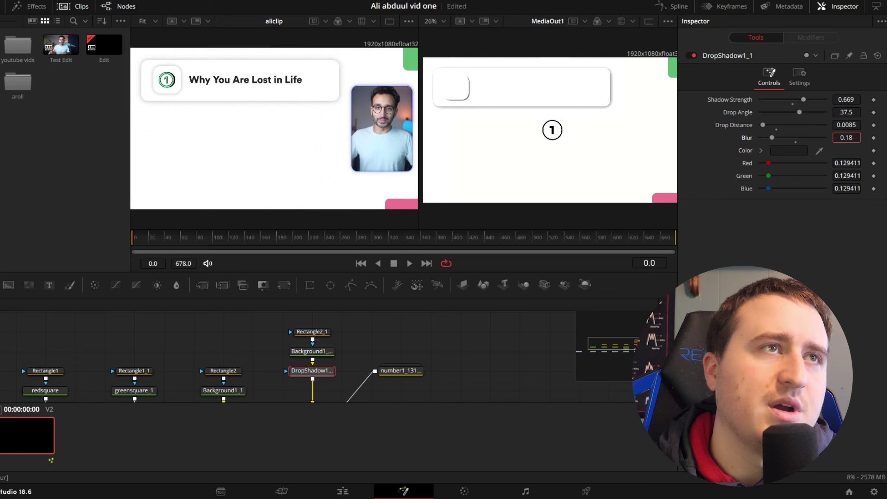
drag(845, 137, 850, 139)
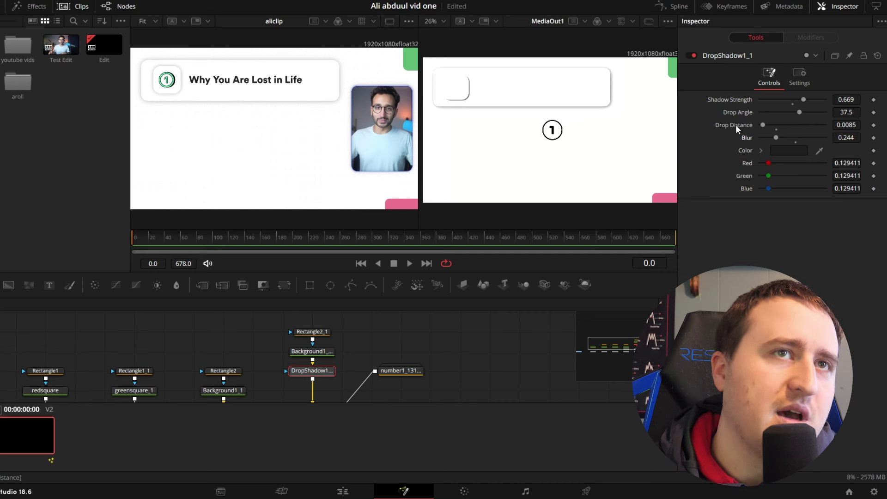
click(776, 127)
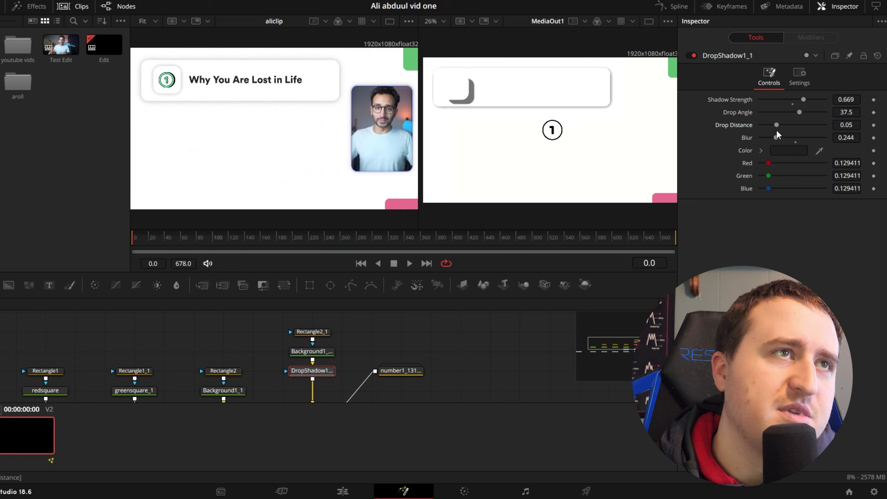
drag(850, 127, 842, 127)
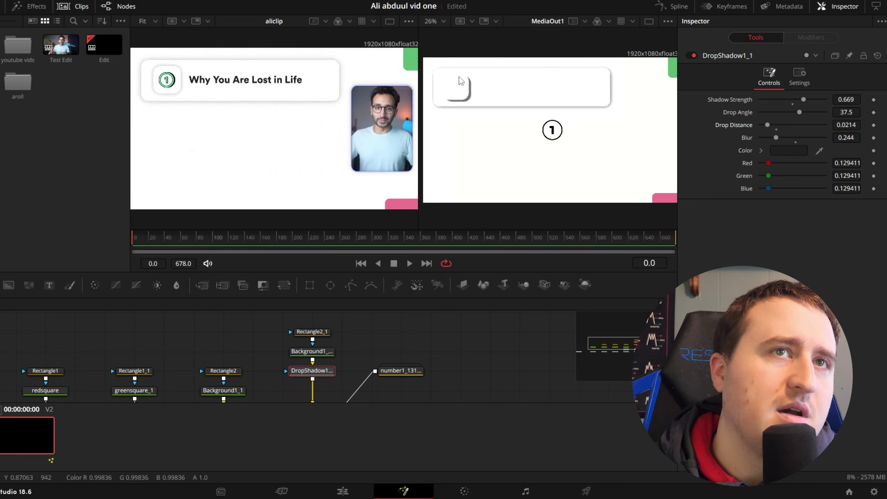
mouse_move(844, 112)
mouse_down()
mouse_move(854, 113)
mouse_move(844, 126)
mouse_up()
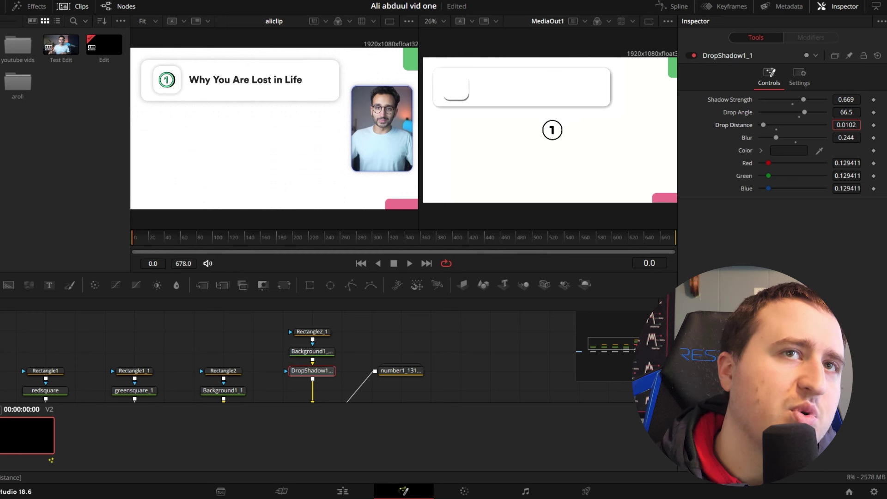
drag(844, 125, 859, 99)
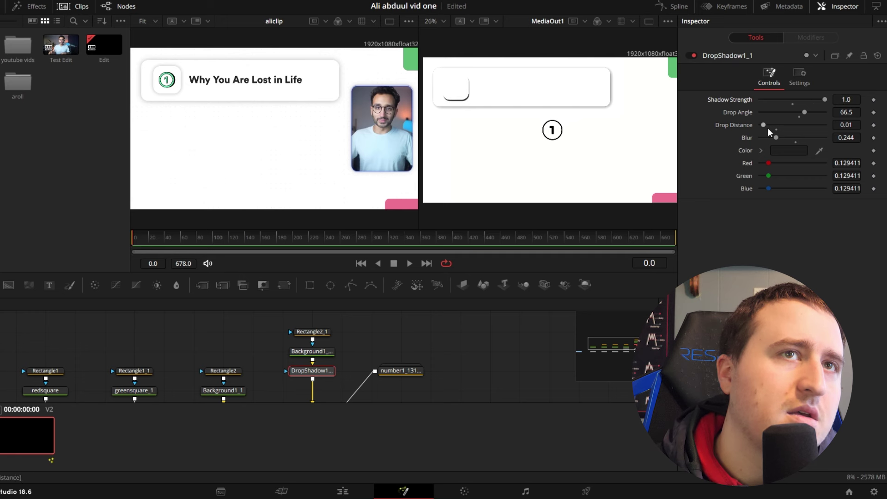
drag(846, 137, 850, 137)
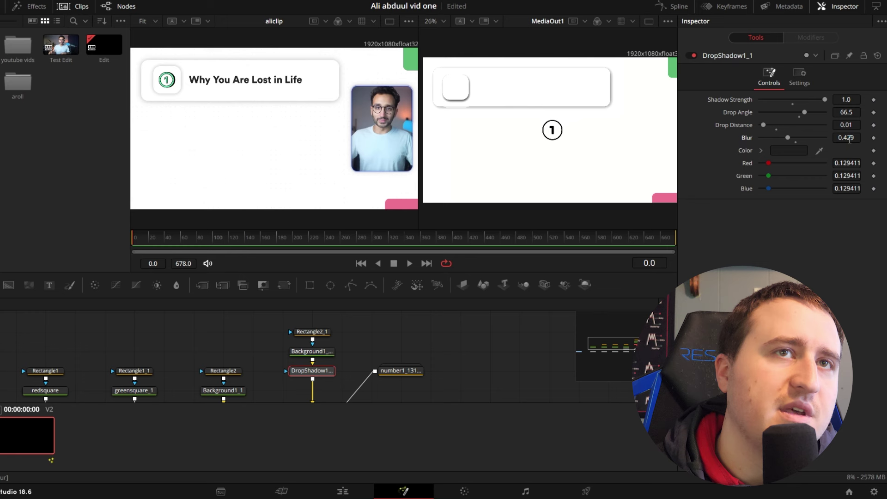
drag(849, 139, 843, 140)
click(457, 323)
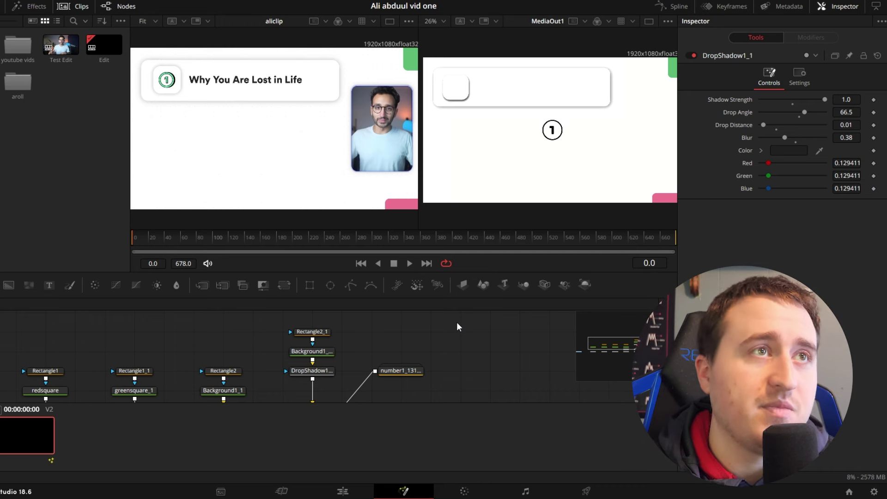
Insert a Transform node between the number icon node and Merge6, and line the drop shadow node up above Merge6.
drag(356, 352, 391, 329)
click(429, 348)
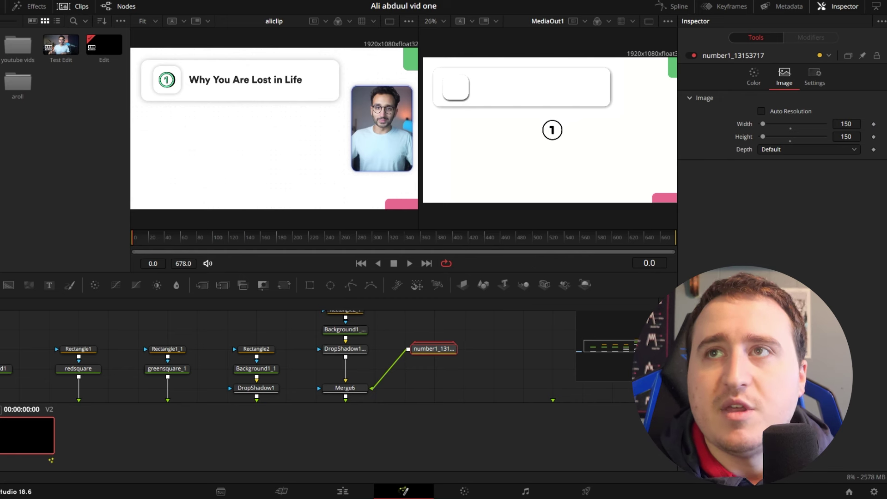
key(shift+space)
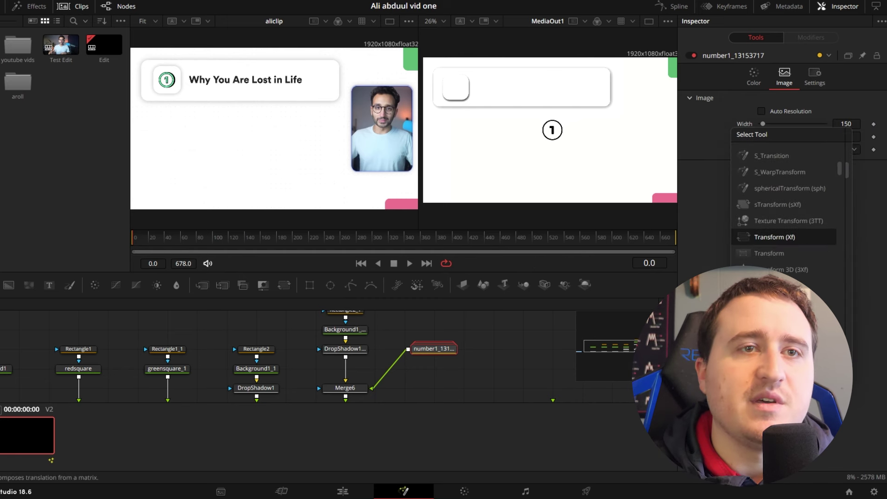
key(Return)
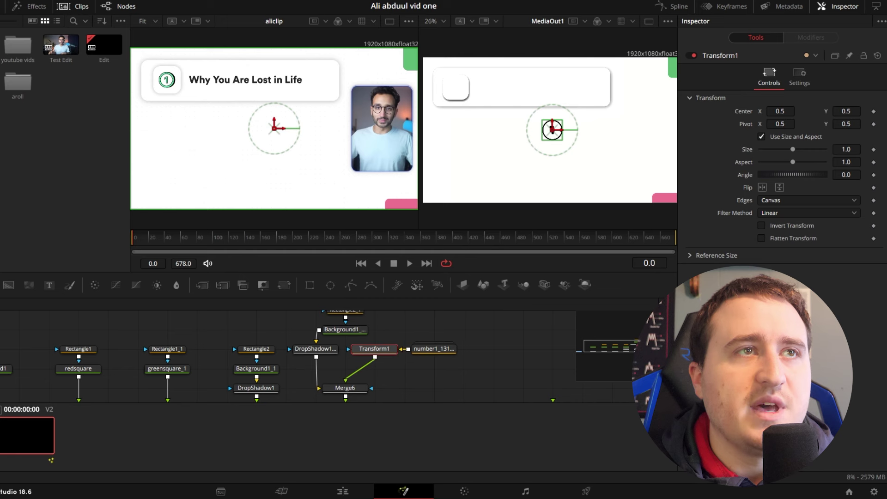
drag(382, 345, 451, 373)
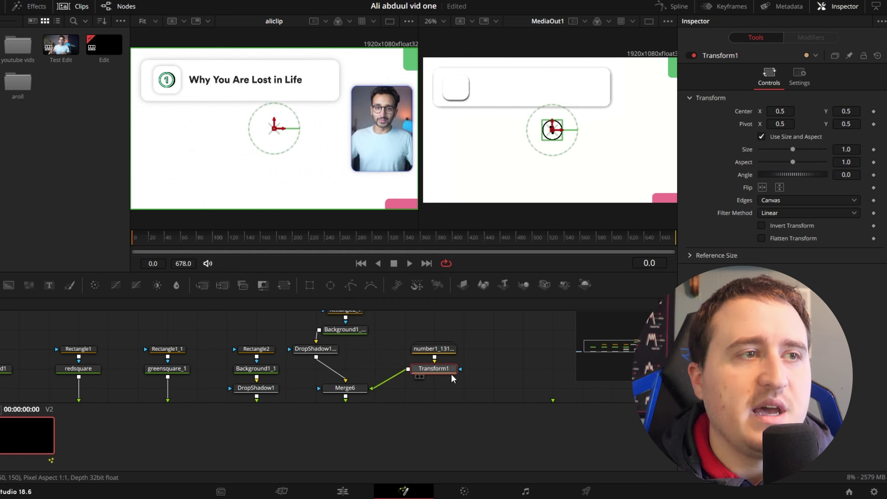
drag(317, 354, 414, 348)
drag(413, 361, 412, 371)
click(484, 350)
Position the number icon on the tile with Transform1 center X -4.263 and Y 2.611, and save the project.
click(402, 371)
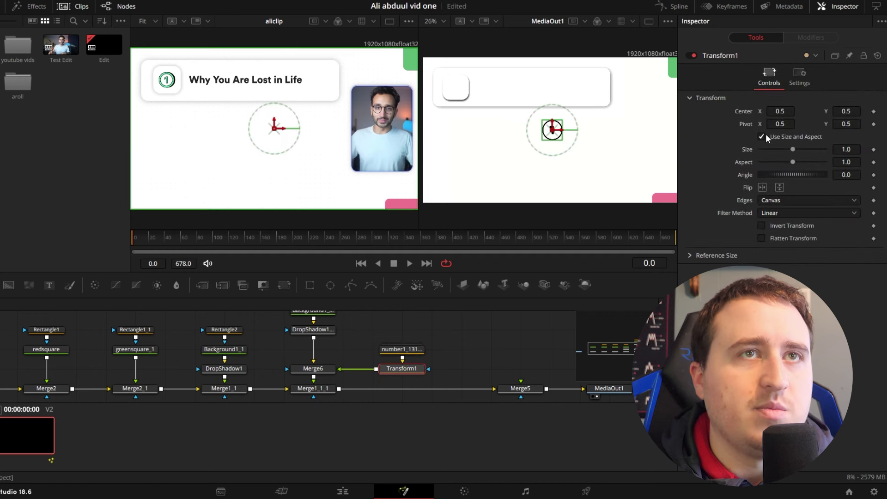
drag(779, 111, 617, 111)
drag(781, 111, 690, 111)
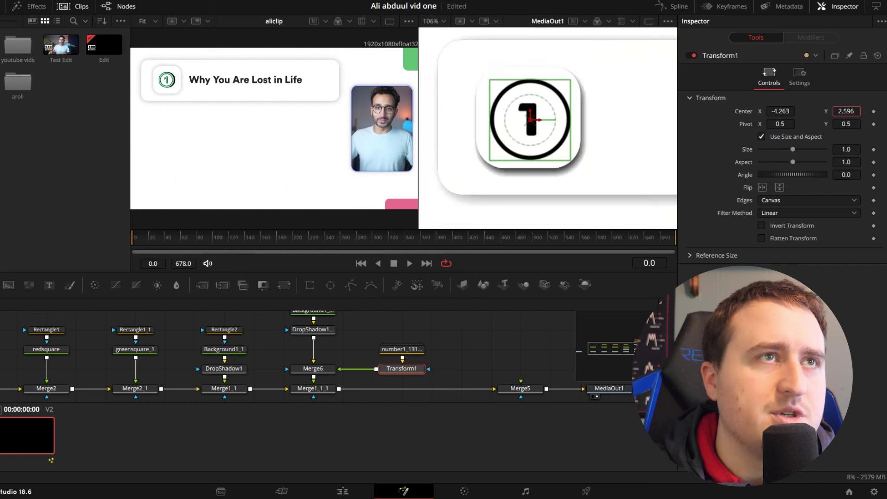
drag(846, 111, 827, 135)
click(526, 340)
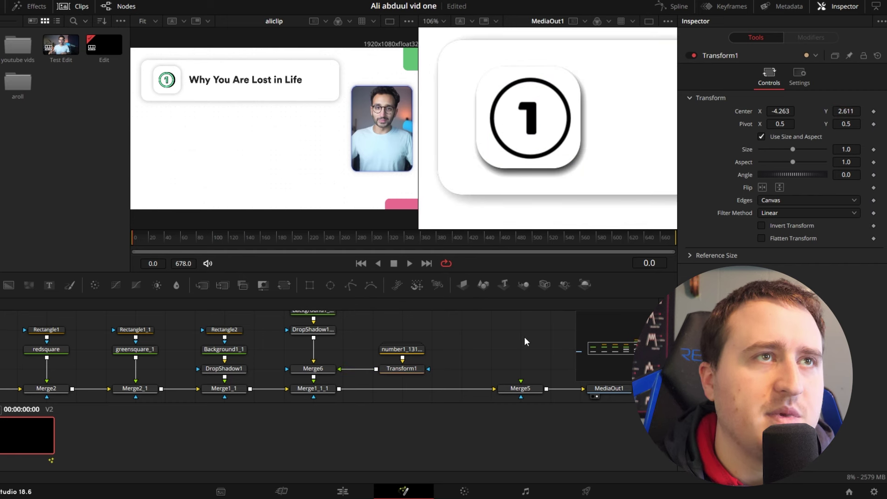
key(ctrl+s)
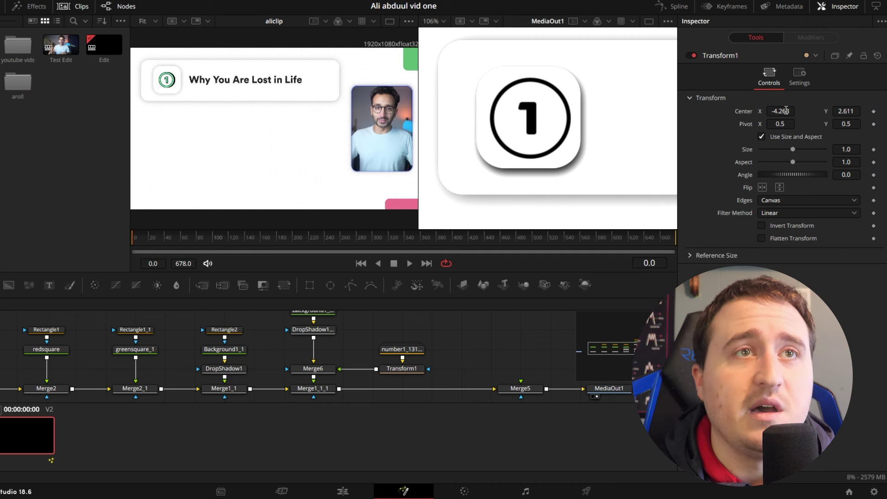
Fine-tune the number icon's horizontal placement by setting Transform1 center X to -4.291, and save the project.
click(402, 368)
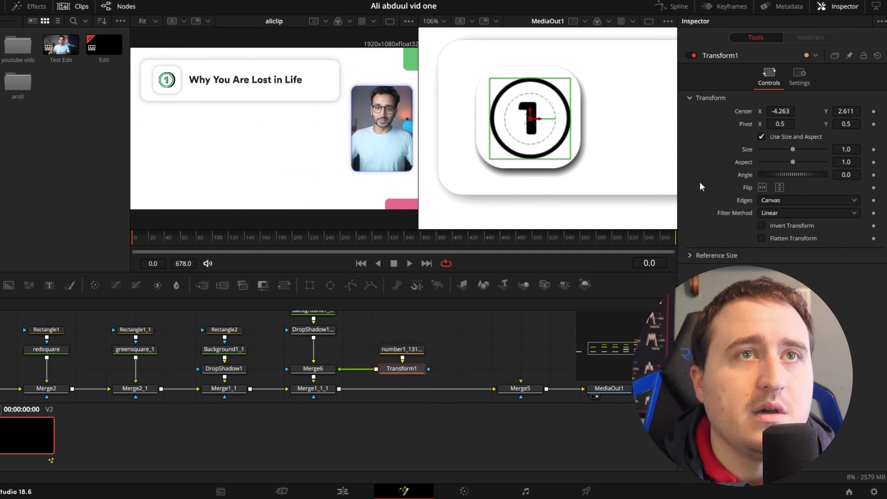
drag(785, 111, 777, 111)
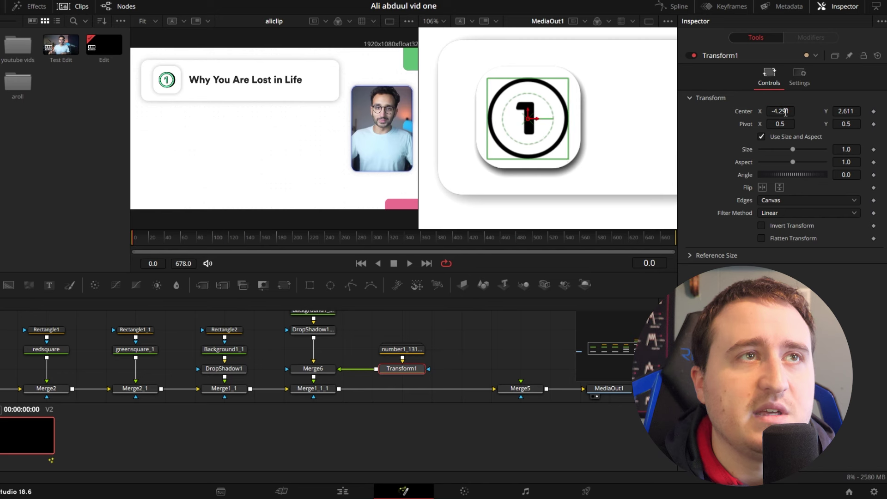
click(467, 356)
key(ctrl+s)
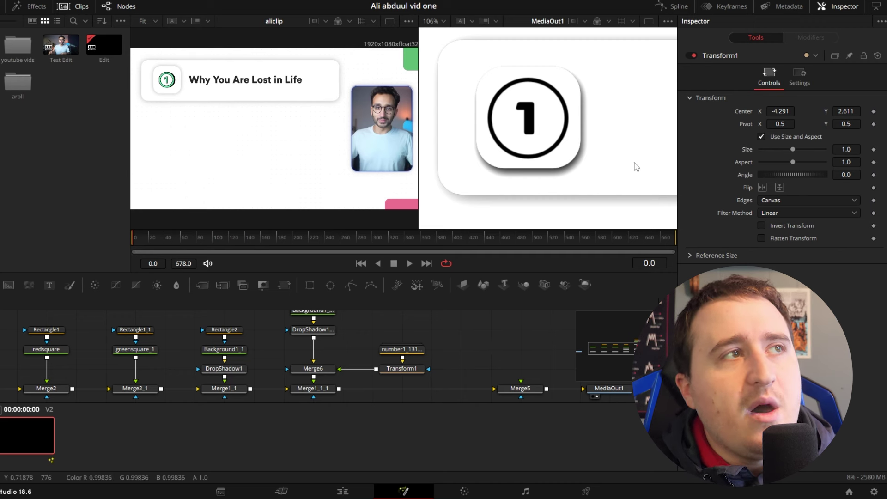
Expand the number icon group and recolour its ring, Background2, with the light green sampled from the reference clip's icon.
drag(408, 343, 467, 331)
double_click(466, 331)
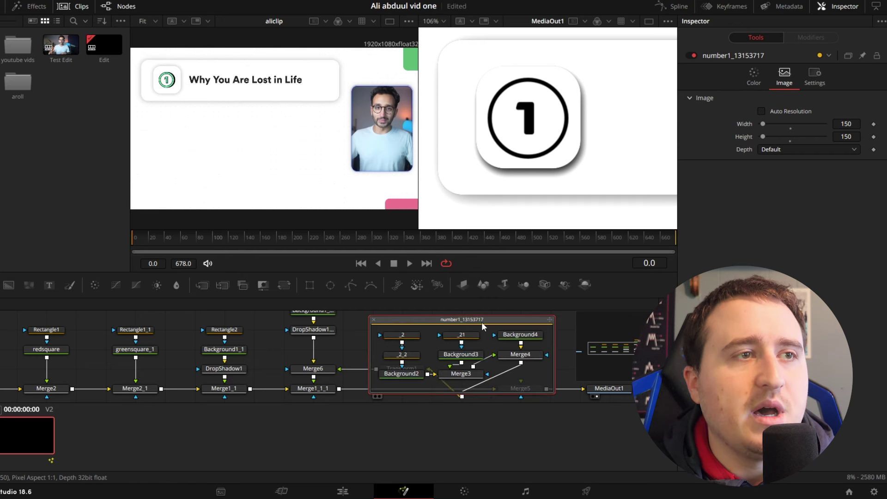
click(408, 337)
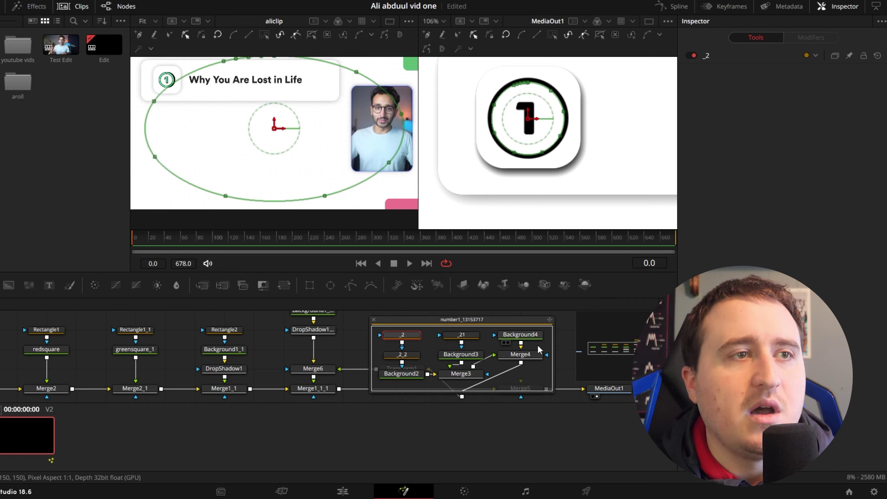
click(409, 357)
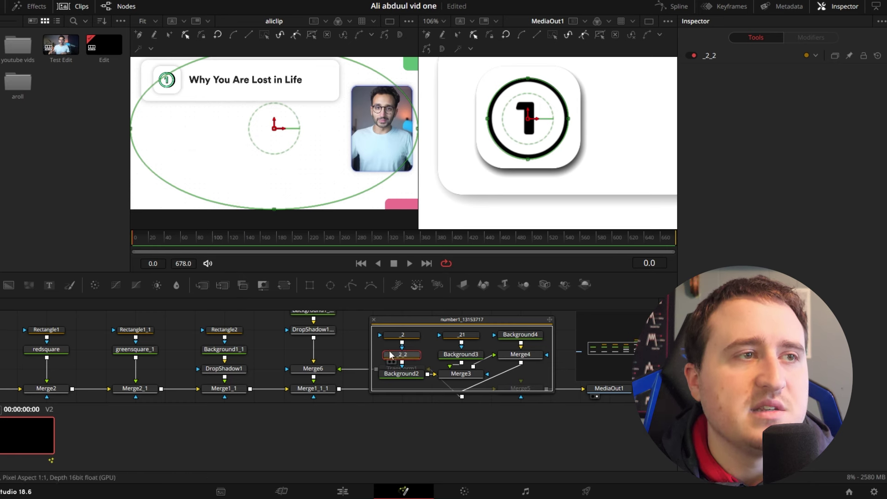
click(464, 341)
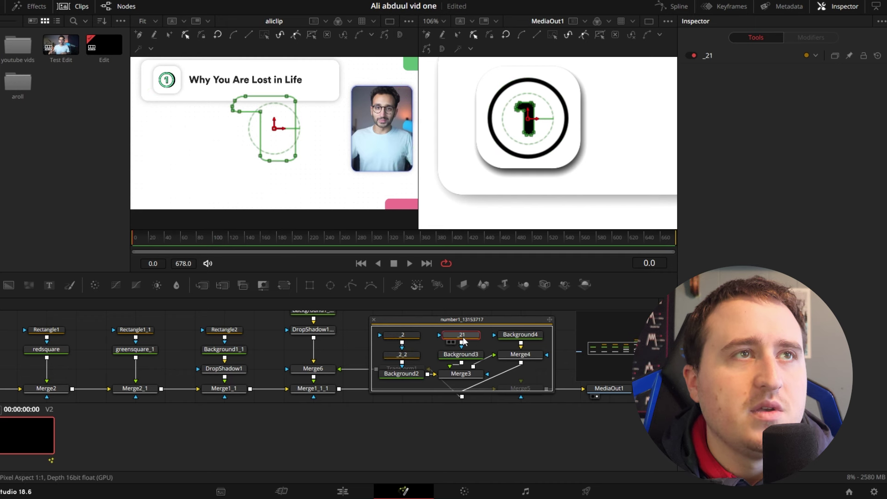
click(402, 334)
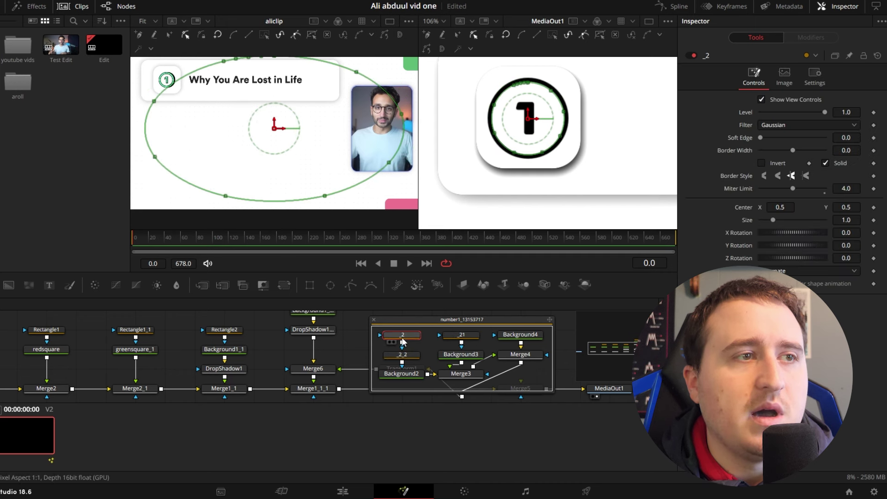
click(409, 374)
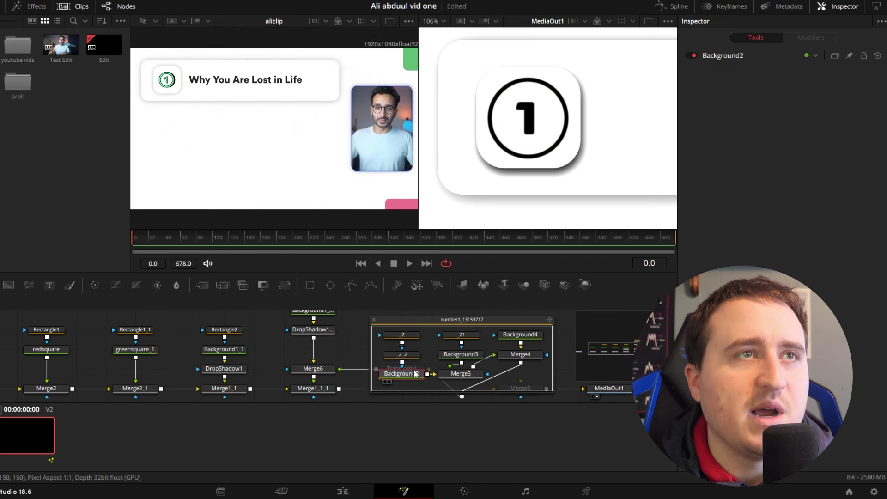
click(732, 57)
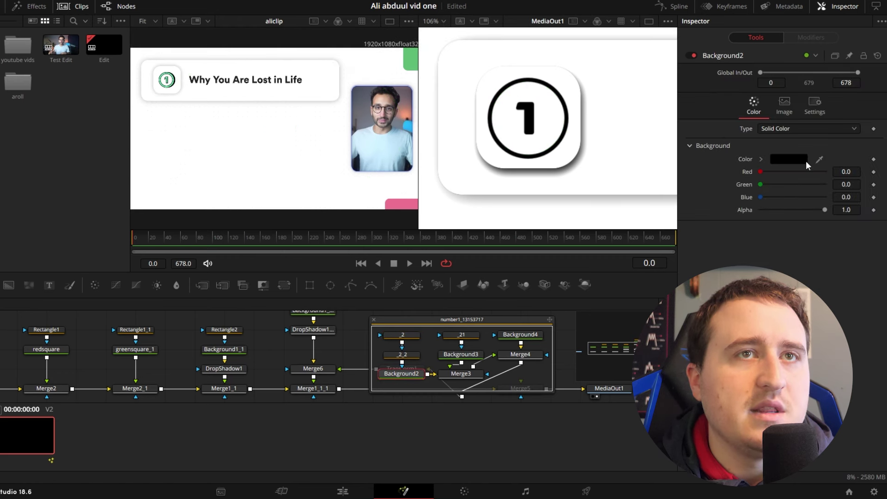
drag(692, 153, 177, 70)
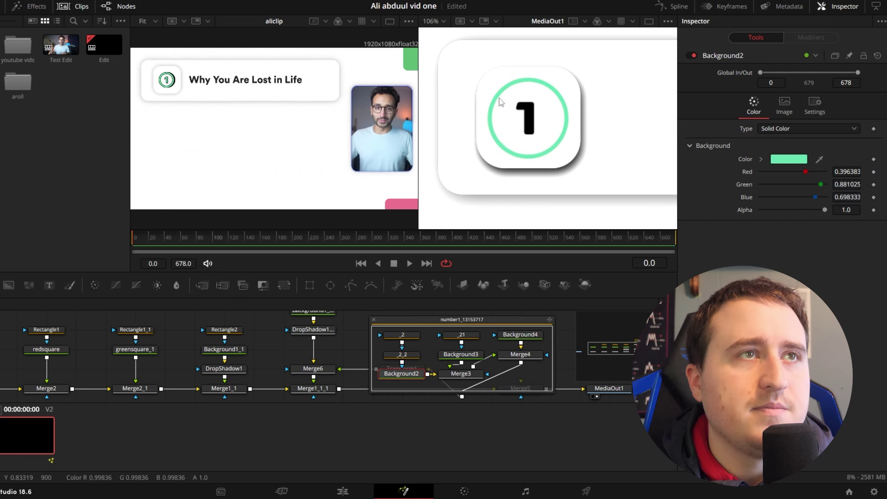
Recolour the digit, Background3, with the green sampled from the reference clip's icon, and collapse the number icon group.
click(471, 357)
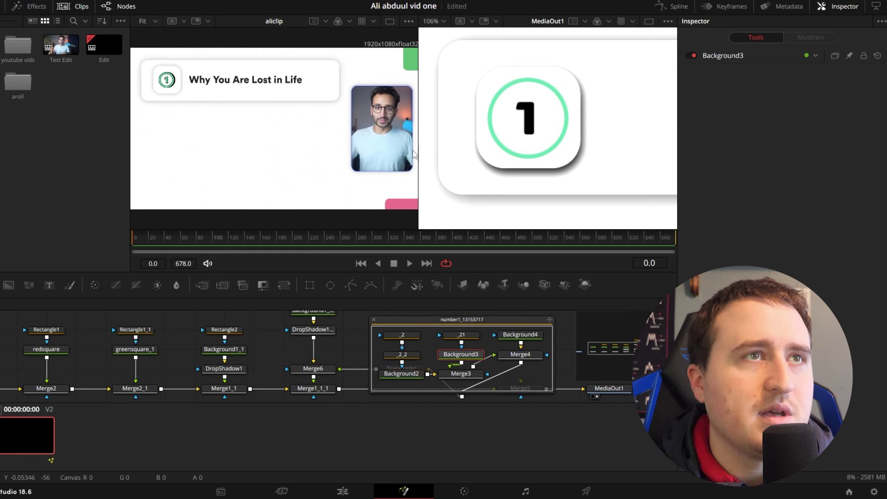
click(729, 56)
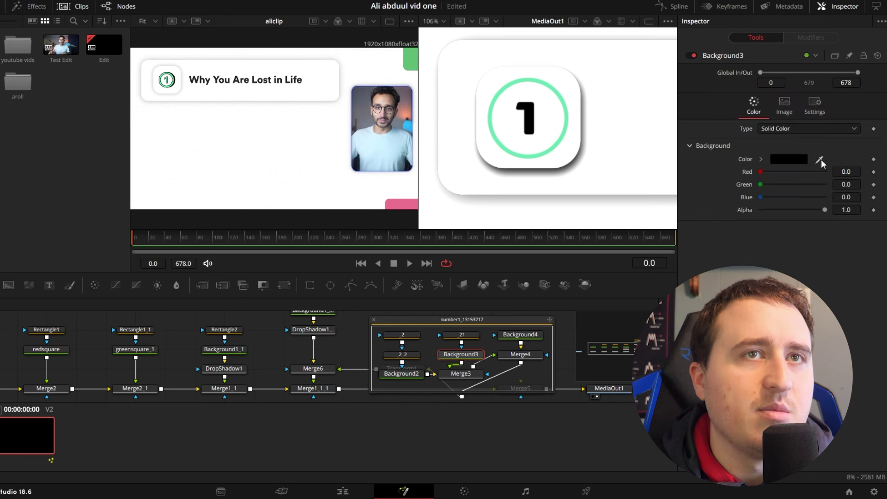
drag(819, 163, 169, 76)
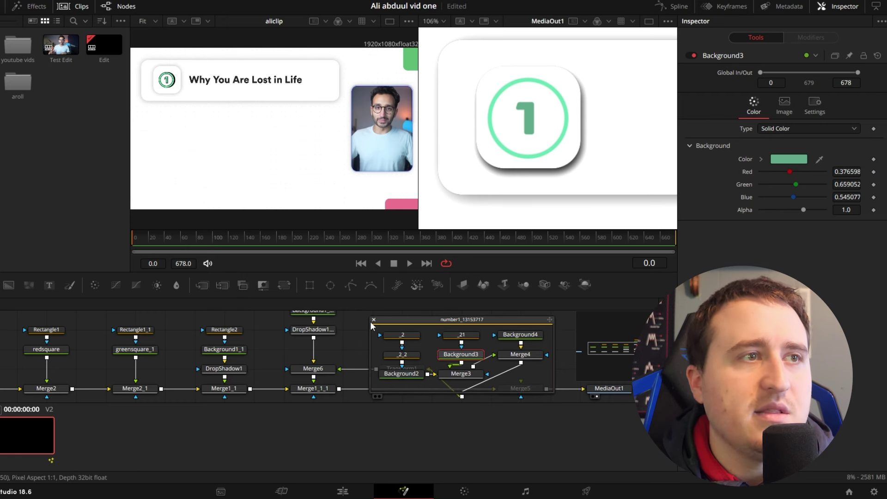
click(374, 319)
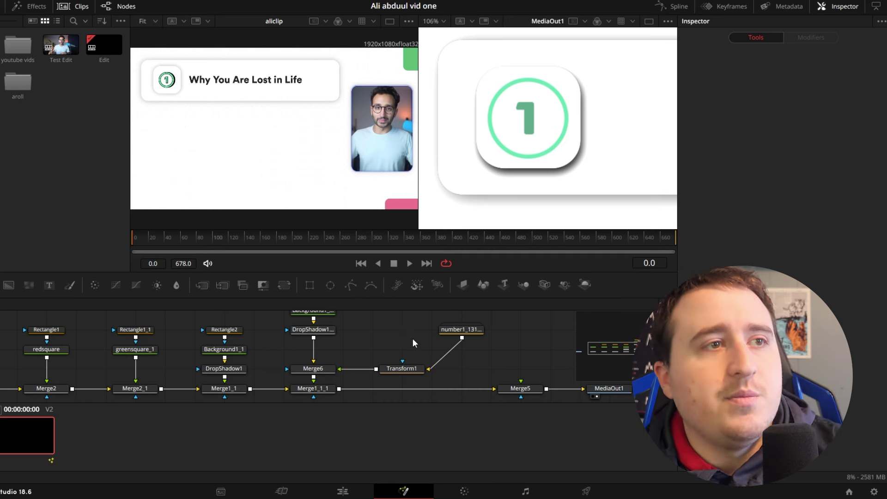
Move the end of the node chain farther away from Merge1_1_1 and delete the unused Merge5 node.
drag(431, 338, 231, 314)
drag(321, 366, 432, 364)
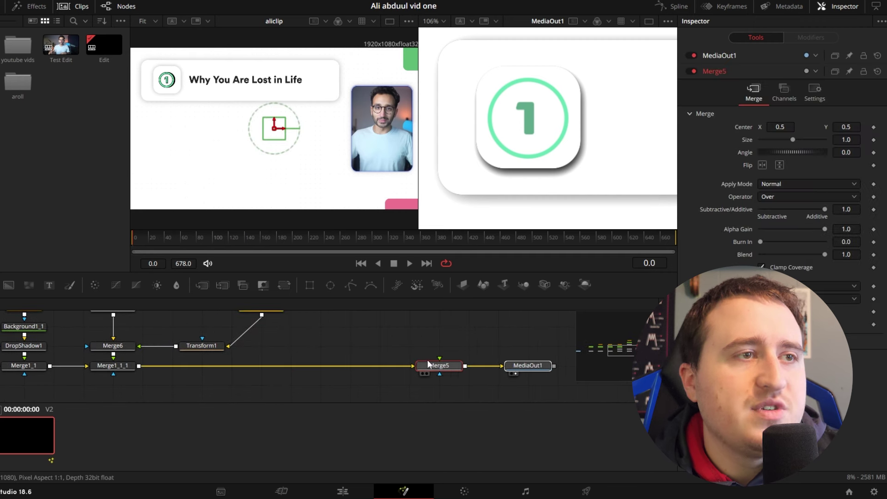
click(390, 339)
drag(390, 339, 444, 378)
key(Delete)
click(404, 328)
Add a Text node beside the number icon group and merge it with the output of Merge6.
mouse_move(379, 324)
mouse_down()
mouse_move(345, 342)
mouse_move(298, 346)
mouse_up()
drag(390, 339, 371, 341)
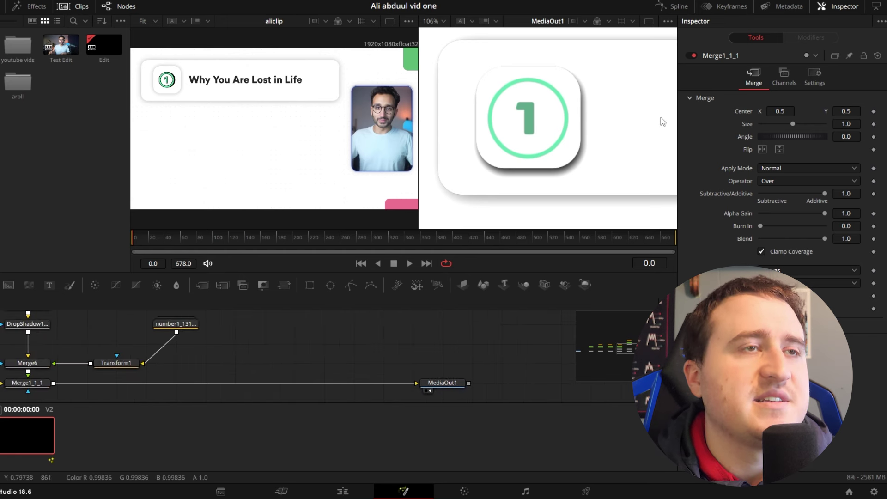
scroll(600, 141, down, 4)
drag(621, 146, 545, 135)
scroll(546, 134, down, 1)
drag(605, 139, 552, 132)
drag(278, 338, 278, 331)
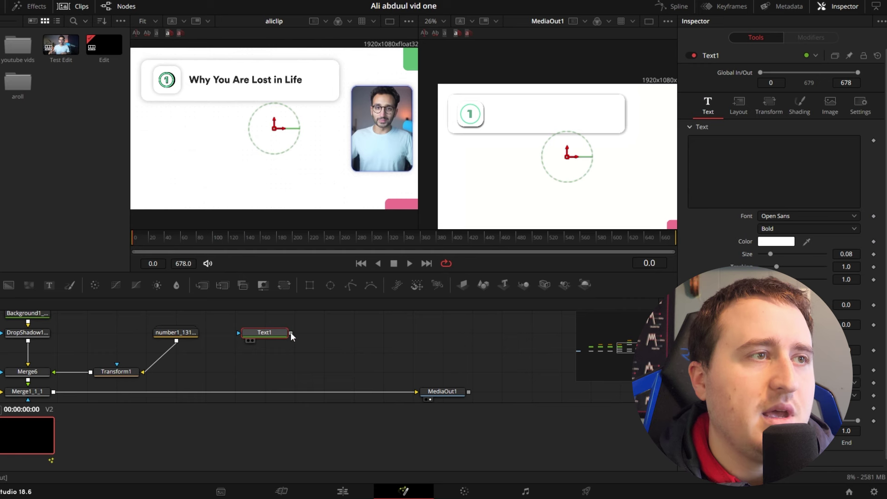
drag(290, 332, 26, 384)
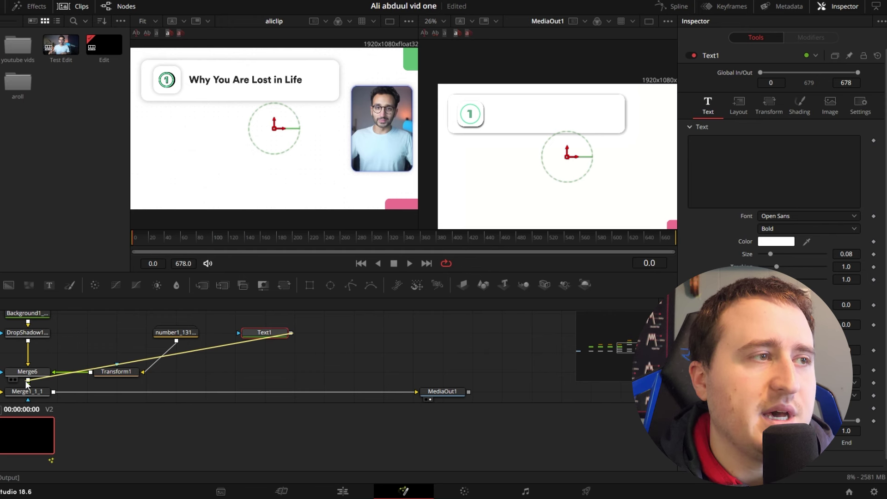
drag(26, 384, 27, 385)
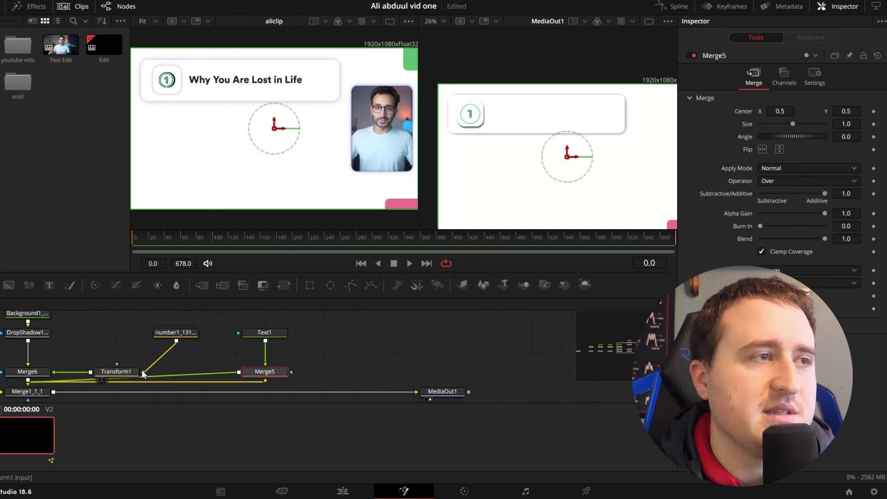
Rearrange the shadowed card, number icon and text nodes so their branches line up into Merge5 above Merge1_1_1.
drag(98, 320, 190, 372)
drag(126, 373, 185, 353)
click(201, 355)
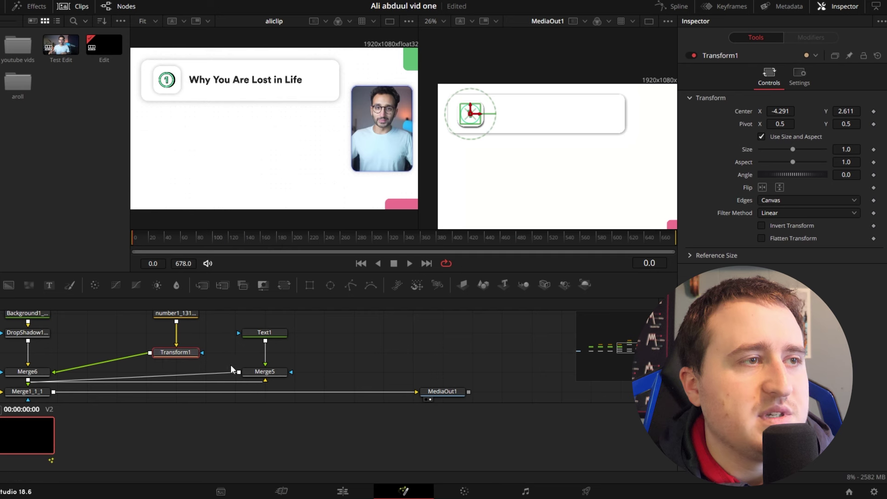
click(30, 373)
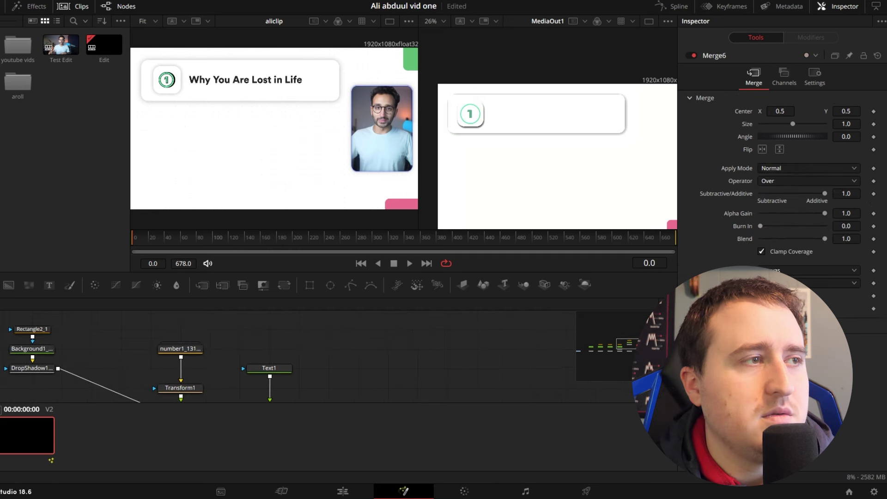
drag(1, 323, 44, 389)
drag(63, 359, 99, 303)
drag(73, 333, 309, 372)
click(70, 374)
Set the Text1 font to Tw Cen MT and enter the title "Why You Are Lost in Life".
click(307, 329)
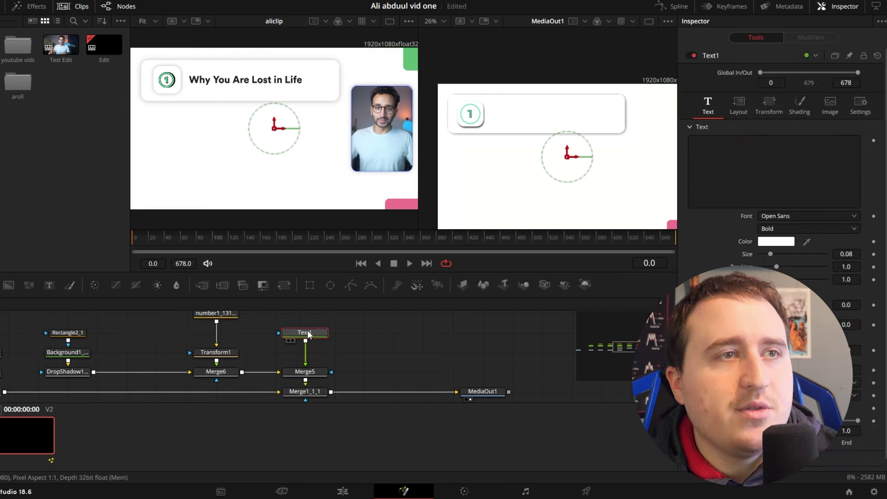
click(783, 216)
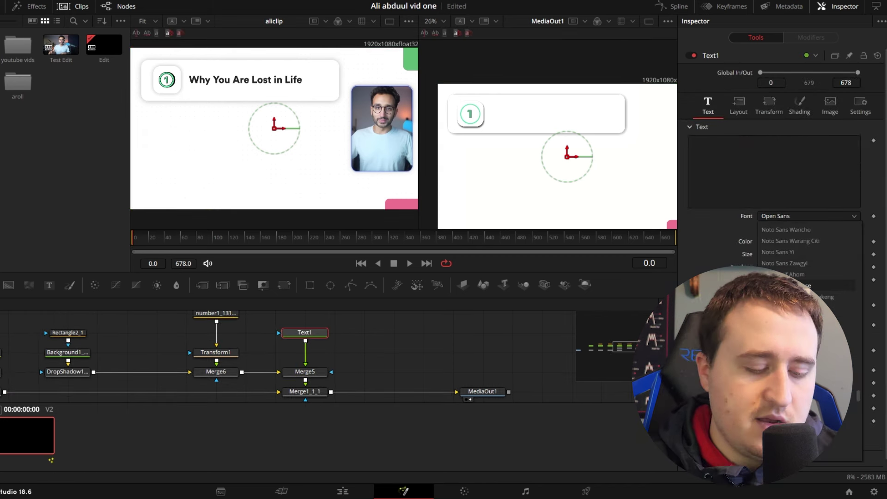
scroll(790, 286, down, 20)
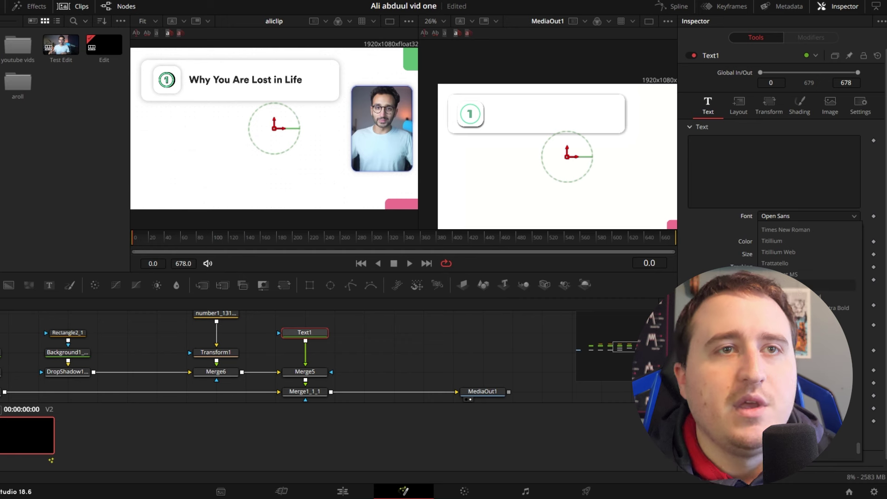
click(785, 285)
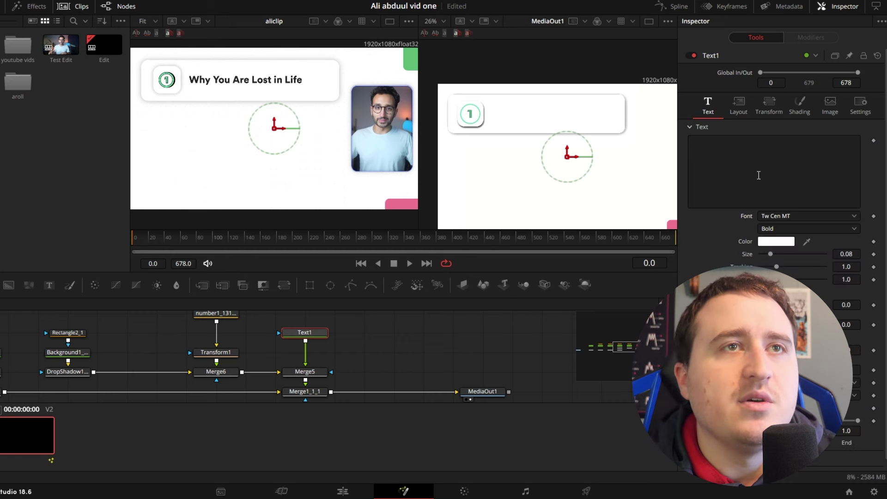
click(722, 150)
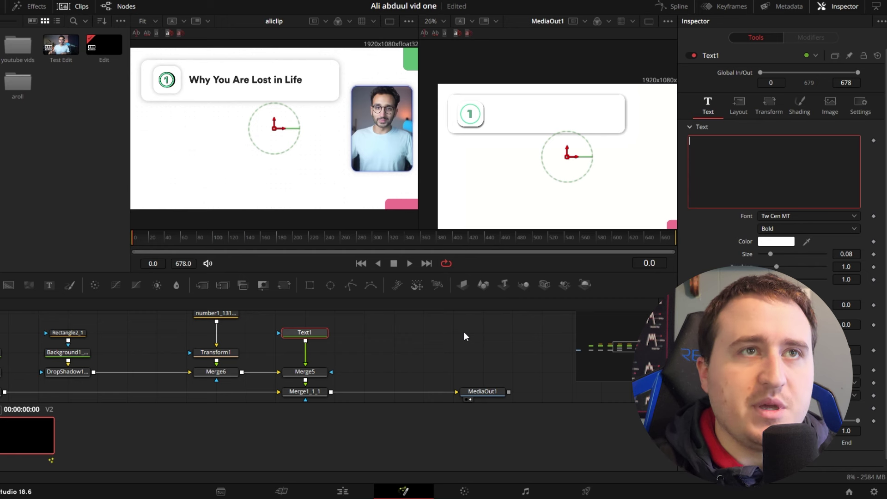
text(Wh)
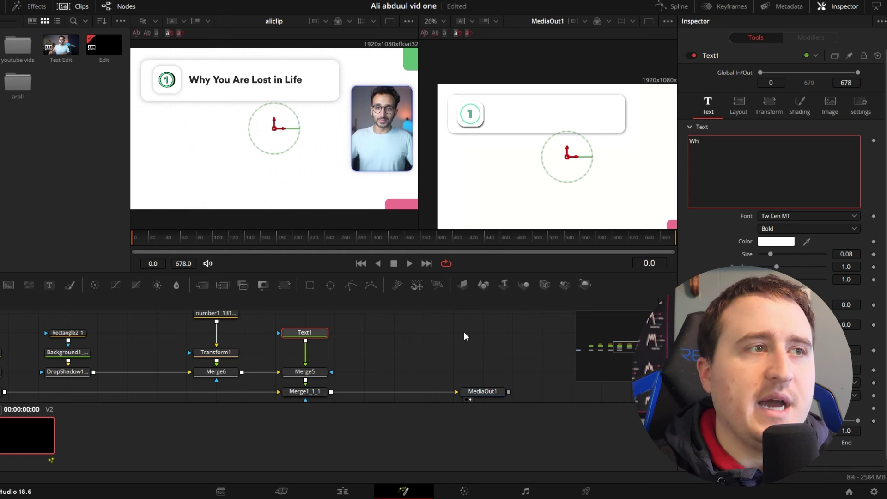
text(y You Are Lost in Life)
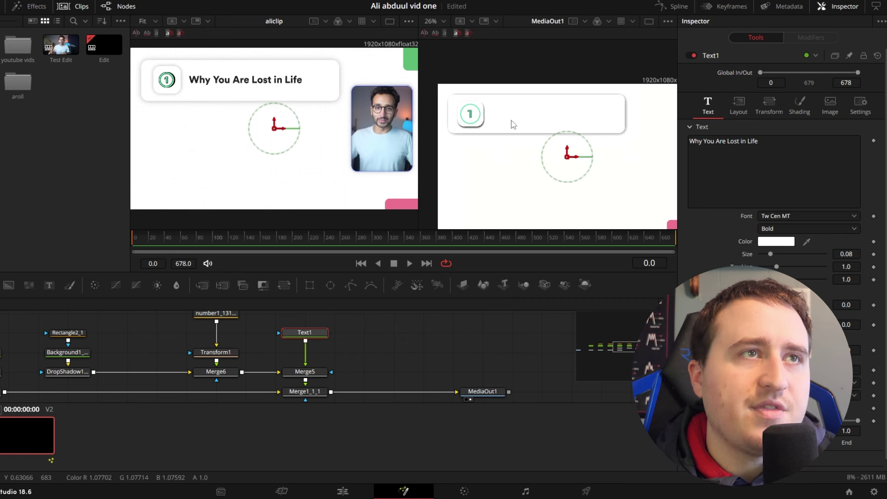
Change the title text colour to black.
click(775, 241)
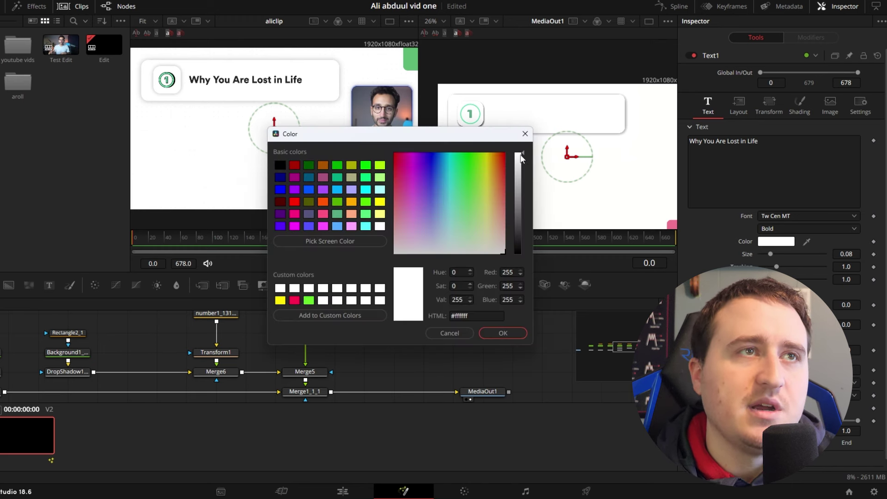
drag(517, 243, 514, 270)
click(503, 334)
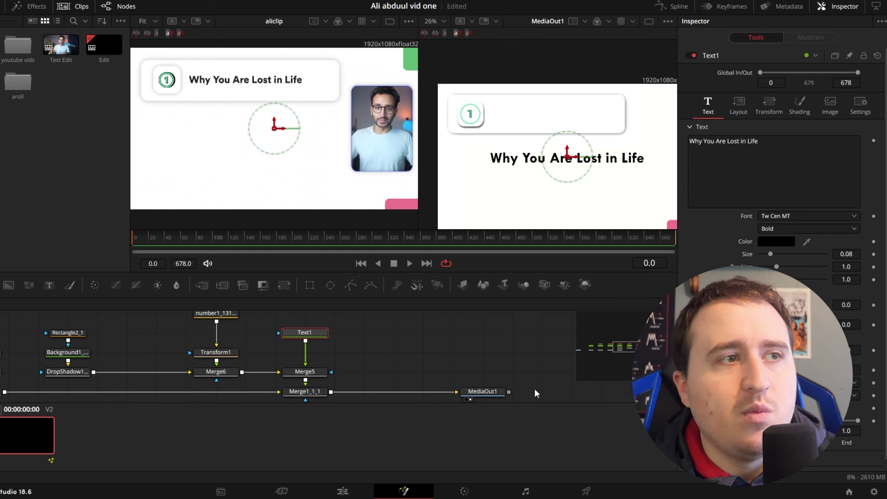
Shrink the title text and place it inside the card beside the number icon, matching the reference clip.
click(776, 143)
drag(858, 253, 839, 254)
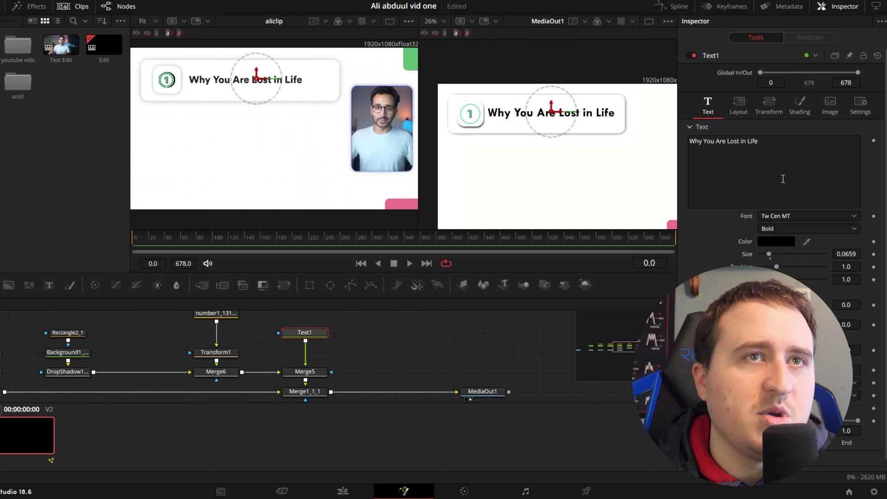
click(787, 145)
click(847, 254)
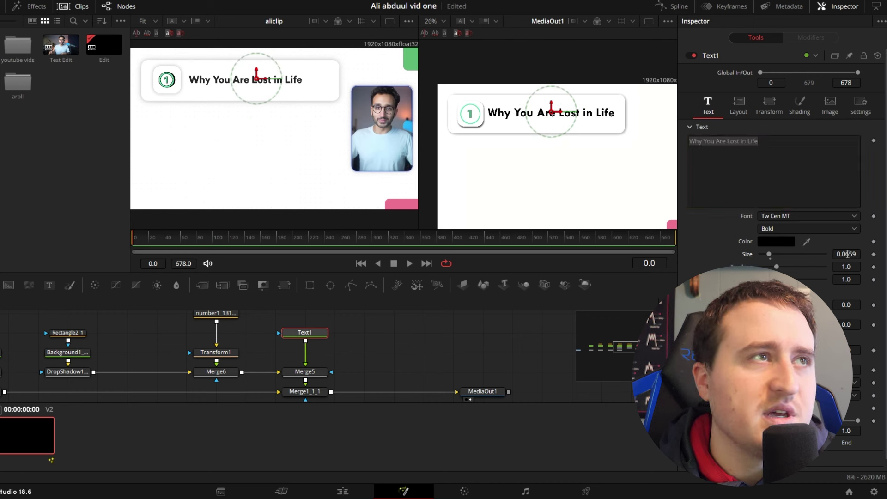
drag(848, 255, 823, 256)
drag(533, 132, 520, 101)
drag(823, 255, 822, 255)
Fine-tune the title's placement by setting its layout center to X 0.411 and Y 0.795, and deselect the text node.
click(733, 107)
drag(789, 153, 777, 153)
drag(845, 152, 839, 152)
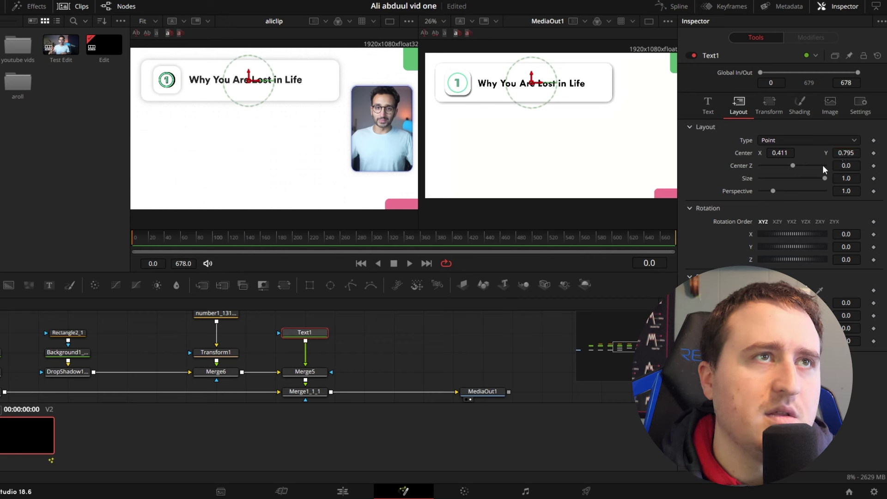
click(457, 342)
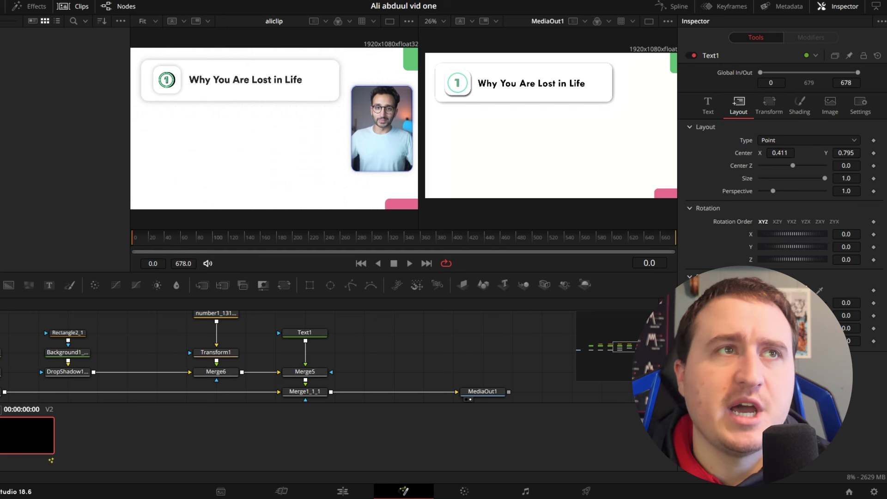
Import the photo of the bearded man in a striped shirt and merge it into the chain after Merge1_1_1.
drag(283, 157, 12, 49)
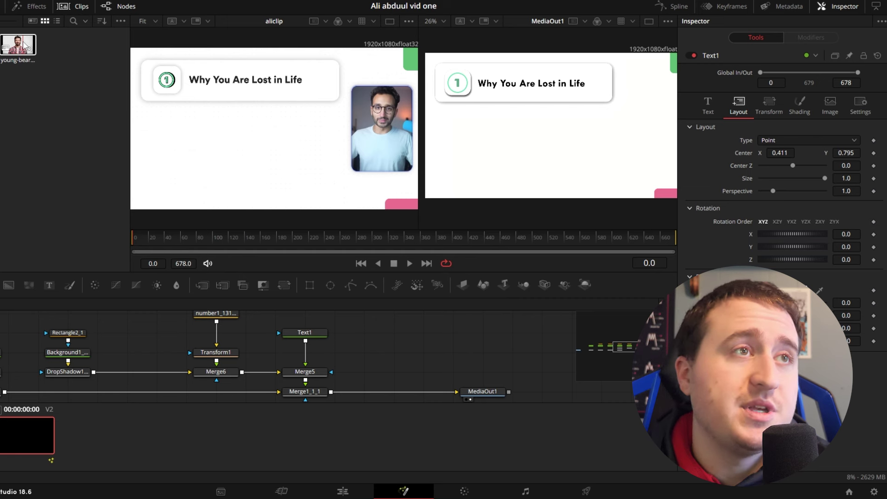
drag(26, 45, 393, 370)
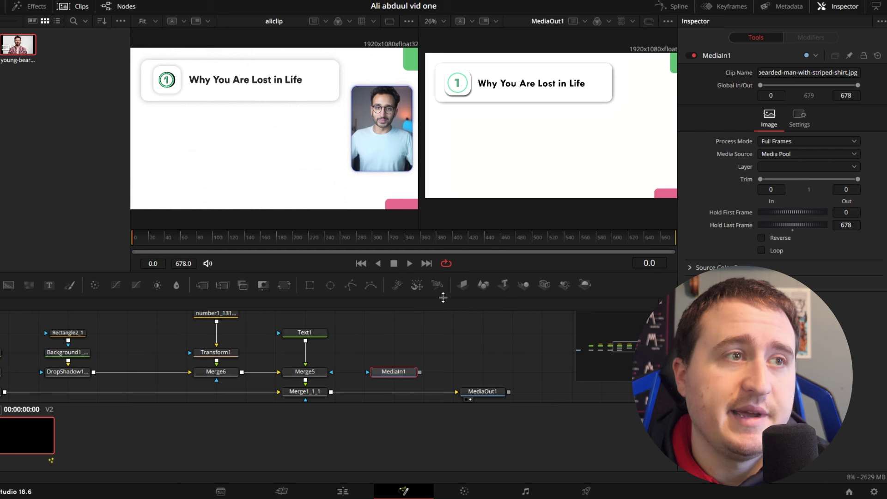
drag(403, 352, 336, 385)
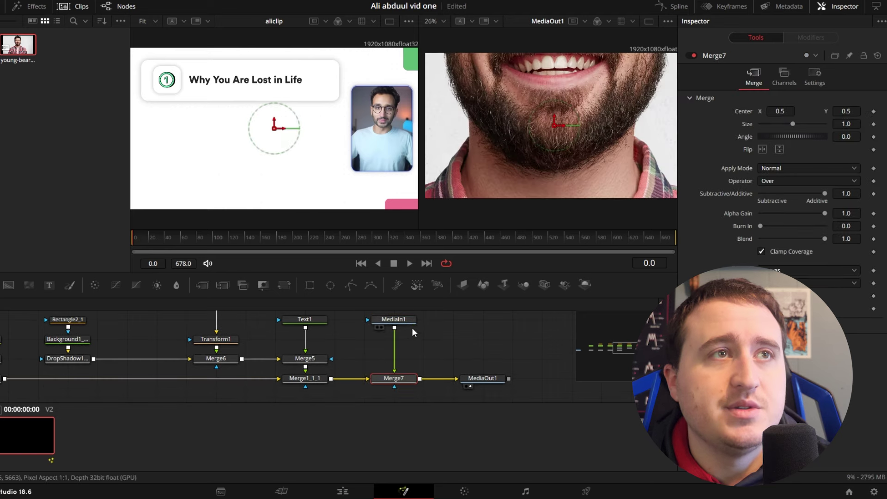
Add a Transform node after the photo's MediaIn1 and scale the photo down to size 0.191.
click(400, 318)
scroll(401, 319, up, 1)
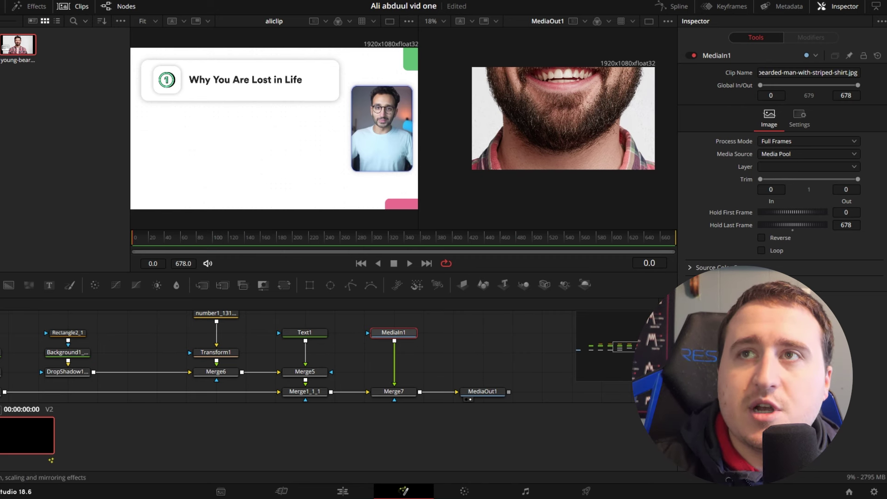
key(shift+space)
text(tr)
key(Return)
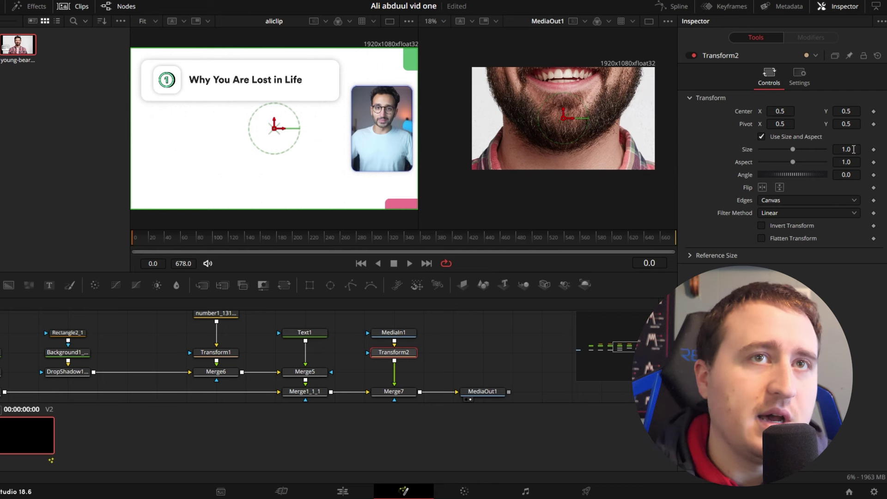
drag(850, 151, 810, 151)
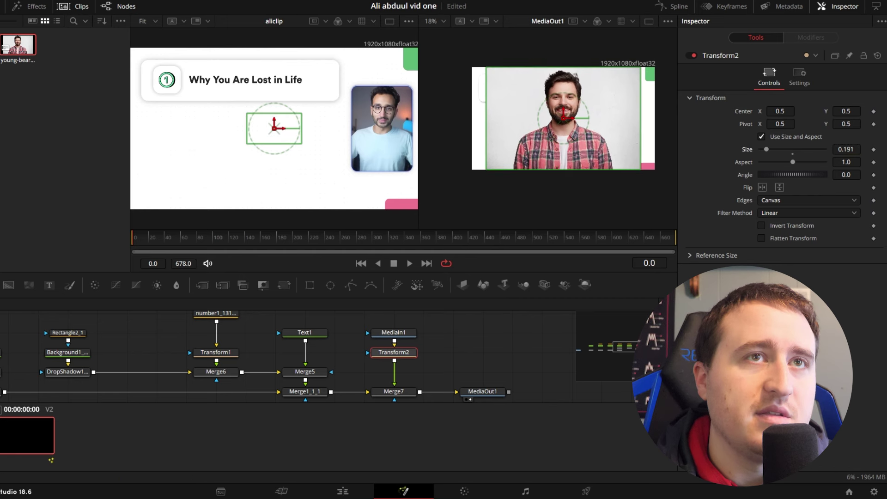
Mask the photo with a rectangle of height 1.0 and corner radius 0.139.
click(393, 333)
click(310, 286)
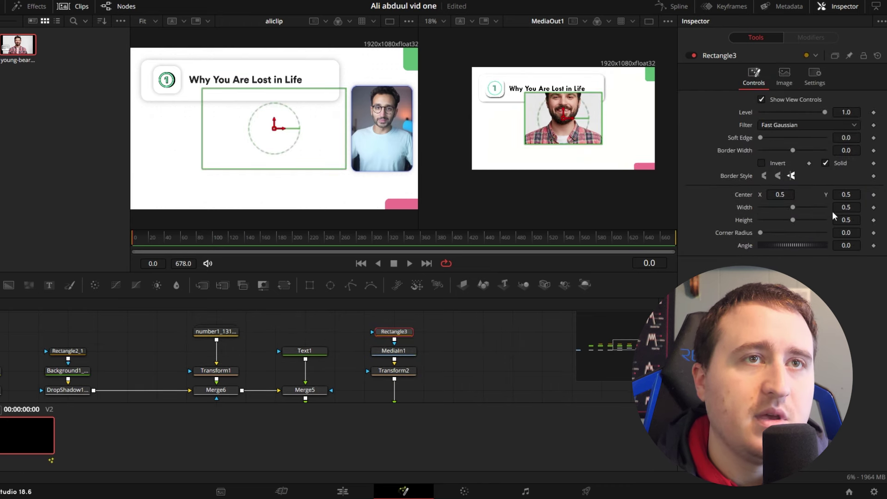
drag(845, 219, 886, 220)
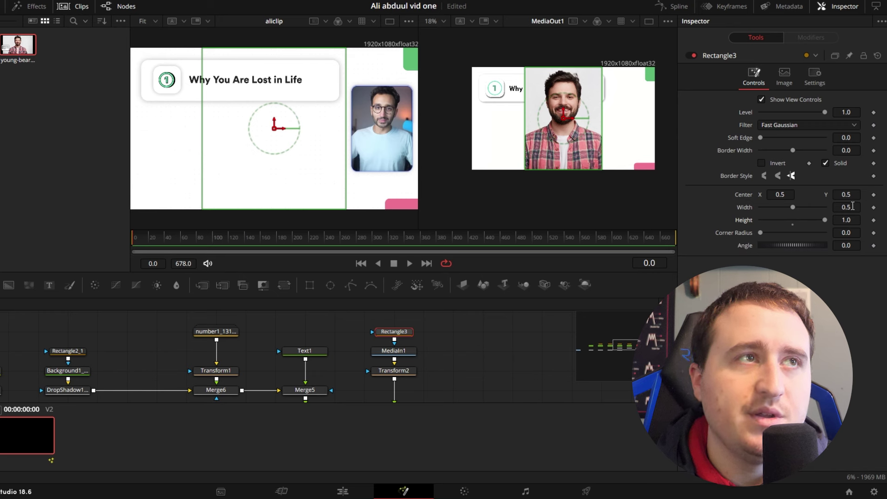
drag(760, 232, 769, 232)
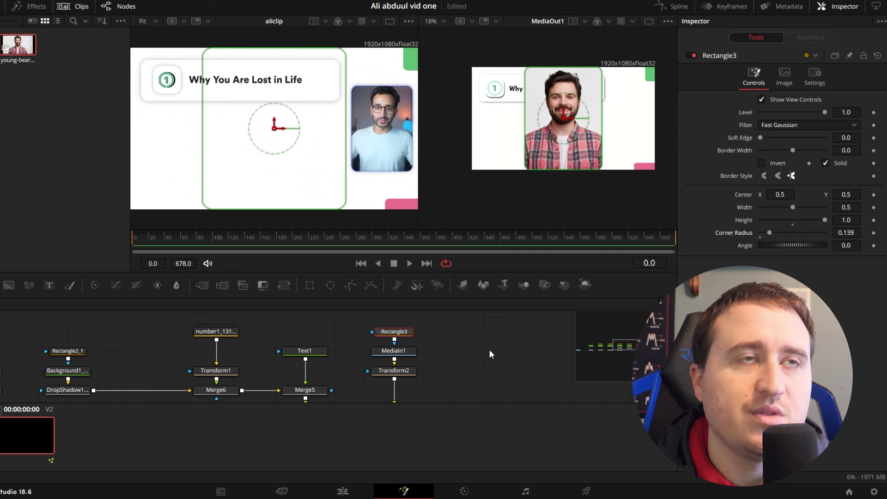
Set Transform2 to size 0.089 and center X 0.586, Y 0.496, matching the portrait's place in the reference clip.
click(397, 352)
click(393, 370)
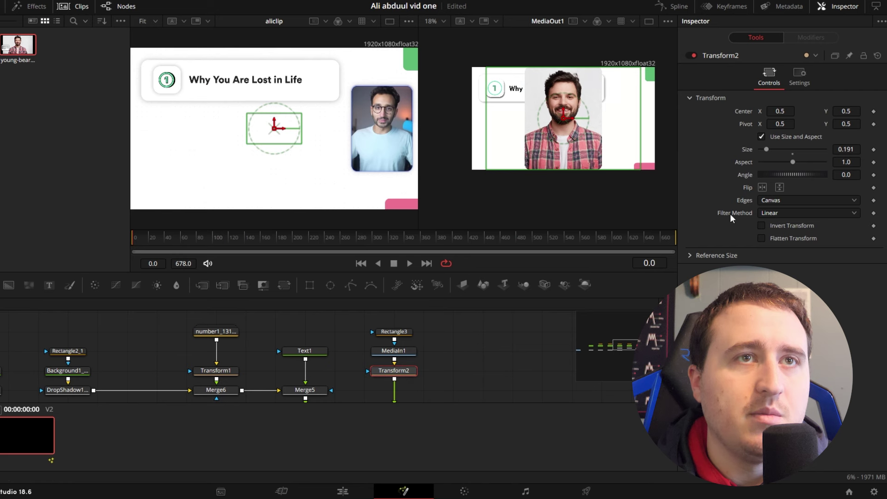
drag(846, 150, 814, 149)
drag(780, 110, 789, 110)
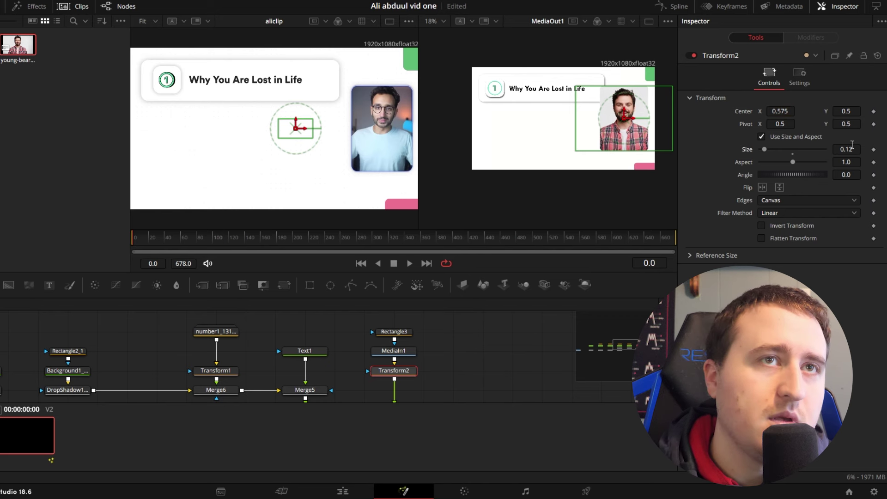
drag(848, 149, 842, 150)
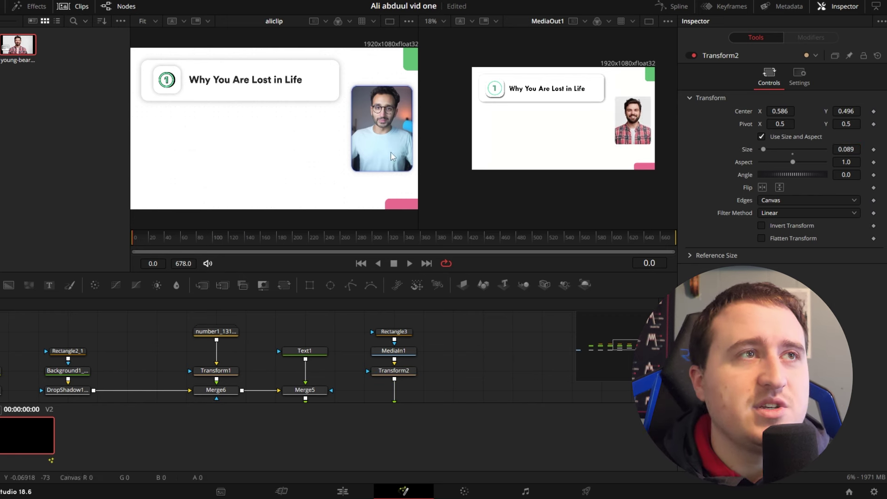
Examine the border and rounded corners of the portrait frame in the reference clip.
scroll(393, 113, up, 5)
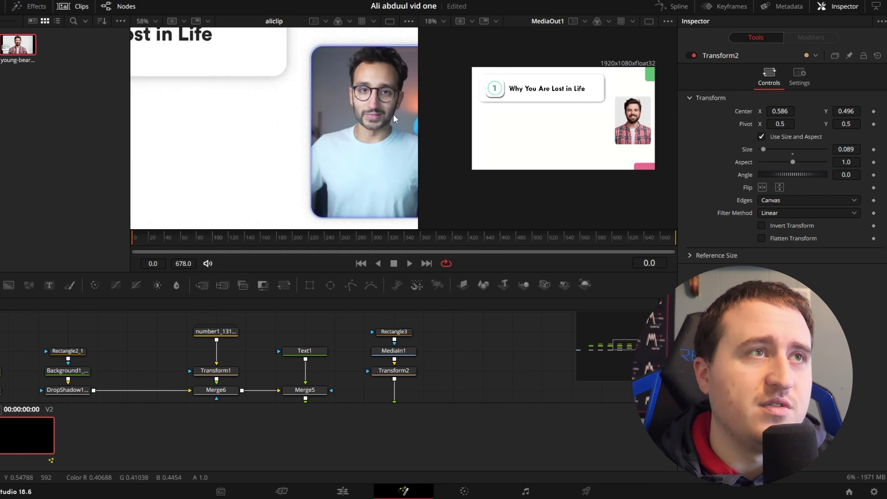
drag(361, 90, 370, 206)
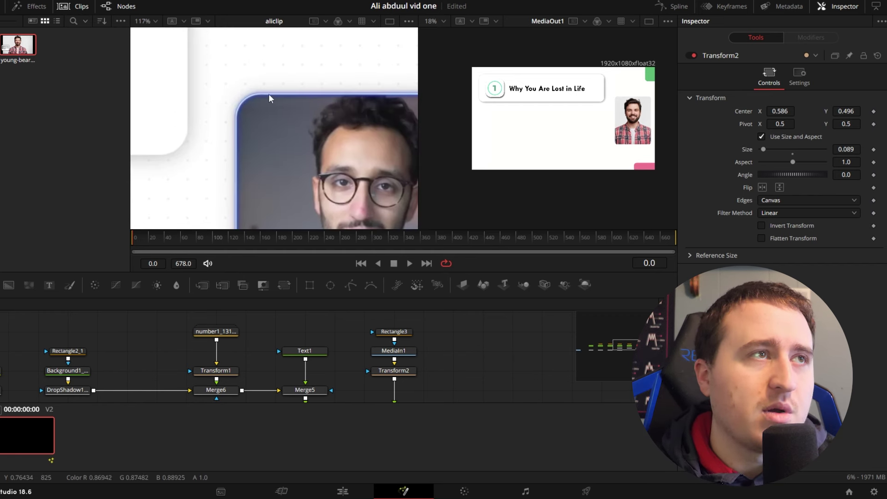
drag(145, 239, 114, 244)
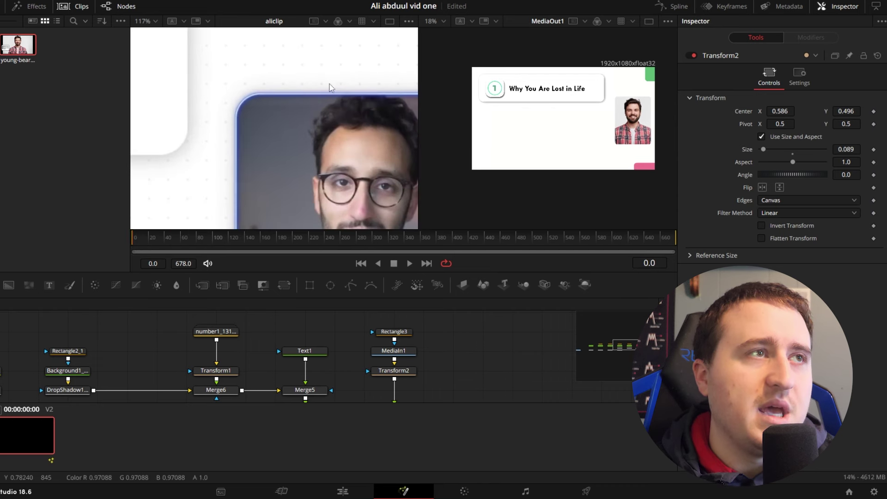
scroll(340, 133, down, 2)
drag(332, 134, 326, 92)
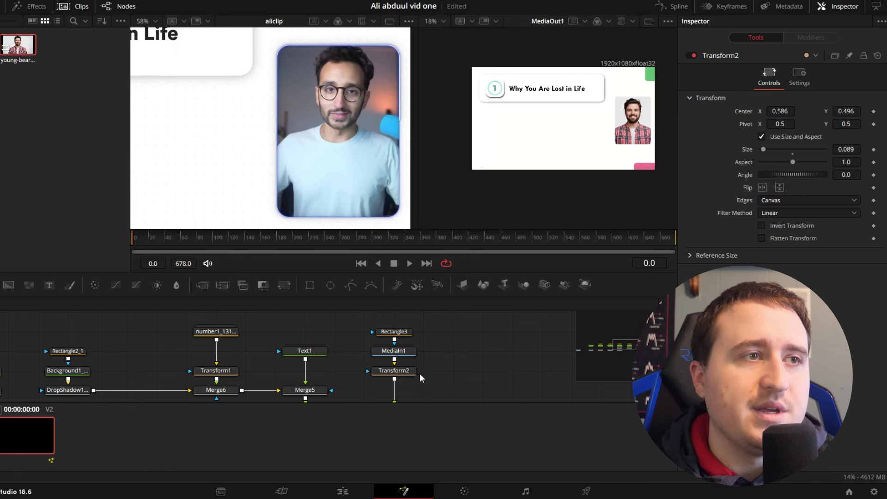
Add a Background node and merge it over the photo's Transform2 output, ahead of Merge7.
drag(501, 349, 457, 332)
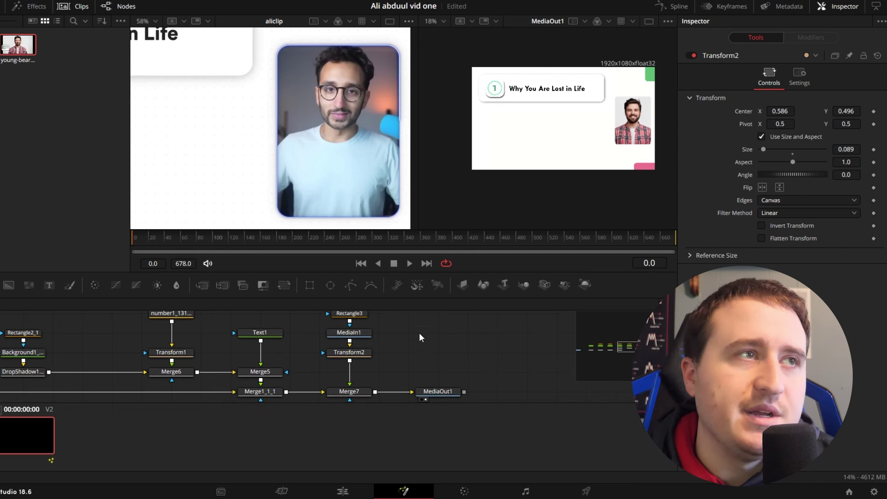
drag(7, 288, 348, 362)
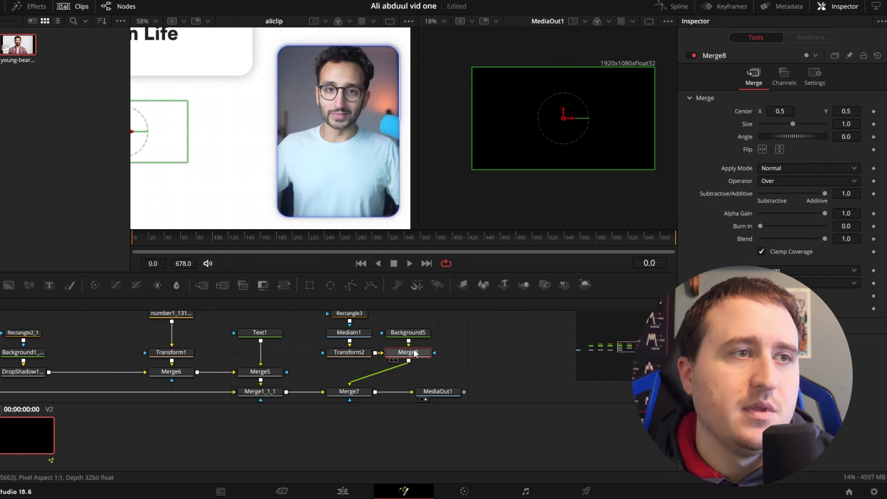
scroll(497, 333, up, 2)
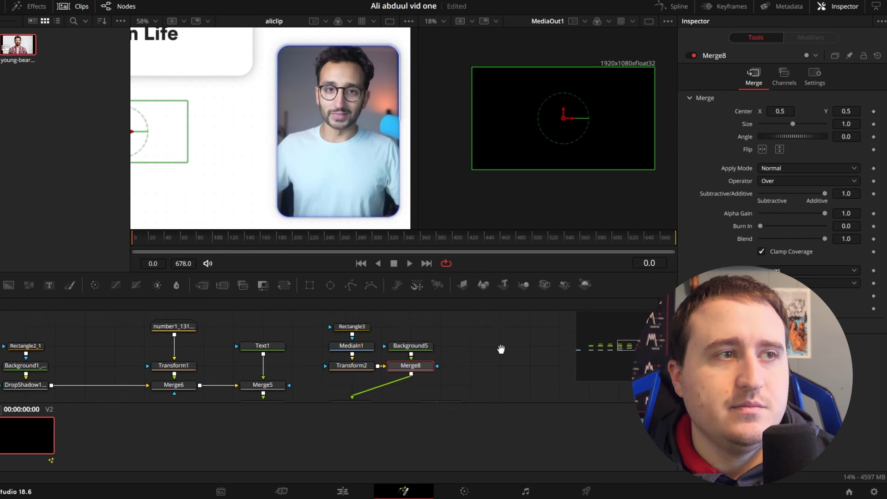
Duplicate the photo's mask Rectangle3 and connect the copy to Background5 as its mask.
click(355, 333)
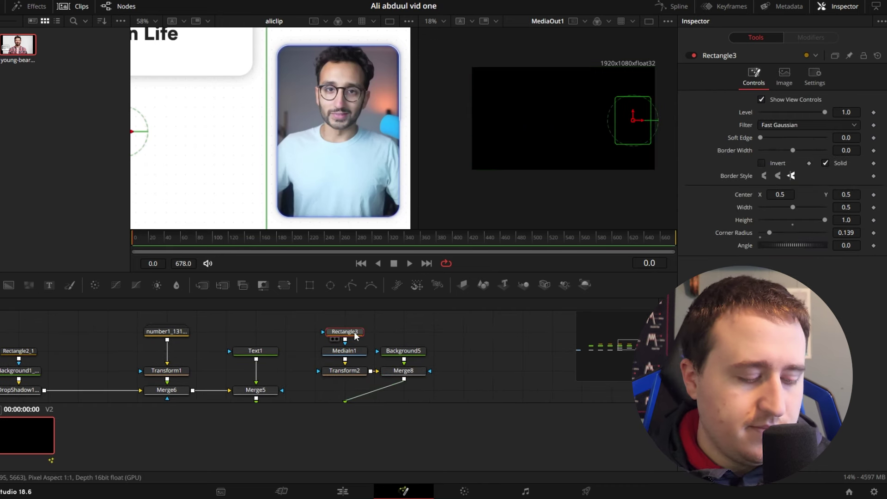
click(411, 330)
key(ctrl+v)
drag(425, 331, 406, 351)
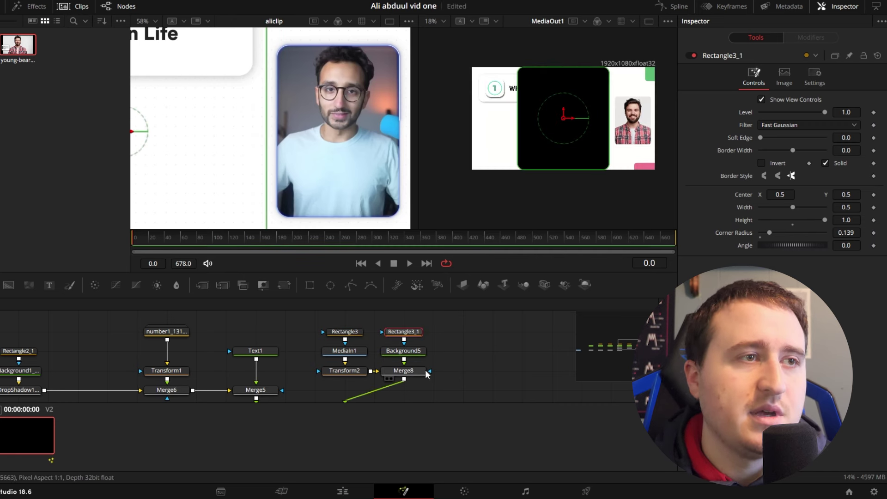
Shift Merge7 and MediaOut1 along the node graph so that Merge7 lines up directly beneath Merge8.
scroll(416, 368, down, 1)
scroll(362, 353, down, 1)
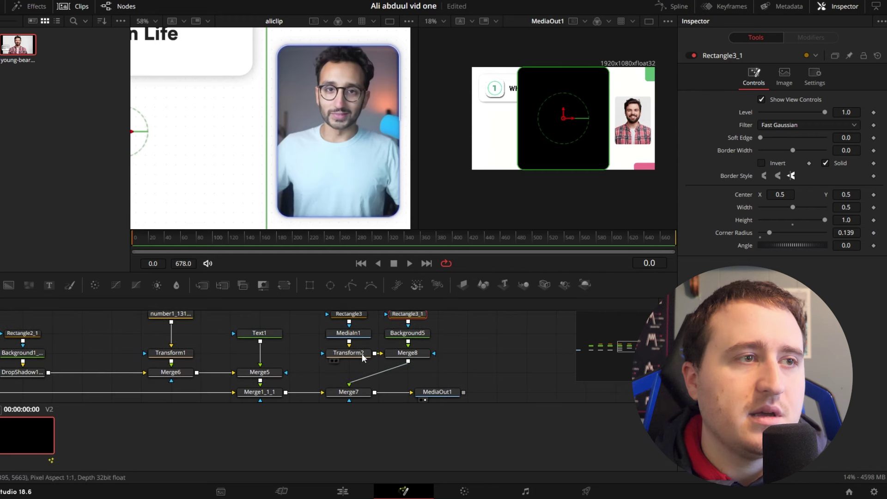
drag(328, 373, 439, 381)
click(438, 379)
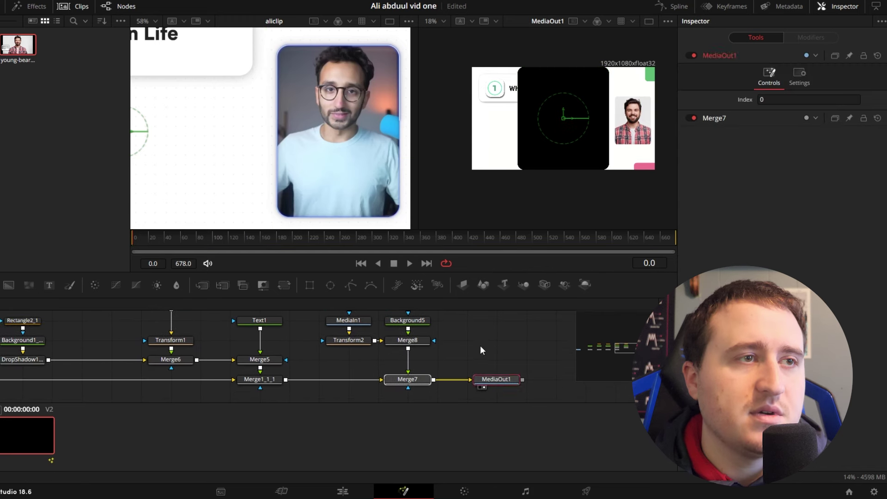
Duplicate Transform2 and insert the copy between Background5 and Merge8.
scroll(476, 356, up, 3)
click(394, 330)
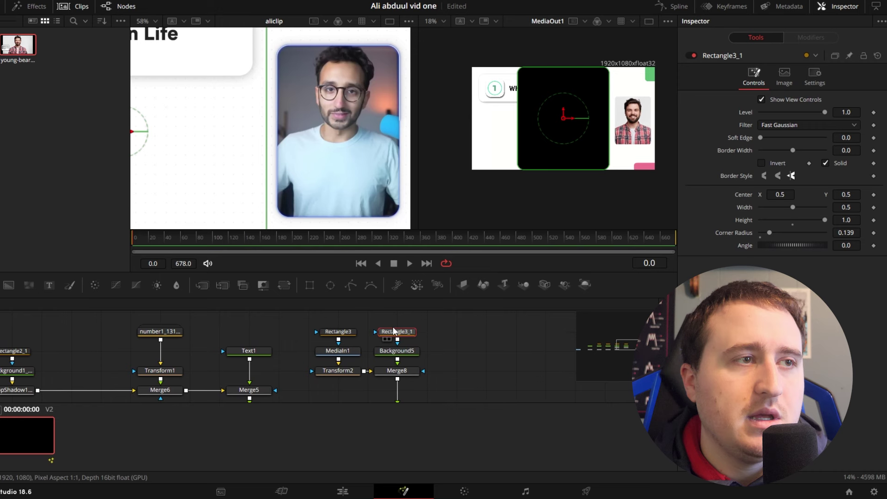
click(345, 373)
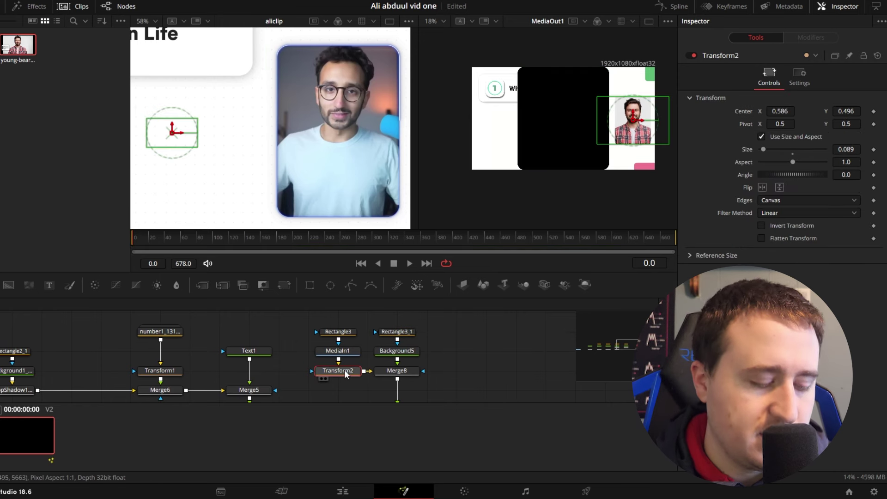
click(400, 351)
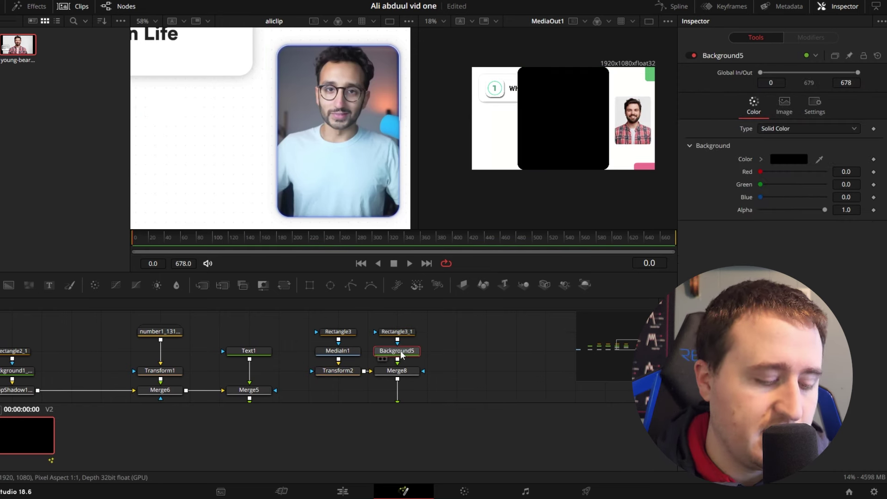
key(ctrl+v)
drag(375, 323, 402, 373)
click(461, 356)
mouse_move(474, 341)
mouse_down()
mouse_move(477, 361)
mouse_move(479, 341)
mouse_up()
Match Background5's resolution to the photo by setting width 8495 and height 5663, and save the project.
click(345, 353)
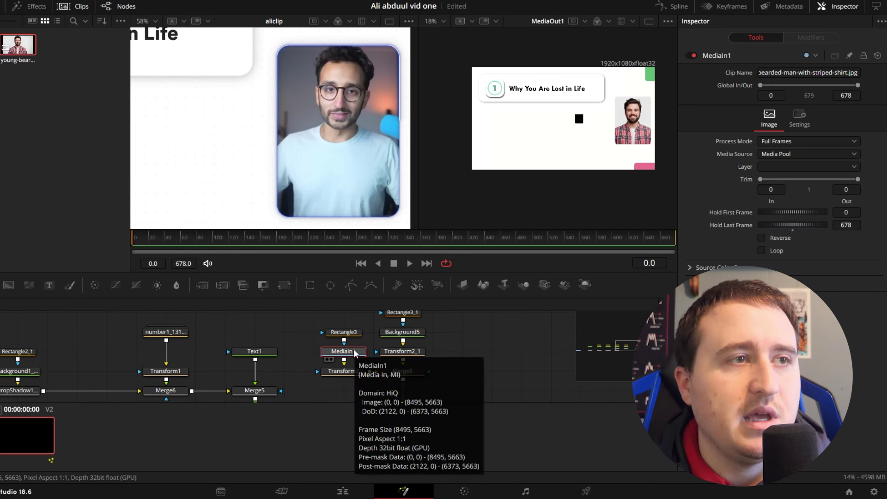
click(402, 332)
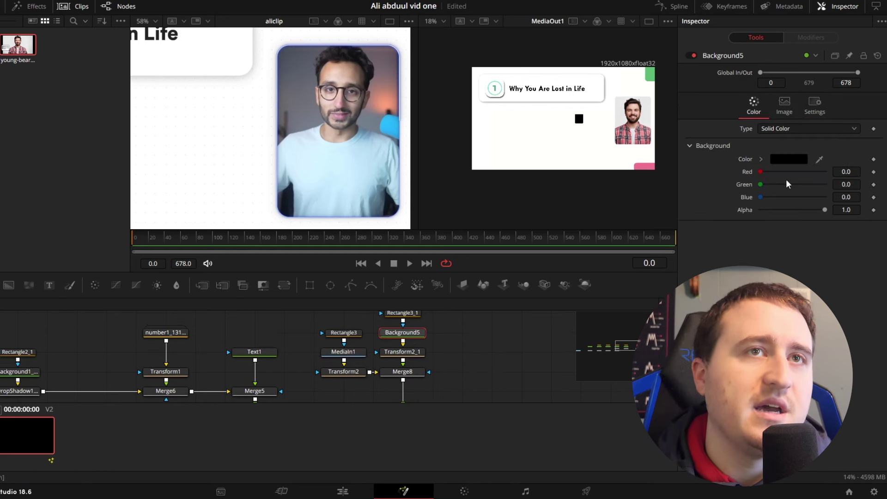
click(781, 106)
click(853, 160)
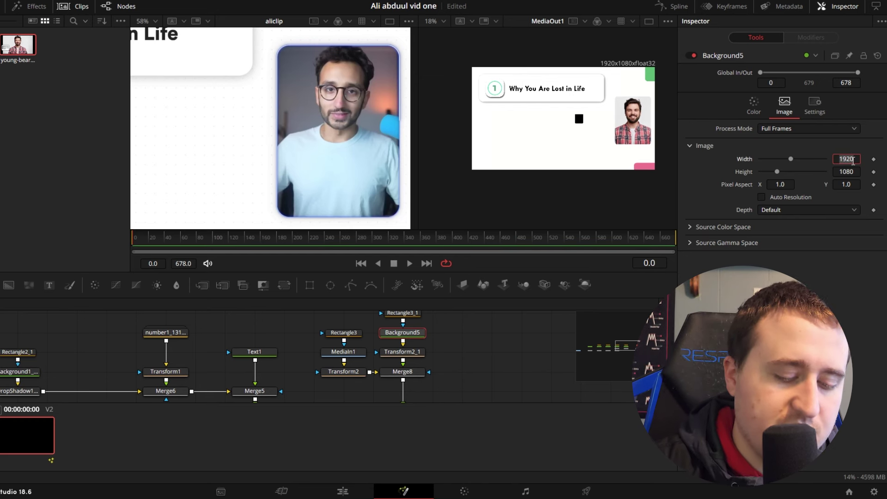
text(8495)
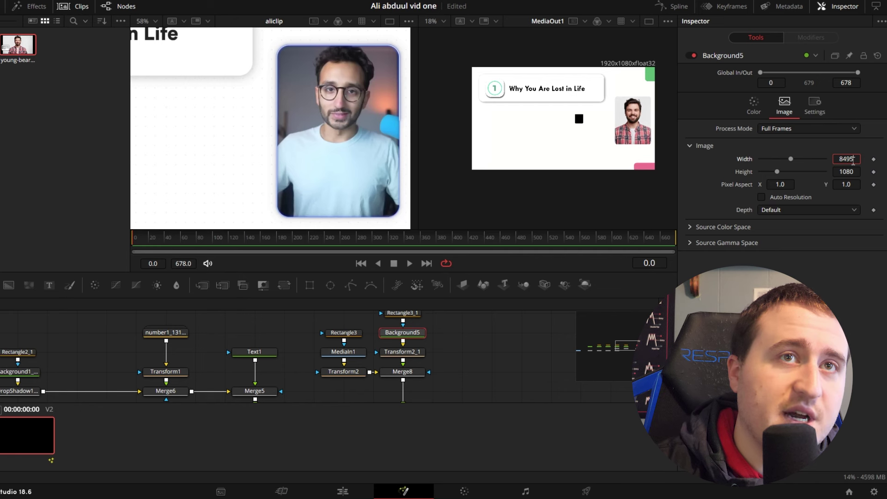
key(Tab)
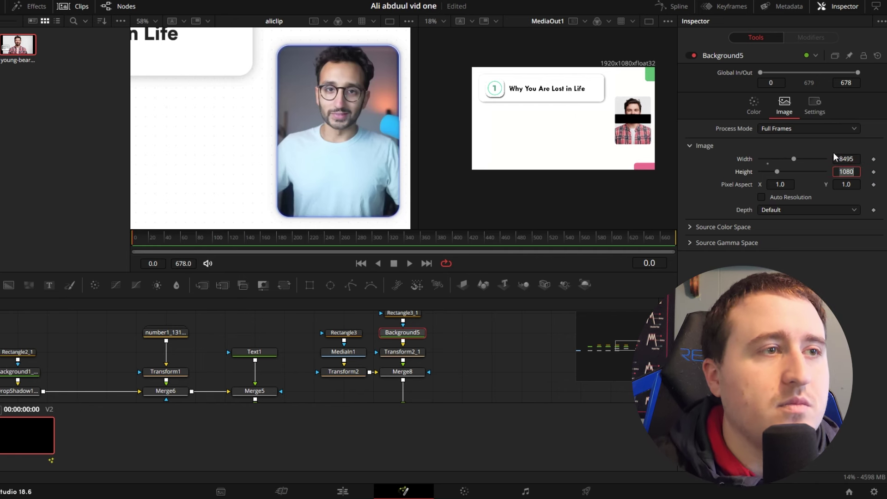
mouse_move(347, 353)
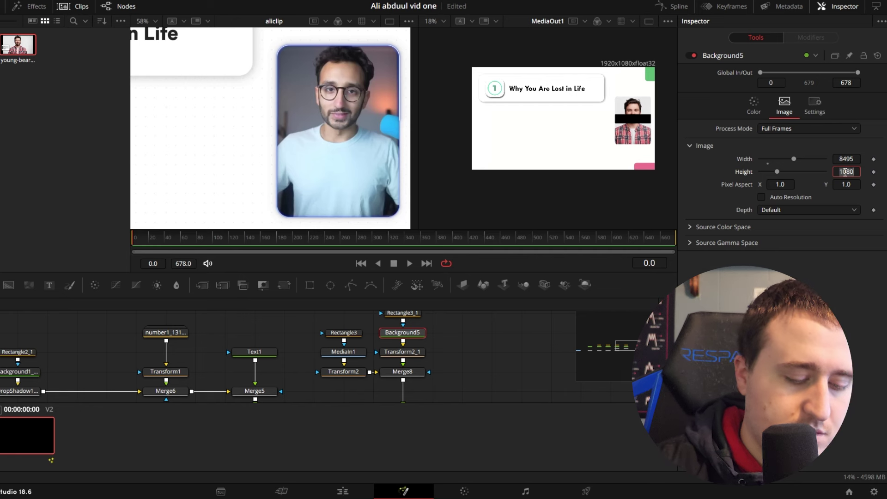
text(56)
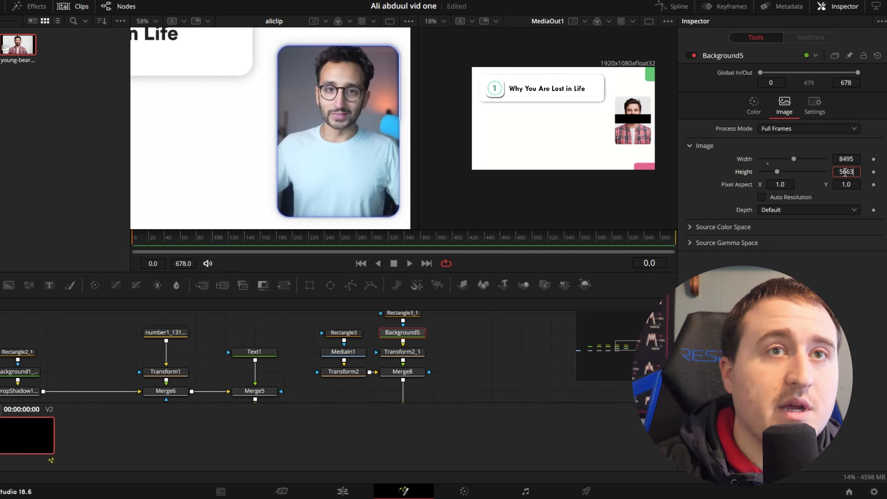
text(63)
key(Tab)
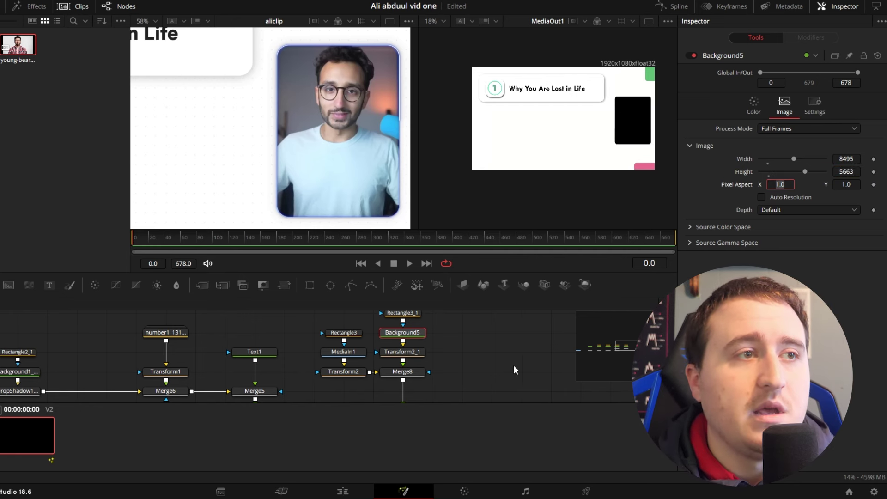
click(541, 346)
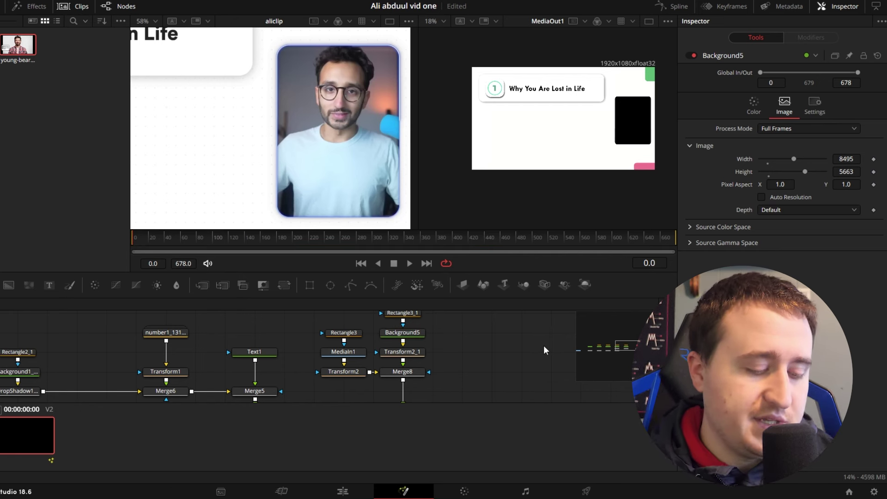
key(ctrl+s)
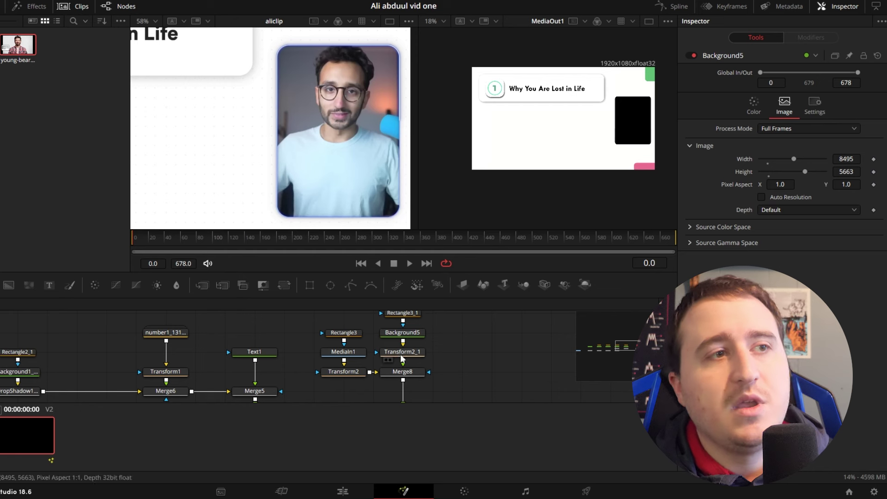
Turn off Solid on mask Rectangle3_1 and set its border width to 0.005 to outline the portrait.
click(402, 313)
scroll(497, 313, up, 1)
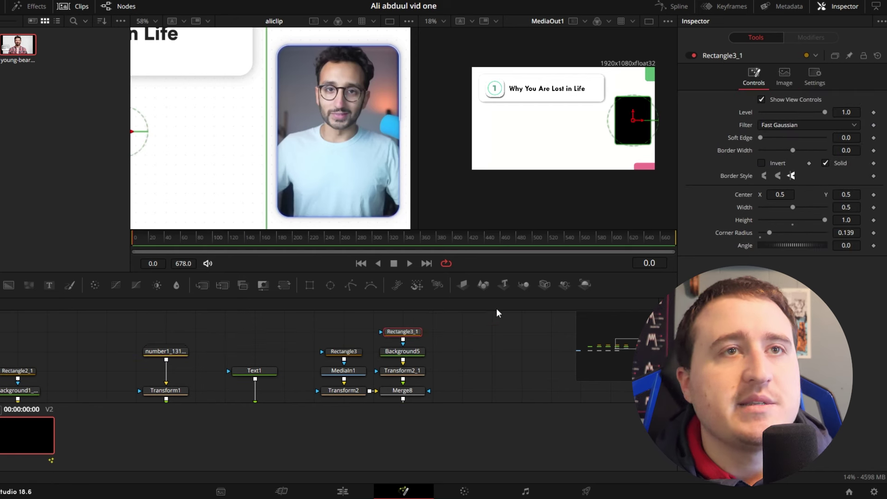
click(825, 164)
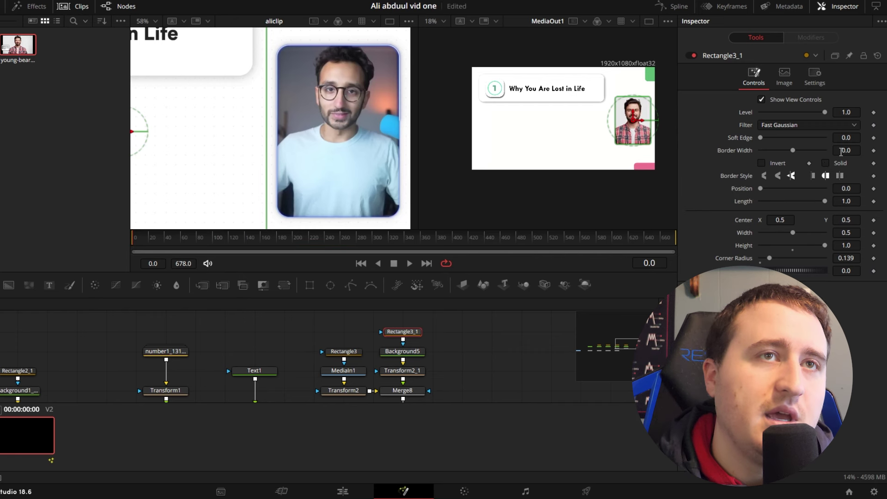
click(843, 151)
text(0.0009)
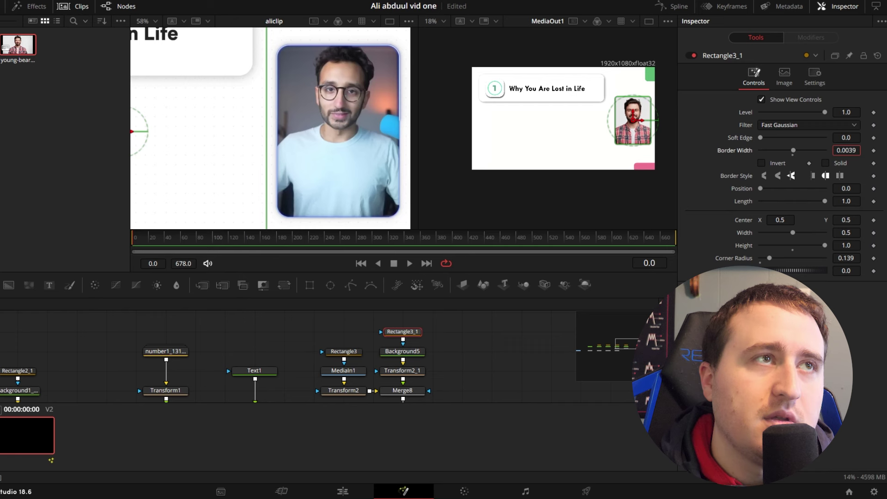
key(Return)
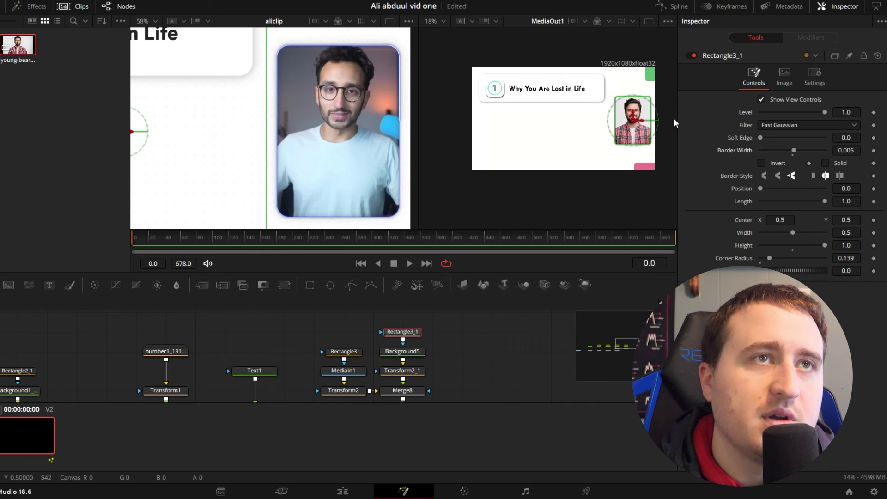
scroll(647, 106, up, 2)
scroll(646, 106, up, 5)
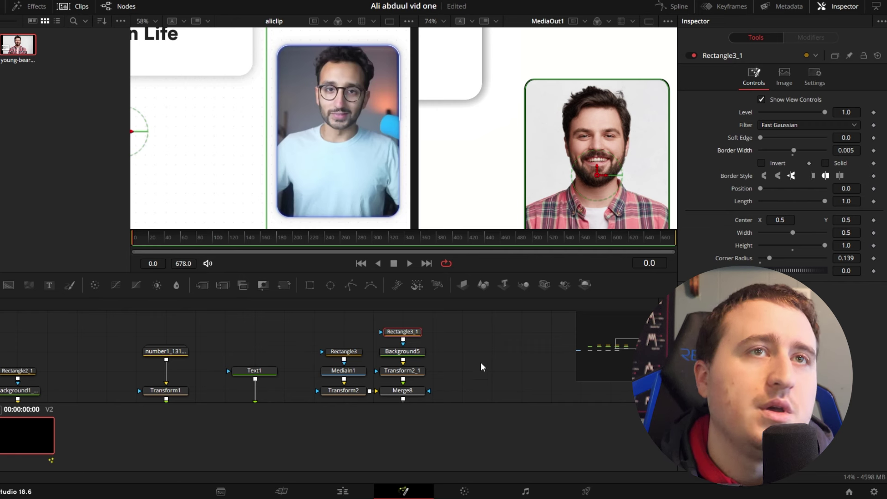
Switch Background5 to a linear gradient and set the blue value of its start color to 1.0.
click(414, 352)
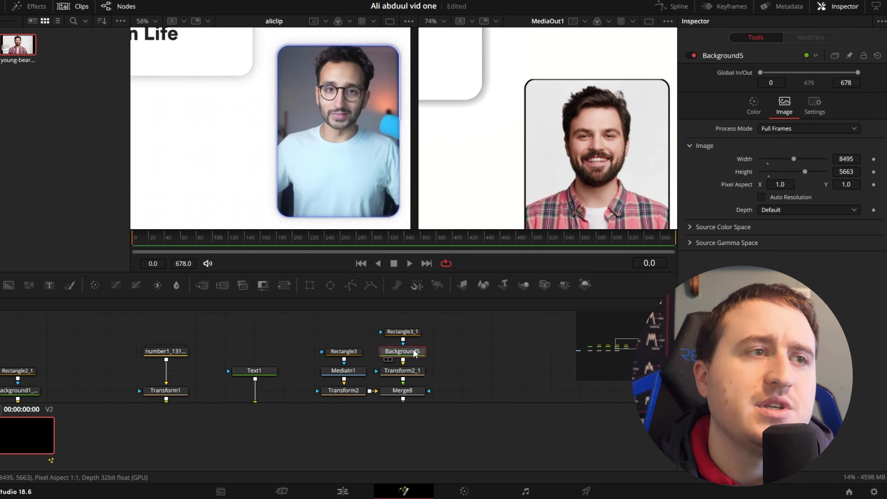
click(753, 103)
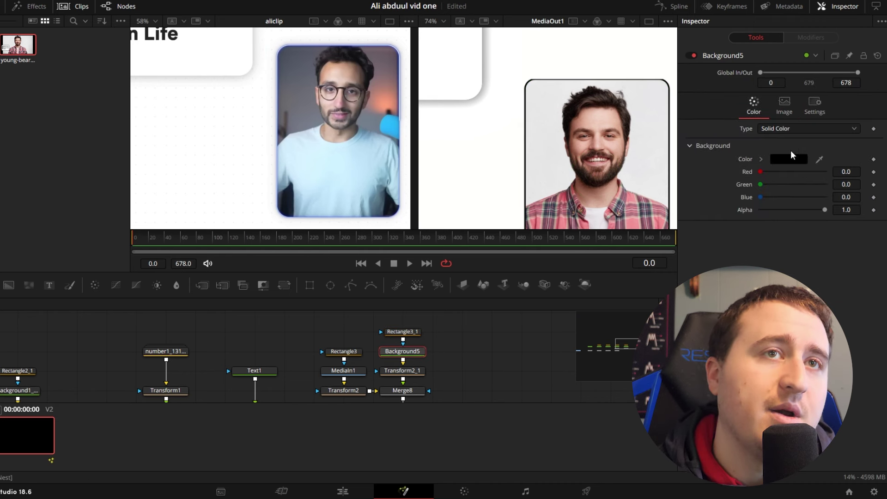
click(785, 131)
click(781, 183)
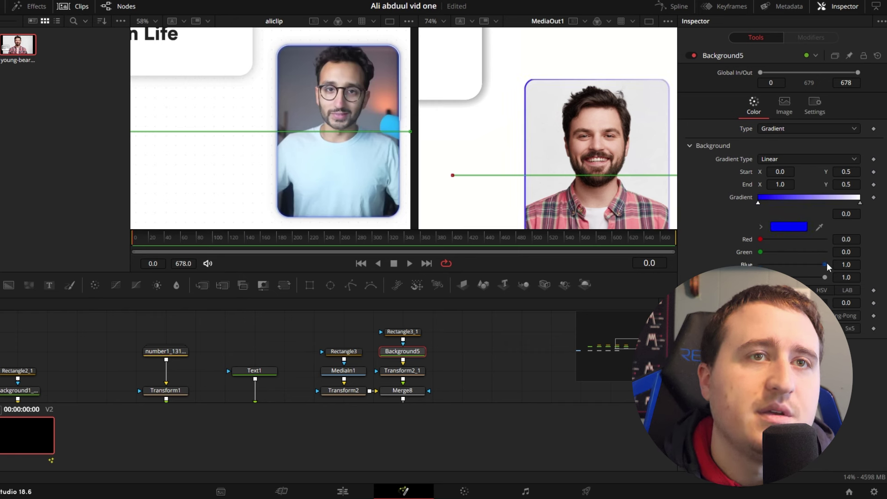
drag(817, 263, 846, 269)
Change the border gradient's start color to cyan #55ffff and lower its red value to 0.134.
click(789, 225)
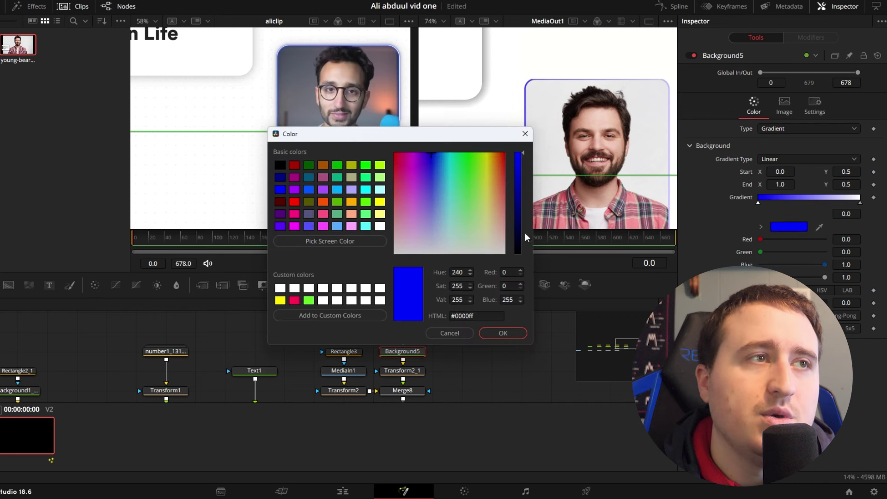
click(365, 227)
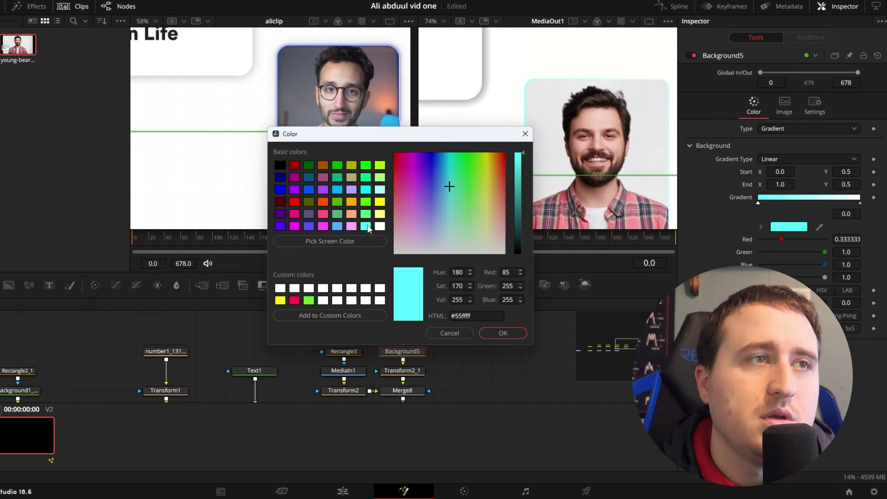
click(499, 334)
click(519, 358)
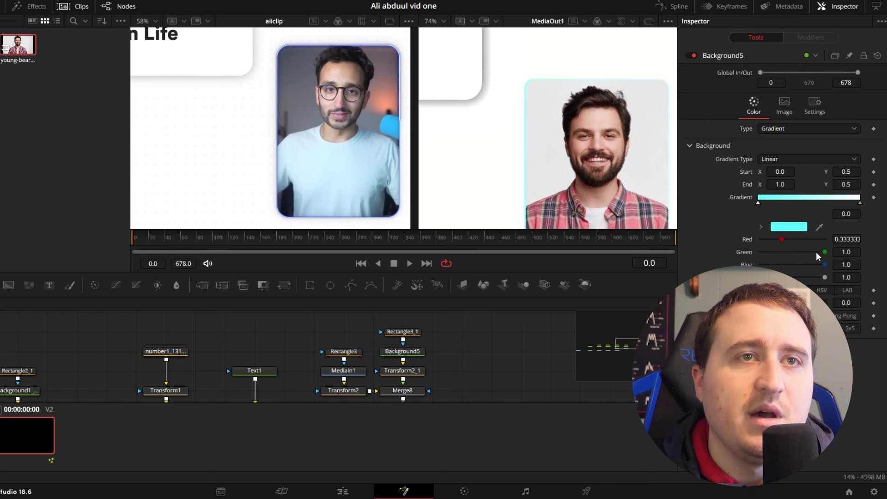
mouse_move(782, 239)
mouse_down()
mouse_move(747, 241)
mouse_move(813, 242)
mouse_move(768, 241)
mouse_up()
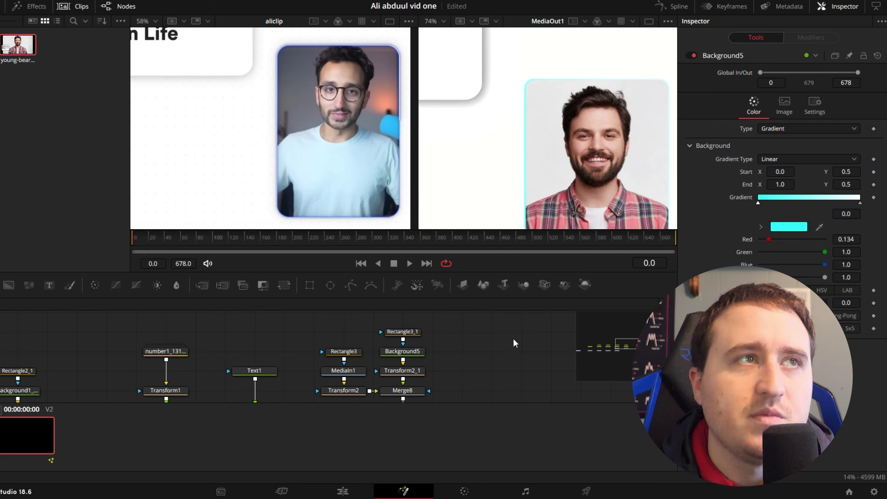
drag(614, 147, 573, 104)
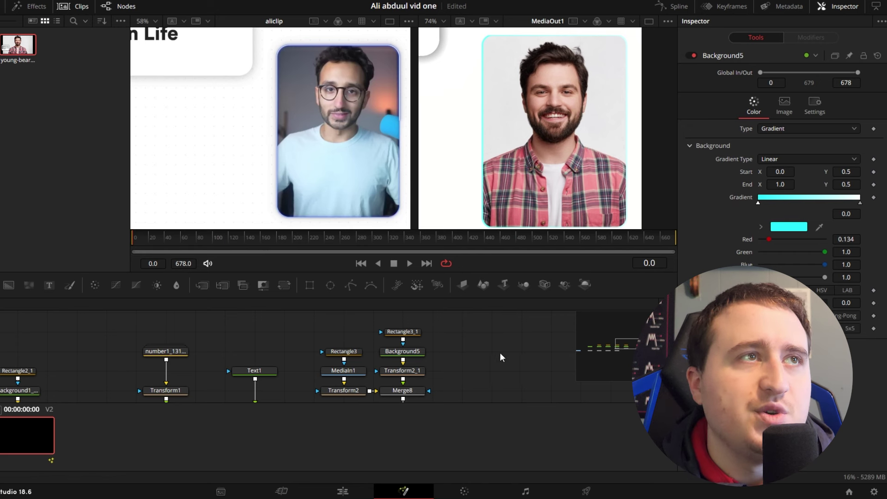
Select the border nodes Rectangle3_1, Background5, Transform2_1 and Merge8 and move them away from Transform2 to make room for a copy.
scroll(416, 342, right, 3)
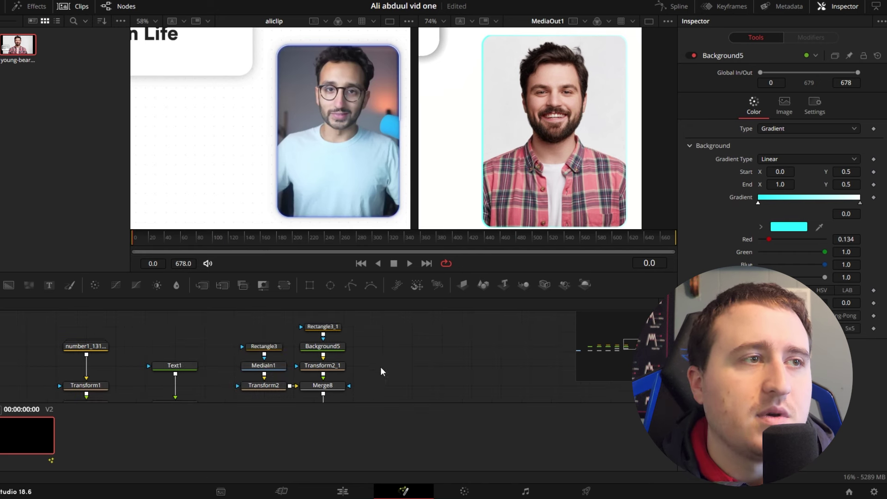
drag(303, 314, 328, 392)
drag(391, 374, 333, 340)
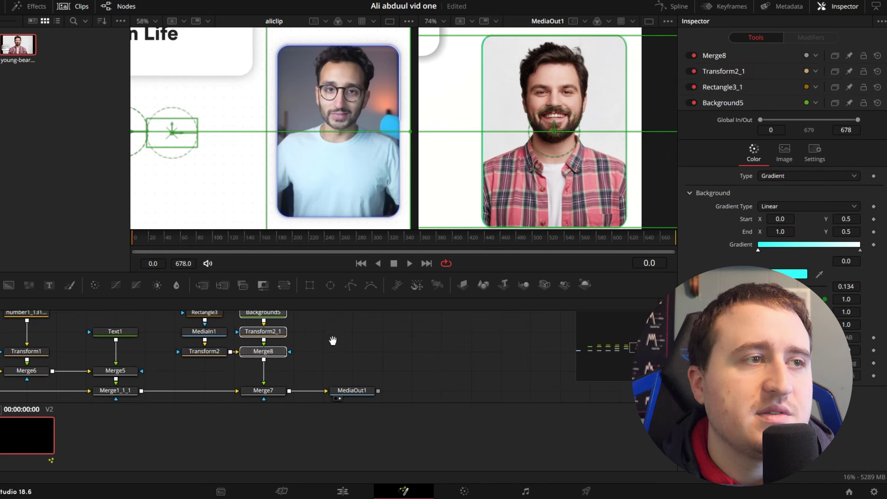
drag(265, 353, 248, 359)
click(269, 334)
drag(247, 329, 312, 377)
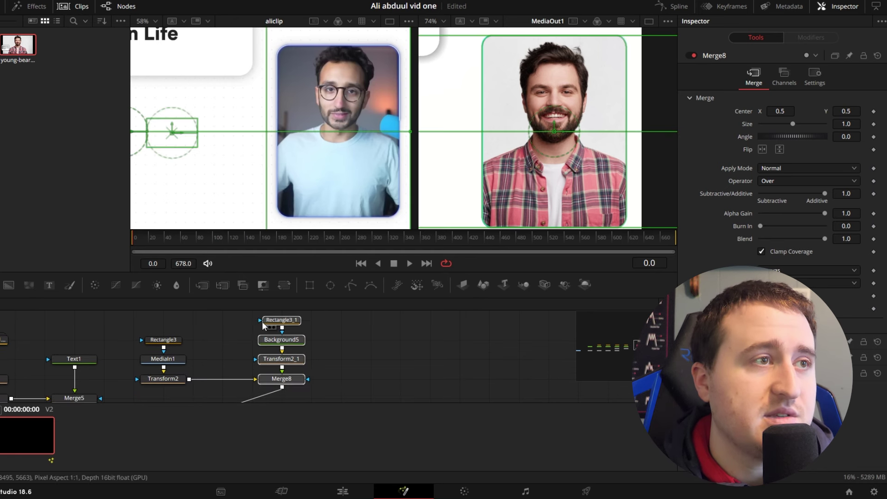
Paste a copy of the border node group and insert it between Transform2 and Merge8.
click(221, 327)
key(ctrl+v)
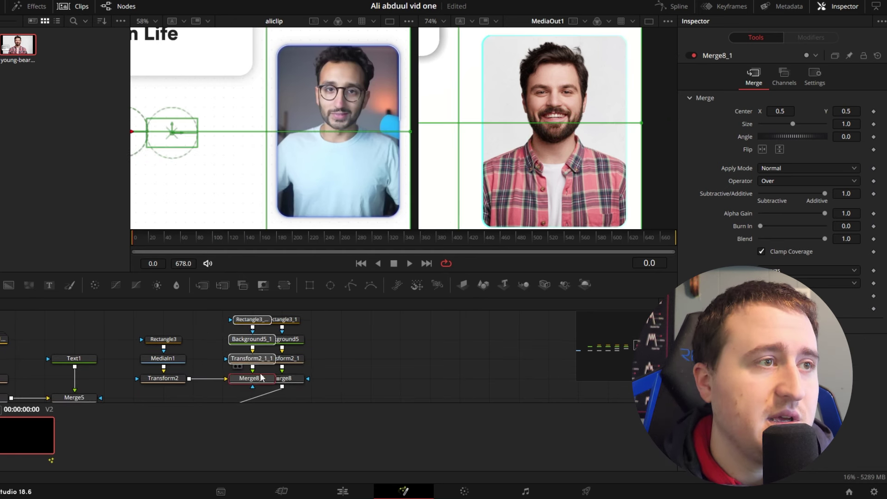
drag(256, 379, 240, 381)
click(247, 387)
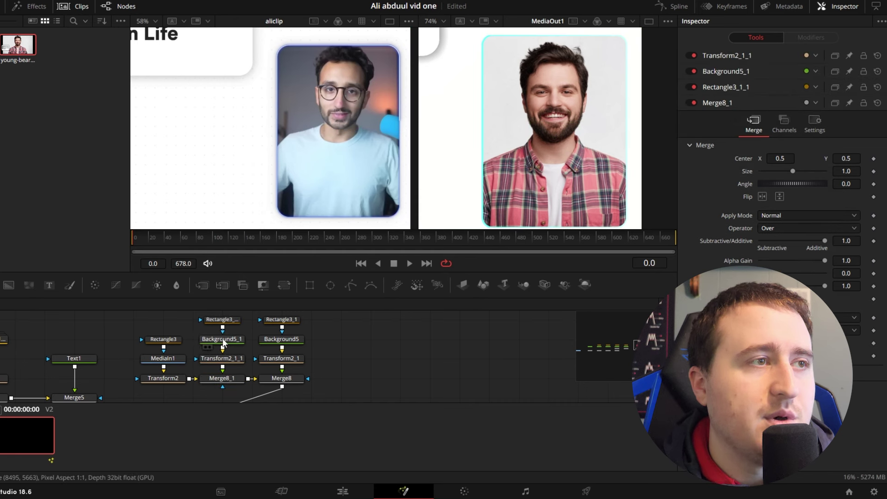
Change the gradient start color of the copied Background5_1 to near-white #fdfdfd.
click(224, 342)
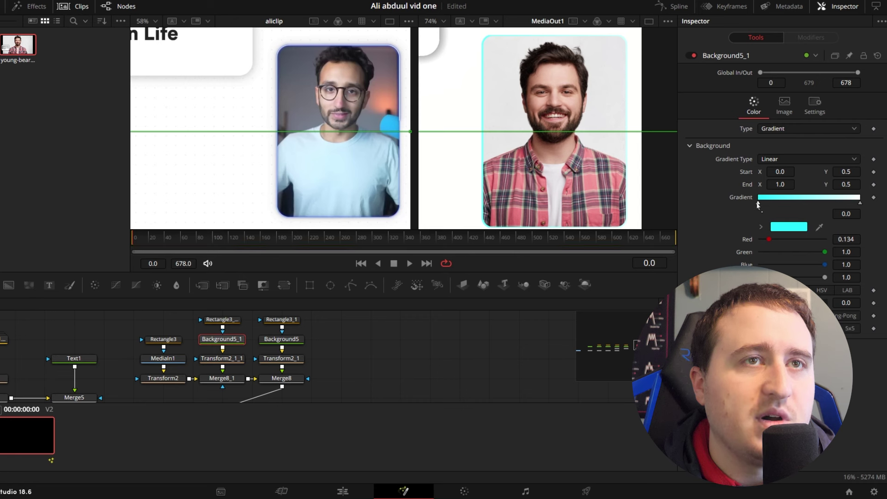
drag(770, 239, 849, 244)
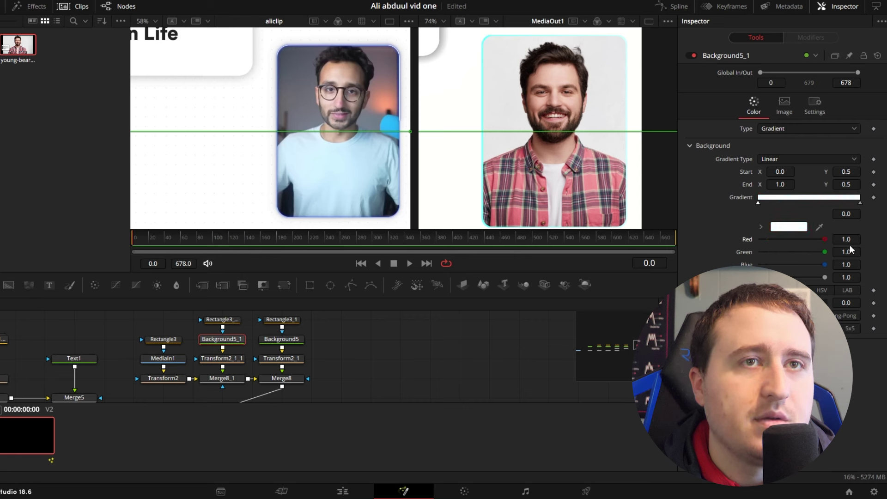
click(789, 226)
click(520, 156)
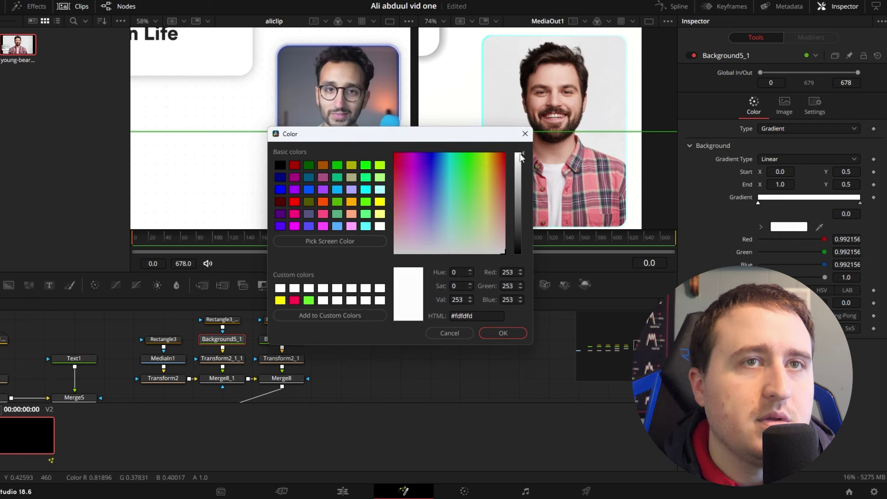
click(501, 332)
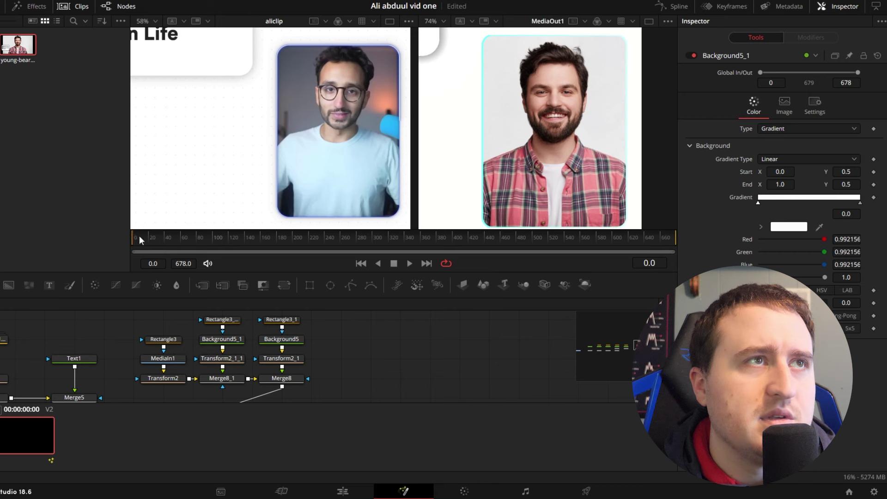
Shorten the outline of mask Rectangle3_1 to a partial segment by setting its Length to 0.181.
drag(134, 240, 89, 242)
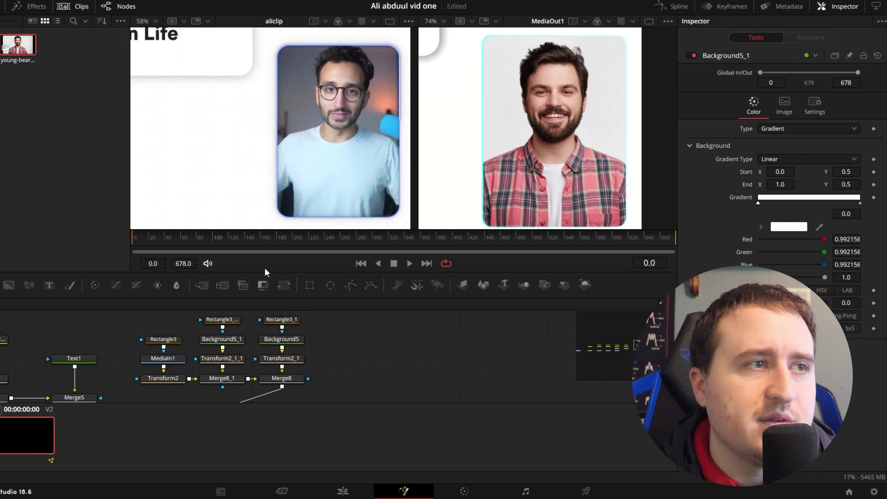
scroll(278, 337, up, 1)
click(278, 337)
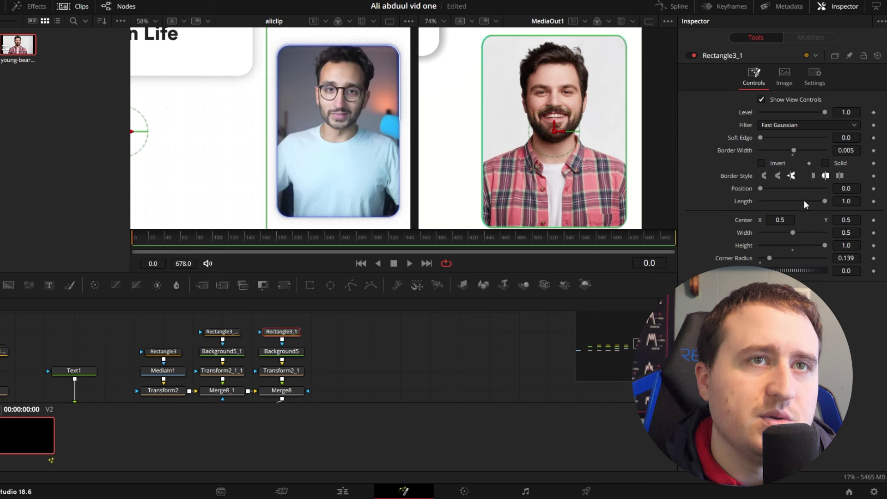
drag(823, 200, 806, 201)
click(472, 356)
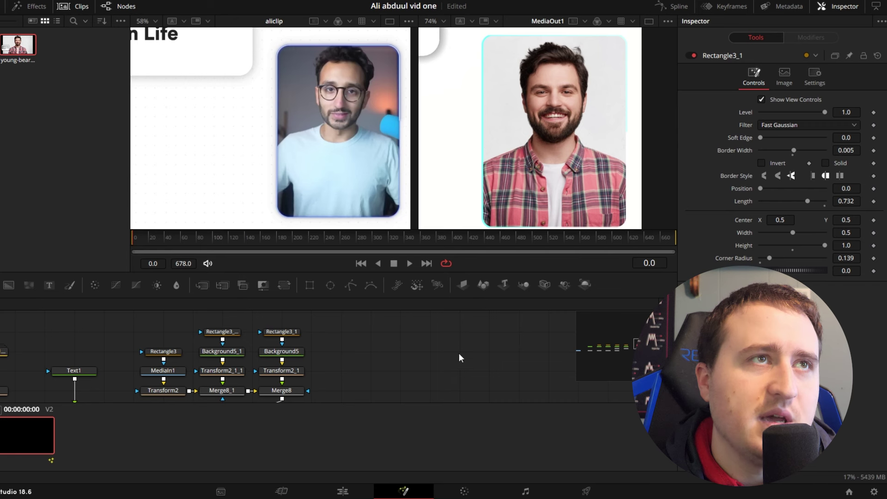
click(282, 332)
drag(806, 200, 771, 203)
click(443, 335)
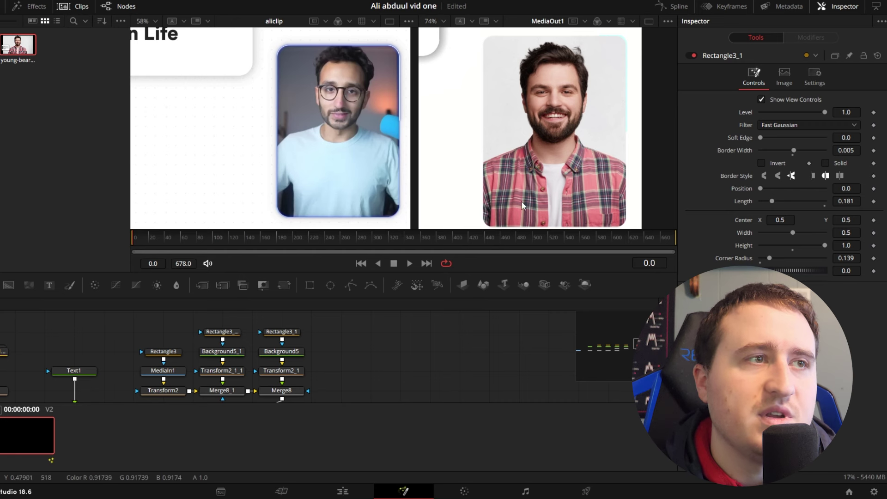
Add a keyframe at frame 0 for Rectangle3_1's Position at 0.0.
click(283, 332)
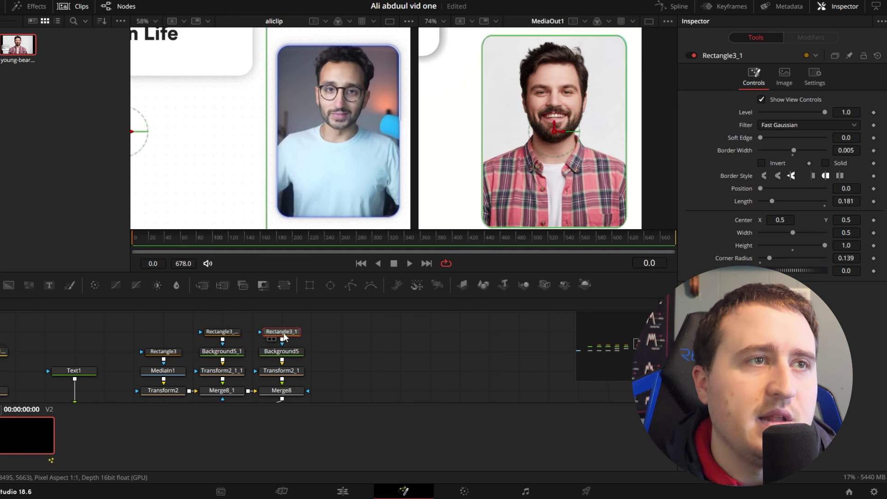
click(275, 239)
drag(275, 240, 113, 248)
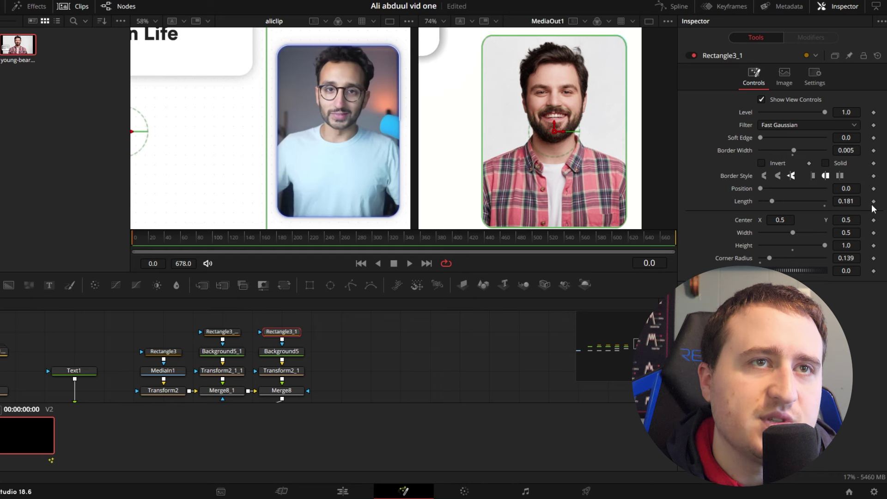
click(874, 188)
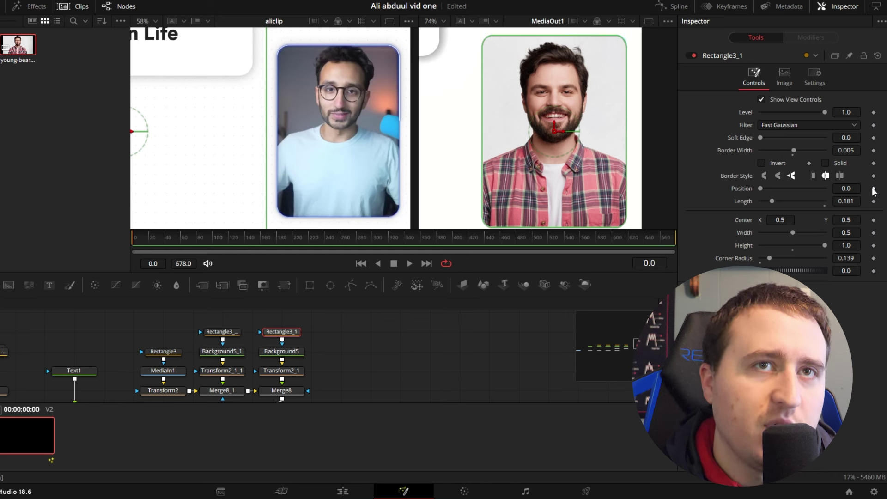
Add a Position keyframe for Rectangle3_1 at the last frame, 678, with a value of 10.
drag(138, 241, 717, 258)
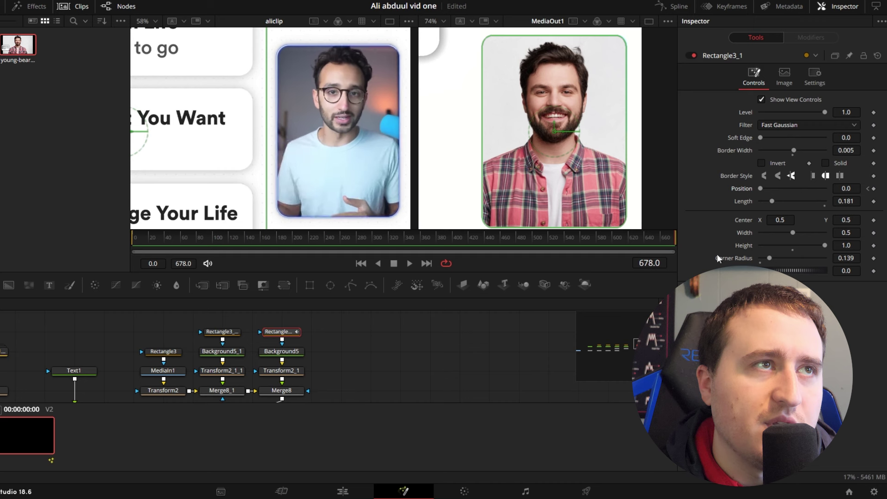
click(873, 190)
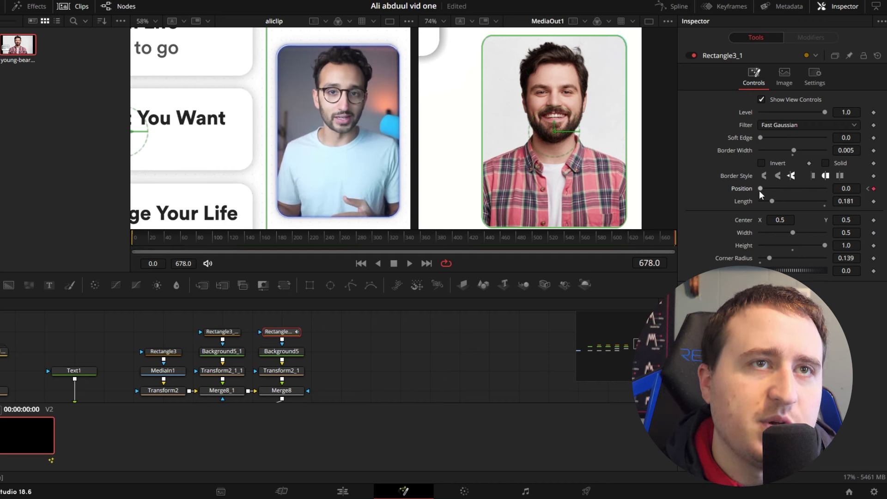
drag(759, 189, 854, 189)
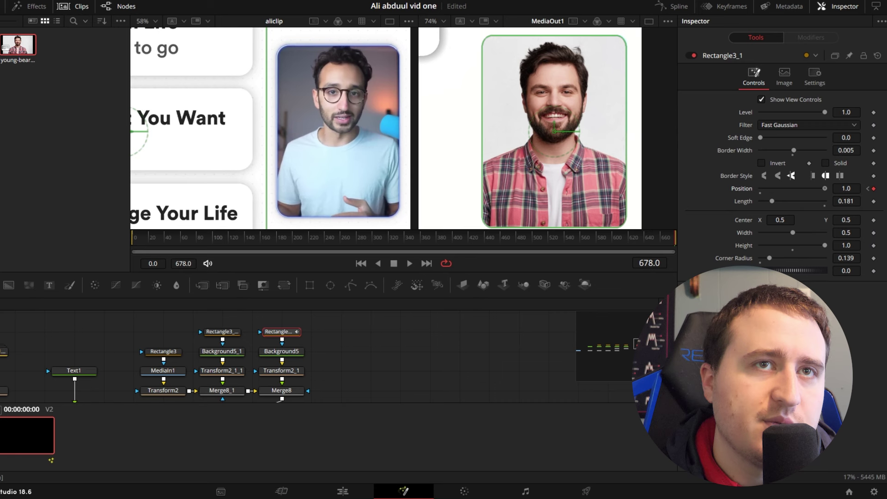
click(854, 189)
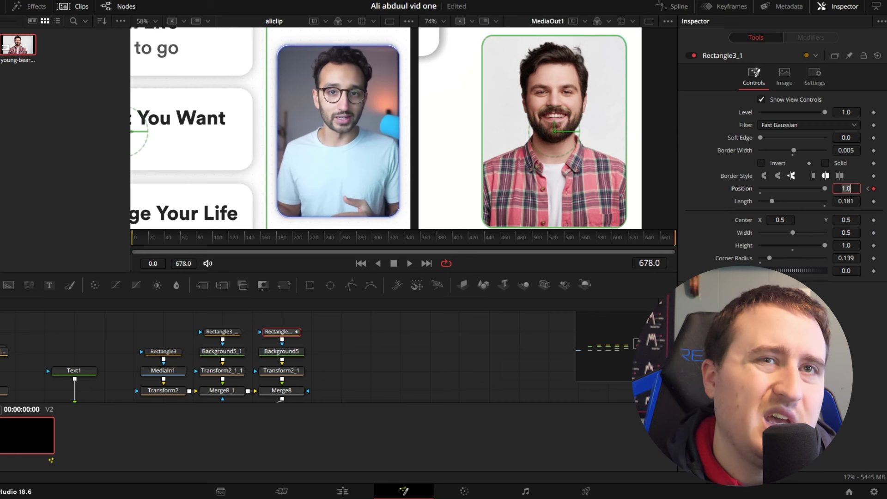
text(10)
key(Tab)
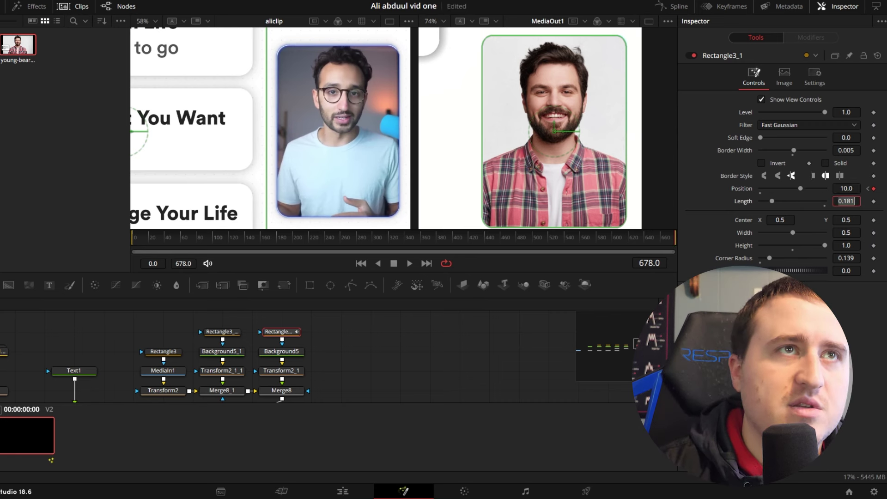
Play back the travelling border segment around the portrait to check its motion, and save the project.
click(518, 320)
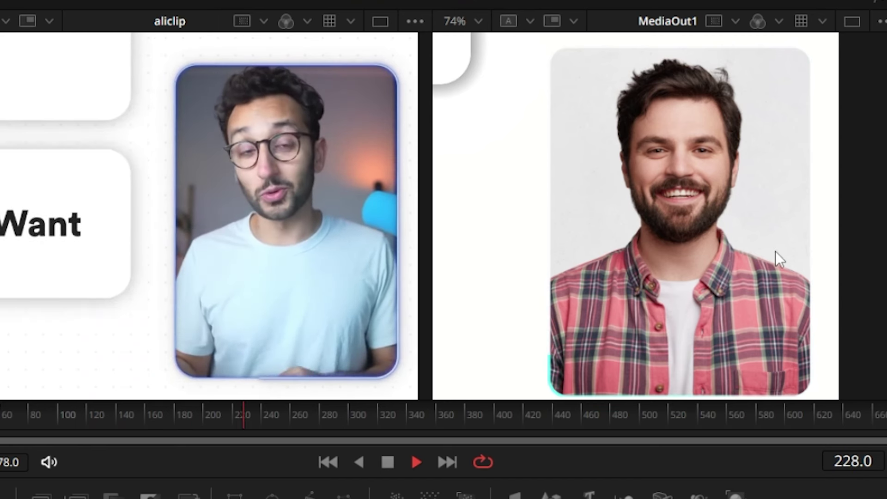
click(412, 455)
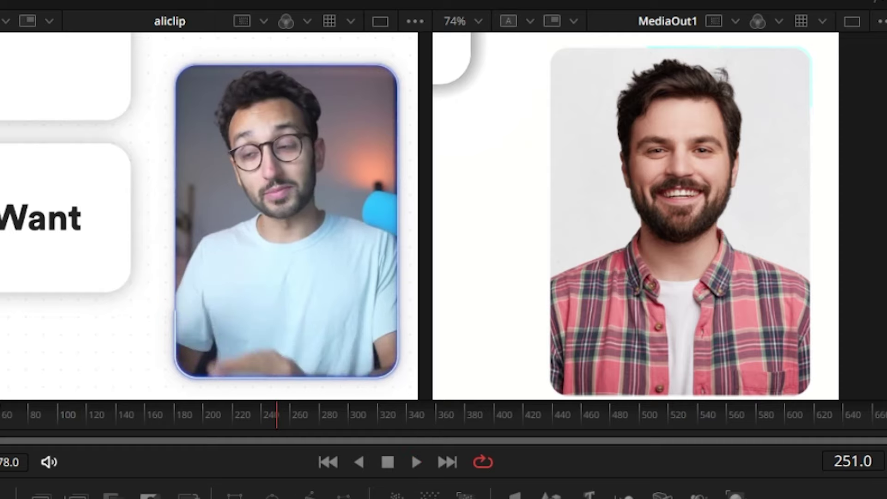
key(ctrl+s)
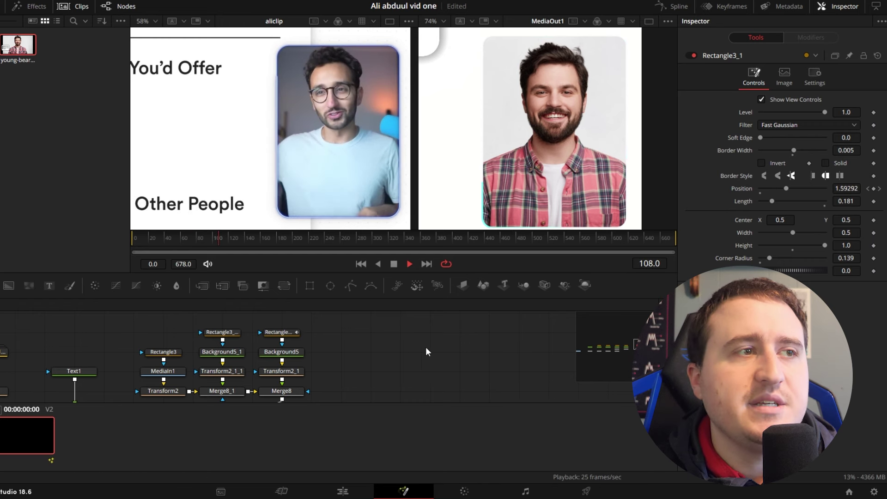
key(space)
Smooth all of Rectangle3_1's Position keyframes in the Spline editor, and close the editor.
click(286, 332)
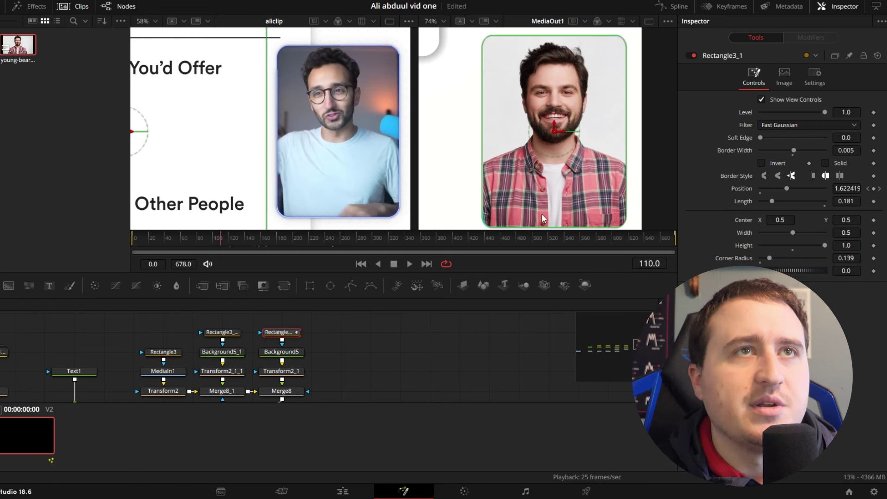
click(678, 6)
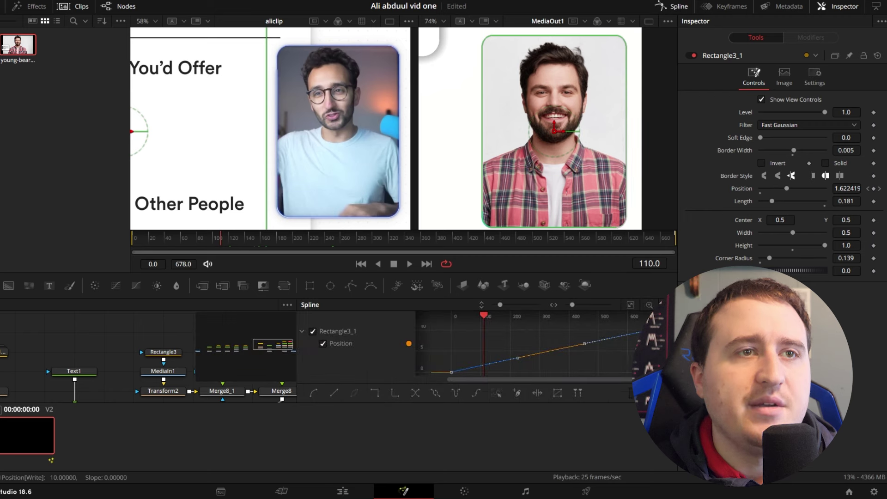
click(667, 304)
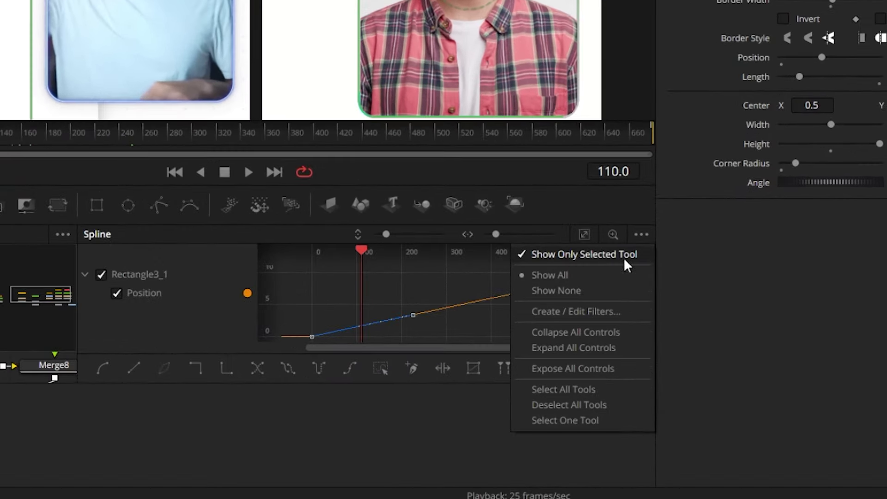
click(326, 296)
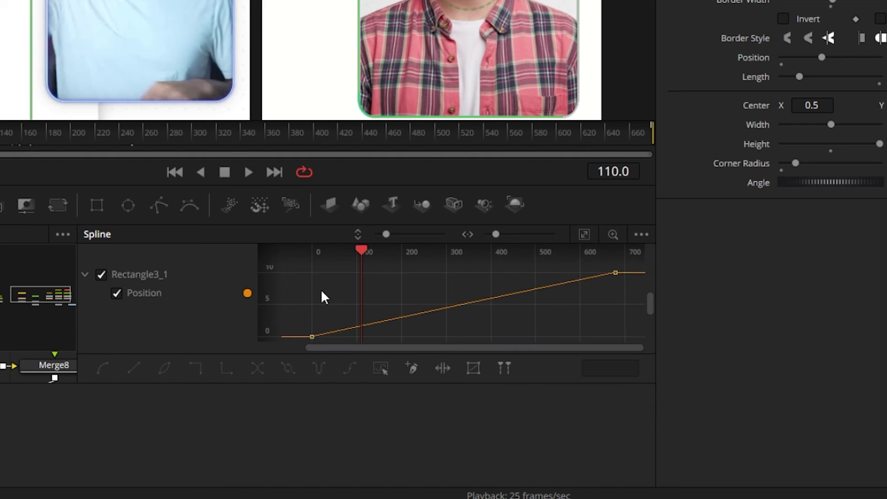
key(ctrl+a)
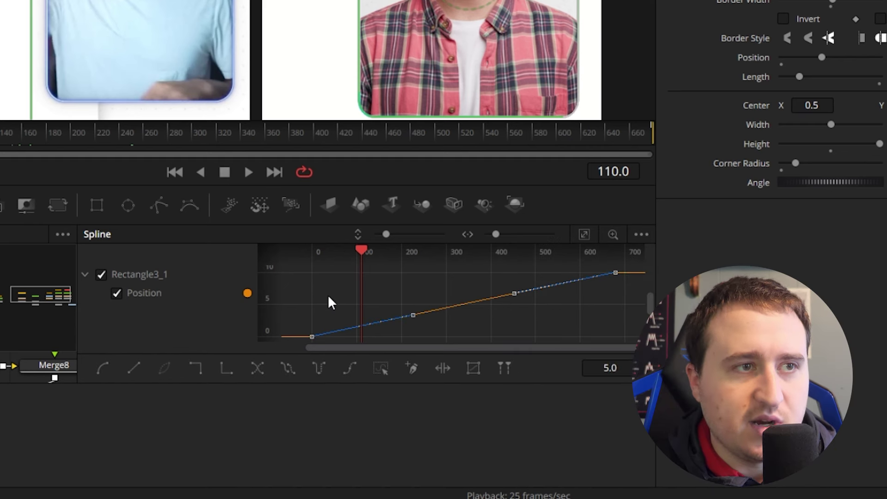
key(s)
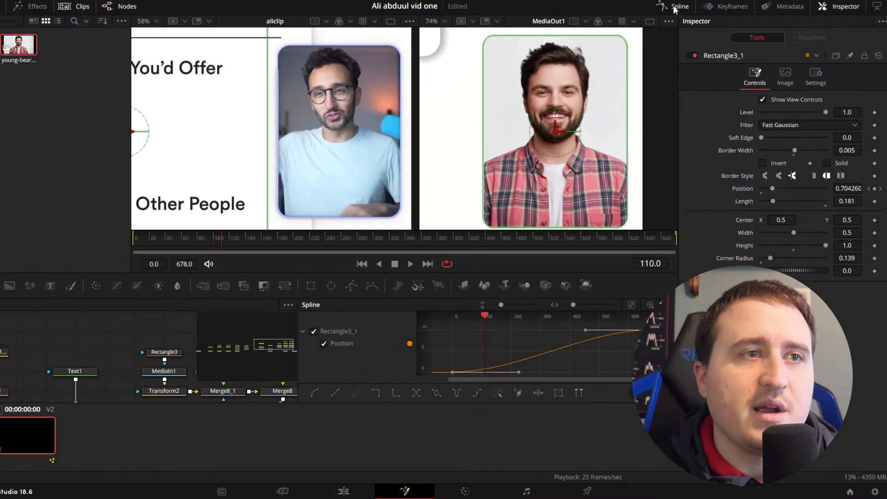
click(675, 7)
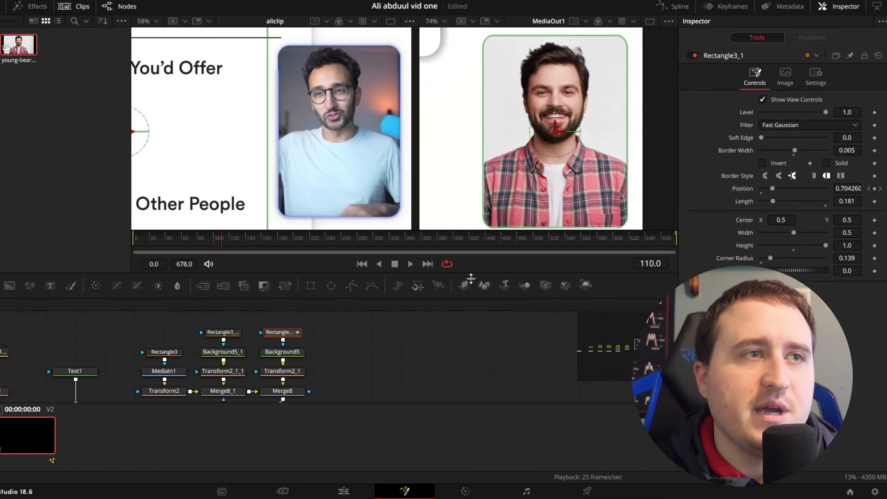
Play the composition from the start to check the smoothed border motion against the reference, and return to frame 0.
drag(446, 242, 113, 238)
key(space)
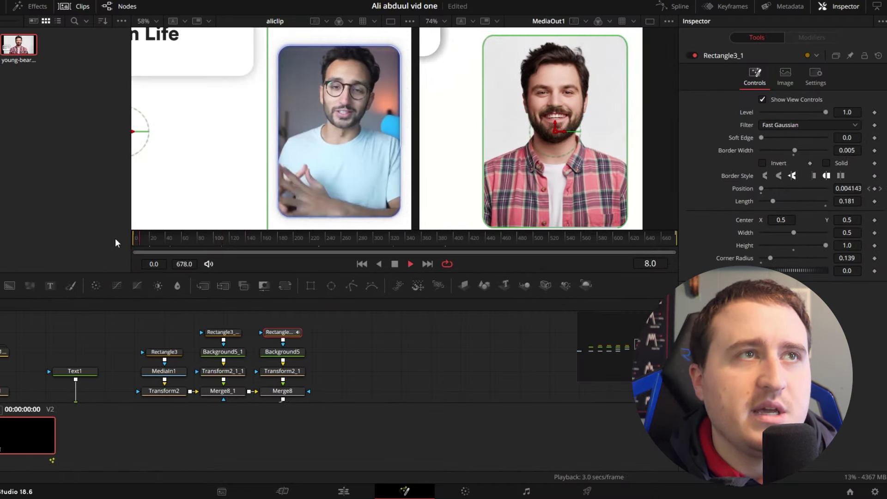
key(space)
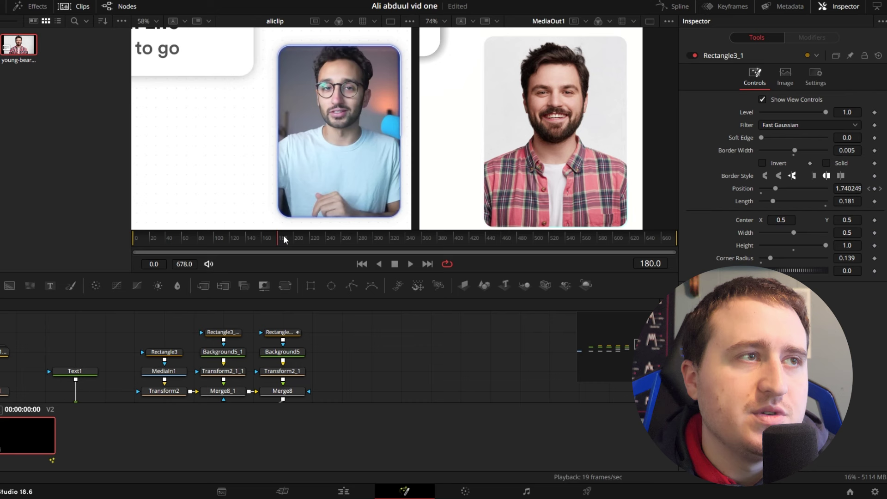
drag(283, 235, 124, 228)
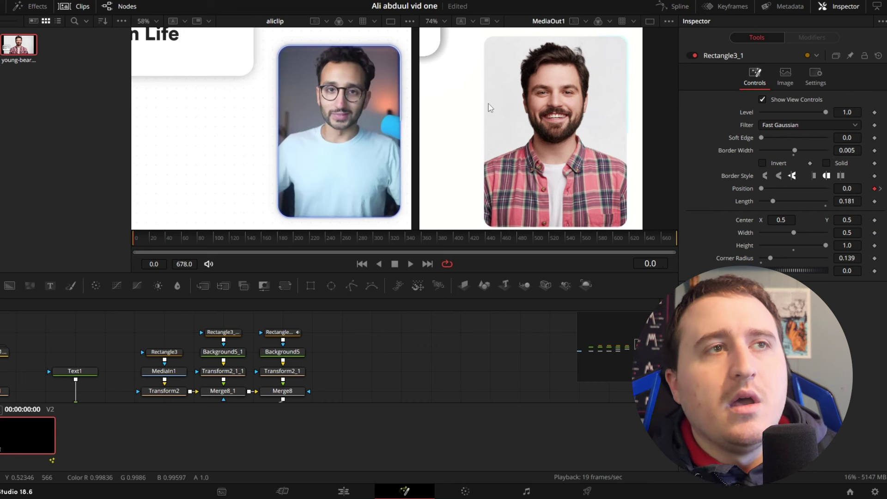
drag(260, 95, 224, 98)
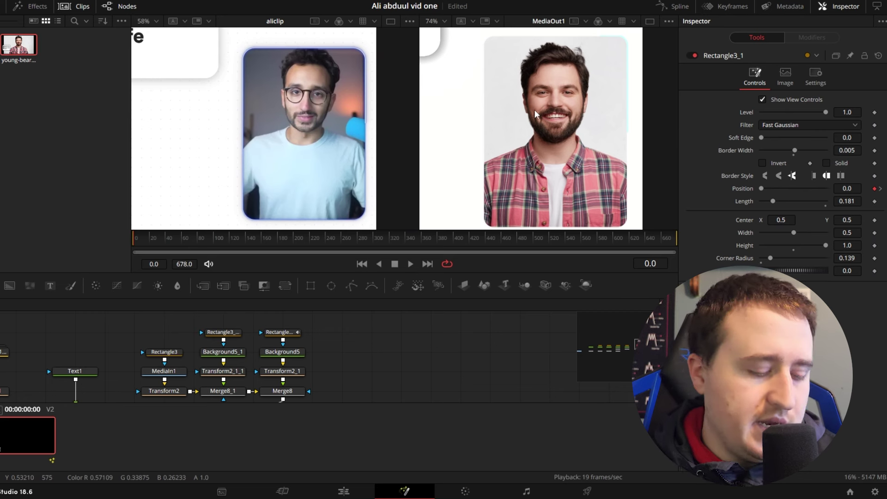
Examine in the reference clip how the title card expands into the list box, scrubbing between about frames 29 and 68.
scroll(569, 135, up, 2)
scroll(568, 134, down, 5)
scroll(569, 137, down, 2)
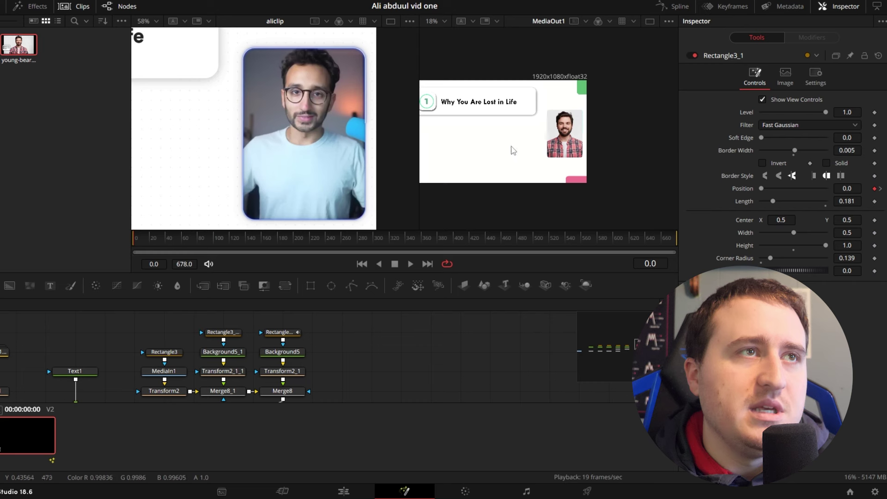
drag(232, 112, 316, 139)
scroll(275, 120, down, 3)
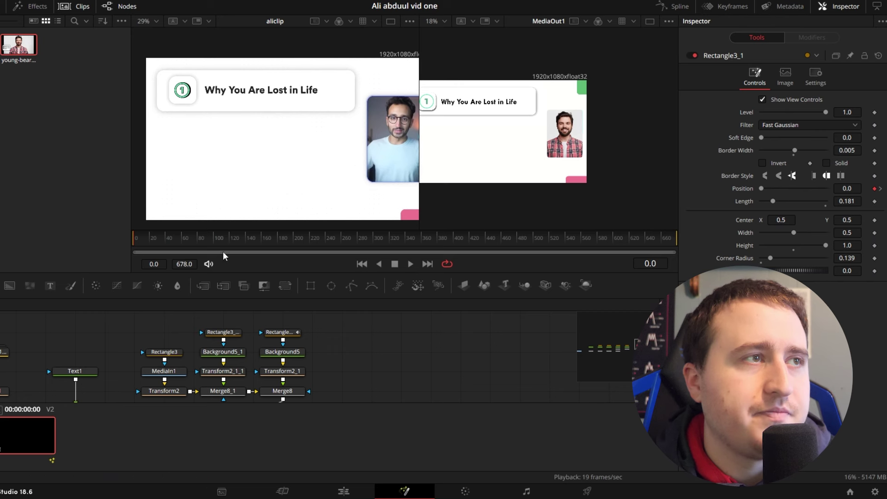
drag(126, 242, 157, 242)
drag(162, 242, 183, 245)
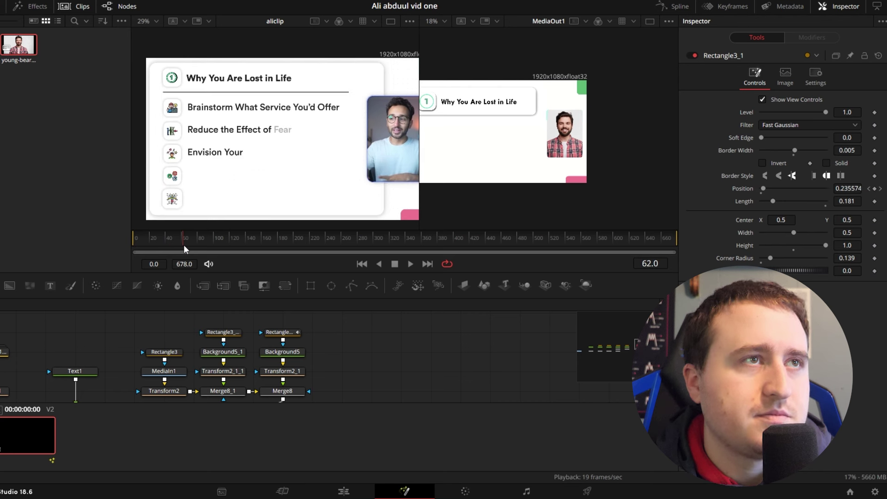
drag(184, 244, 188, 245)
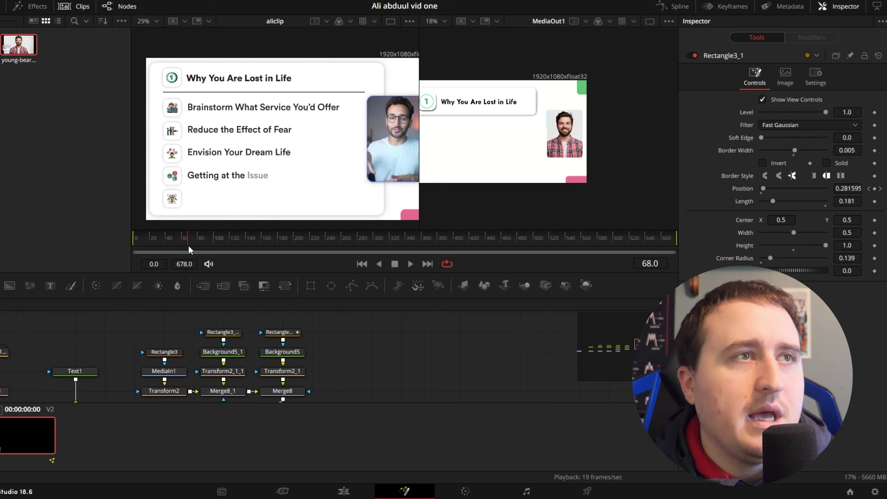
drag(188, 246, 157, 240)
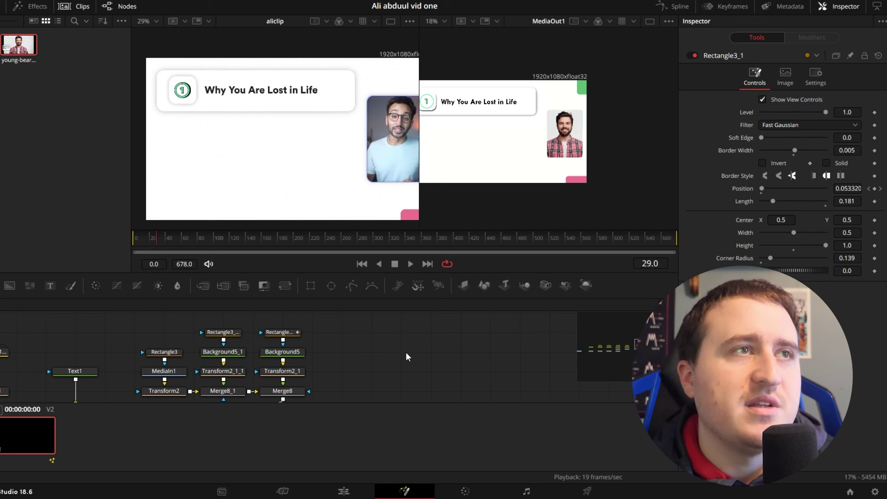
key(Left)
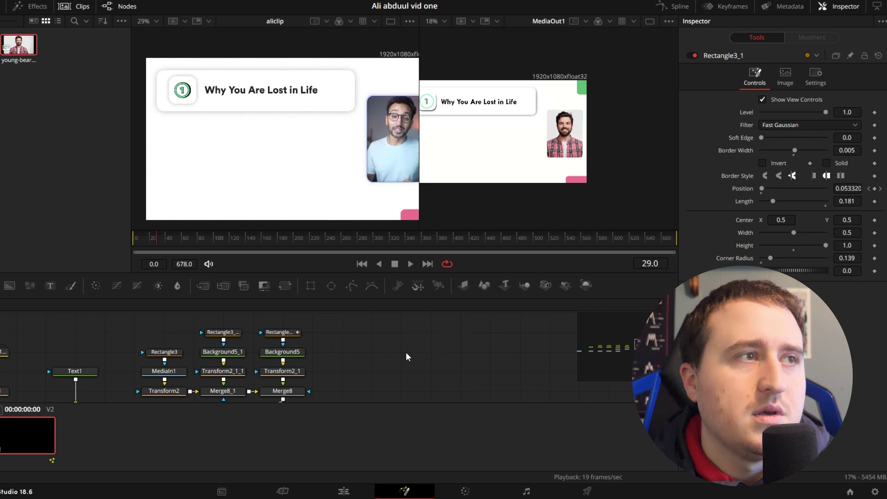
Rename the Merge7 node that combines the portrait with the background as "person merge".
drag(165, 324, 219, 304)
drag(434, 354, 438, 328)
drag(242, 368, 360, 405)
drag(283, 376, 341, 376)
click(409, 341)
drag(408, 337, 455, 338)
click(390, 380)
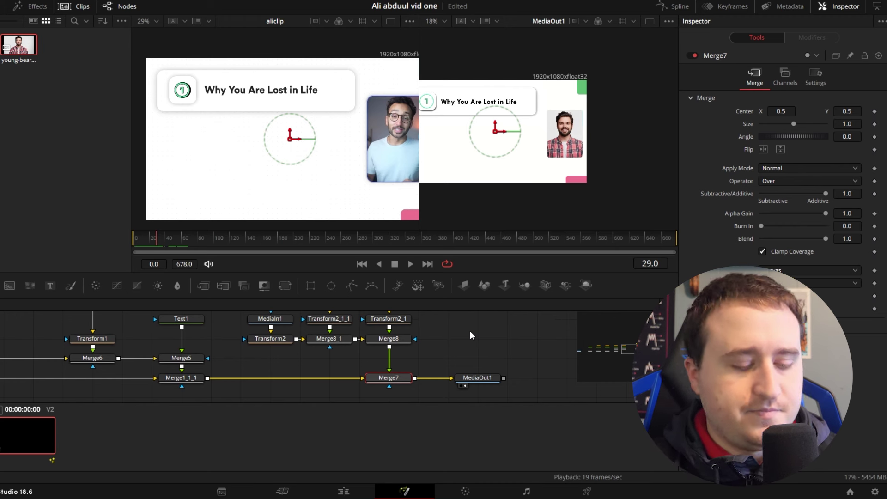
key(F2)
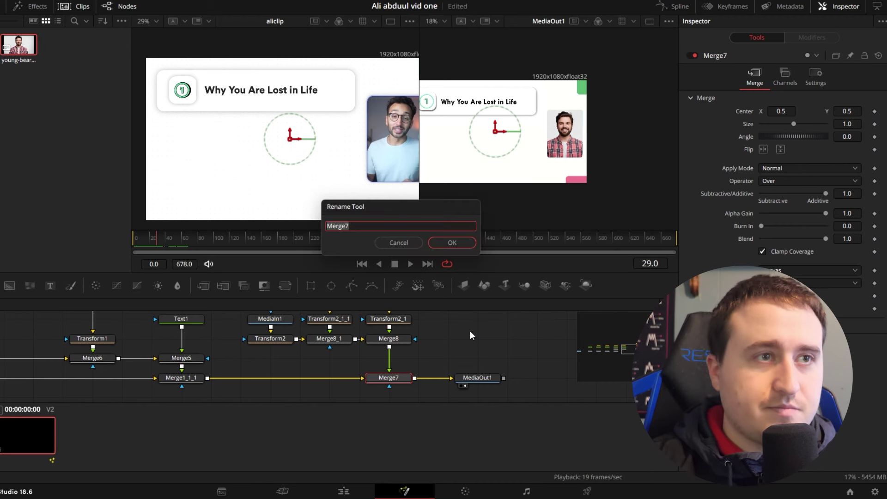
text(perso)
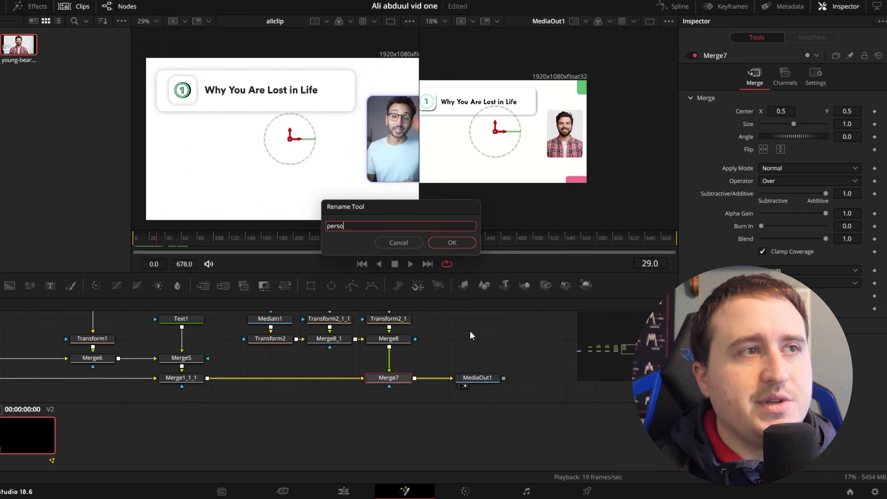
text(n merge)
key(Return)
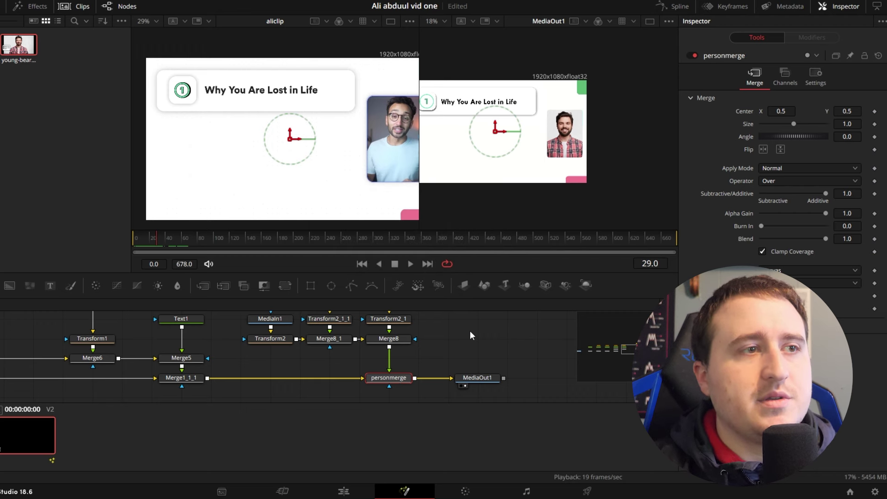
click(469, 332)
Rename the Merge1_1 node beneath the title card's drop shadow as "foreground rectangle box".
drag(339, 340, 452, 353)
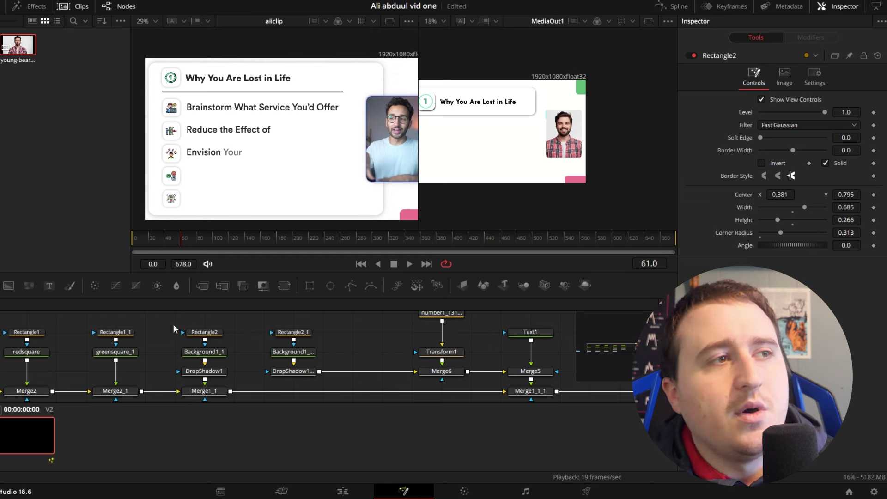
click(204, 391)
scroll(206, 394, down, 1)
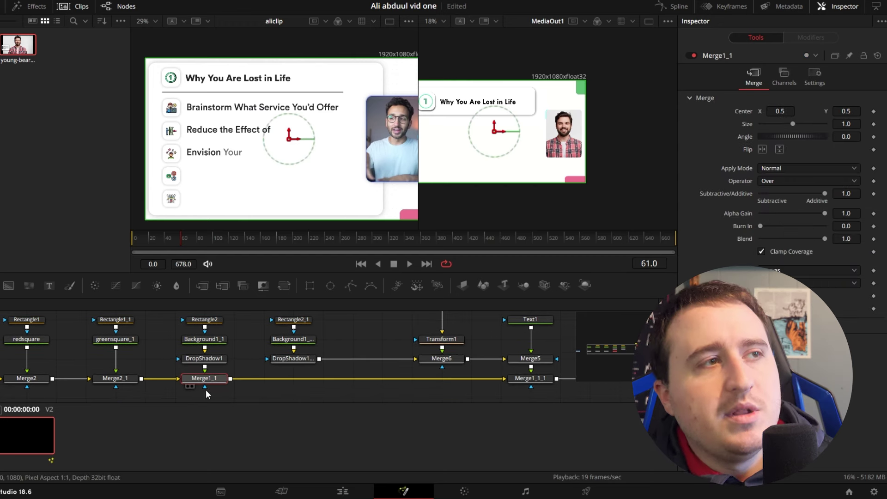
key(F2)
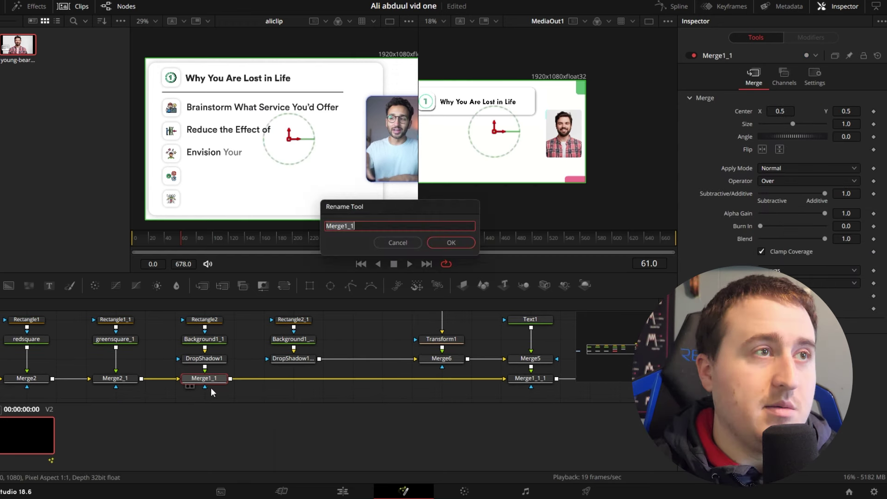
text(foreground rectangl)
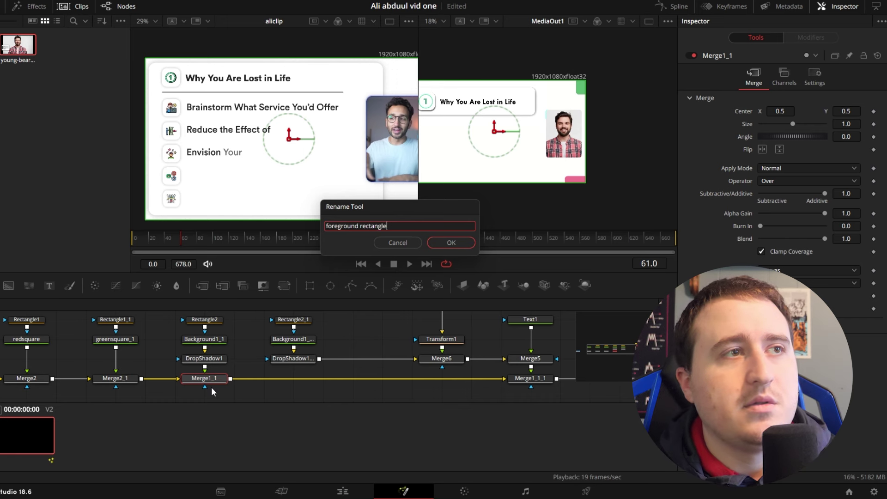
text(e box)
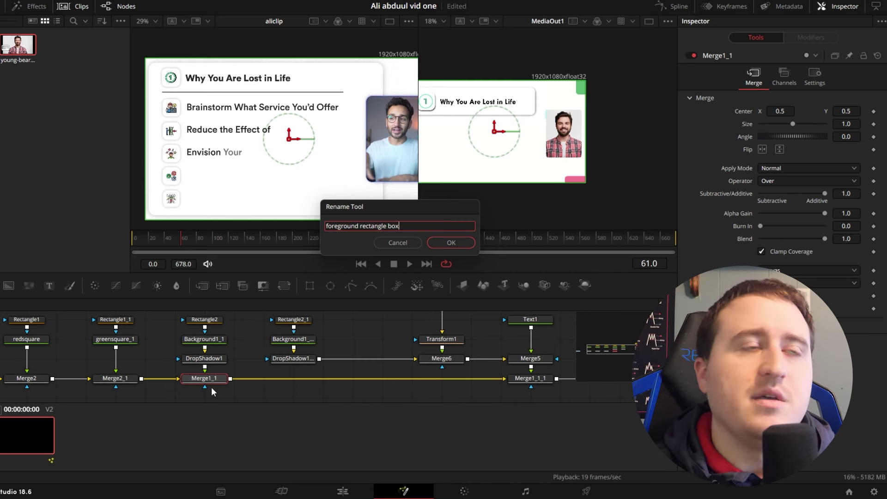
key(Return)
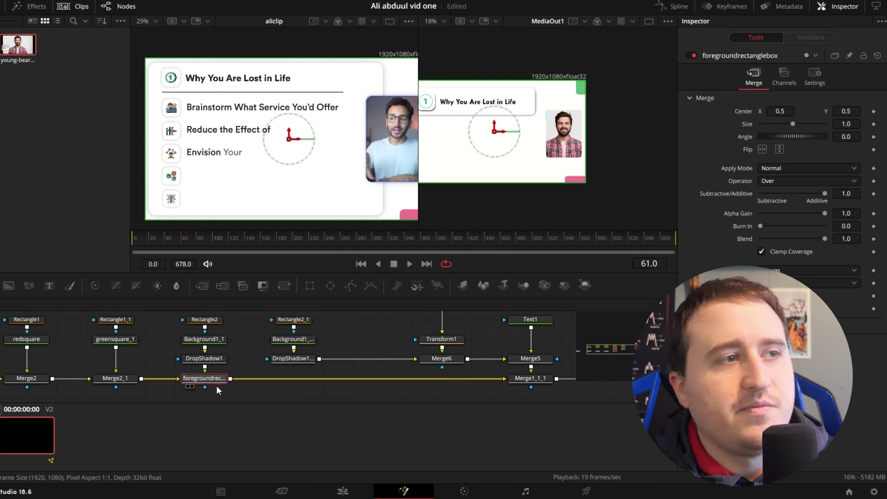
click(255, 347)
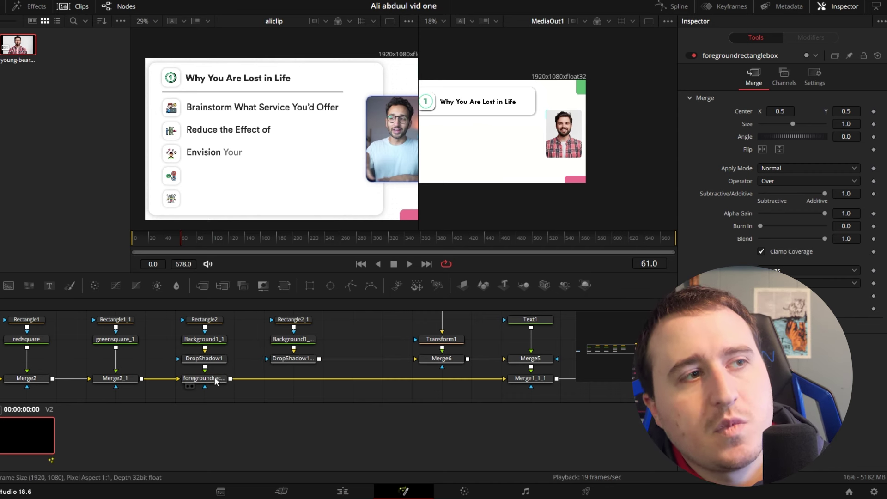
Add Width and Height keyframes to the title card's Rectangle2 mask at frame 29, where the reference card starts expanding.
drag(443, 346, 343, 366)
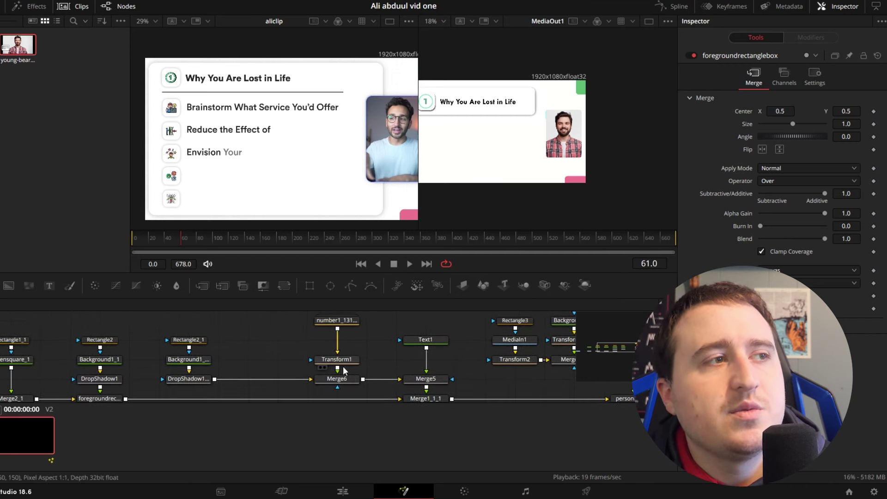
click(103, 340)
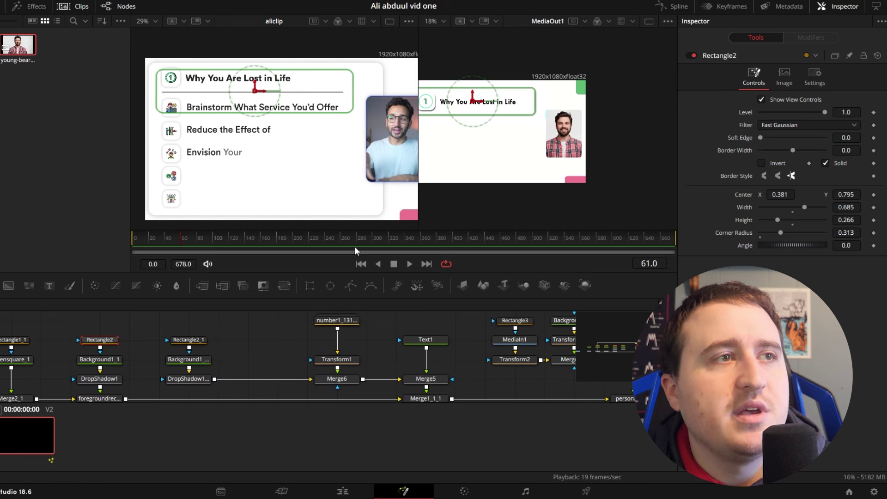
drag(181, 237, 156, 240)
click(265, 336)
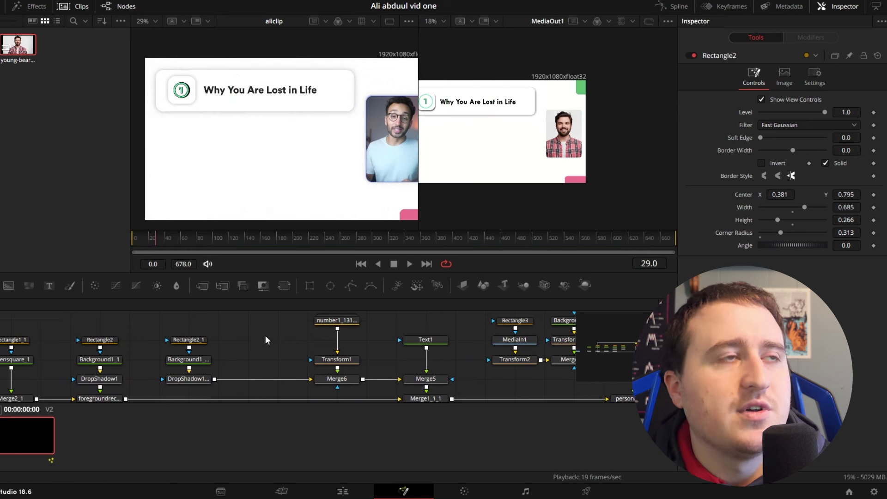
key(Left)
key(Right)
key(Right)
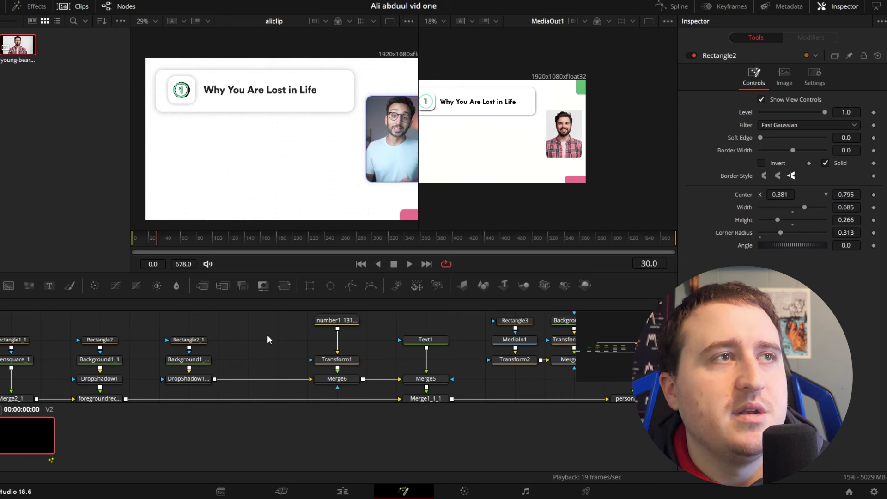
key(Left)
click(101, 339)
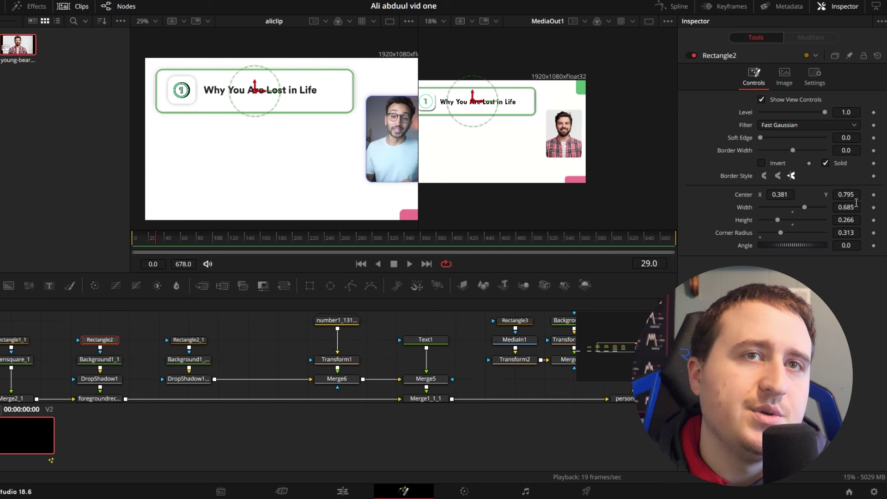
click(873, 207)
click(873, 220)
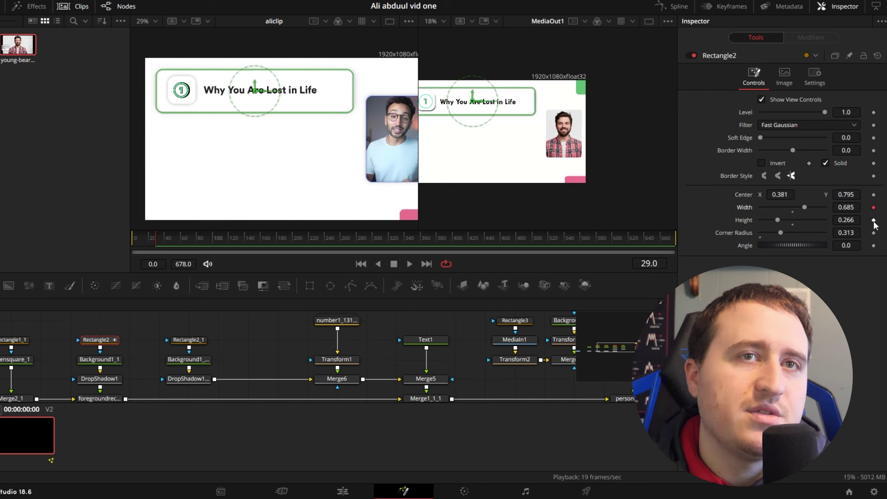
click(259, 331)
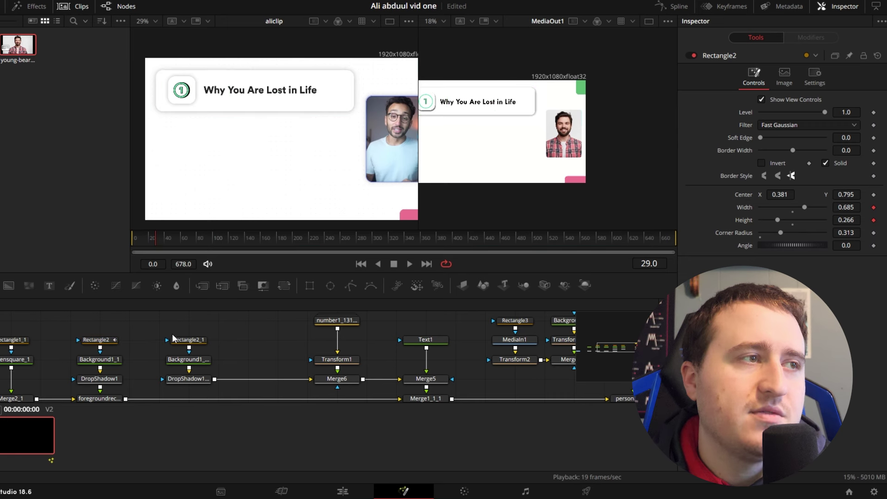
Add Width and Height keyframes to Rectangle2 at frame 54, where the reference card is fully expanded.
drag(156, 238, 177, 242)
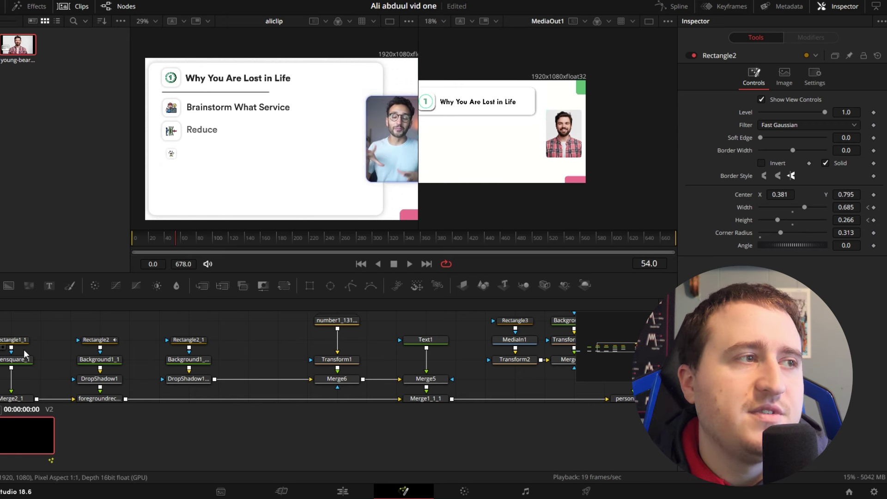
drag(42, 337, 59, 337)
click(119, 341)
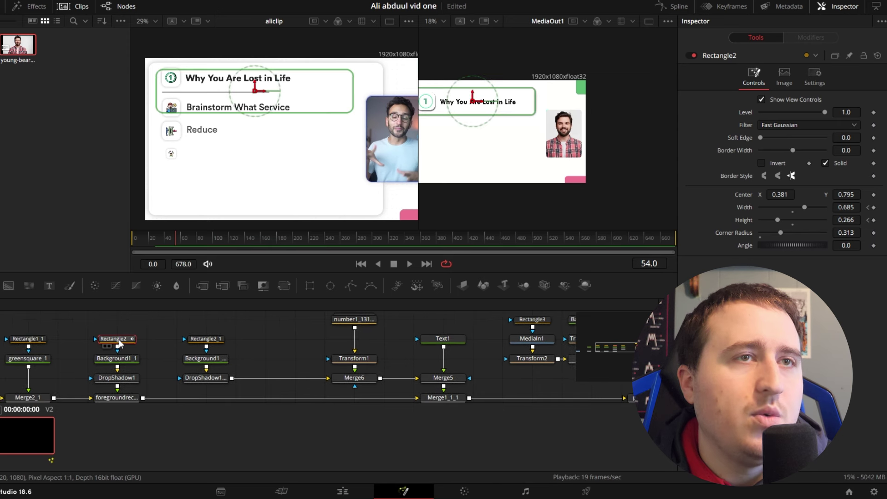
click(873, 220)
click(873, 208)
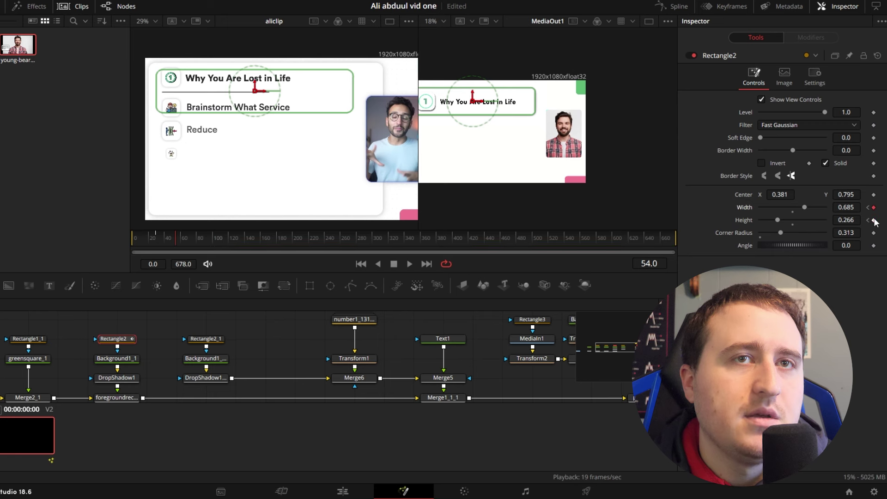
click(256, 344)
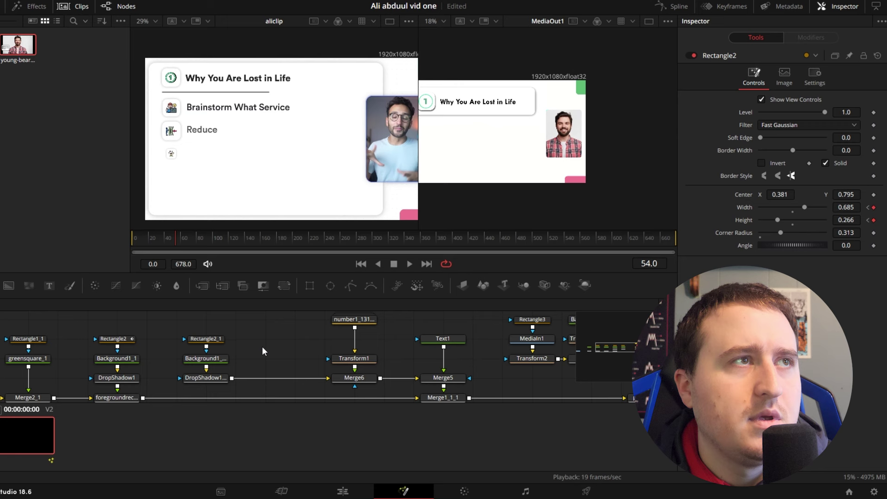
Set Rectangle2's Width to 0.739 at frame 54, using the reference's expanded card as a guide.
click(177, 238)
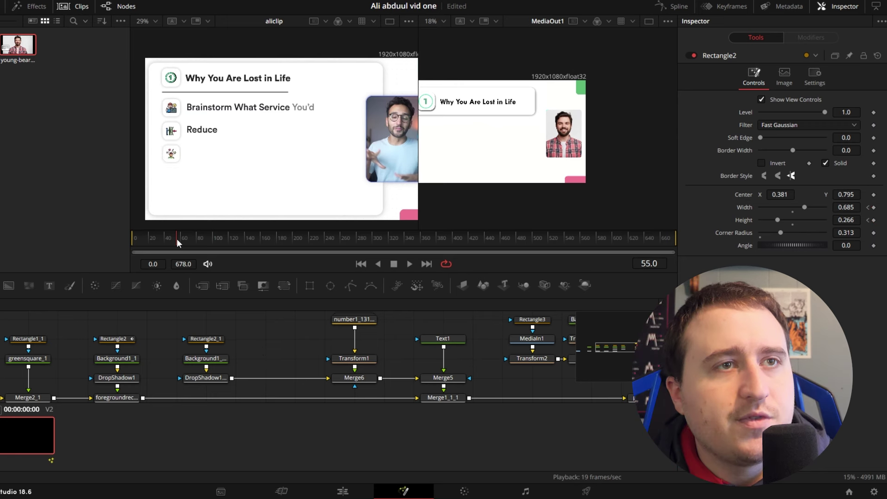
click(176, 238)
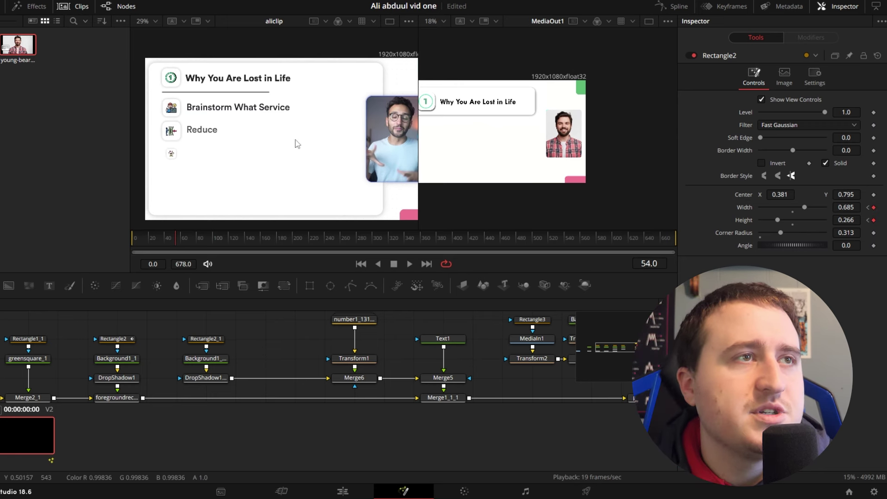
drag(295, 140, 311, 132)
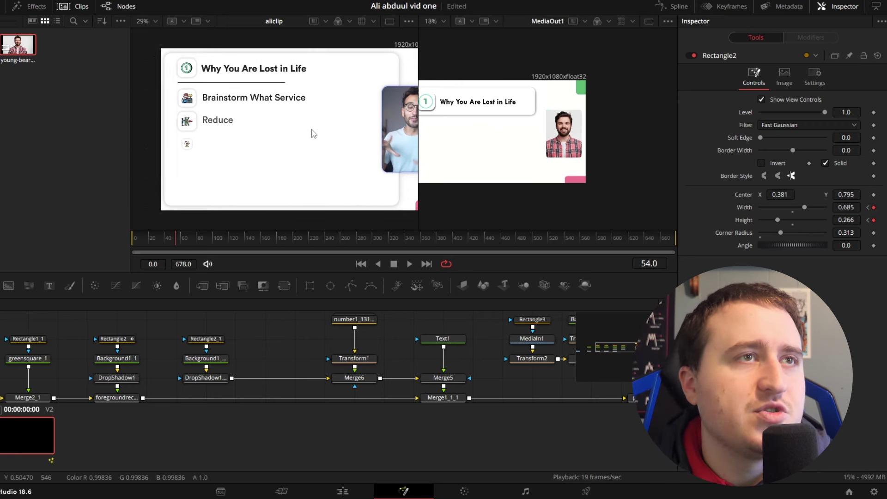
click(213, 343)
click(124, 343)
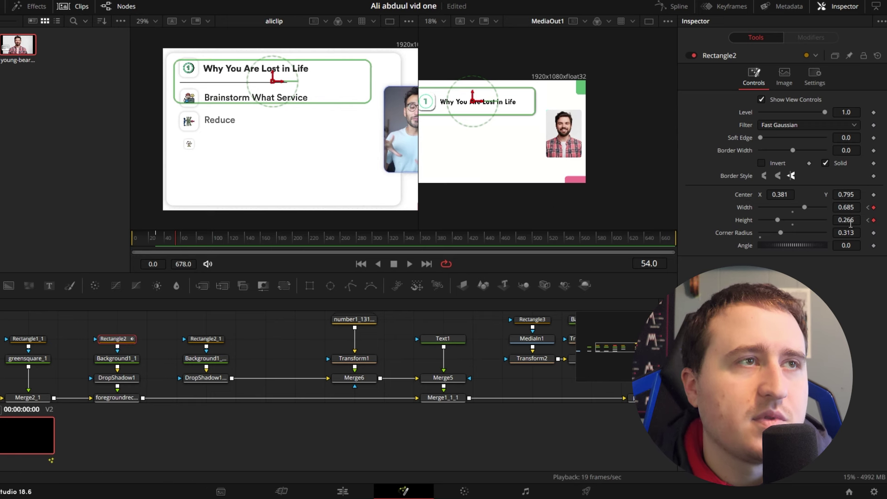
mouse_move(310, 150)
mouse_down()
mouse_move(330, 128)
mouse_move(301, 140)
mouse_up()
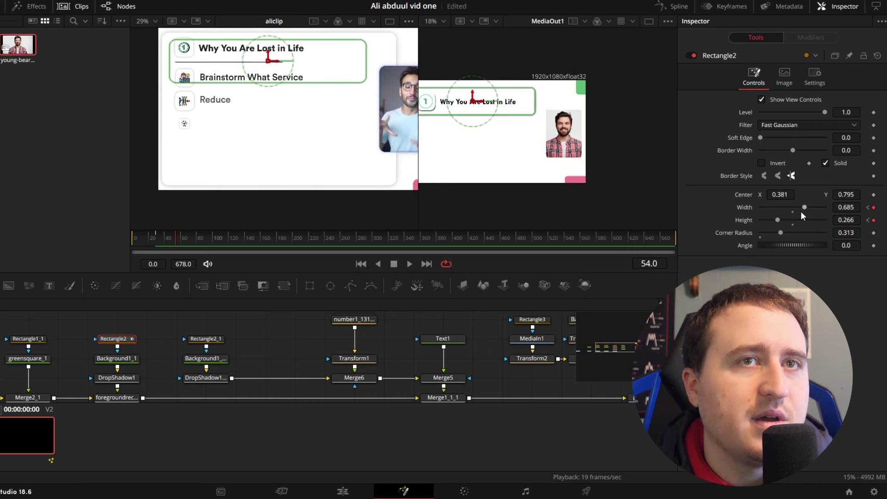
drag(846, 207, 858, 207)
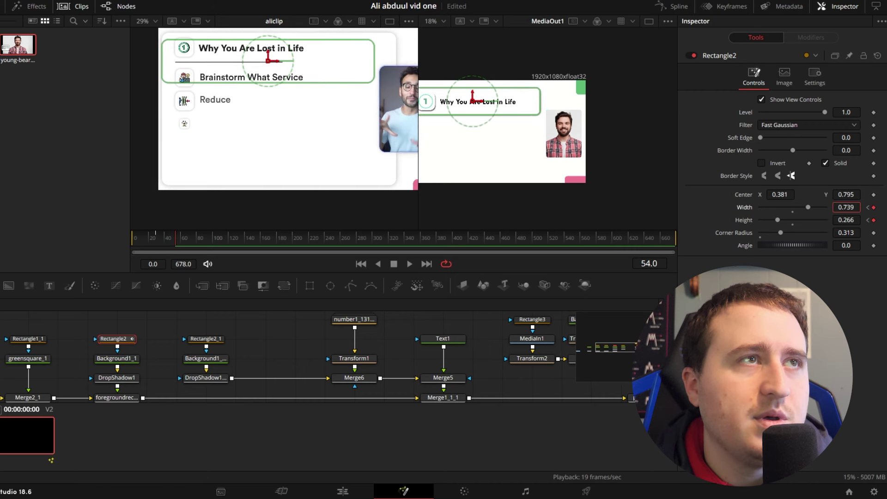
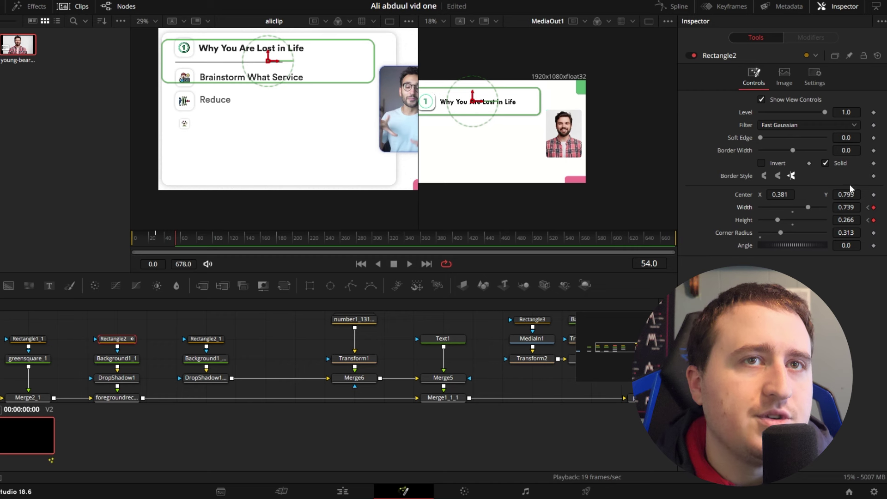
Add Center keyframes to the Rectangle2 mask at frames 54 and 29.
click(874, 194)
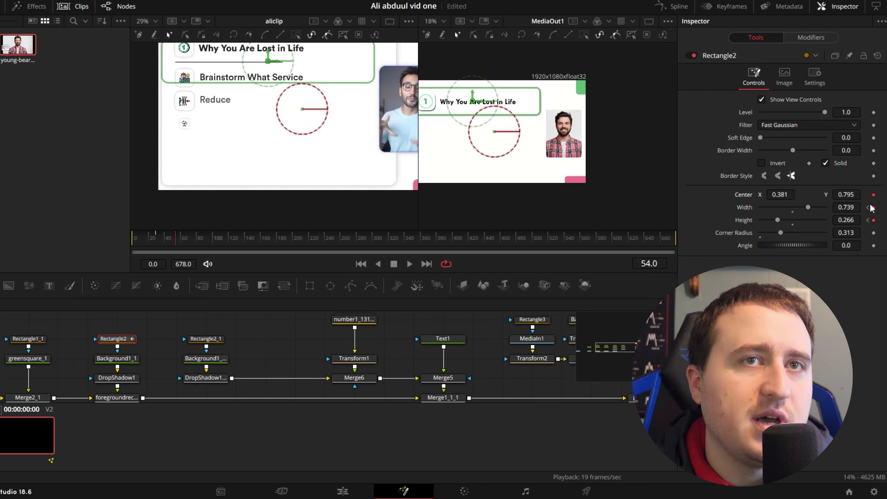
click(868, 207)
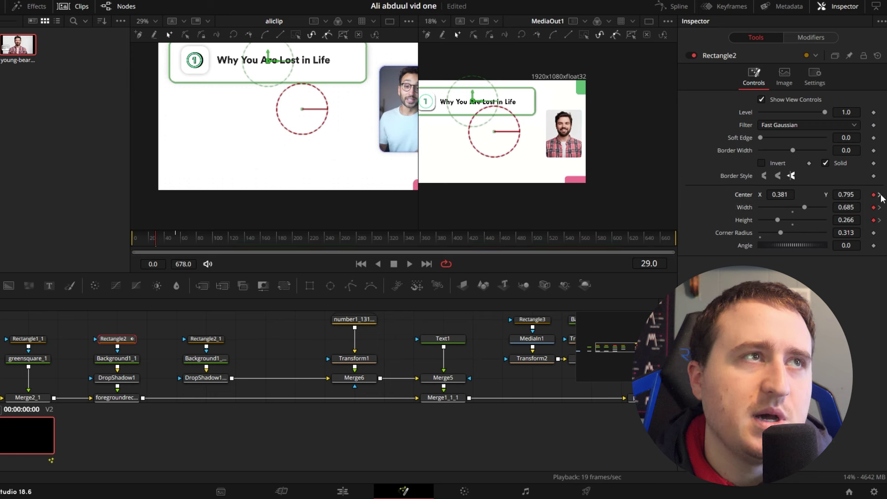
click(879, 195)
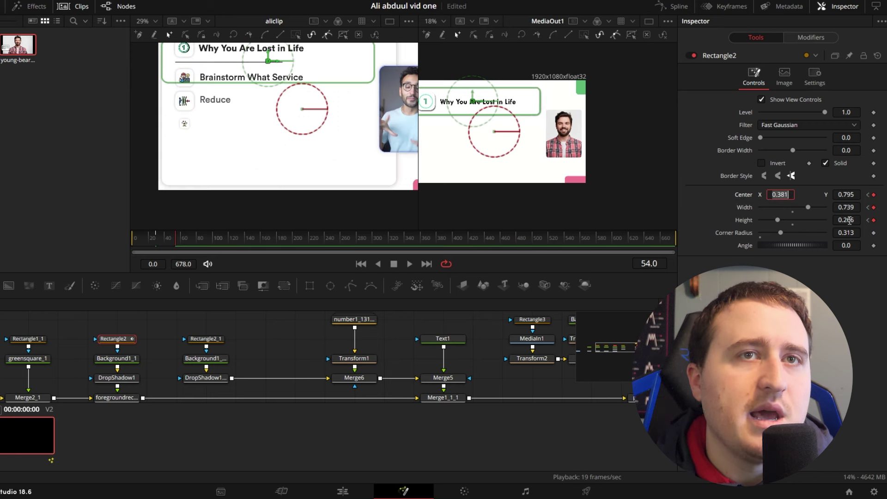
At frame 54, set Rectangle2's Center to X 0.421, Y 0.5, Width to 0.81 and Height to 0.944, matching the reference's expanded card.
drag(846, 220, 884, 221)
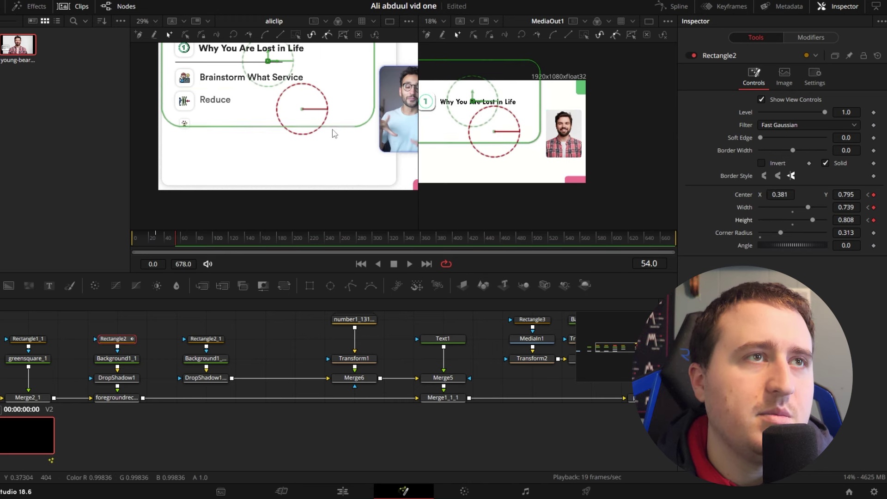
drag(469, 177, 530, 143)
drag(266, 136, 287, 176)
drag(337, 165, 325, 148)
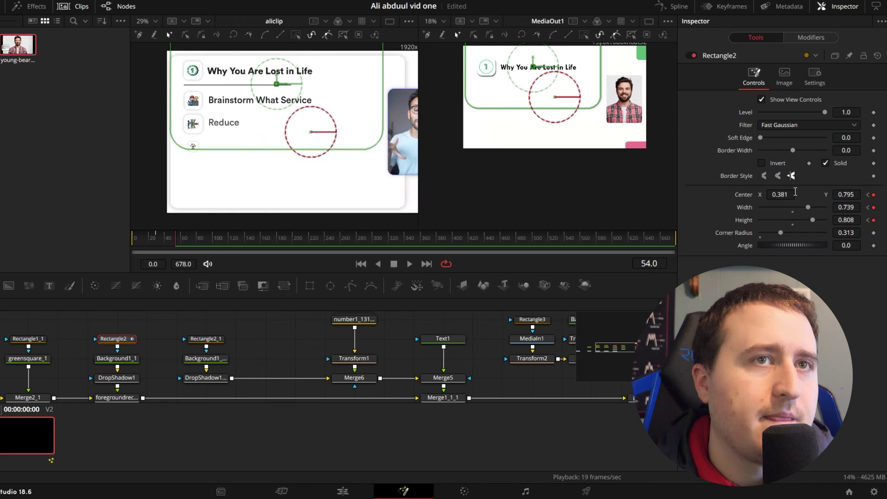
drag(849, 197, 672, 193)
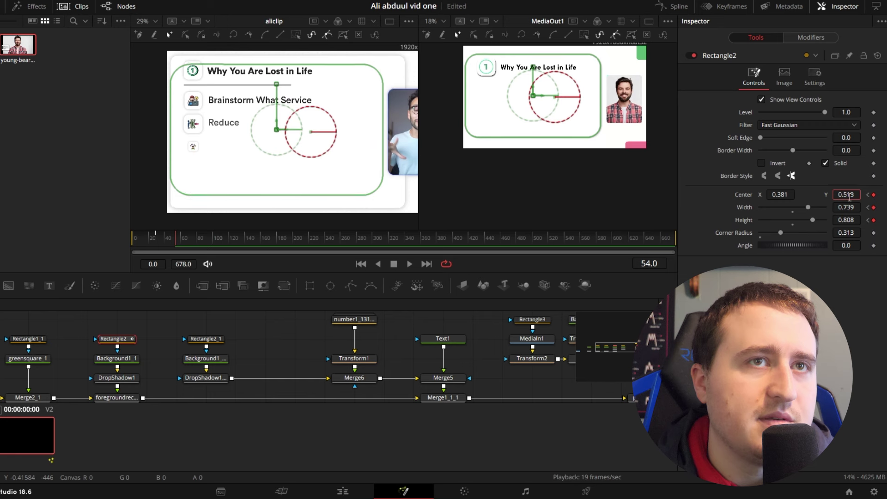
drag(781, 195, 876, 207)
drag(780, 194, 774, 194)
mouse_move(849, 208)
mouse_down()
mouse_move(847, 220)
mouse_move(860, 220)
mouse_move(844, 195)
mouse_up()
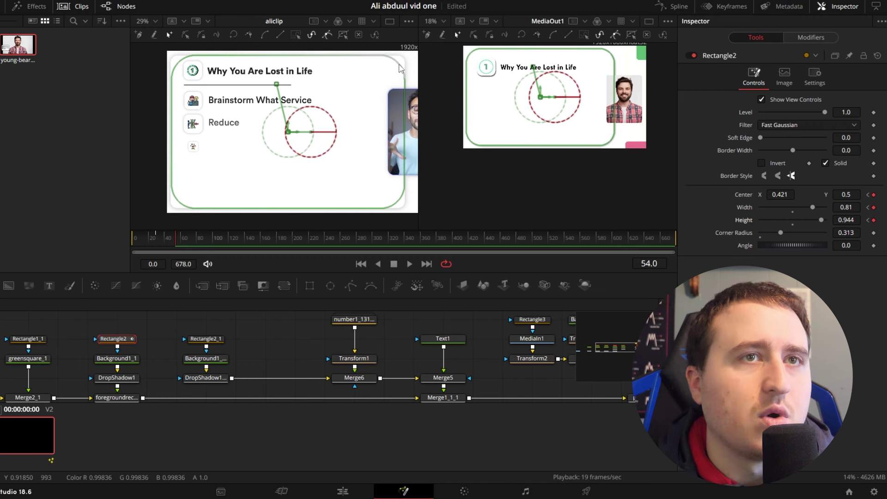
Keyframe Rectangle2's Corner Radius at frames 29 and 54, and reduce it to 0.103 at frame 54.
click(873, 234)
click(867, 221)
click(872, 233)
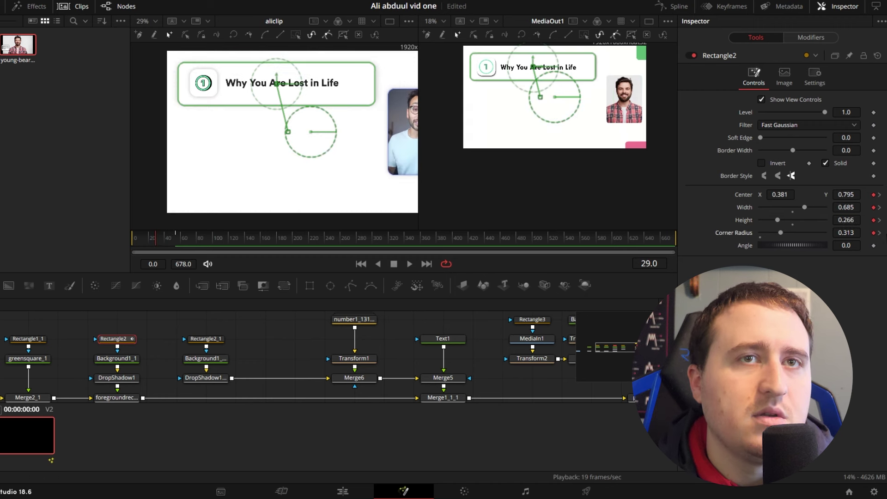
click(879, 233)
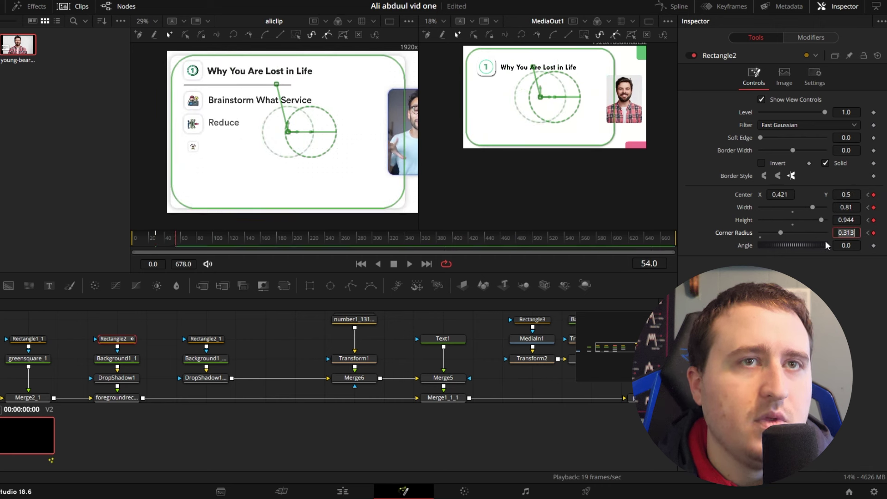
drag(780, 232, 766, 232)
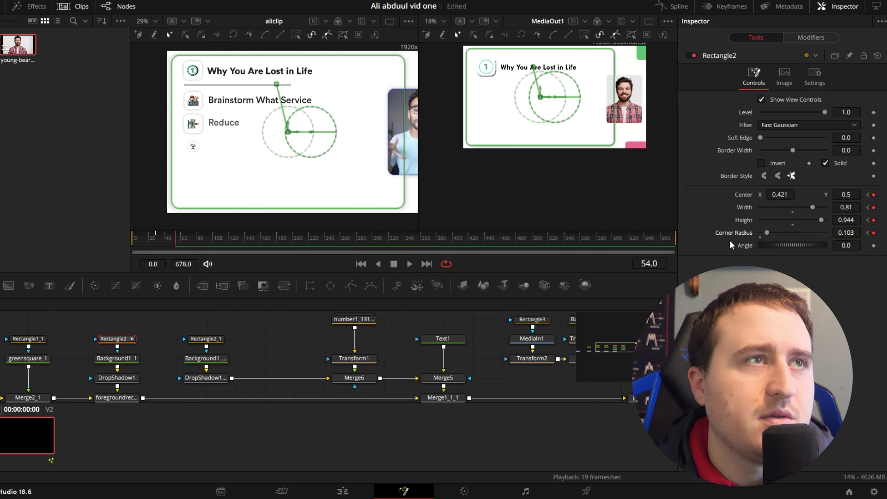
Smooth all of Rectangle2's keyframes between frames 29 and 54 in the spline editor.
click(279, 344)
click(117, 340)
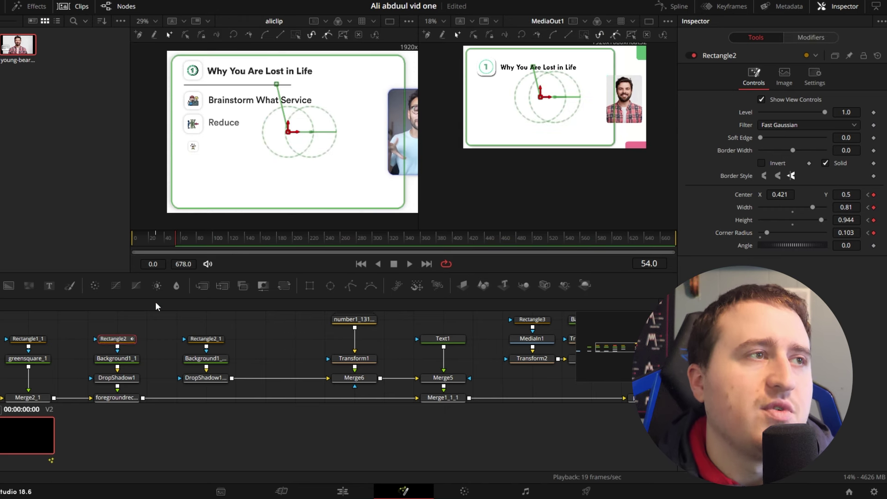
drag(176, 237, 157, 242)
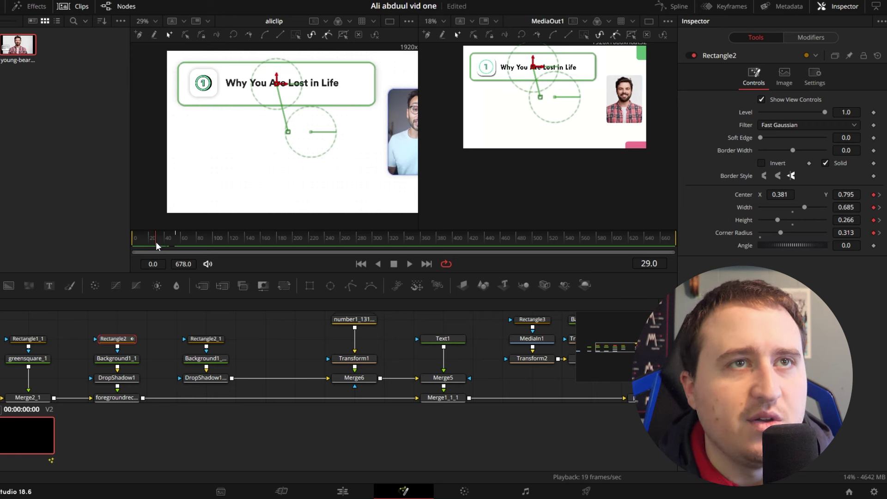
drag(156, 242, 176, 242)
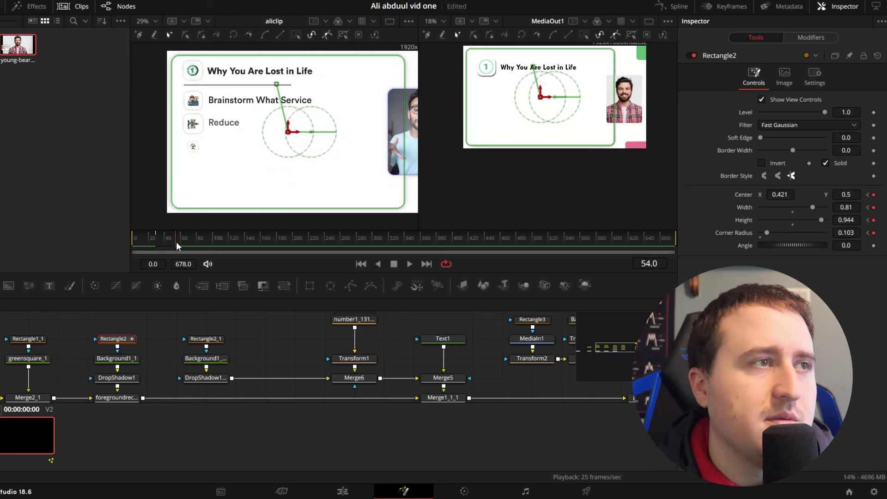
click(672, 6)
click(628, 307)
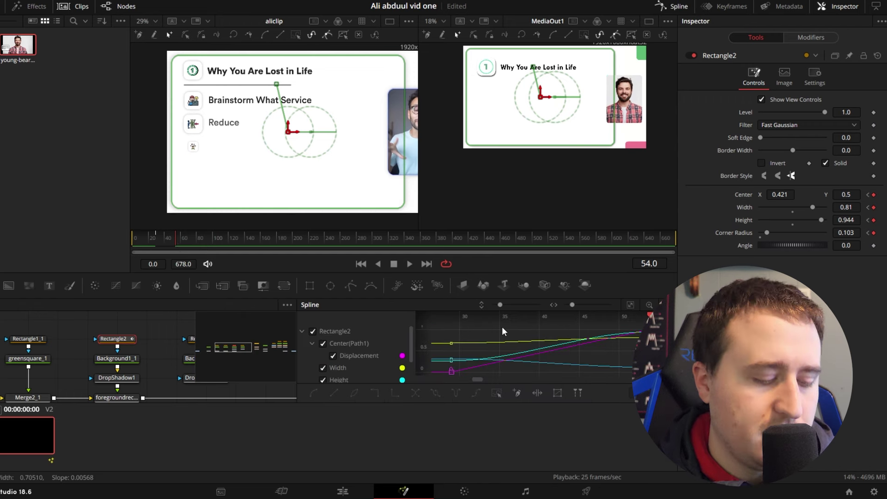
key(ctrl+a)
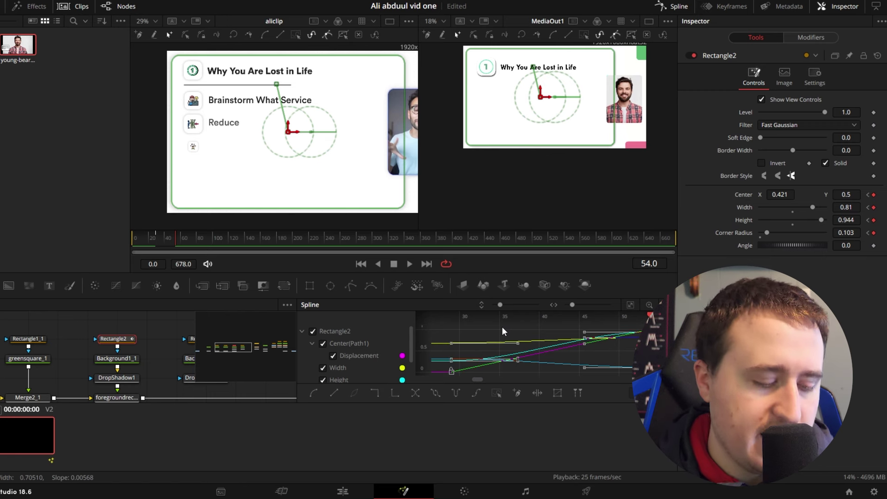
key(s)
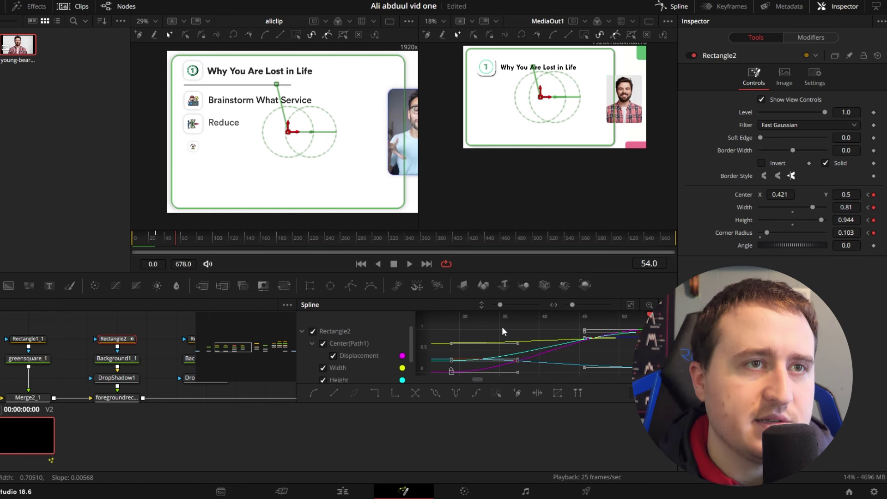
click(674, 6)
Play the opening frames repeatedly to compare the card's expansion with the reference clip.
drag(178, 237, 140, 239)
key(space)
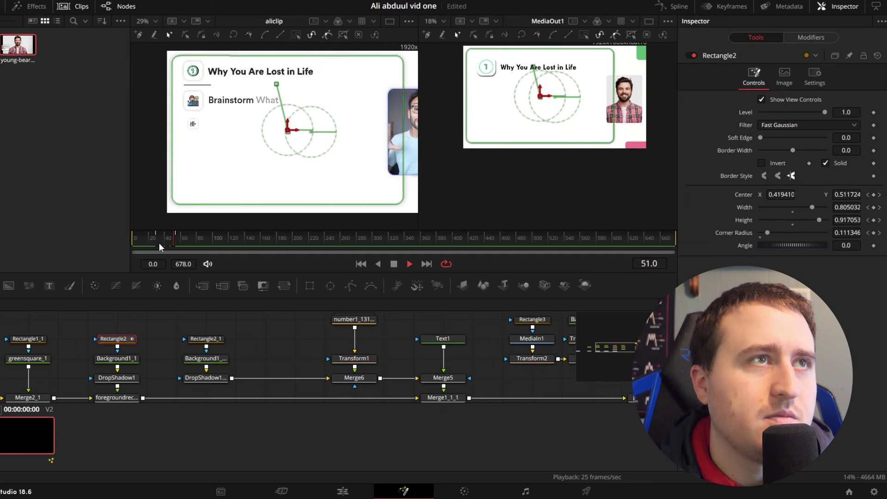
key(space)
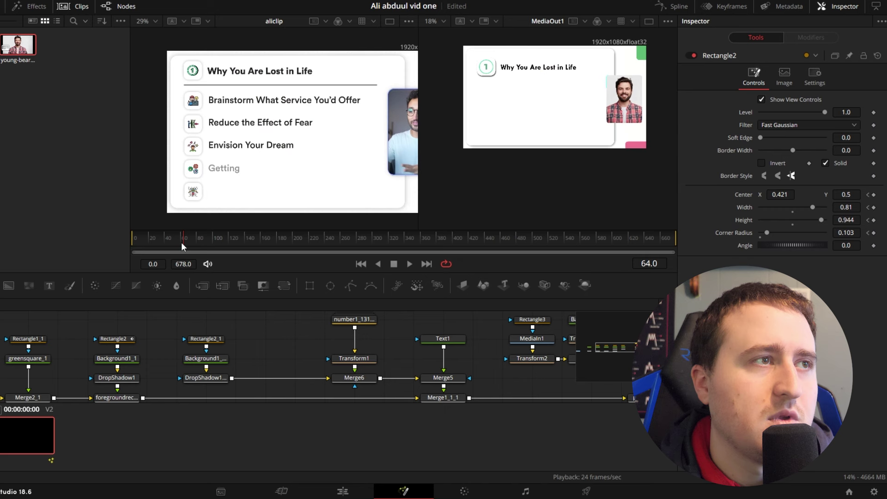
drag(181, 242, 128, 241)
key(space)
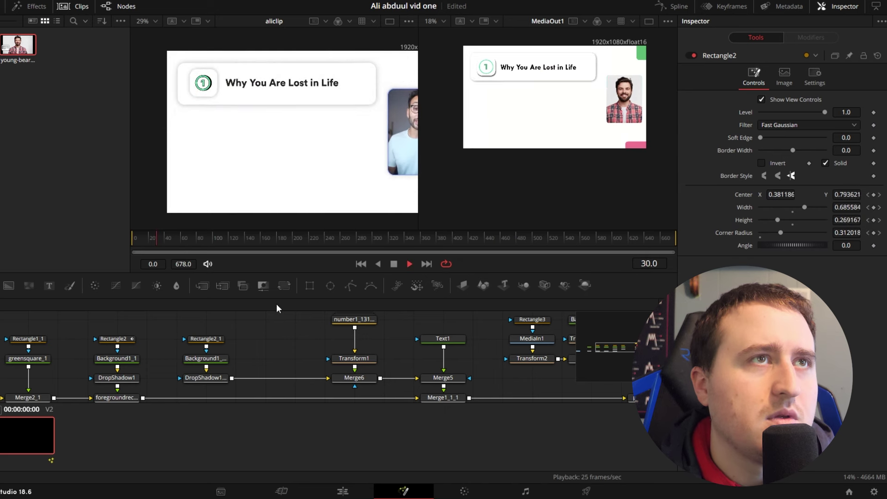
key(space)
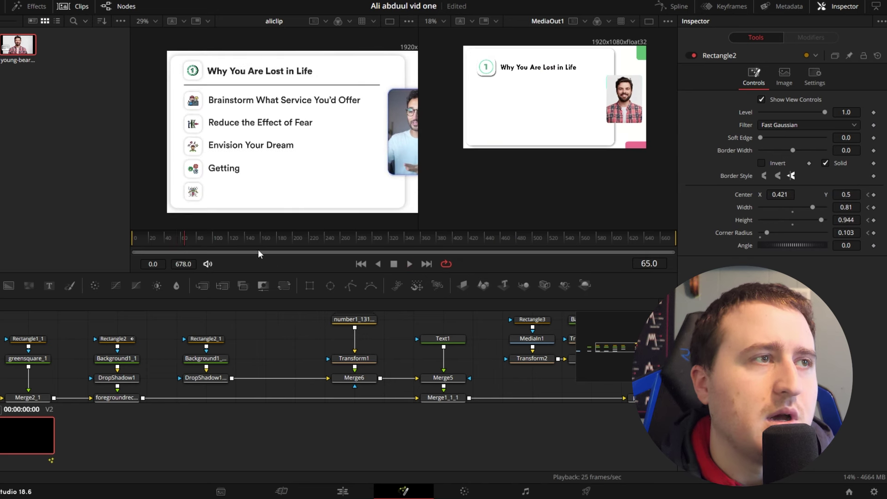
drag(192, 234, 119, 243)
key(space)
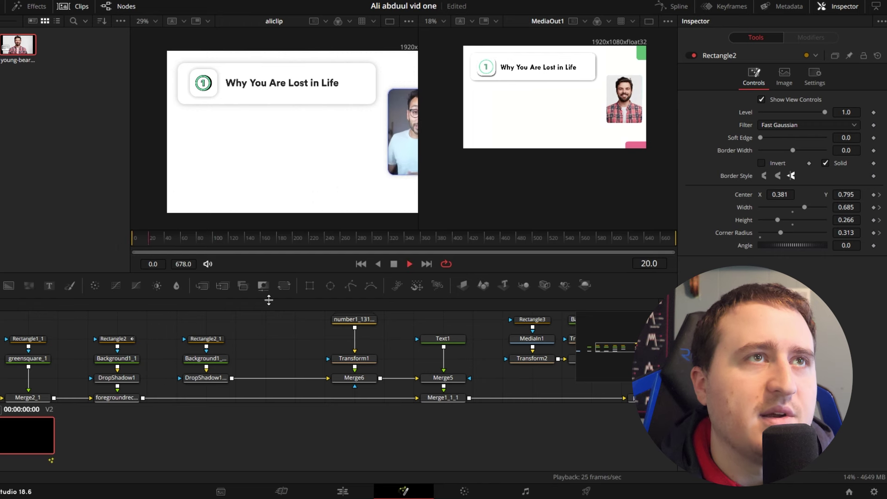
key(space)
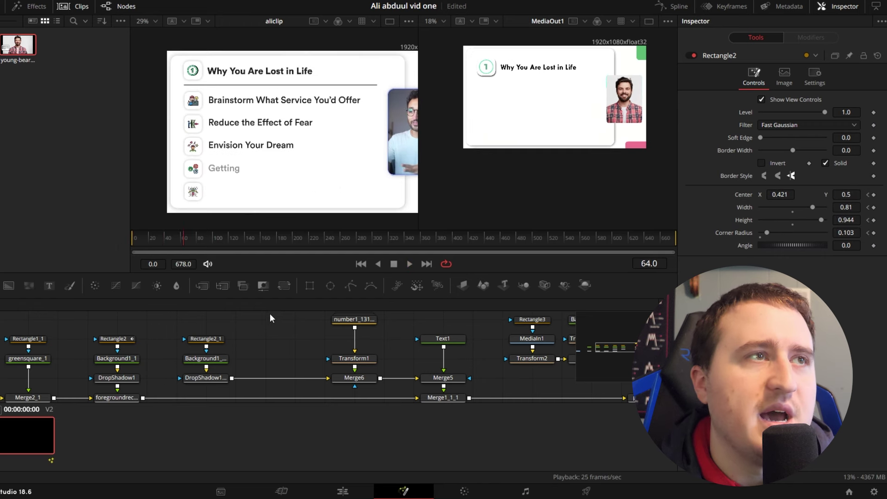
drag(196, 243, 127, 243)
key(space)
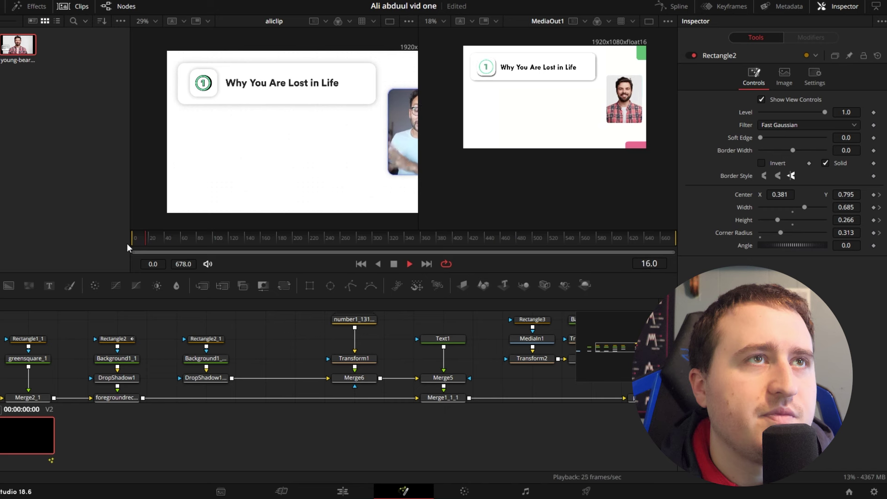
key(space)
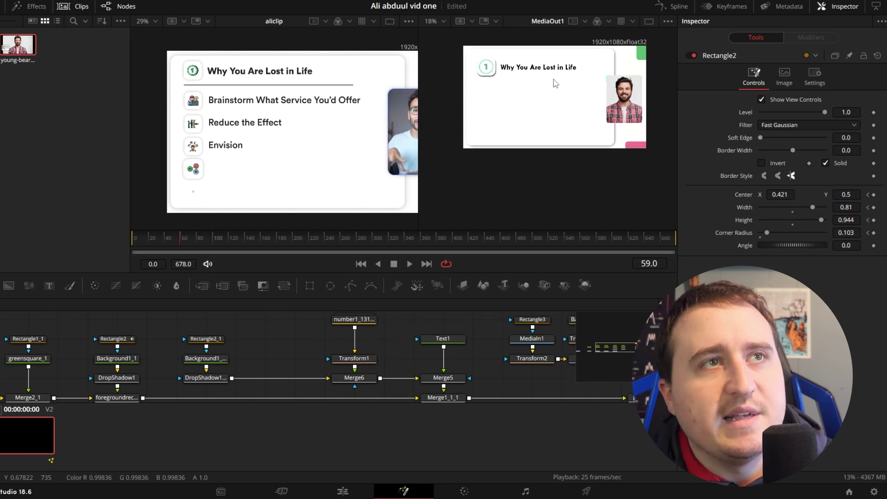
Add a drop shadow between Merge8 and personmerge with Shadow Strength 0.672, Drop Angle 0.9, Drop Distance 0.0042 and Blur 0.283.
drag(490, 342, 308, 343)
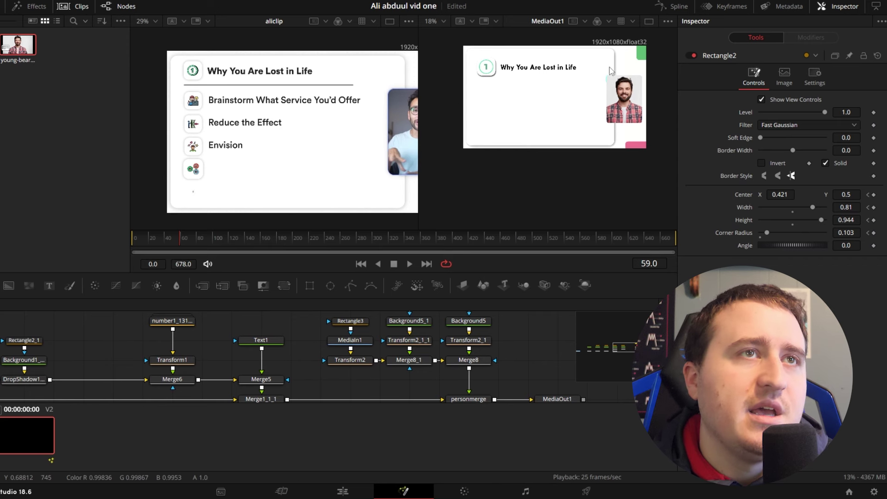
drag(523, 367, 497, 338)
click(397, 366)
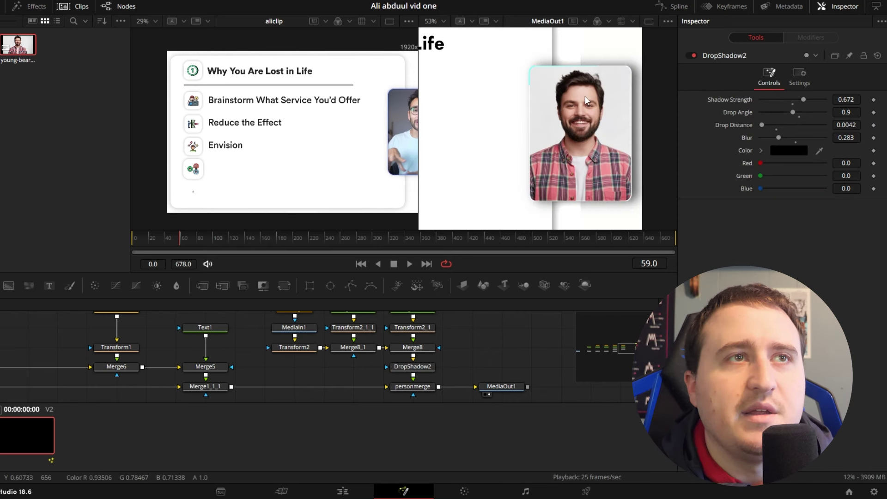
scroll(586, 100, down, 5)
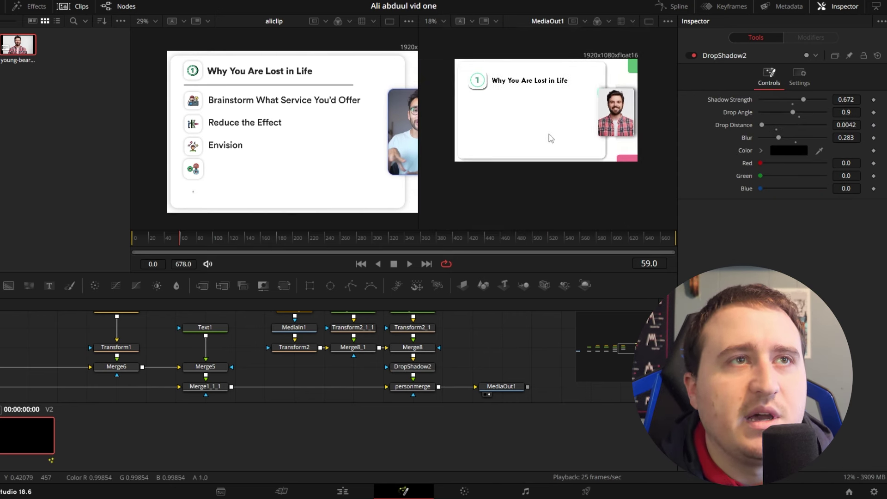
Add a Center keyframe to the Text1 title at frame 29, aligned with Rectangle2's first keyframe.
drag(266, 361, 321, 364)
drag(82, 332, 124, 344)
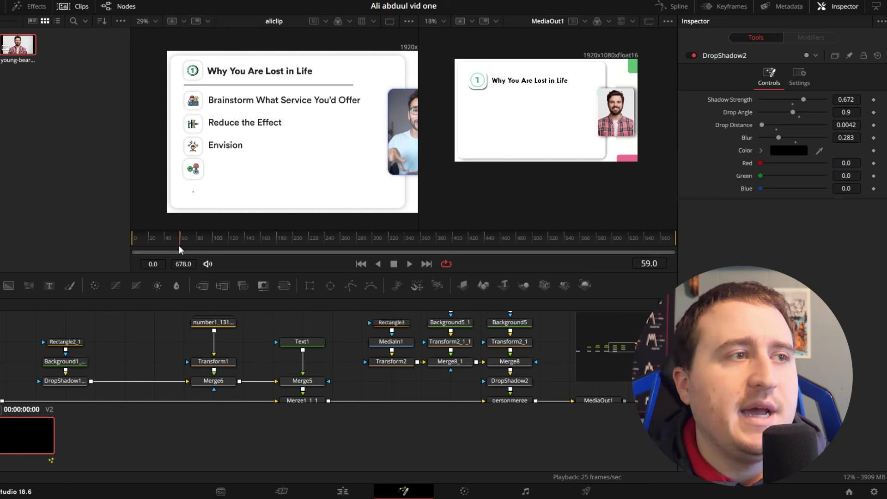
drag(13, 336, 187, 334)
mouse_move(49, 343)
mouse_down()
mouse_move(63, 342)
mouse_move(45, 335)
mouse_up()
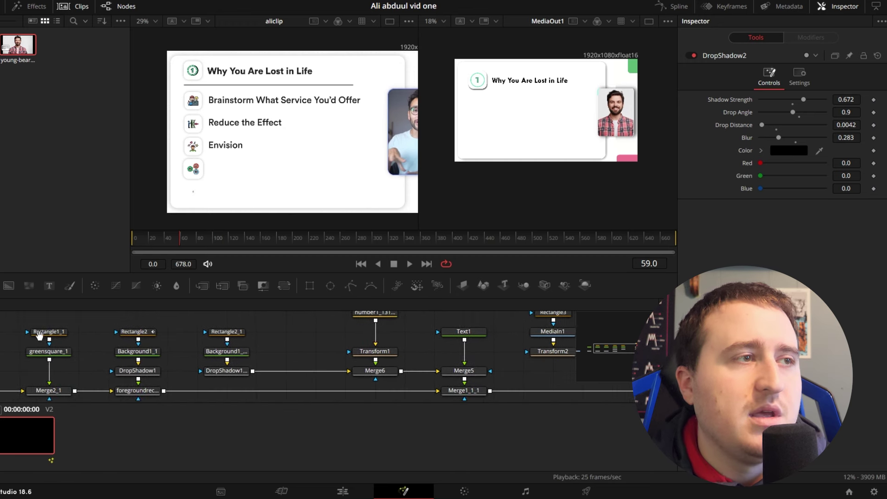
click(137, 333)
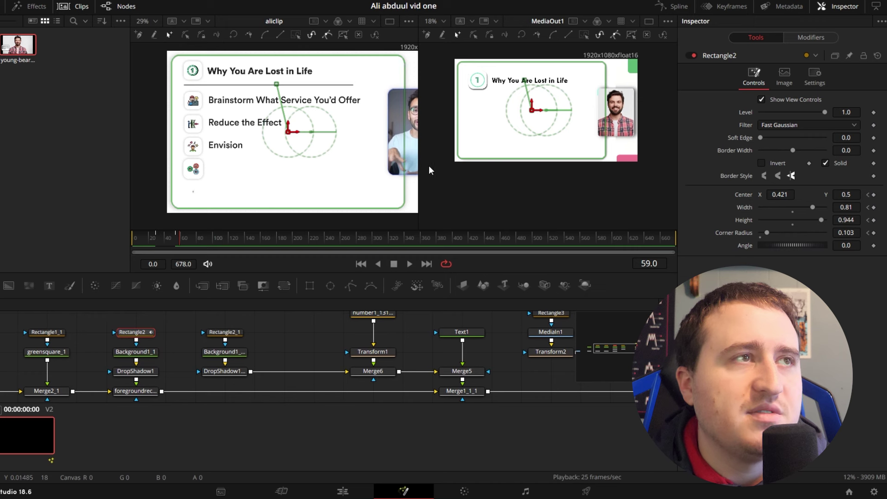
click(868, 195)
scroll(298, 332, up, 2)
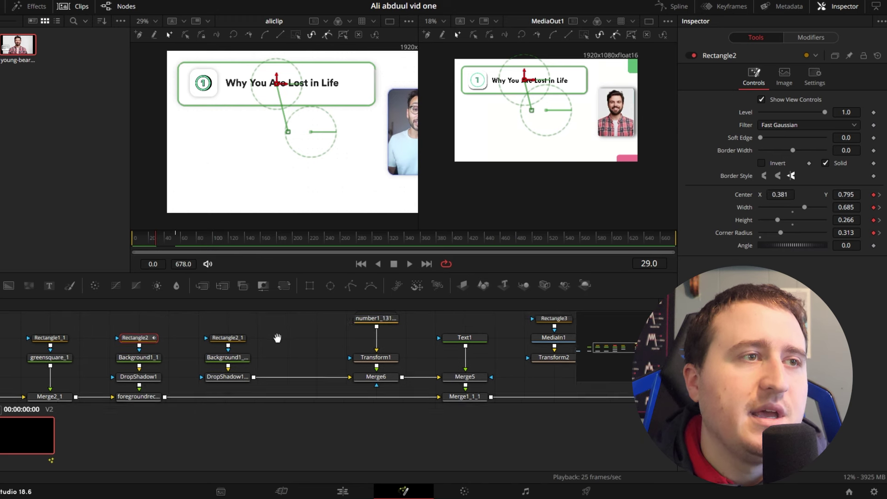
click(481, 347)
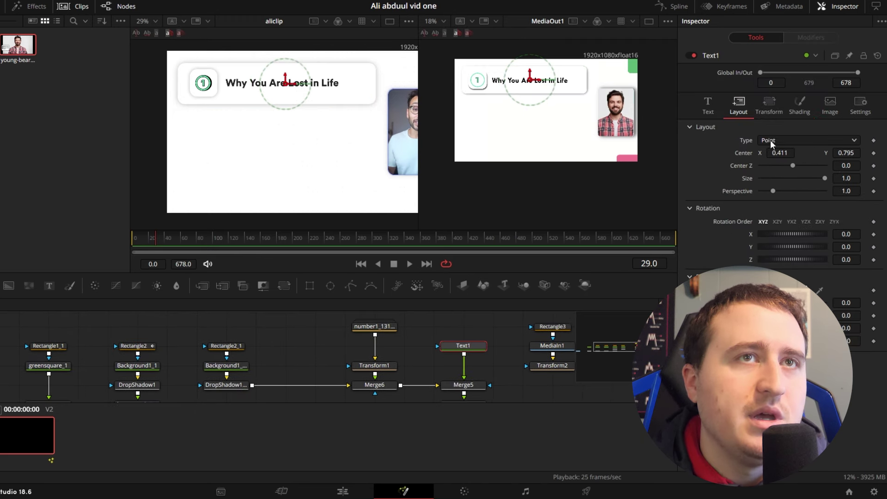
click(873, 153)
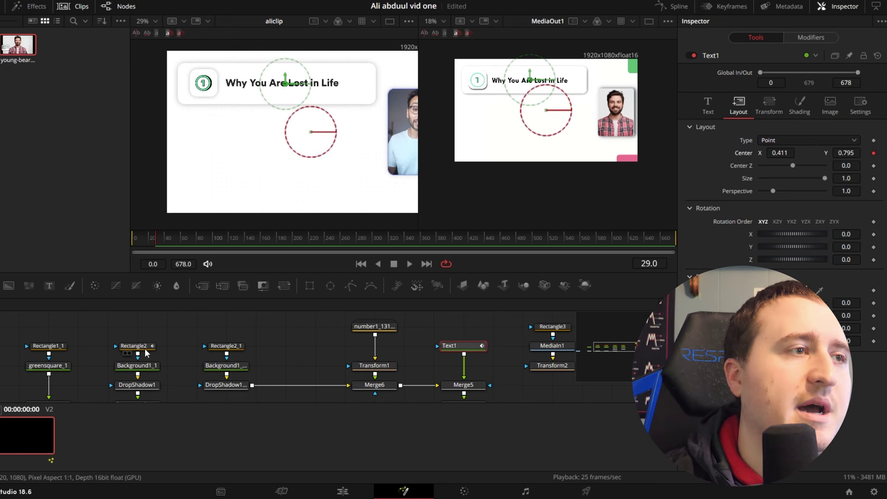
Add a Center keyframe to Text1 at frame 54, aligned with Rectangle2's last keyframe.
drag(223, 349, 261, 338)
click(187, 336)
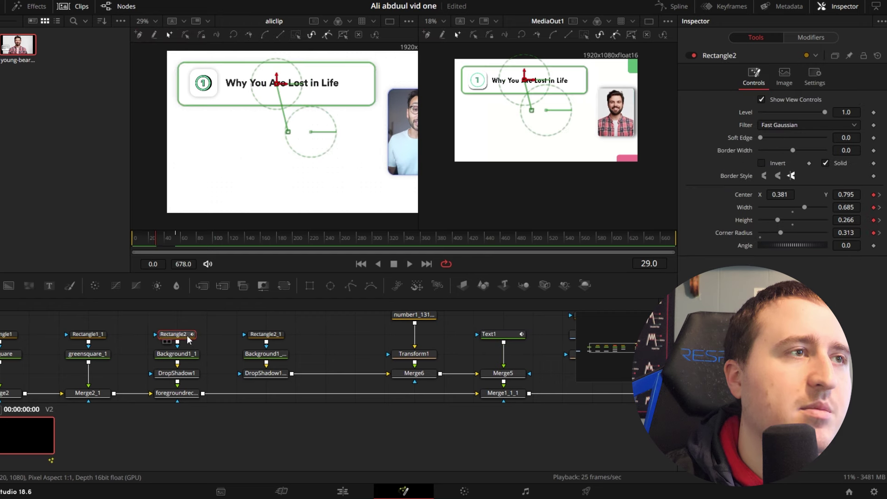
click(176, 239)
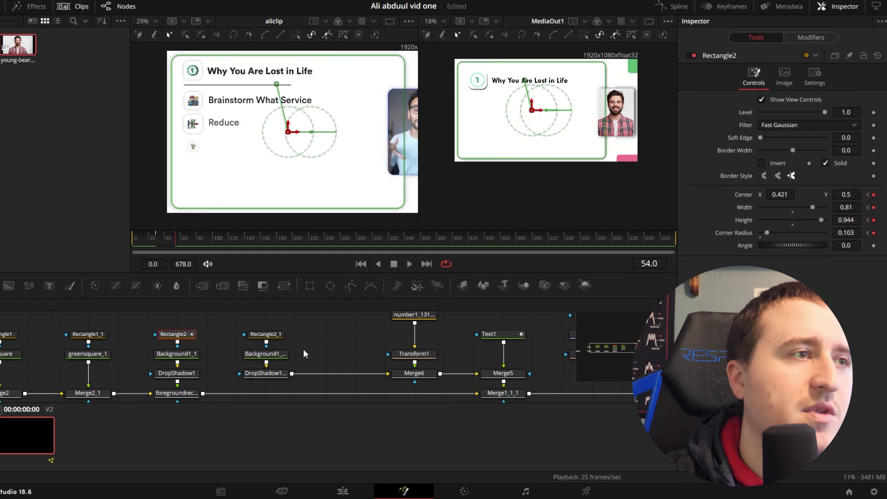
click(502, 334)
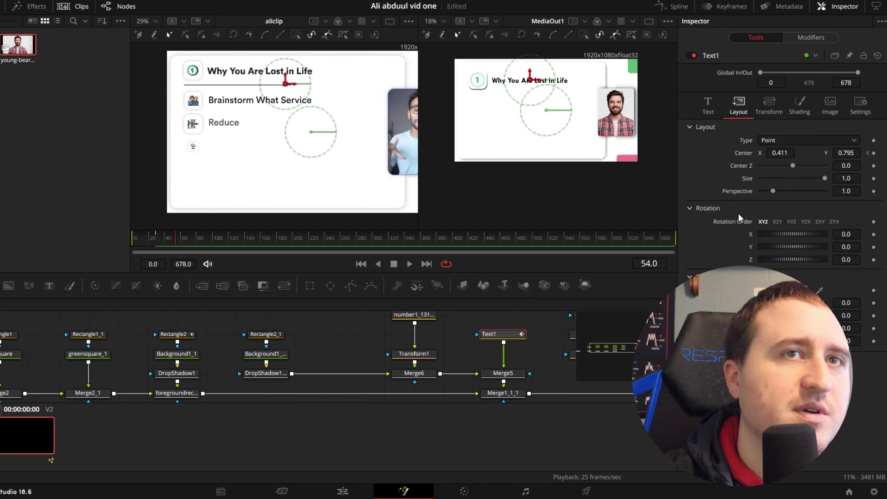
click(873, 153)
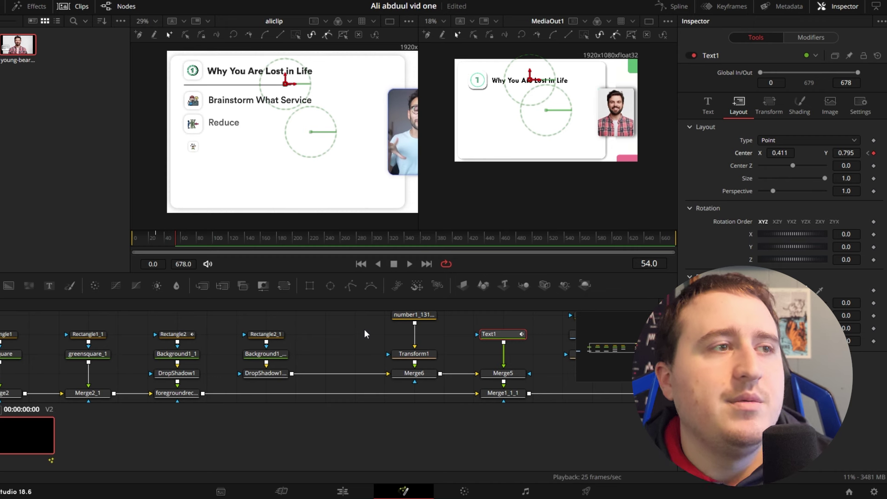
Insert a Transform node between Merge5 and Merge1_1_1 in the title branch.
click(490, 326)
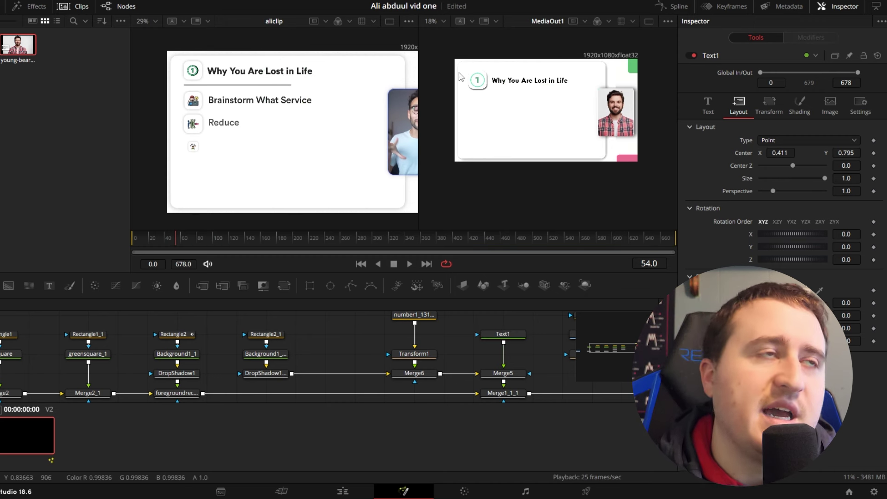
drag(365, 335, 353, 336)
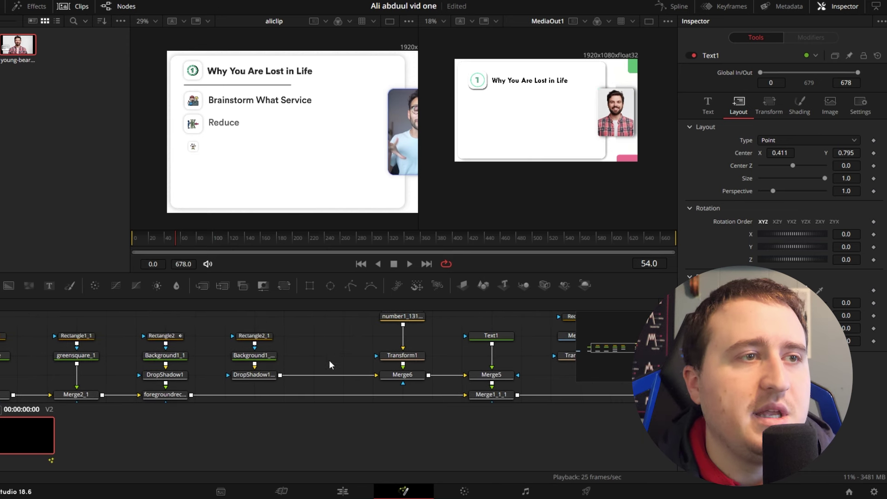
click(502, 375)
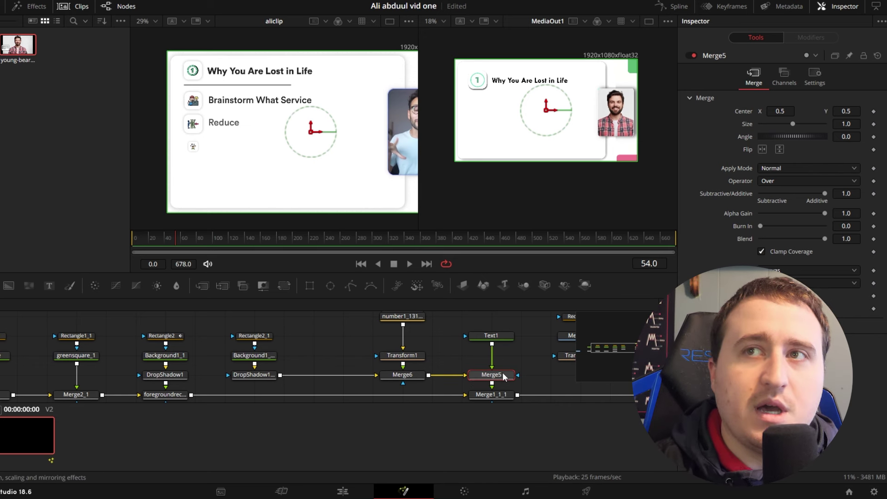
key(Return)
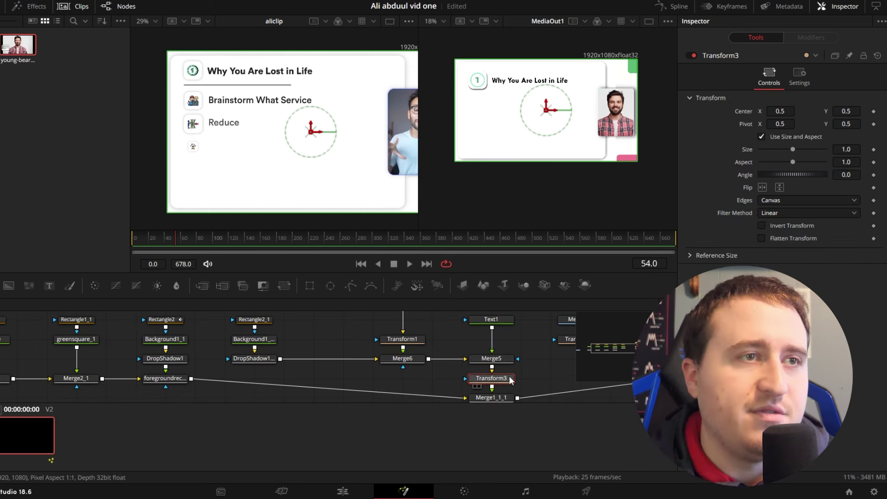
Rearrange the title branch's nodes so the Merge6 group lines up with Merge5 and Merge1_1_1 sits on the main row.
drag(484, 357, 472, 374)
drag(447, 327, 481, 377)
click(484, 368)
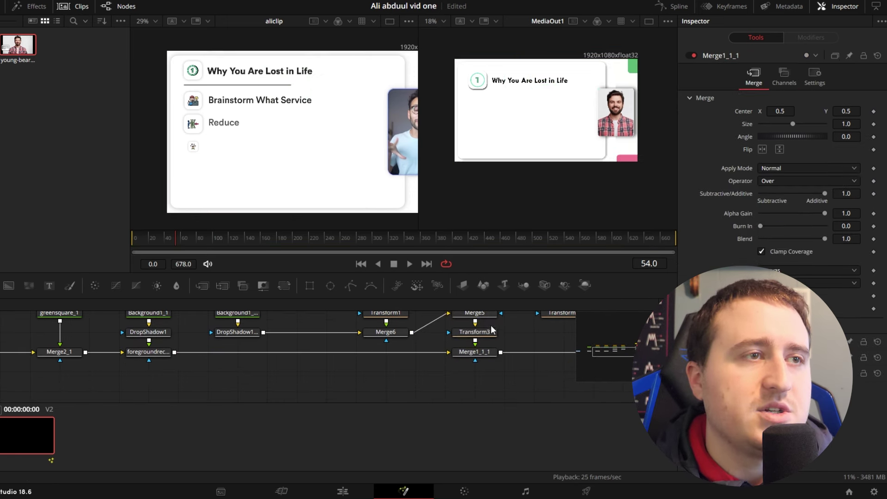
scroll(386, 365, up, 3)
drag(245, 313, 430, 390)
click(402, 387)
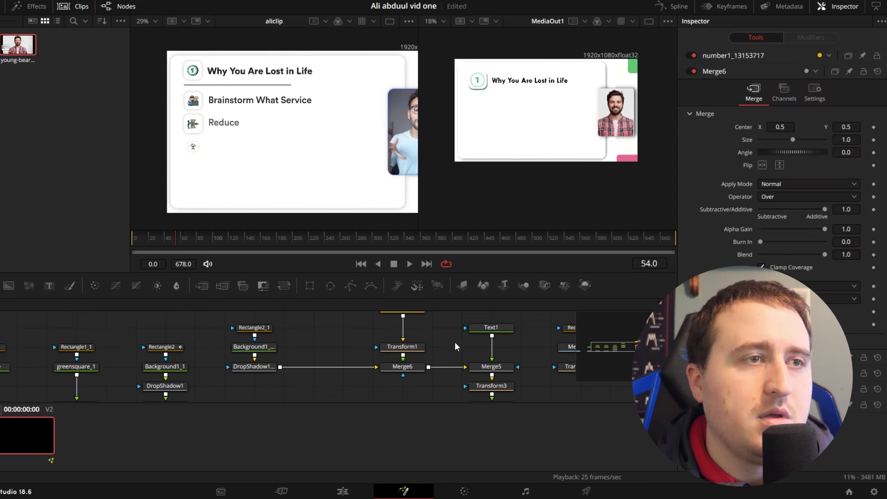
scroll(446, 366, down, 3)
Keyframe Transform3's center and size at frames 54 and 29.
click(446, 365)
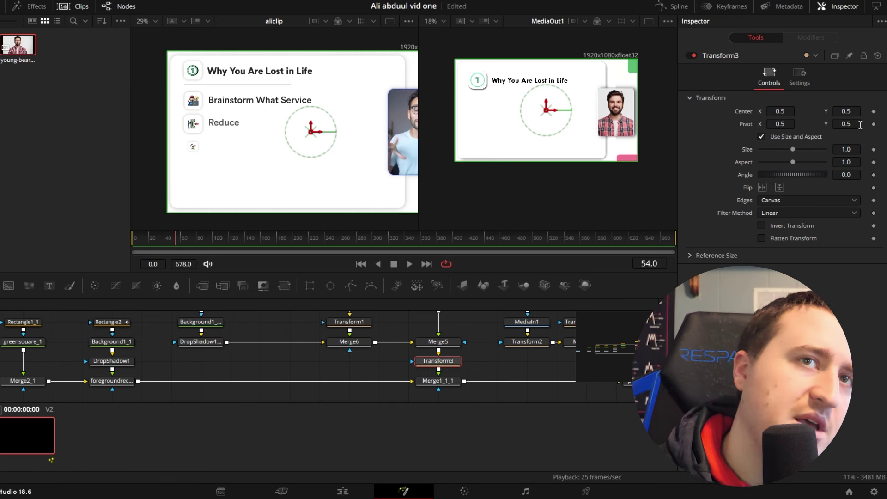
click(872, 111)
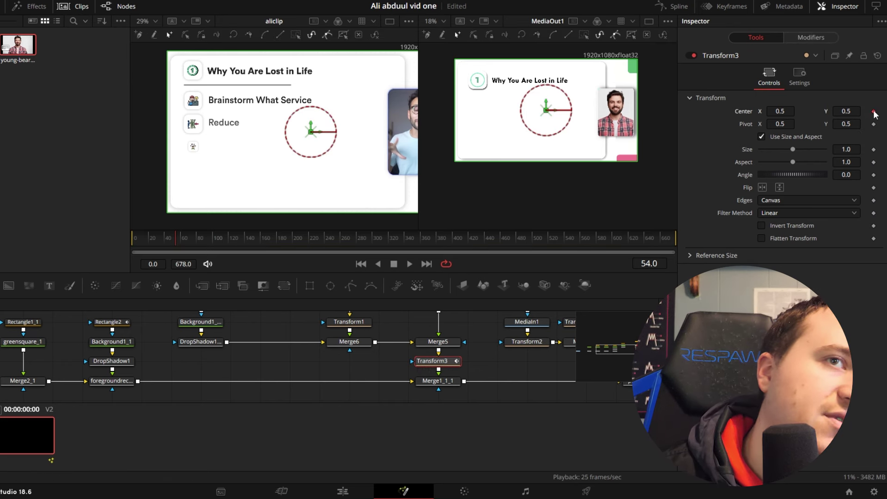
click(872, 150)
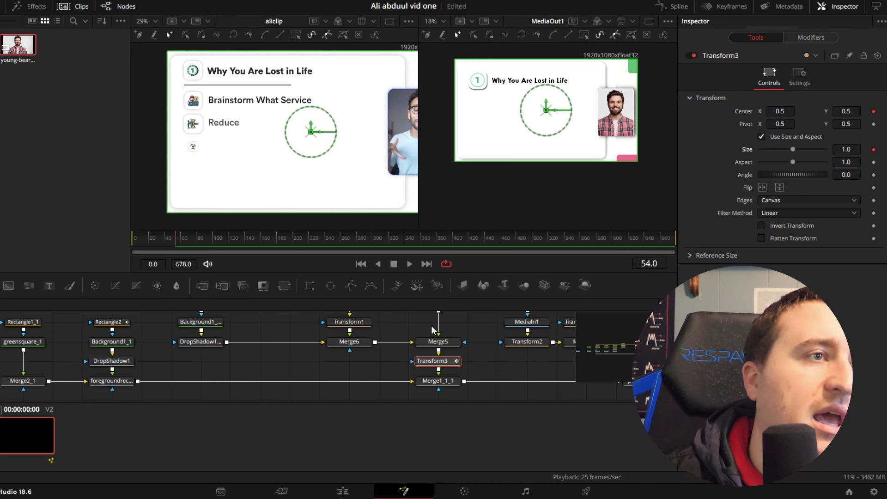
click(175, 238)
drag(171, 239, 157, 242)
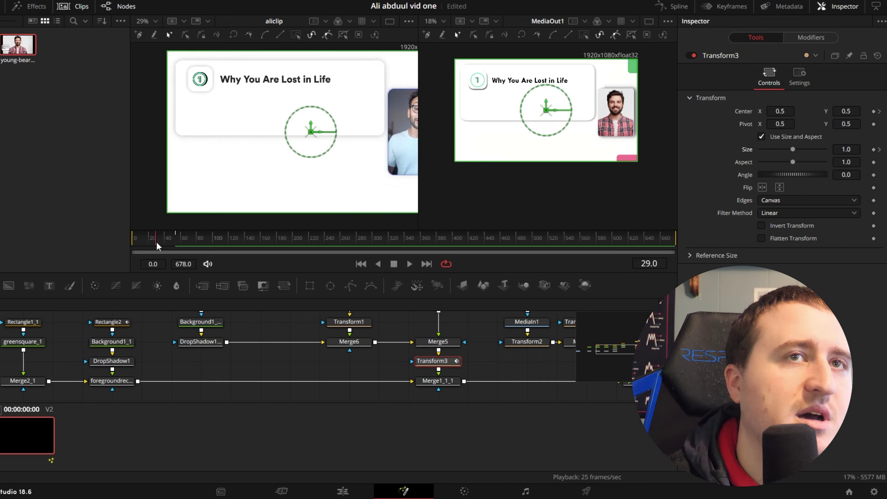
click(873, 112)
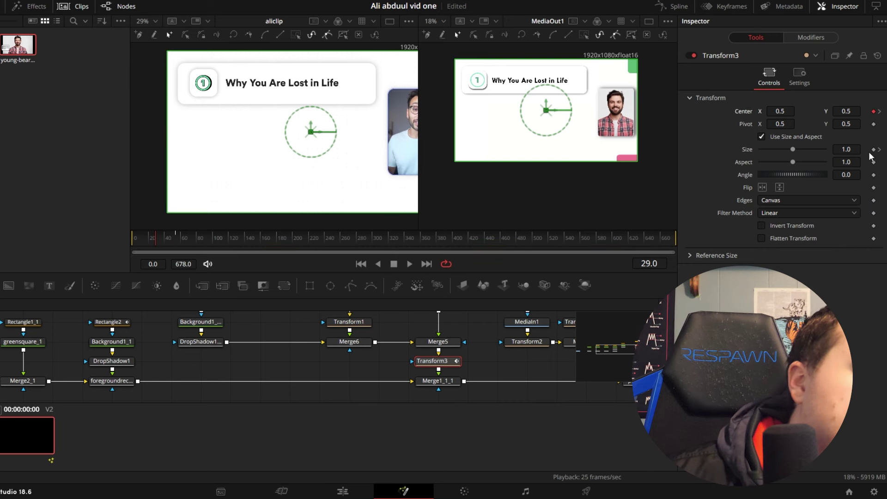
At frame 54, set Transform3's center to X 0.402, Y 0.605 and its size to 0.836.
mouse_move(172, 236)
mouse_down()
mouse_move(165, 240)
mouse_move(175, 237)
mouse_up()
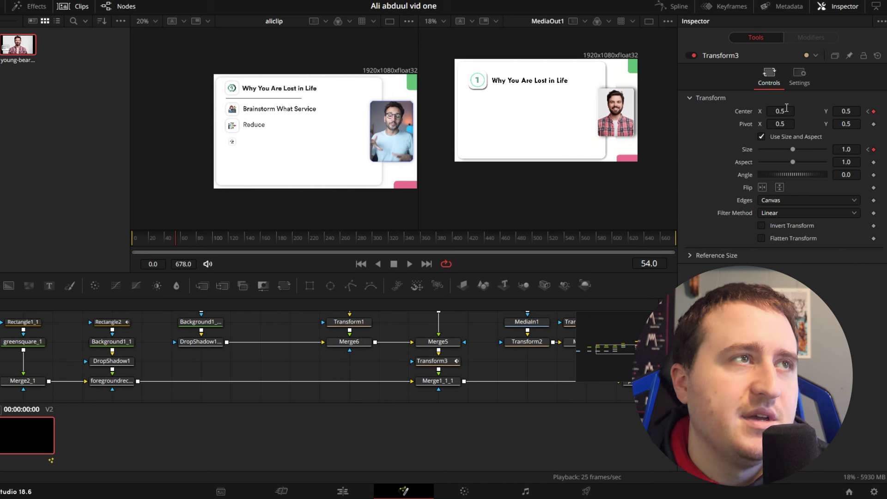
scroll(256, 94, up, 3)
drag(319, 141, 287, 157)
drag(783, 110, 766, 111)
drag(841, 111, 854, 111)
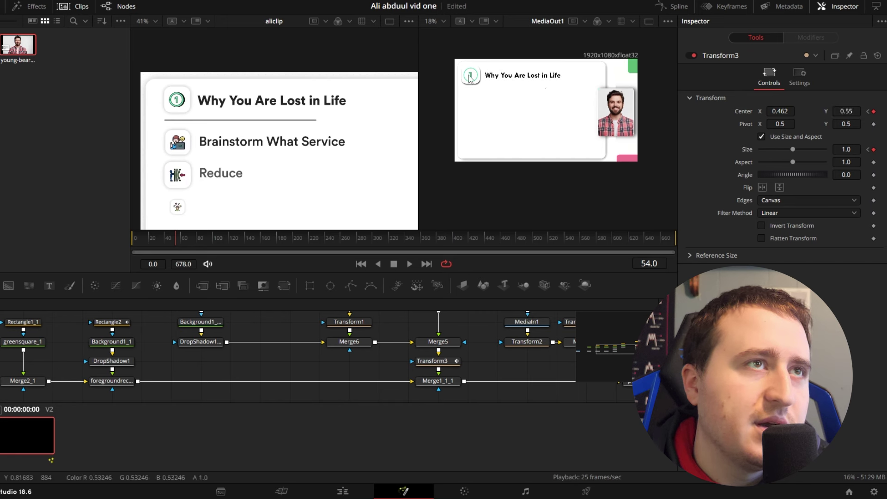
scroll(470, 78, up, 3)
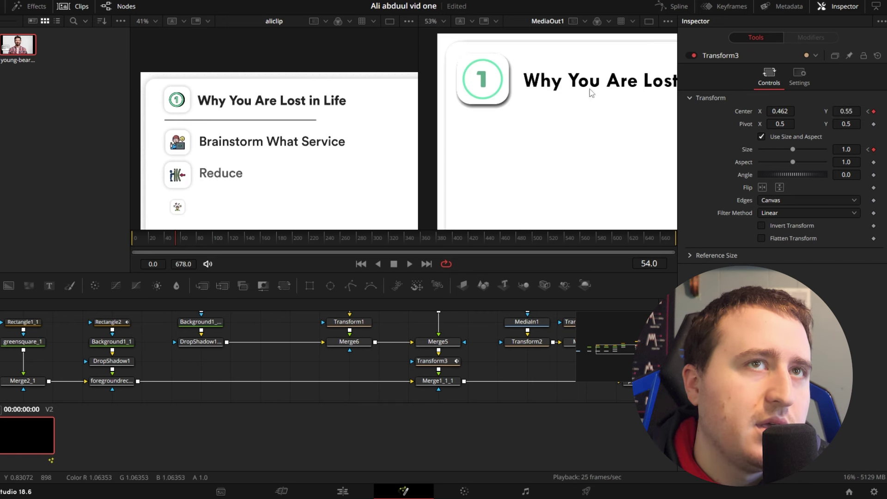
drag(848, 149, 818, 140)
scroll(619, 105, down, 5)
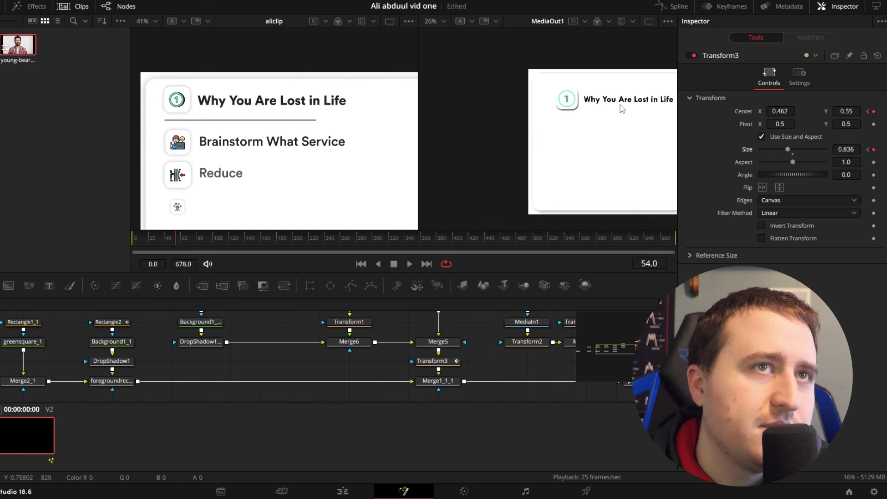
drag(780, 111, 765, 111)
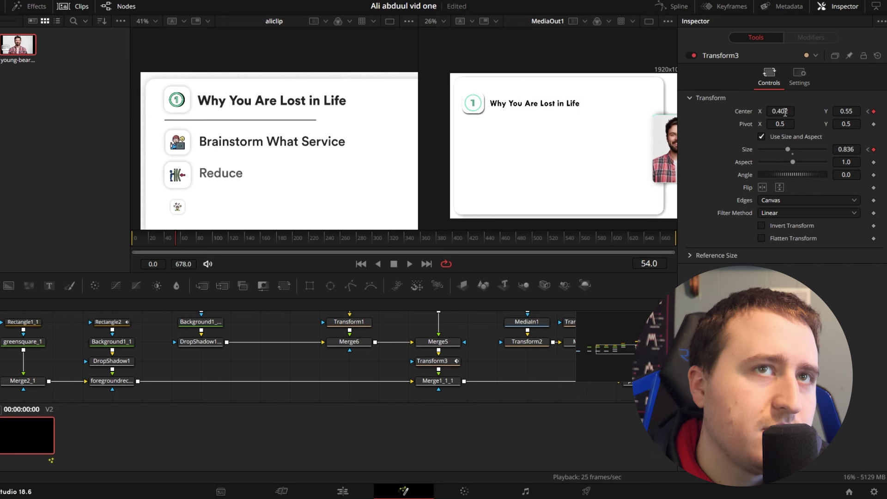
drag(841, 111, 855, 111)
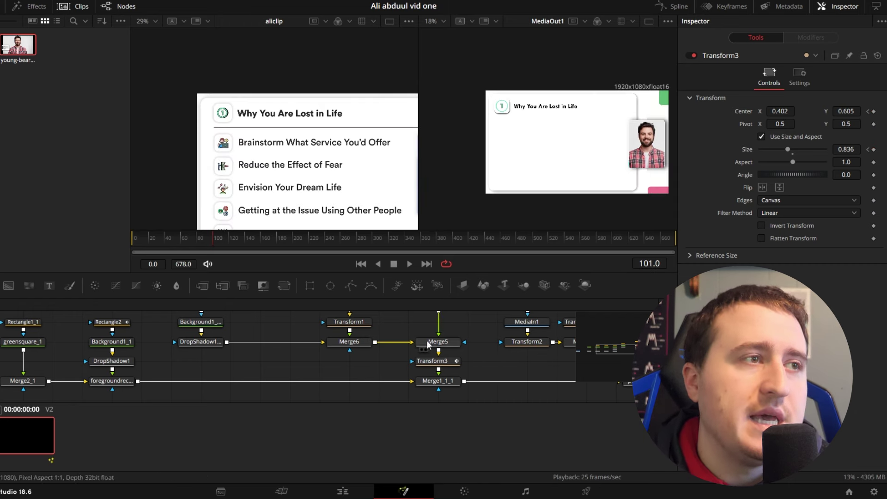
Smooth all of Transform3's center and size keyframes in the spline editor, and close the editor.
scroll(459, 319, right, 5)
click(365, 365)
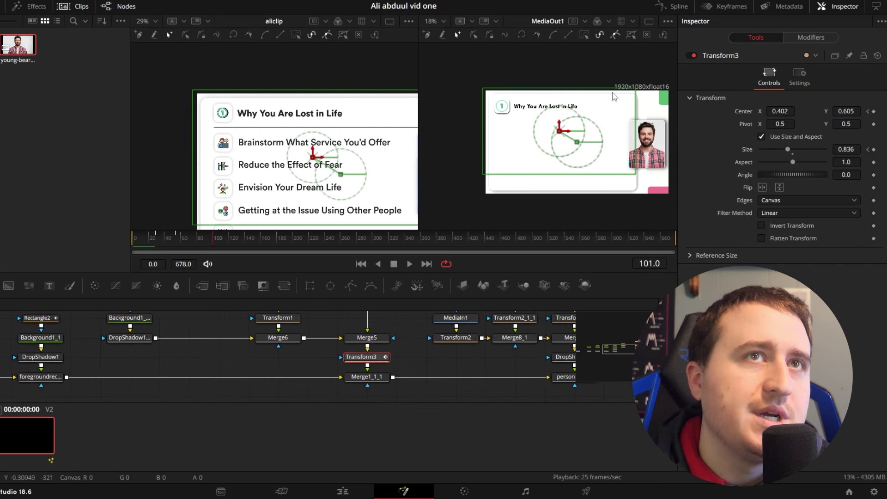
click(672, 6)
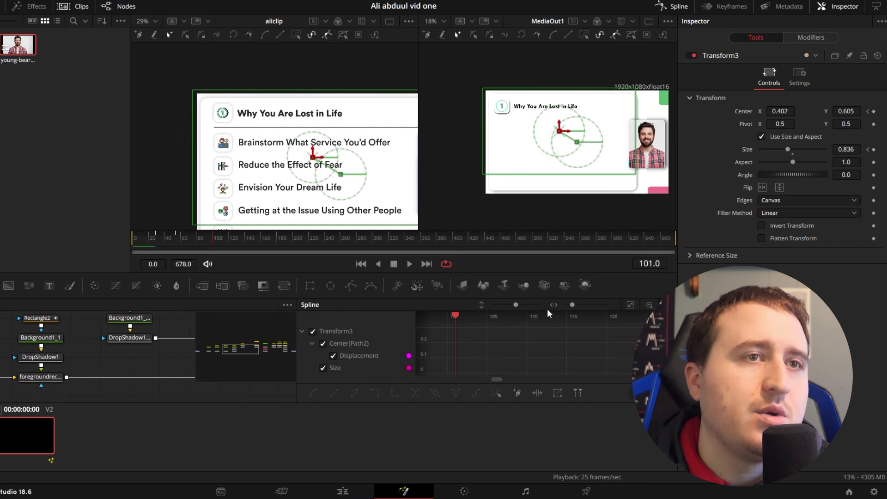
click(630, 306)
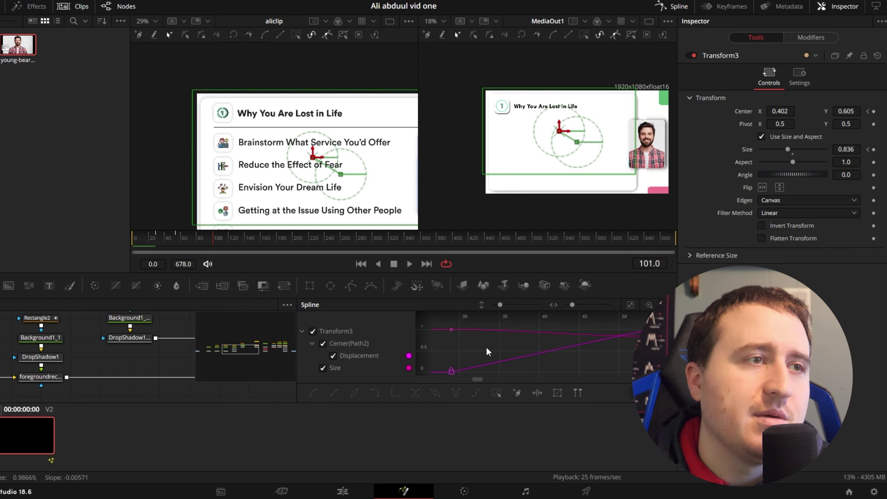
key(ctrl+a)
key(shift+s)
click(672, 6)
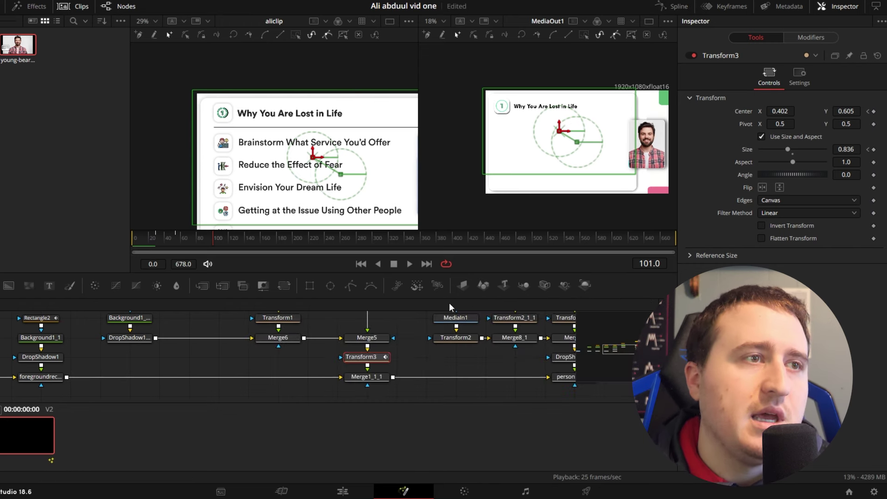
Play the title animation from the first frame and examine the divider line under the heading in the reference clip.
drag(229, 236, 112, 243)
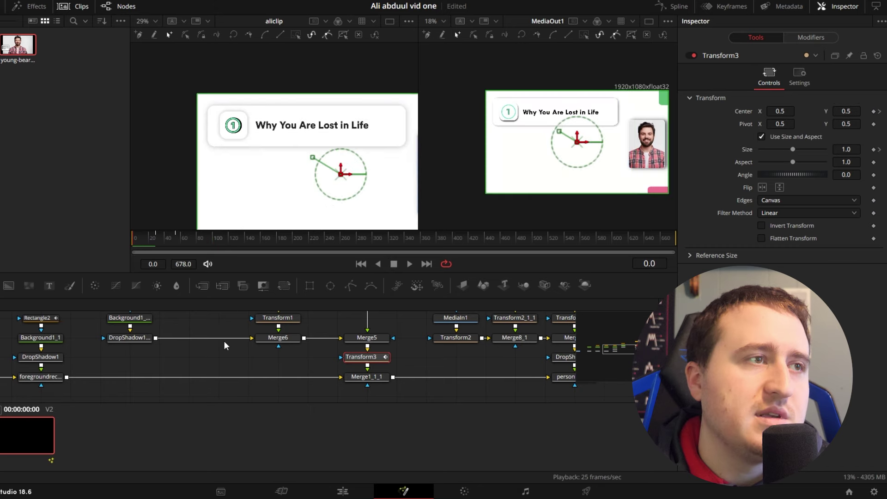
key(space)
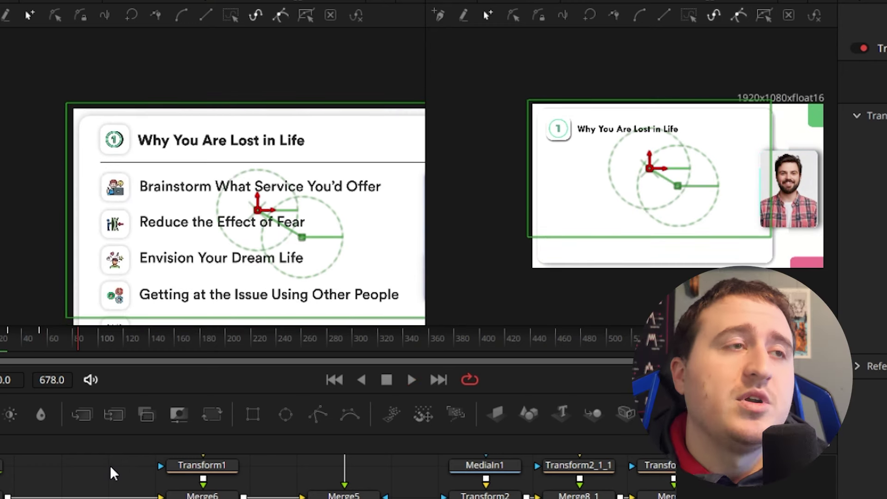
scroll(693, 167, down, 2)
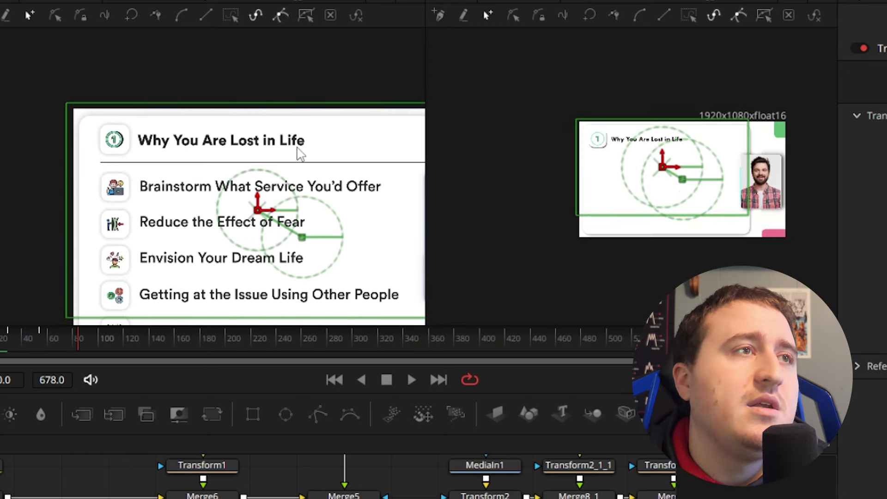
scroll(372, 214, down, 3)
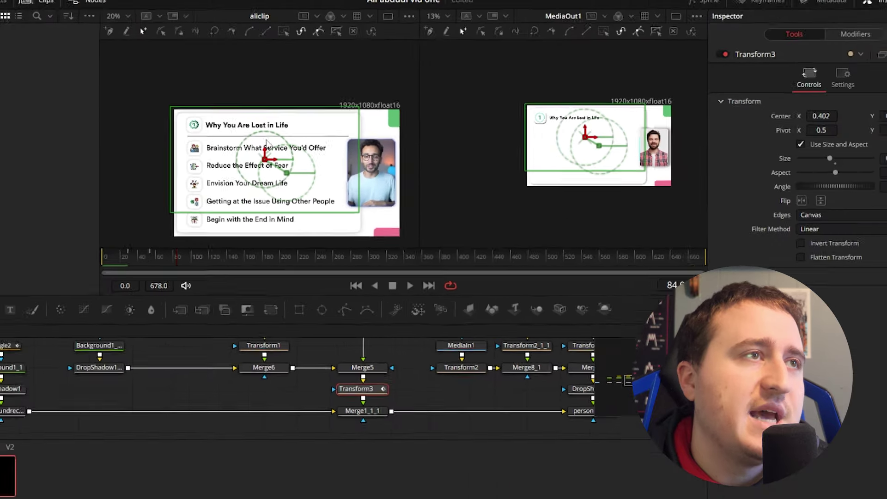
scroll(142, 174, up, 3)
scroll(231, 132, up, 3)
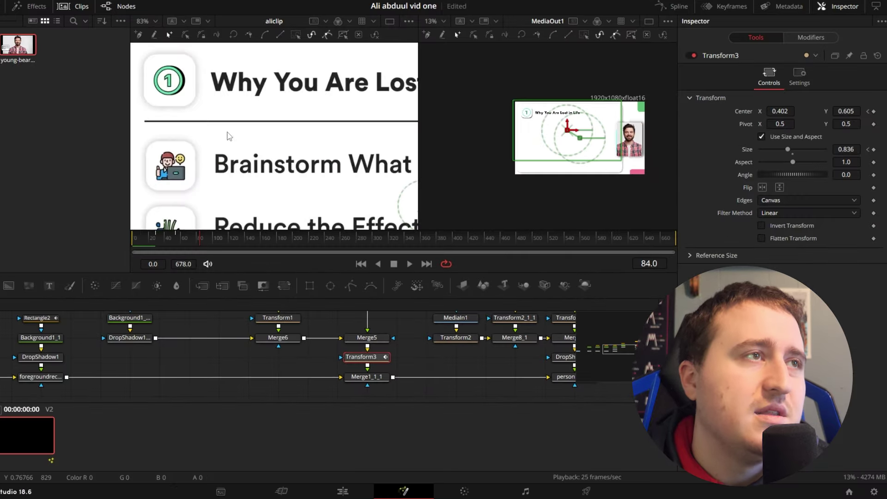
drag(297, 141, 1, 150)
scroll(138, 148, down, 3)
drag(138, 148, 304, 132)
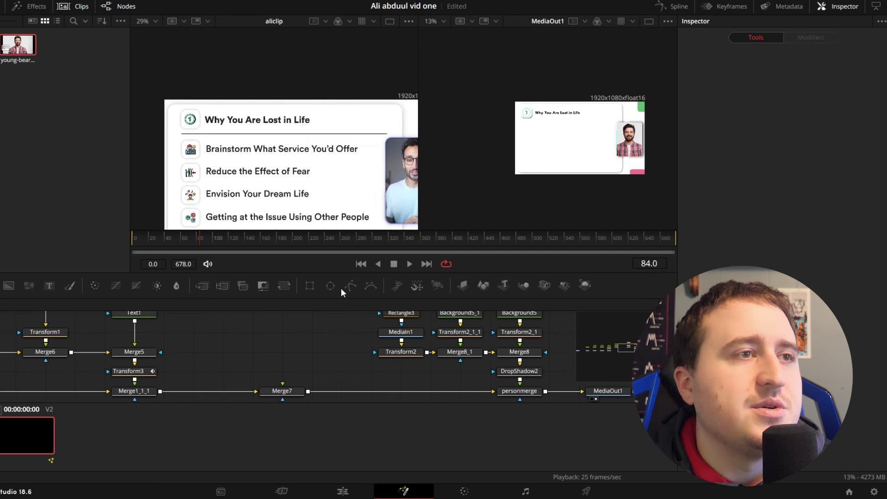
Add Polygon and Background nodes, connecting the Background as Merge7's foreground and the Polygon as the Background's mask.
drag(348, 285, 290, 346)
drag(10, 287, 283, 389)
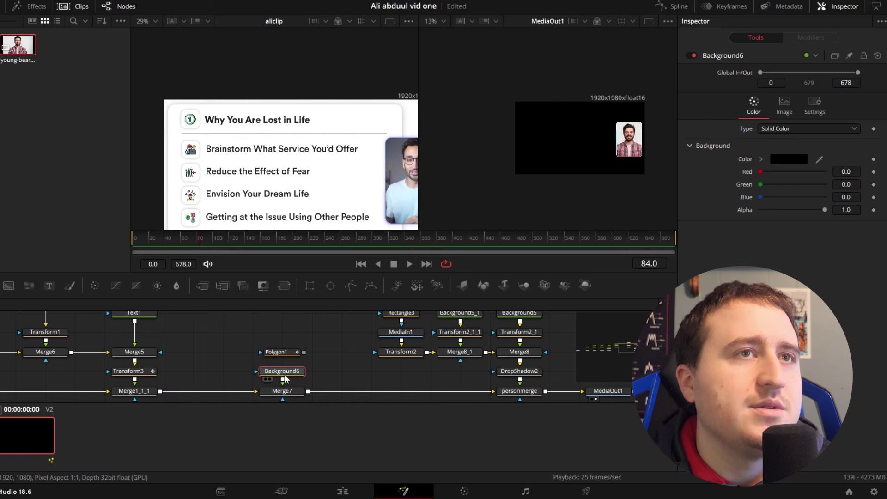
drag(186, 344, 141, 336)
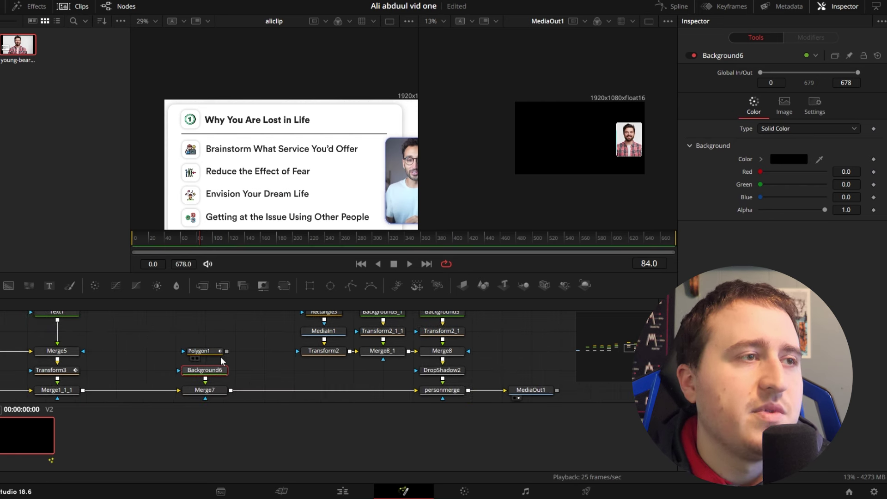
drag(226, 352, 214, 371)
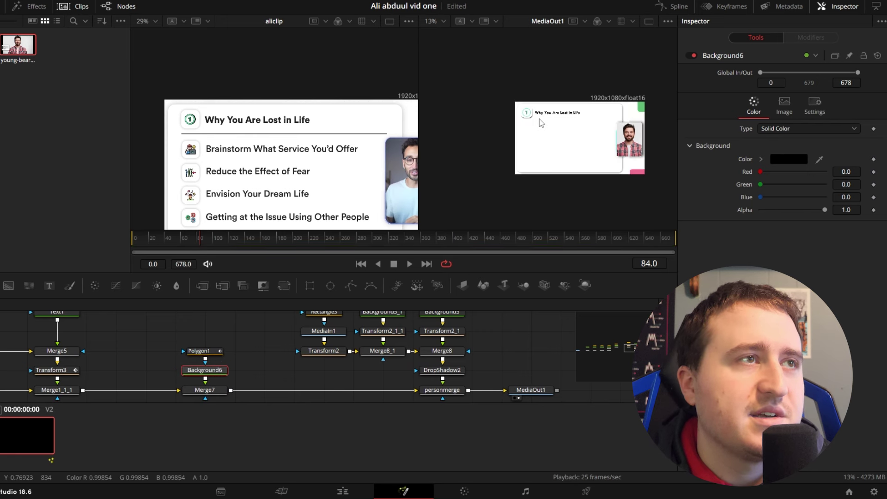
Start Polygon1's line with a point at the left end of the reference clip's divider.
scroll(539, 119, up, 4)
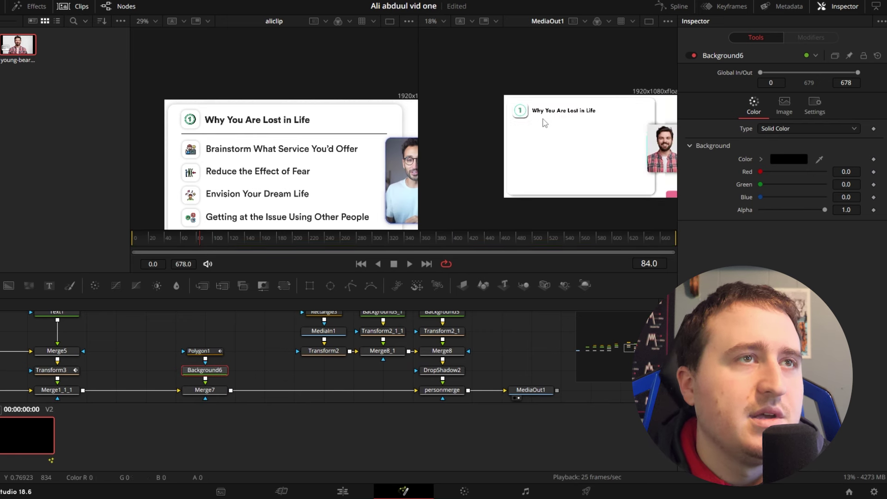
click(202, 351)
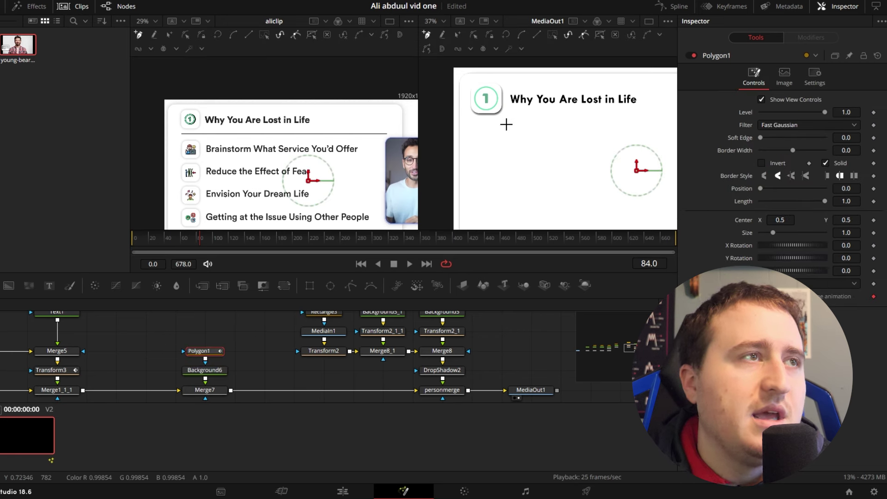
scroll(197, 138, up, 4)
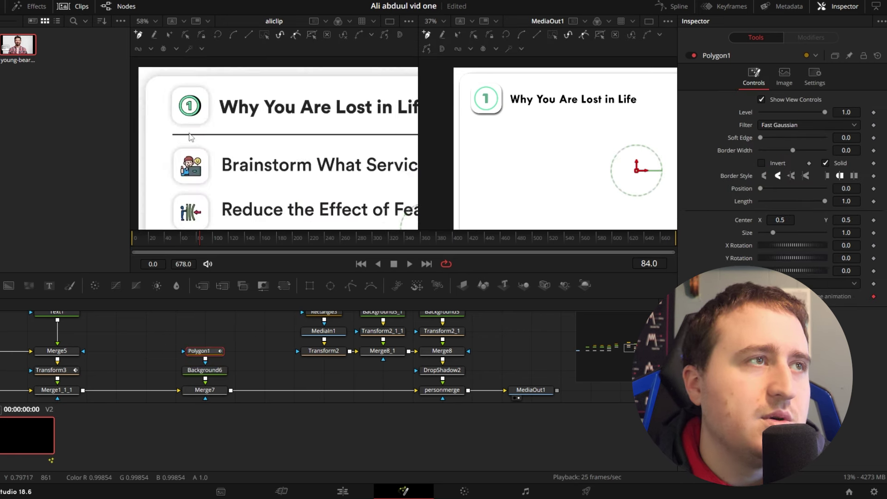
scroll(259, 135, up, 5)
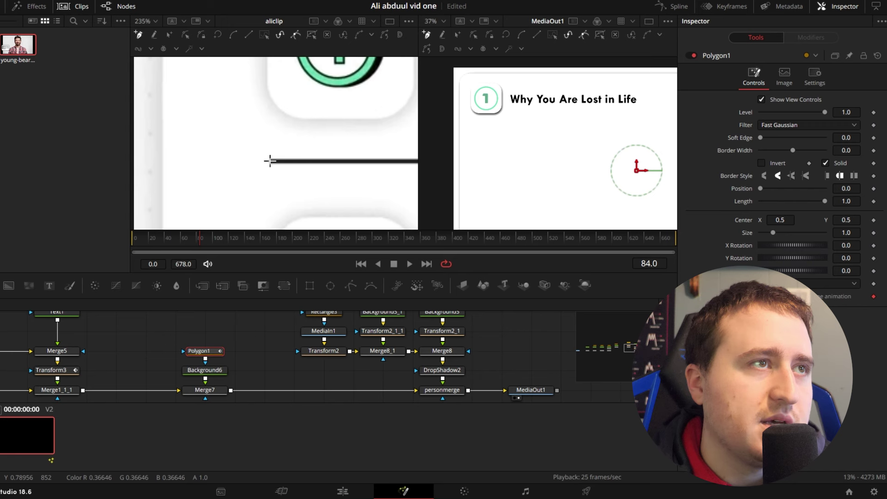
click(270, 160)
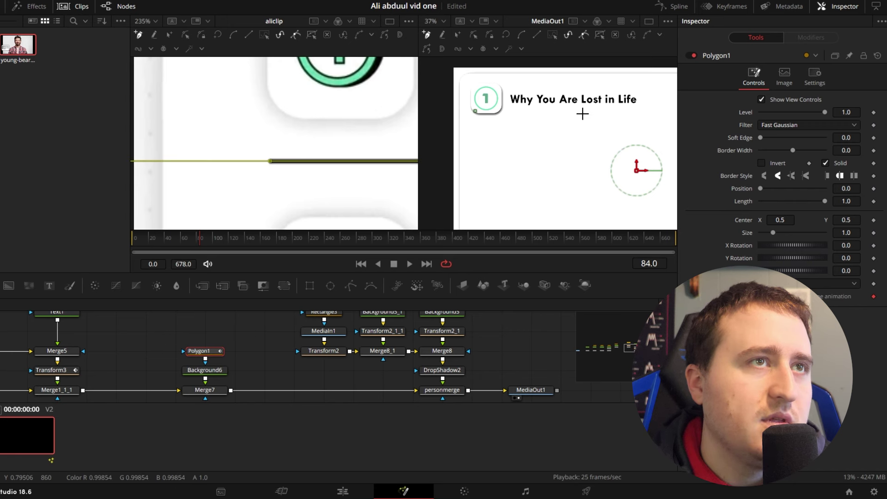
Finish Polygon1's line with a second point at the right end of the reference clip's divider.
scroll(593, 124, down, 3)
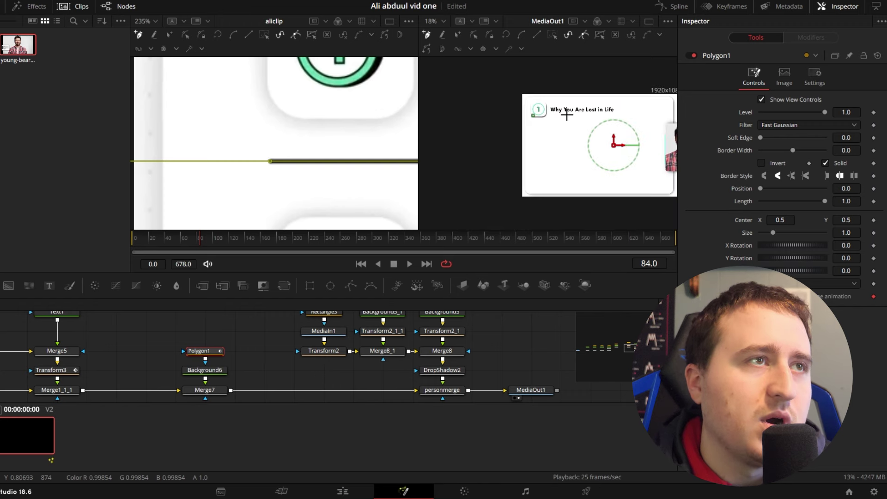
drag(368, 176, 167, 168)
scroll(314, 165, down, 3)
drag(366, 166, 124, 158)
drag(379, 158, 113, 152)
scroll(325, 151, down, 4)
drag(395, 149, 299, 151)
scroll(321, 145, up, 6)
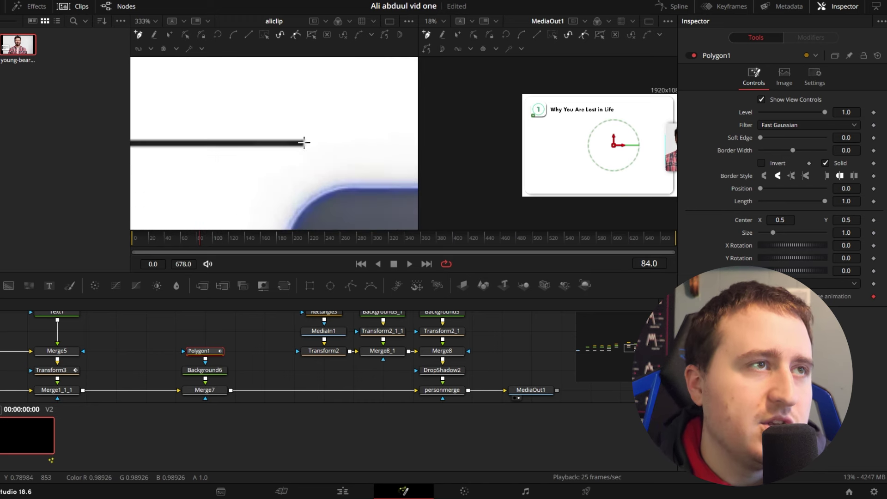
click(304, 142)
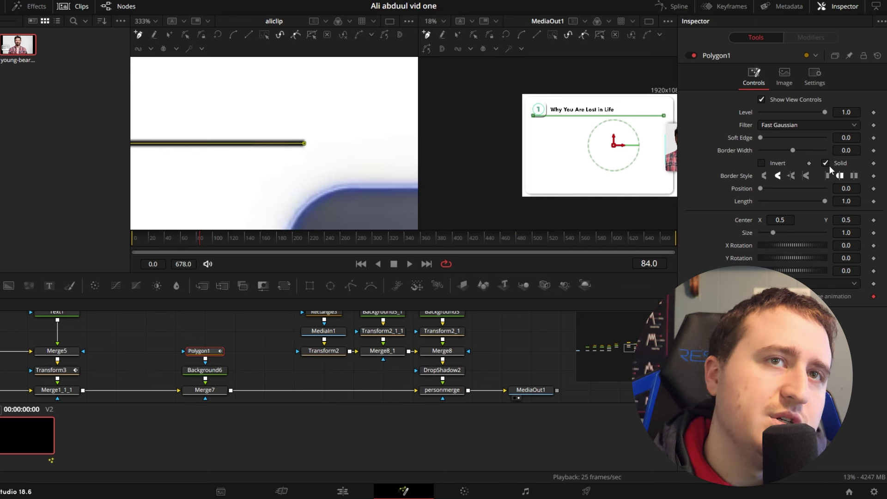
Turn off Solid on Polygon1, set its border width to 0.0057, and save the project.
click(824, 163)
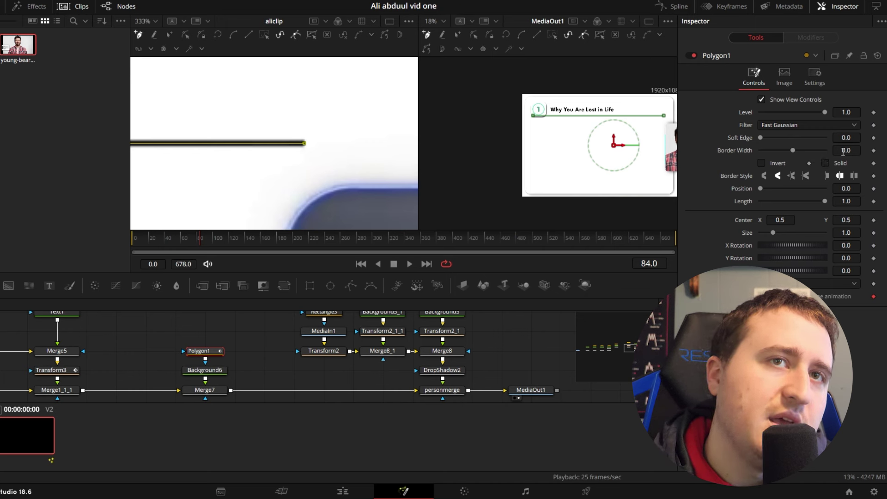
click(844, 150)
text(0.0056)
key(Return)
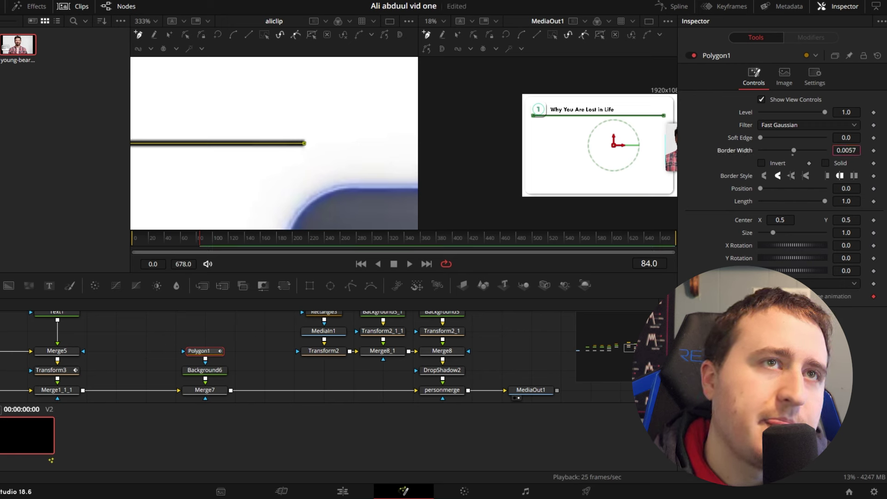
click(507, 339)
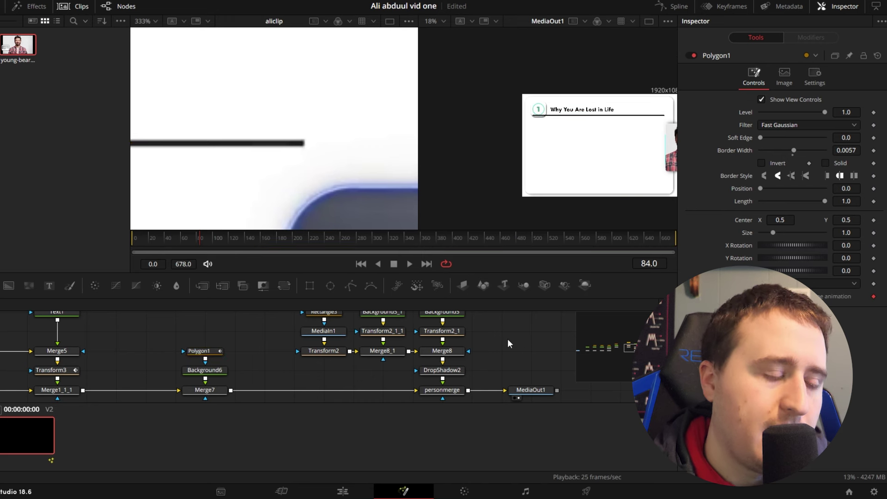
key(ctrl+s)
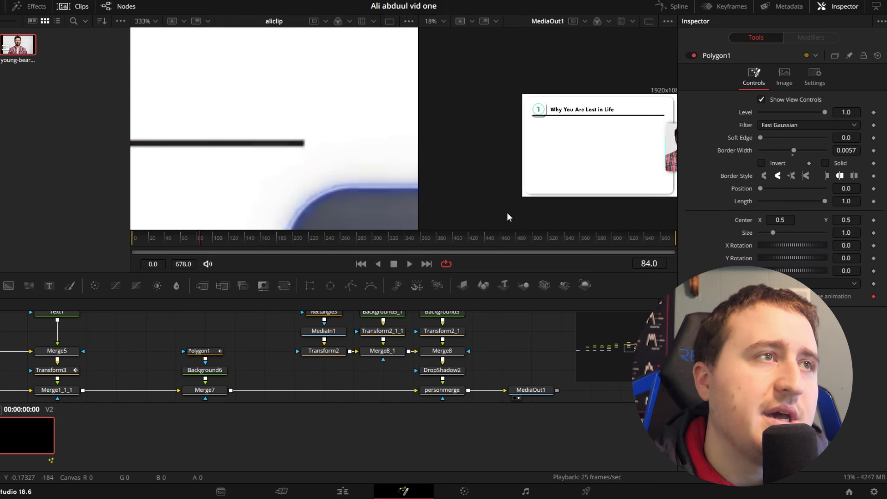
Insert a Transform node between Background6 and Merge7, and lower the divider line by setting its center Y to 0.455.
scroll(240, 135, down, 10)
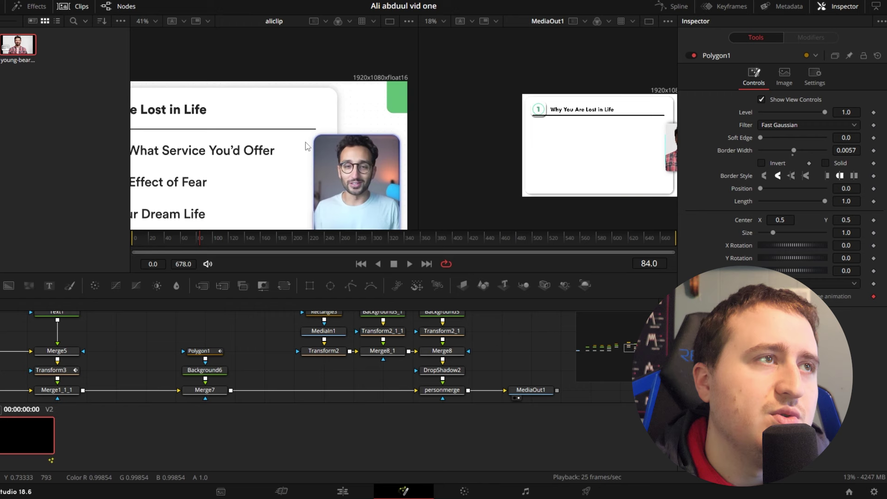
mouse_move(409, 124)
mouse_down()
mouse_move(424, 120)
mouse_move(298, 121)
mouse_move(405, 113)
mouse_up()
click(208, 371)
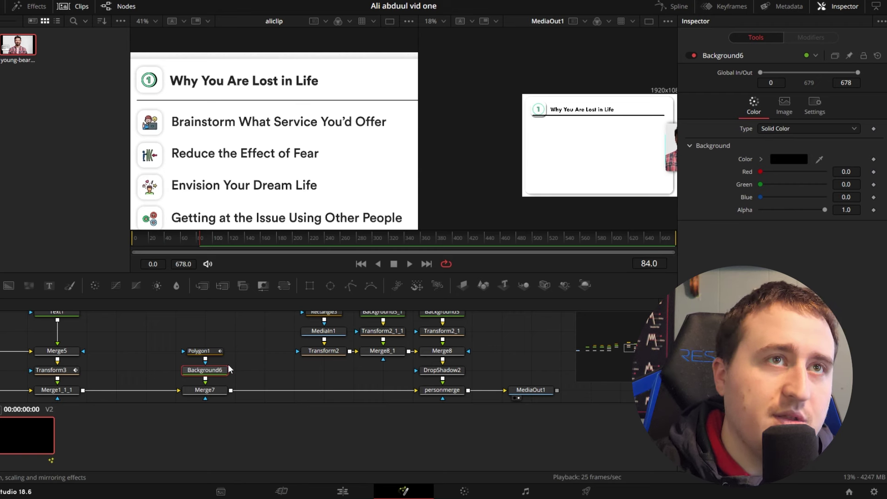
key(Return)
drag(175, 328, 216, 365)
click(217, 364)
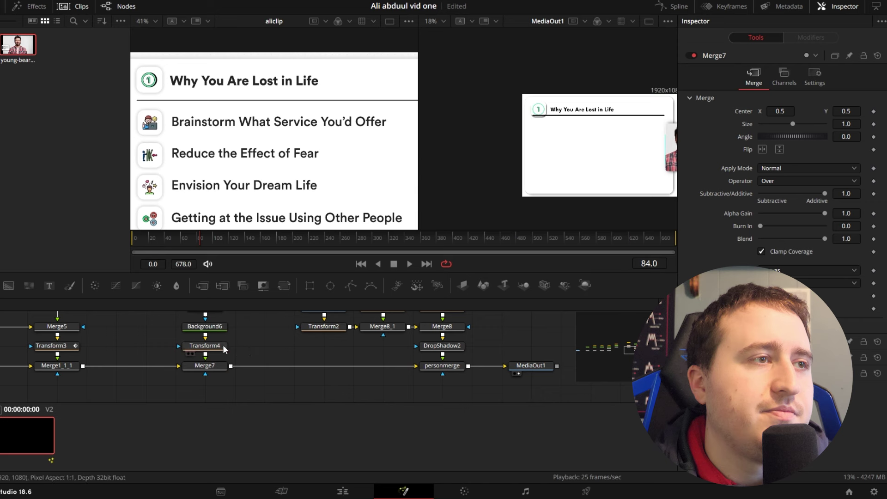
click(222, 345)
drag(848, 109, 827, 109)
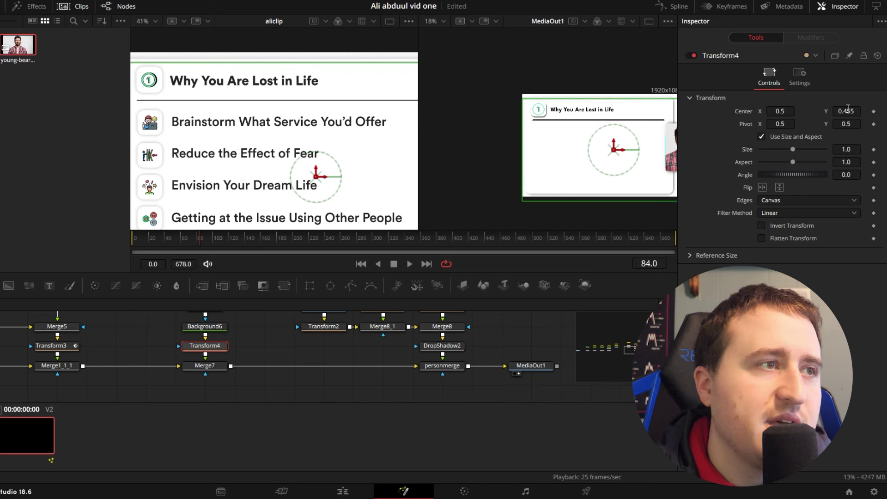
scroll(256, 337, up, 2)
Thin the divider line by setting Polygon1's border width to 0.0033.
click(204, 333)
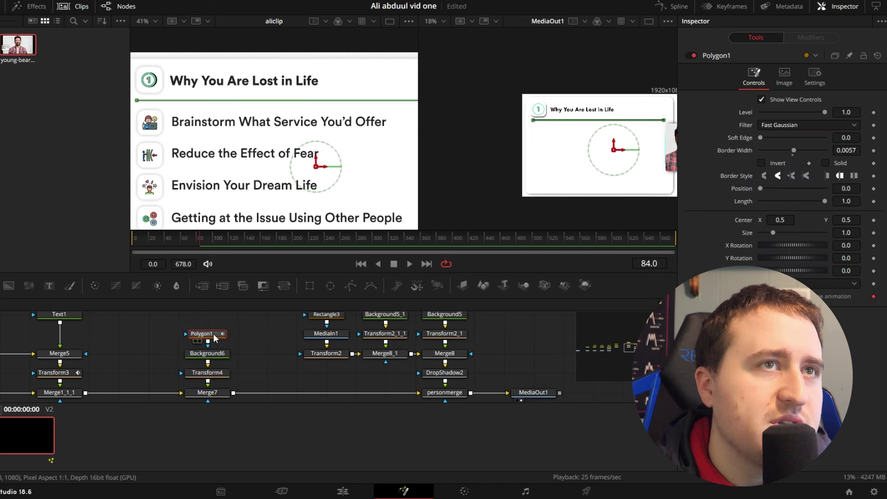
drag(846, 151, 835, 151)
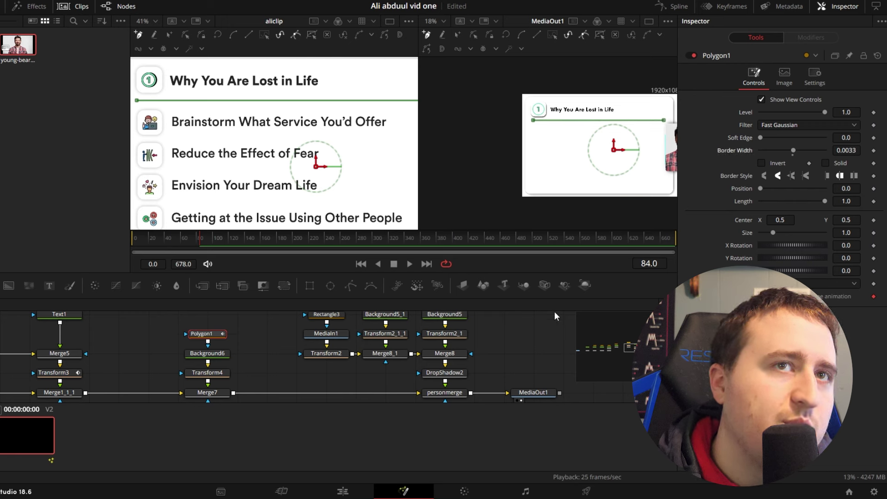
click(519, 352)
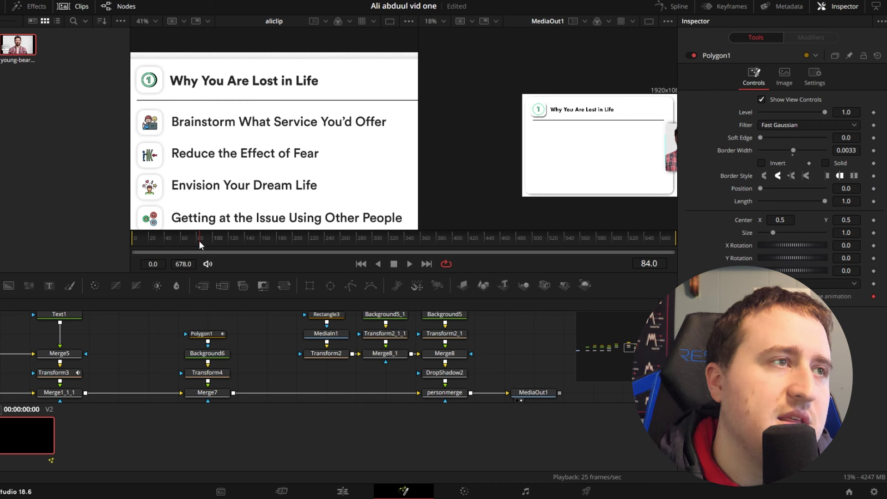
At frame 47, add keyframes to Polygon1's border width and length.
drag(198, 240, 170, 240)
click(203, 334)
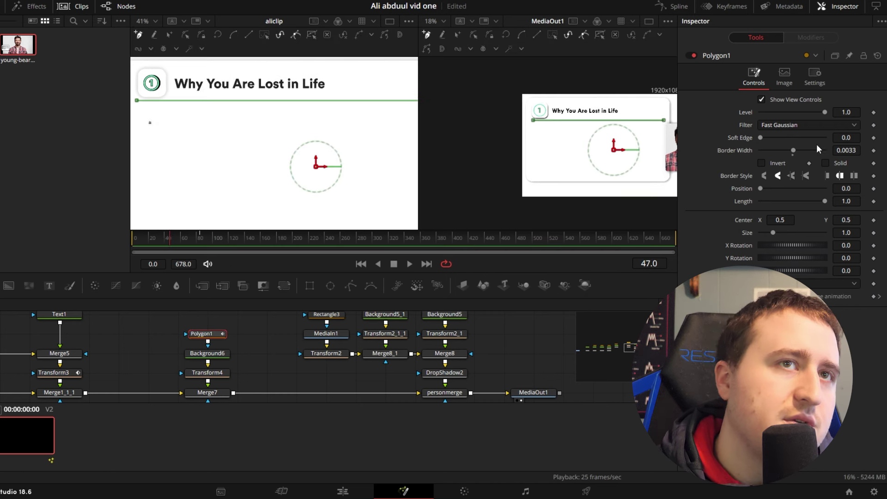
click(873, 150)
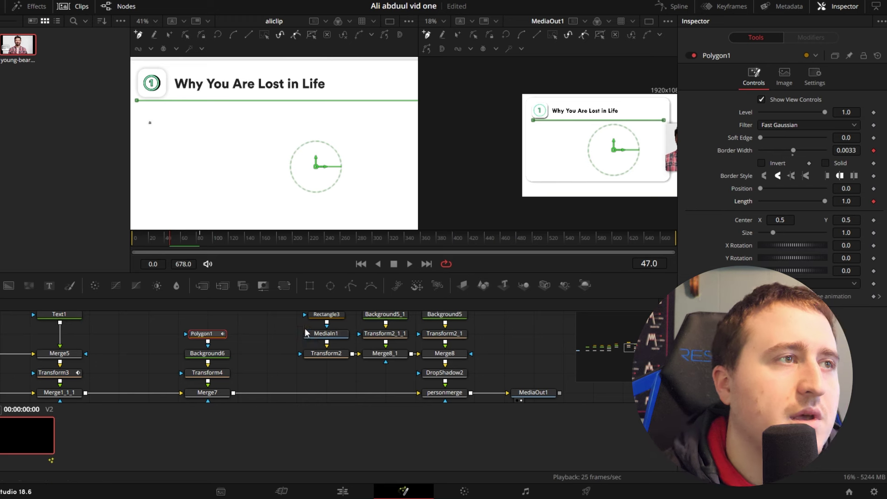
At frame 73, keyframe Polygon1's border width at 0.0033 and its length at 1.0.
drag(171, 235, 183, 237)
click(267, 351)
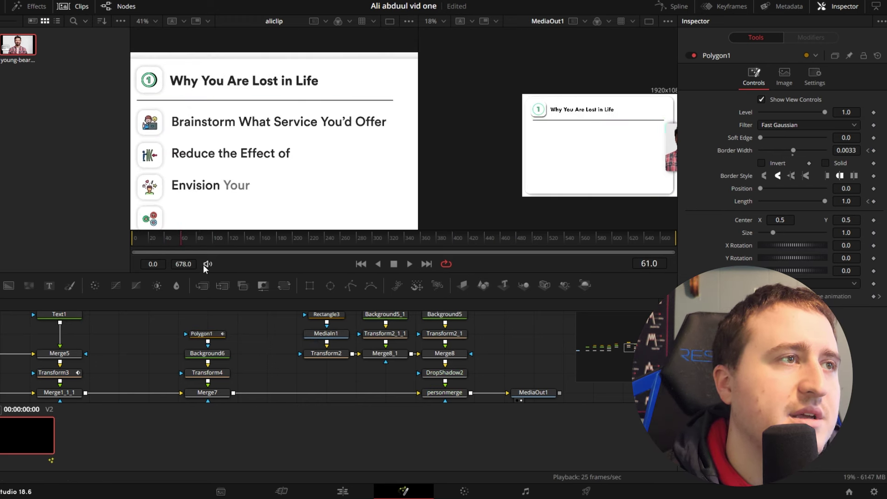
click(202, 333)
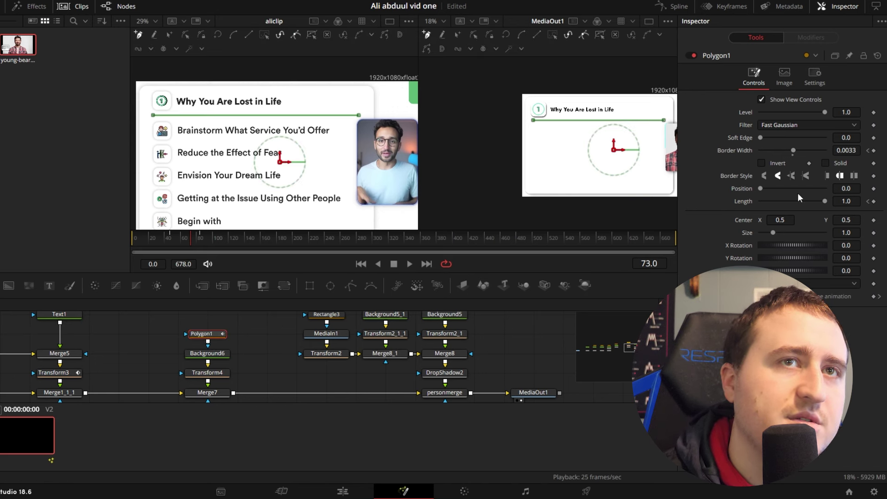
click(873, 151)
click(873, 202)
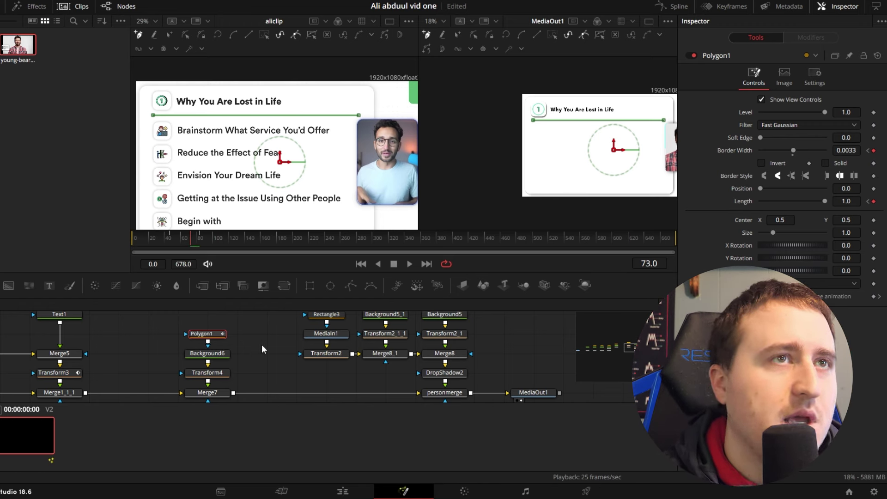
Return to the keyframe at frame 47 and set Polygon1's length and border width to 0.0.
click(868, 202)
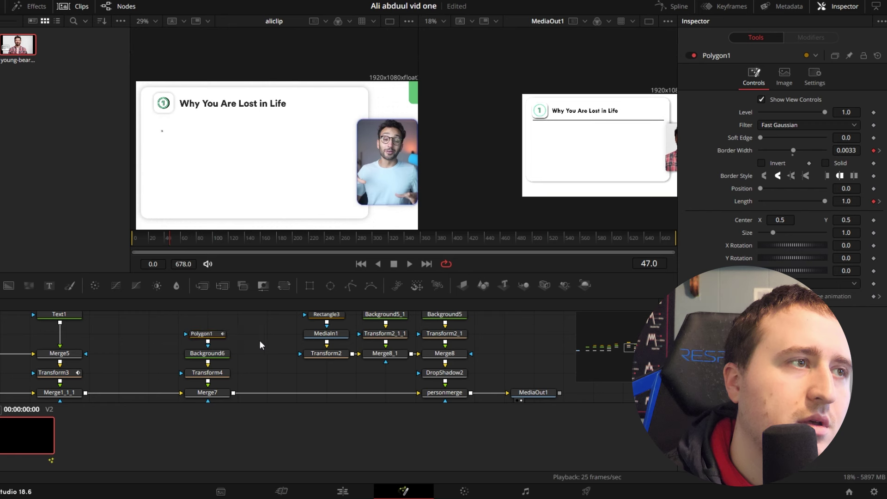
click(204, 333)
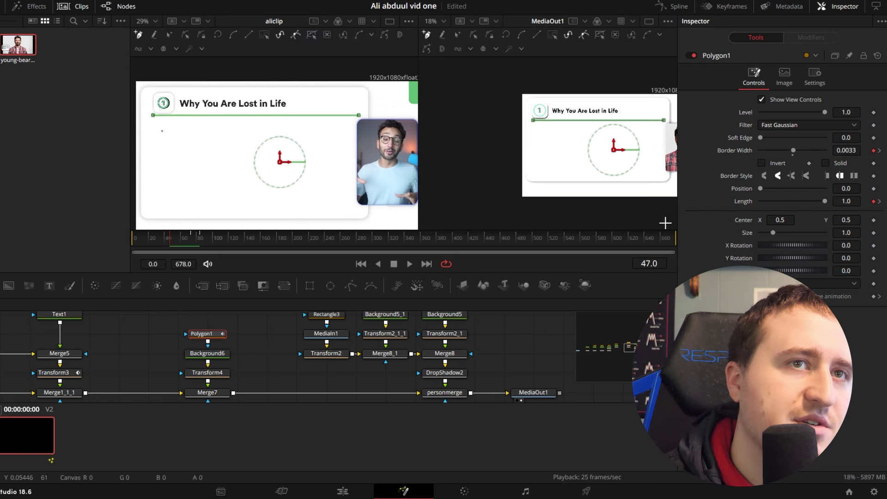
drag(824, 201, 674, 203)
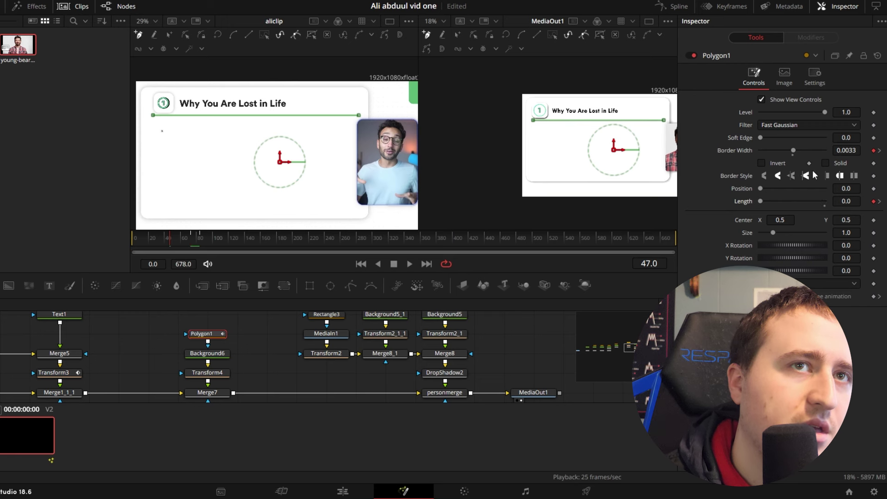
drag(793, 155, 792, 156)
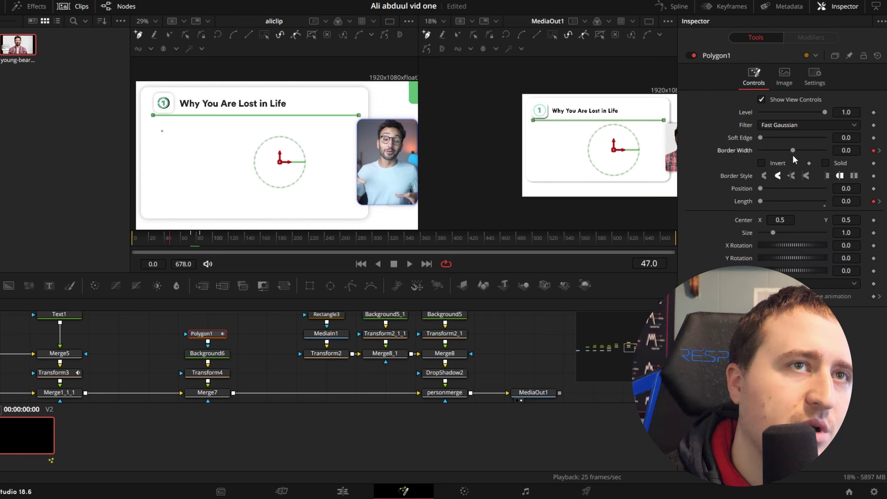
click(494, 336)
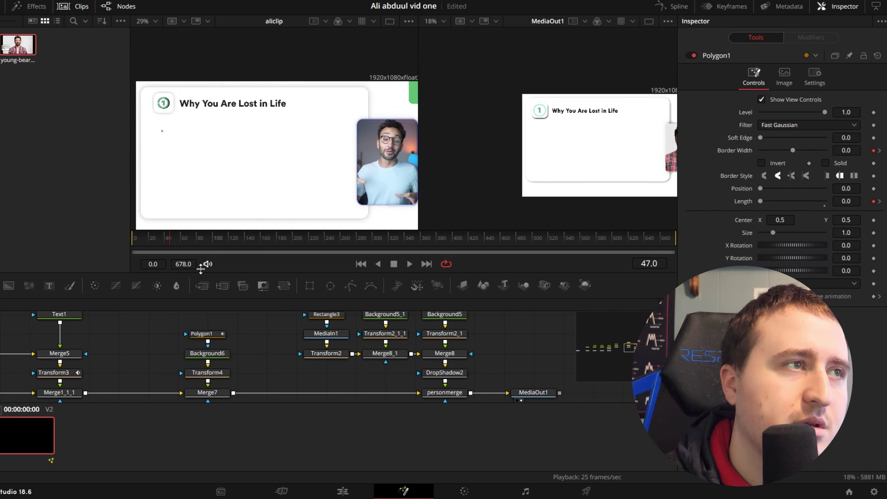
Smooth all of Polygon1's keyframes in the spline editor, and close the editor.
click(203, 334)
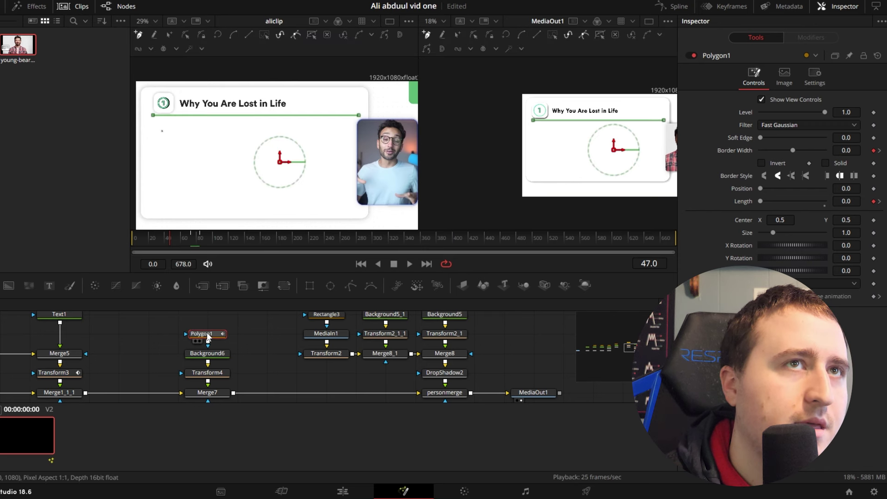
click(675, 6)
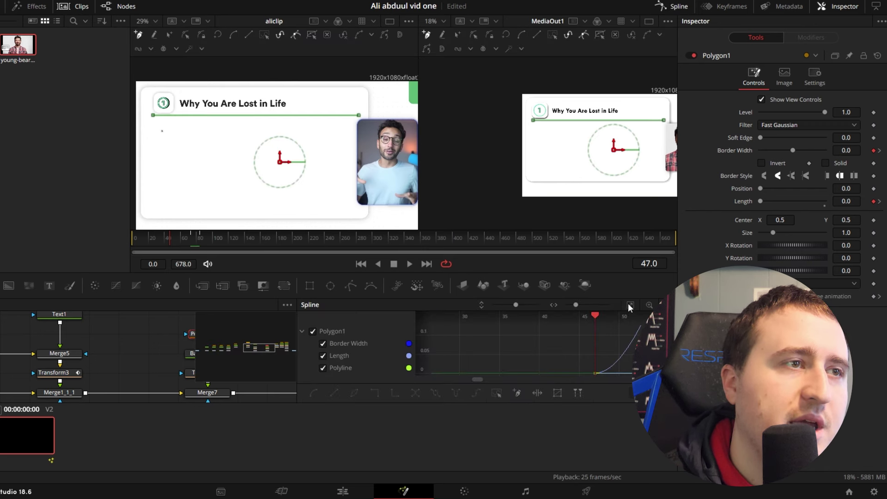
drag(183, 330, 103, 340)
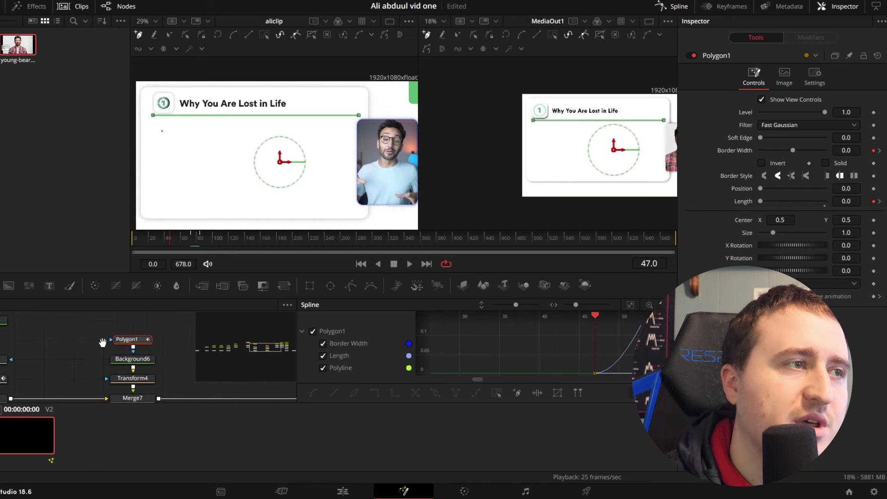
click(630, 304)
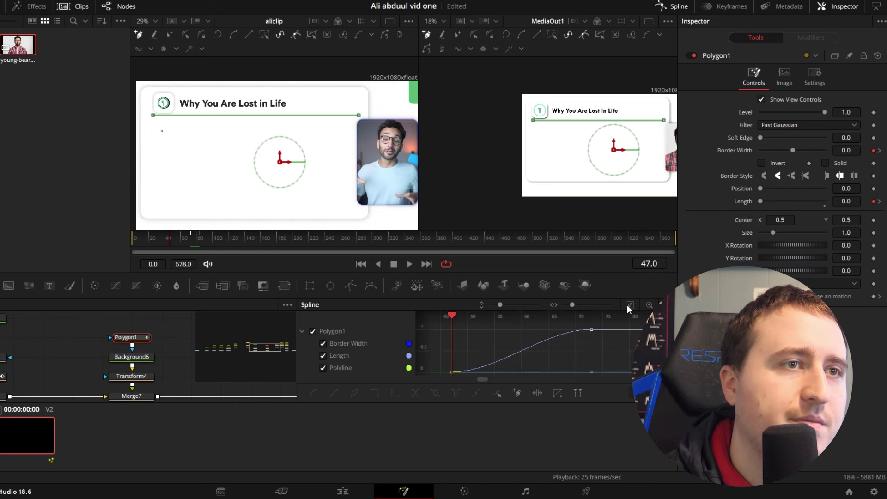
key(ctrl+a)
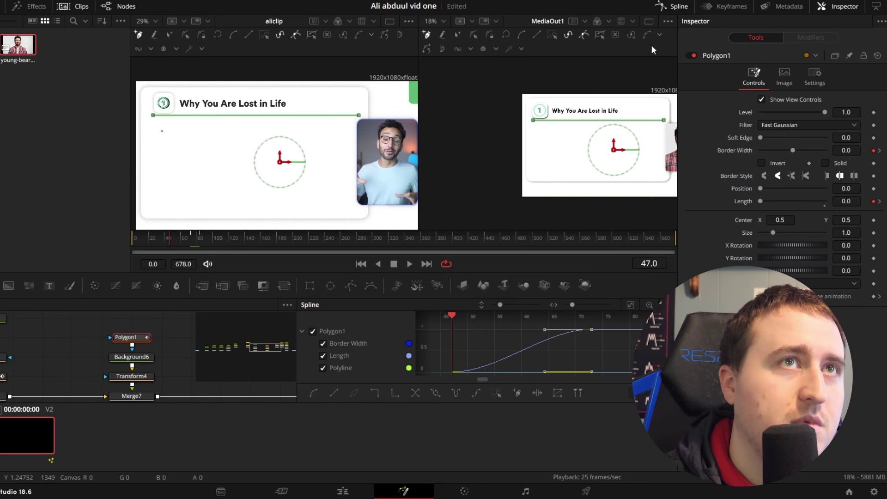
click(673, 6)
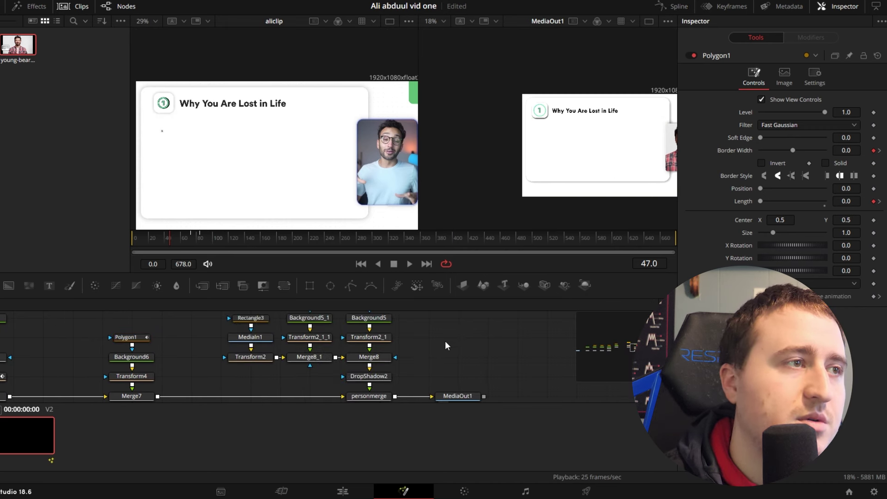
Save the project and play the title card animation from frame 0 past the divider line's draw-on.
key(ctrl+s)
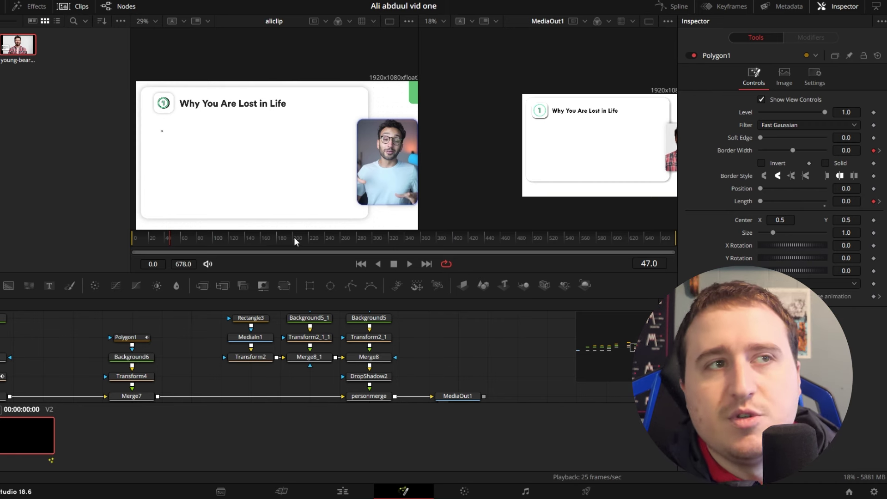
click(168, 242)
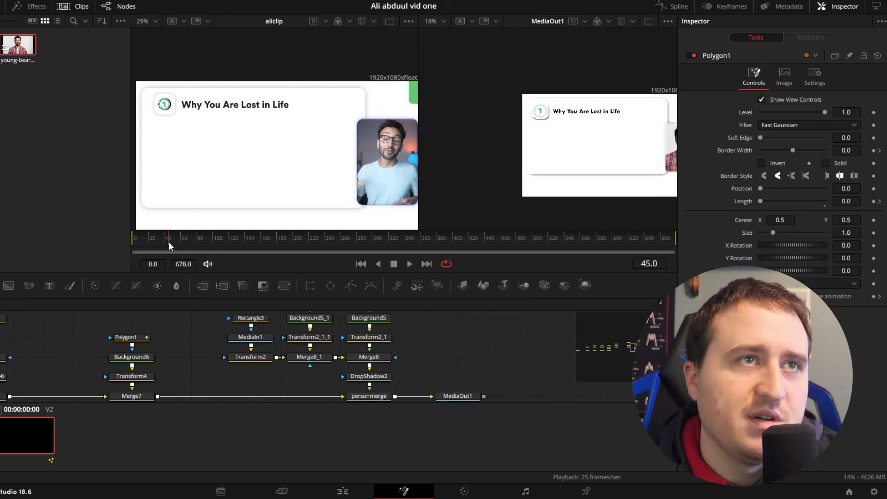
drag(169, 242, 121, 237)
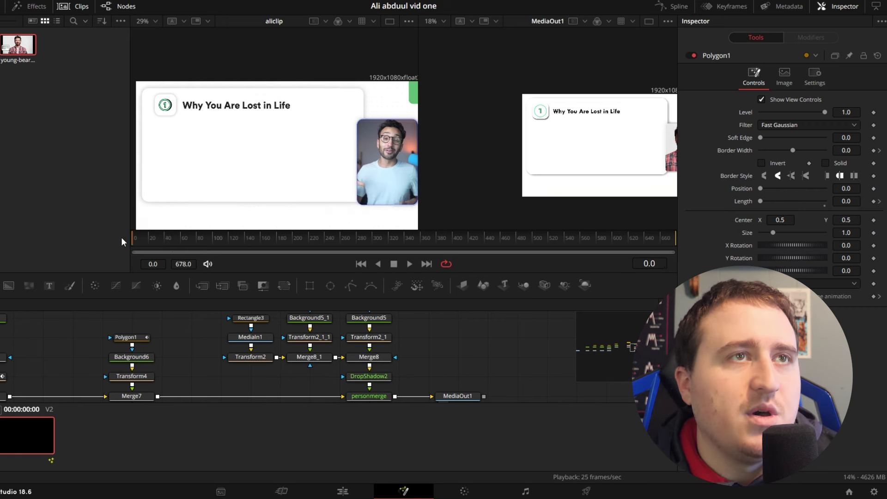
key(space)
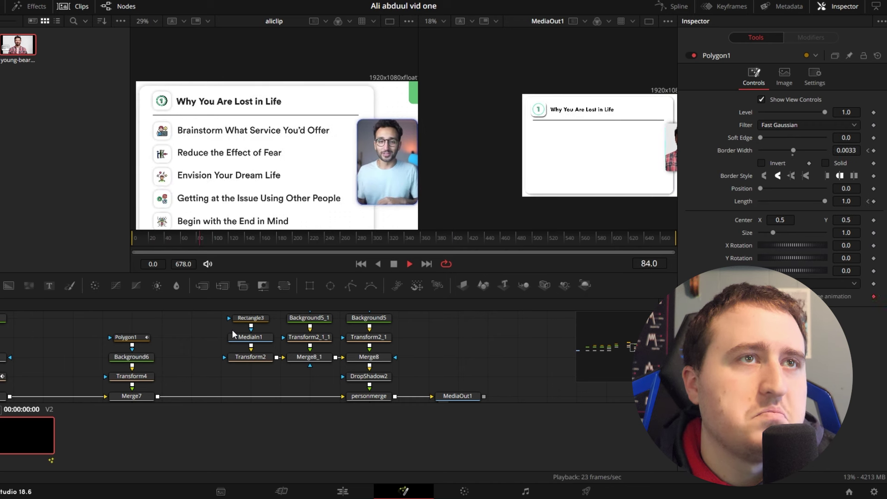
key(space)
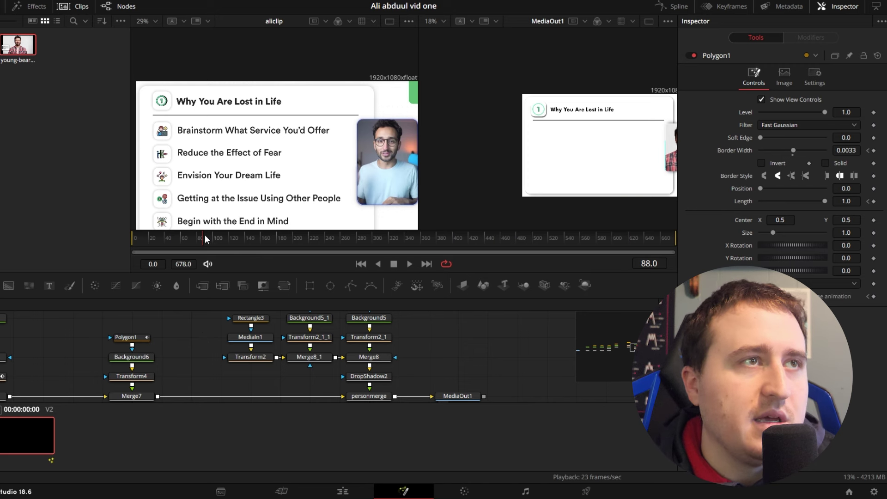
Park the playhead at frame 88 and move MediaOut1 further along the node graph, away from personmerge.
mouse_move(202, 236)
mouse_down()
mouse_move(123, 245)
mouse_move(201, 247)
mouse_up()
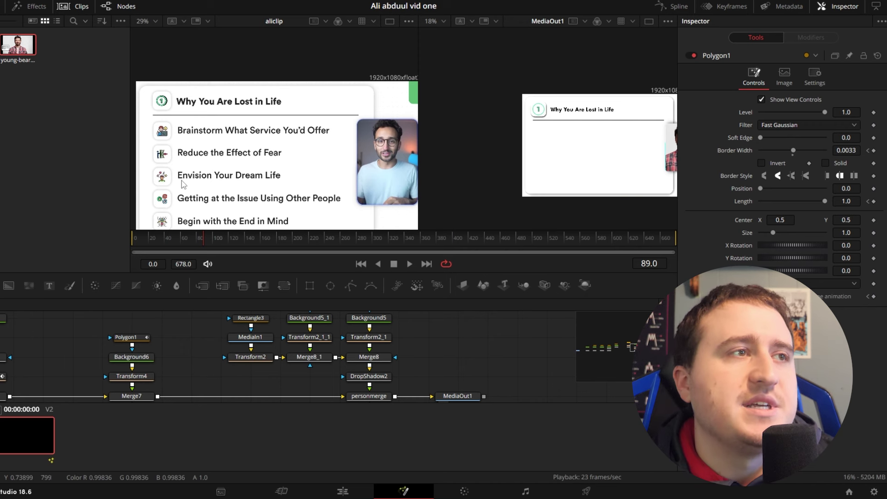
click(203, 242)
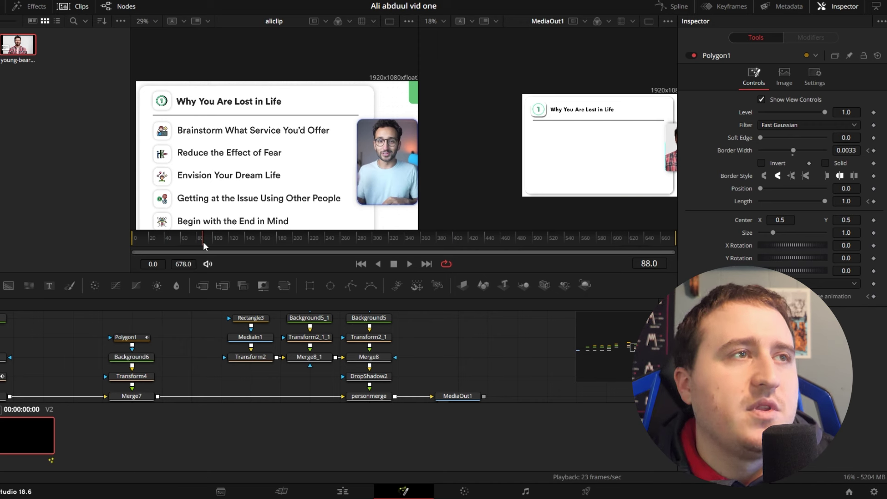
drag(457, 396, 633, 396)
drag(522, 362, 530, 400)
Copy the heading's node group, from Rectangle2_1 through Text1 to Merge1_1_1, and paste it after personmerge.
click(416, 360)
mouse_move(343, 338)
mouse_down()
mouse_move(249, 348)
mouse_move(459, 373)
mouse_up()
mouse_move(73, 354)
mouse_down()
mouse_move(187, 330)
mouse_move(289, 345)
mouse_up()
drag(130, 350, 448, 359)
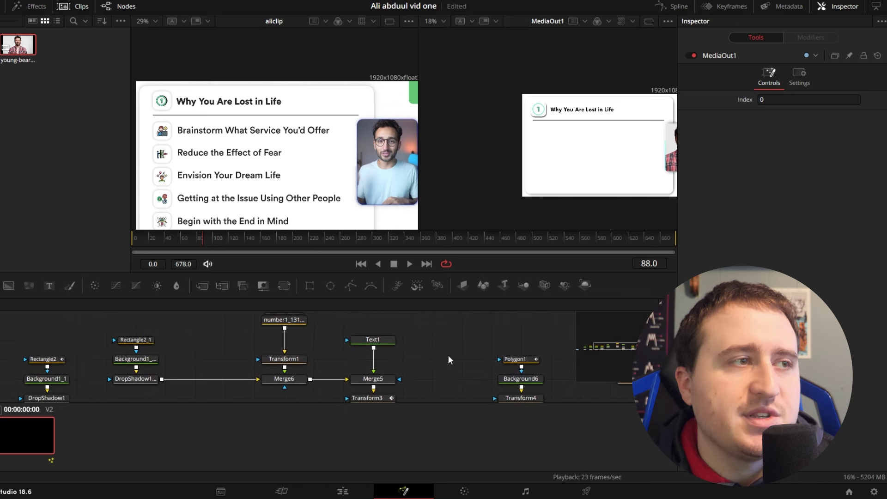
drag(160, 335, 167, 343)
drag(123, 320, 417, 394)
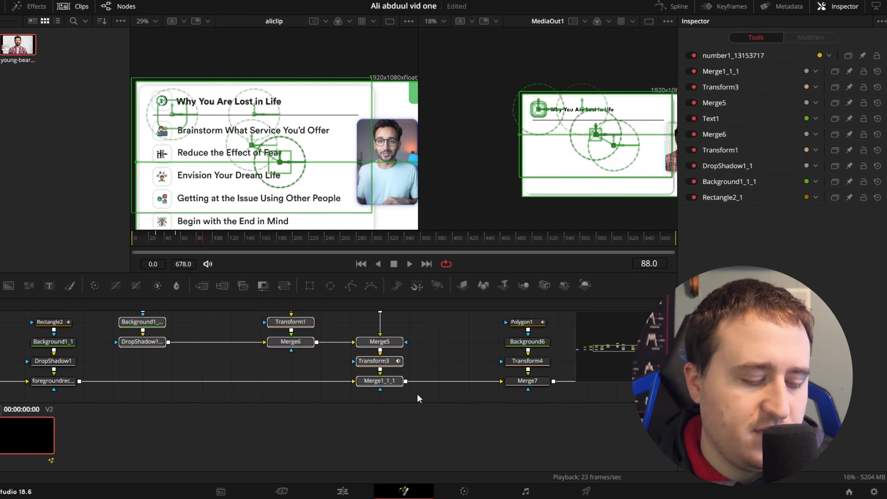
drag(471, 342, 129, 368)
click(253, 328)
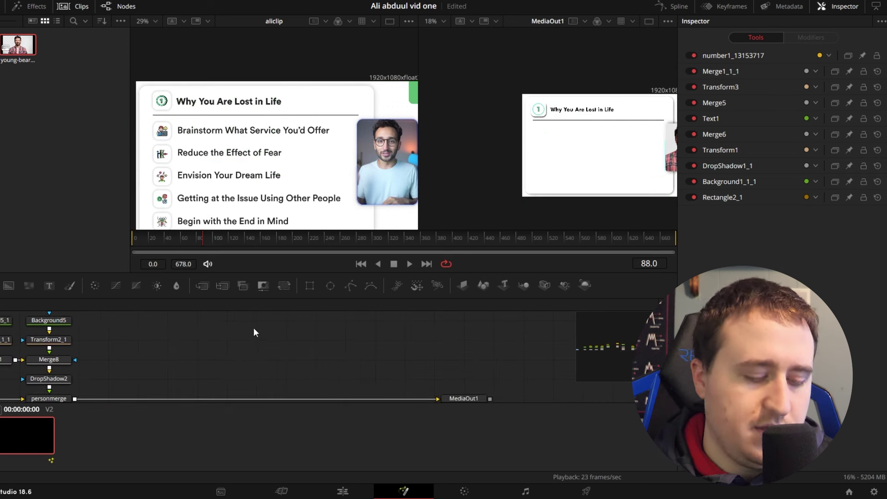
key(ctrl+v)
Move MediaOut1 much further along the node graph to make room for more node groups.
drag(498, 358, 514, 306)
scroll(305, 362, down, 3)
scroll(287, 354, up, 2)
drag(210, 353, 148, 388)
drag(400, 370, 313, 357)
click(413, 345)
drag(403, 374, 355, 339)
drag(360, 373, 611, 372)
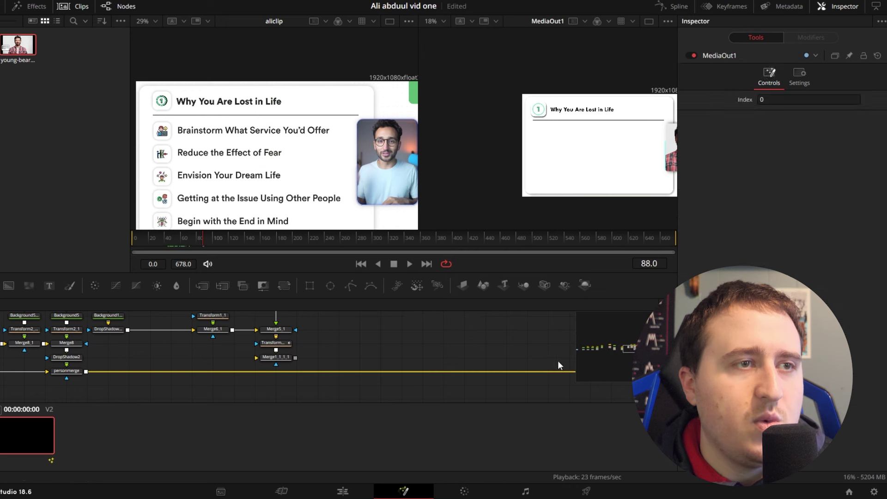
drag(492, 347, 303, 347)
scroll(313, 347, down, 3)
drag(359, 358, 601, 356)
drag(428, 335, 242, 332)
drag(403, 353, 522, 353)
Paste three more copies of the heading's node group, spaced out one after another along the node graph.
drag(206, 325, 466, 332)
drag(217, 339, 281, 356)
click(307, 347)
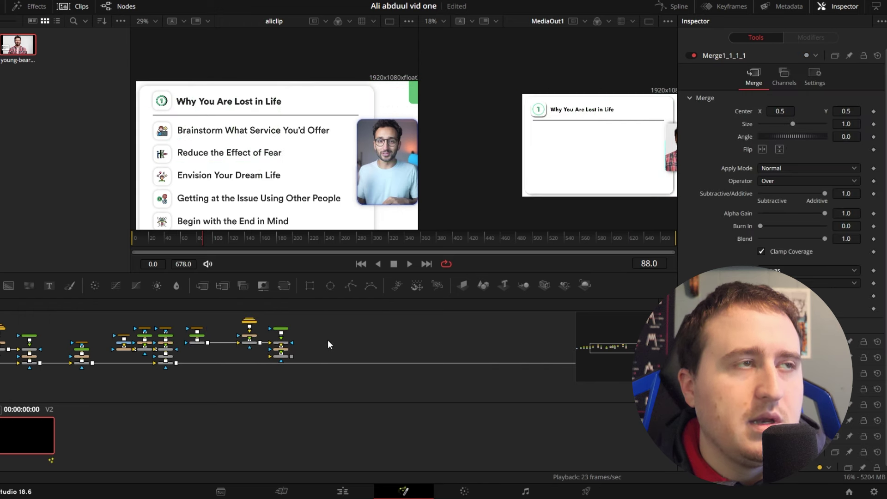
drag(242, 158, 247, 136)
drag(344, 313, 342, 322)
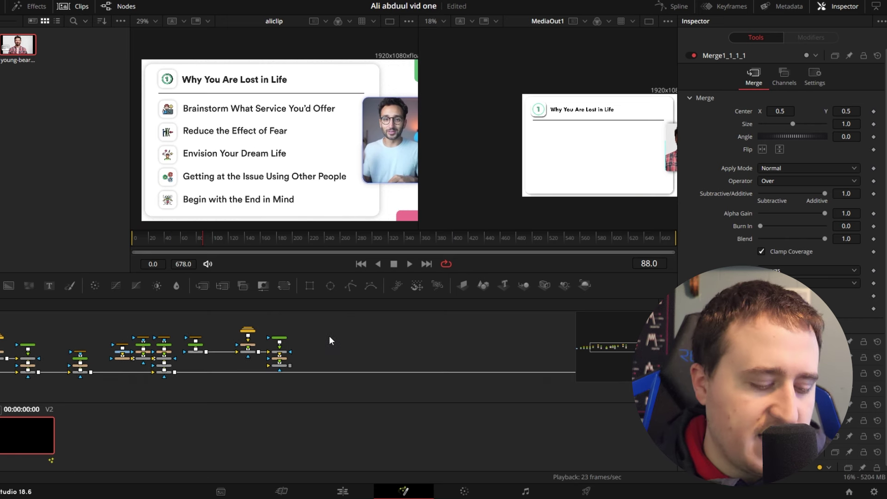
key(ctrl+v)
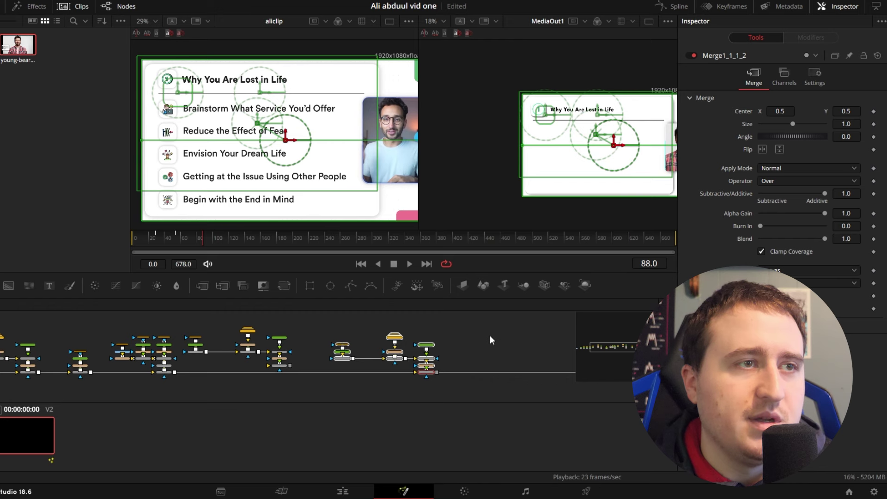
click(508, 340)
drag(507, 341, 295, 331)
key(ctrl+v)
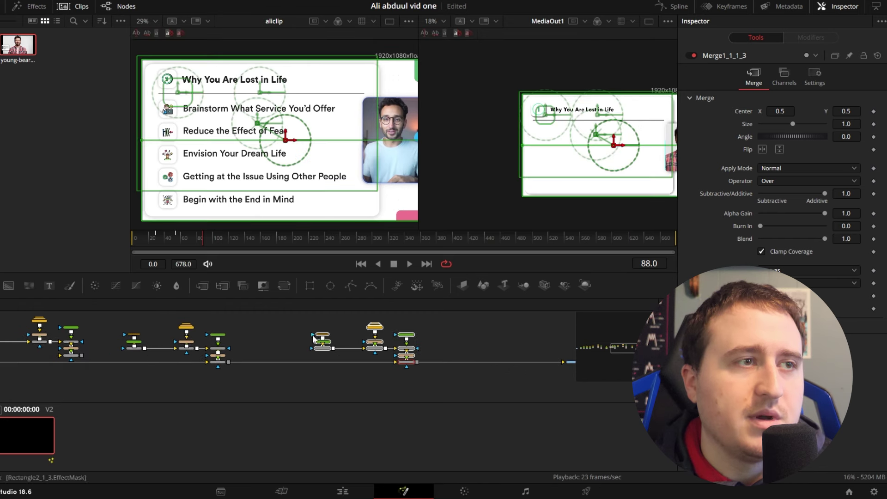
drag(423, 331, 277, 328)
click(340, 327)
key(ctrl+v)
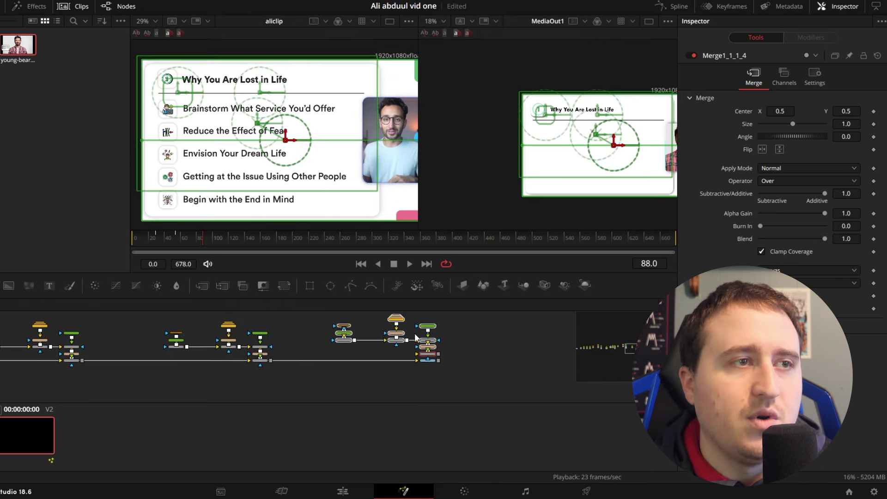
Move MediaOut1 clear of the fourth pasted group, leaving room for one more.
drag(448, 329, 390, 331)
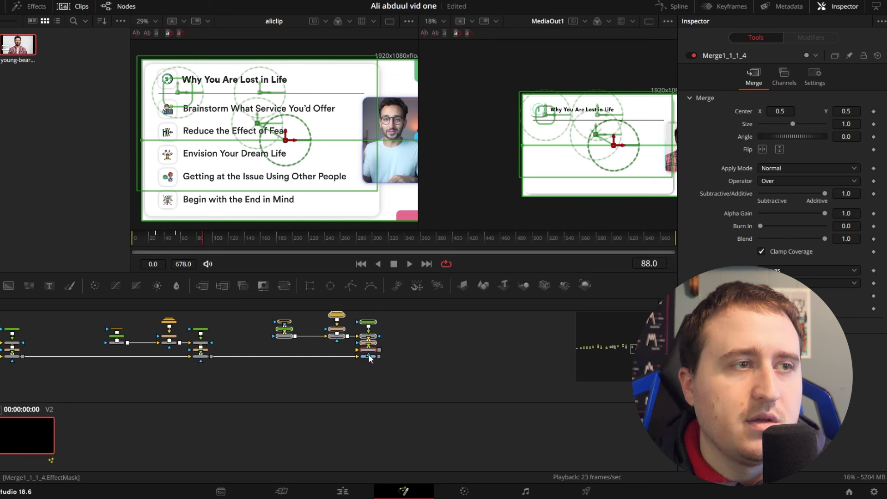
click(375, 381)
click(368, 356)
drag(374, 357, 645, 358)
drag(477, 350, 258, 349)
Paste a fifth copy of the heading's node group before MediaOut1 and save the project.
click(243, 329)
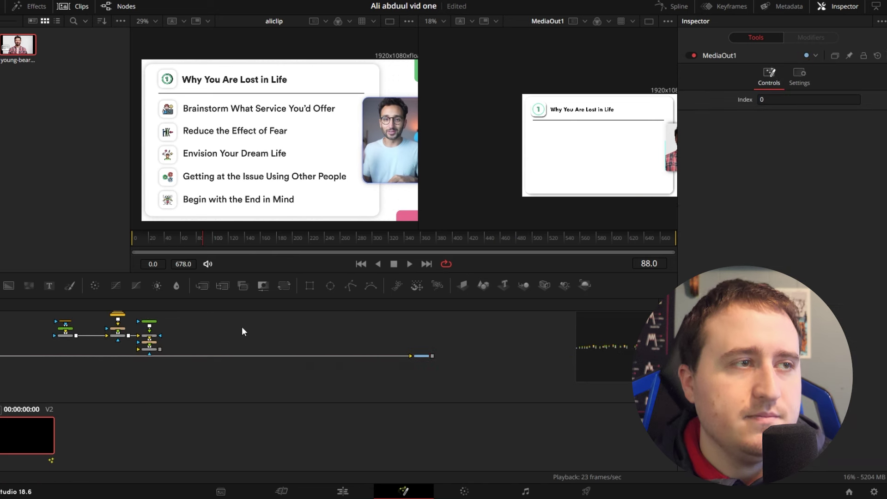
key(ctrl+v)
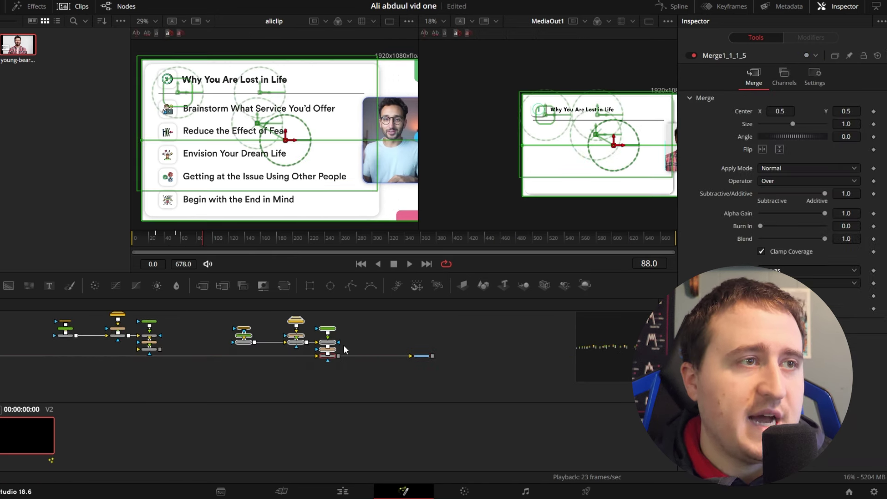
click(373, 339)
key(ctrl+s)
Insert the first pasted group into the main node line by placing Merge1_1_1_1 on the connection after personmerge.
drag(199, 340, 463, 338)
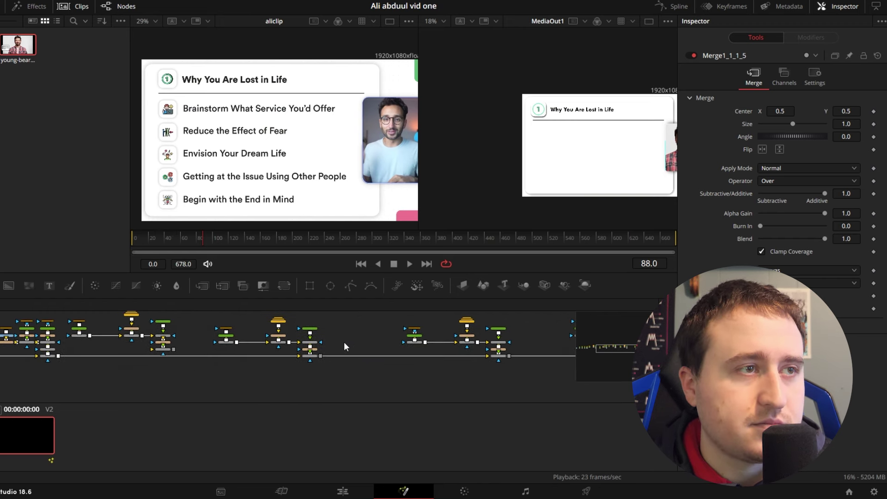
scroll(344, 346, up, 3)
drag(190, 351, 467, 357)
drag(308, 365, 343, 392)
drag(153, 323, 321, 374)
click(322, 373)
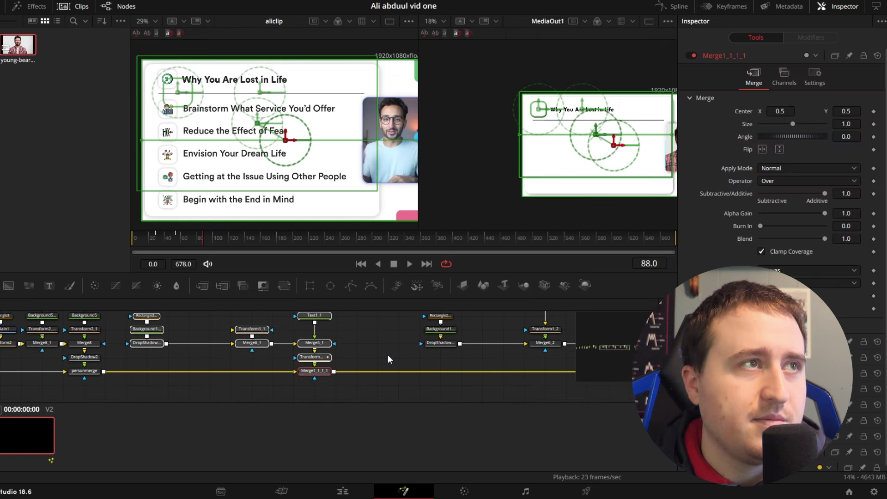
drag(387, 354, 256, 373)
drag(223, 349, 259, 354)
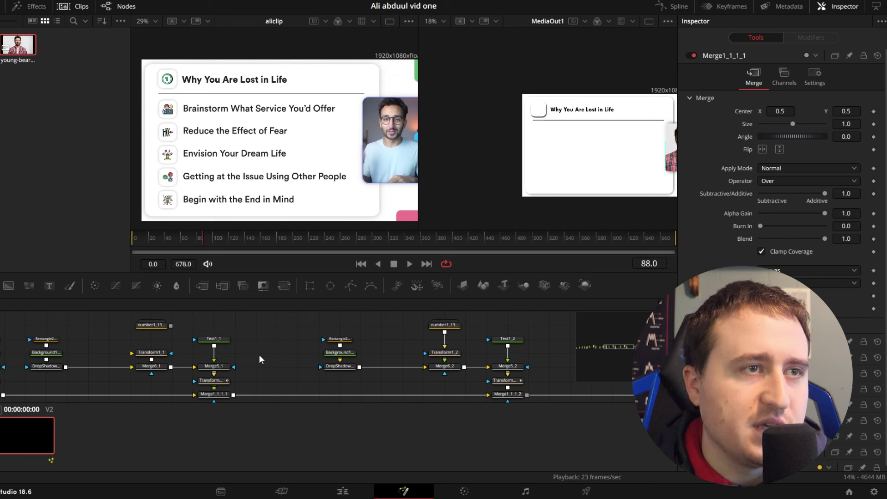
Select the second pasted group and insert its Merge1_1_1_2 into the main line after Merge1_1_1_1.
drag(417, 329, 339, 340)
drag(257, 322, 445, 383)
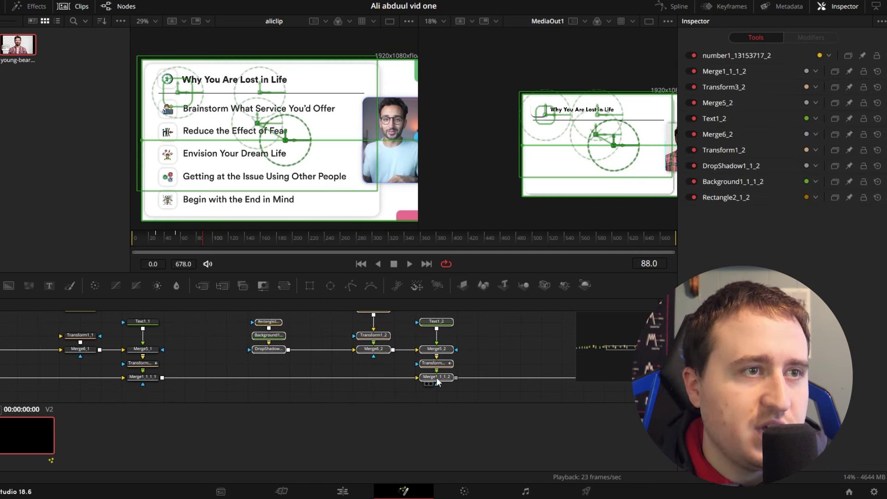
click(441, 380)
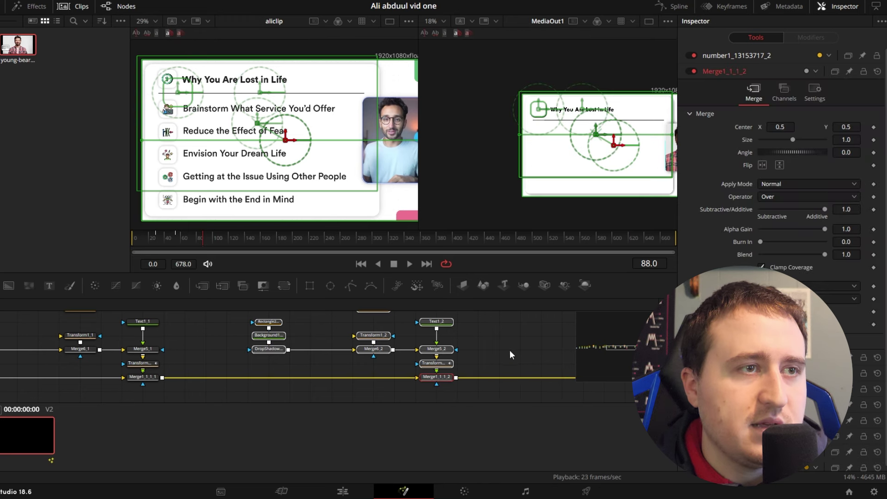
click(511, 350)
drag(510, 350, 217, 353)
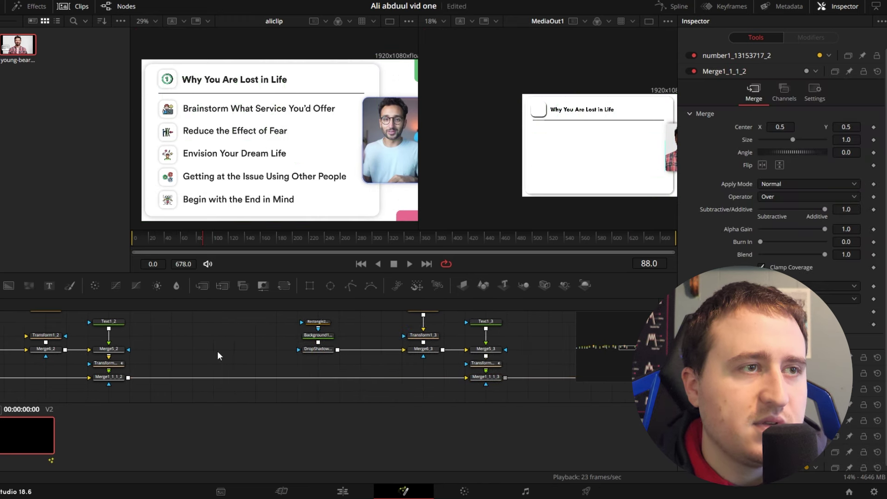
Select the third pasted group and insert its Merge1_1_1_3 into the main line after Merge1_1_1_2.
drag(359, 358, 253, 397)
drag(191, 335, 380, 381)
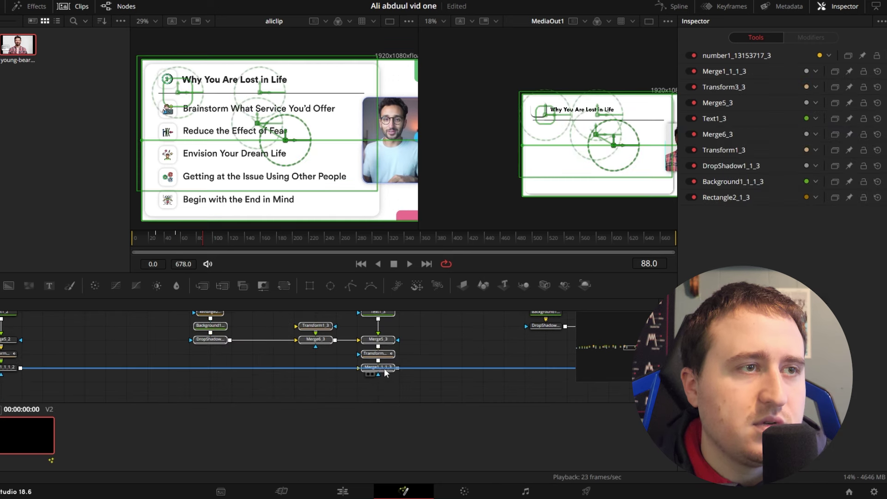
click(383, 369)
click(437, 346)
Select the fourth pasted group and insert its Merge1_1_1_4 into the main line after Merge1_1_1_3.
drag(478, 342, 230, 365)
drag(237, 330, 455, 403)
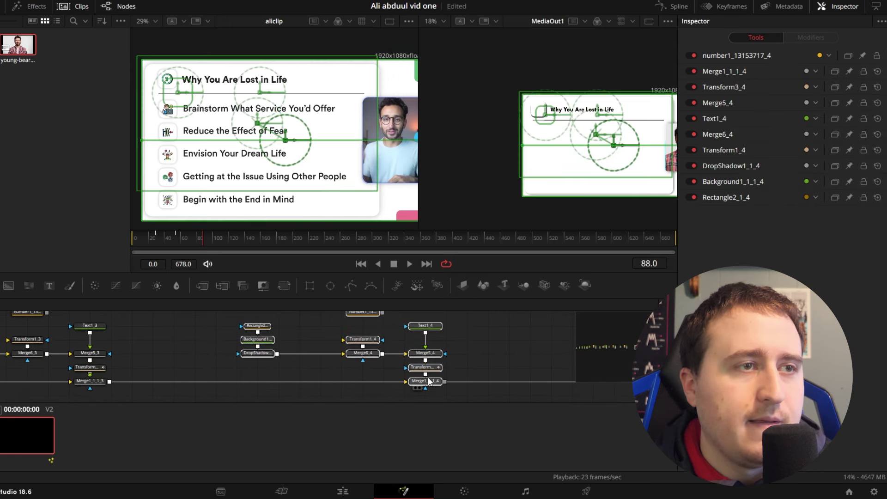
click(427, 375)
click(490, 352)
Insert the fifth pasted group's Merge1_1_1_5 into the main line before MediaOut1, and save the project.
drag(501, 343, 206, 352)
drag(318, 318, 507, 400)
click(489, 392)
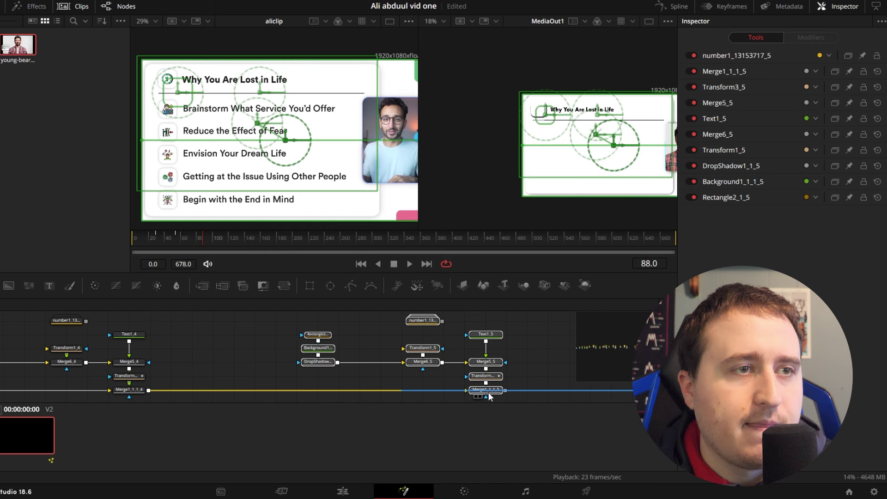
click(540, 359)
drag(540, 358, 445, 365)
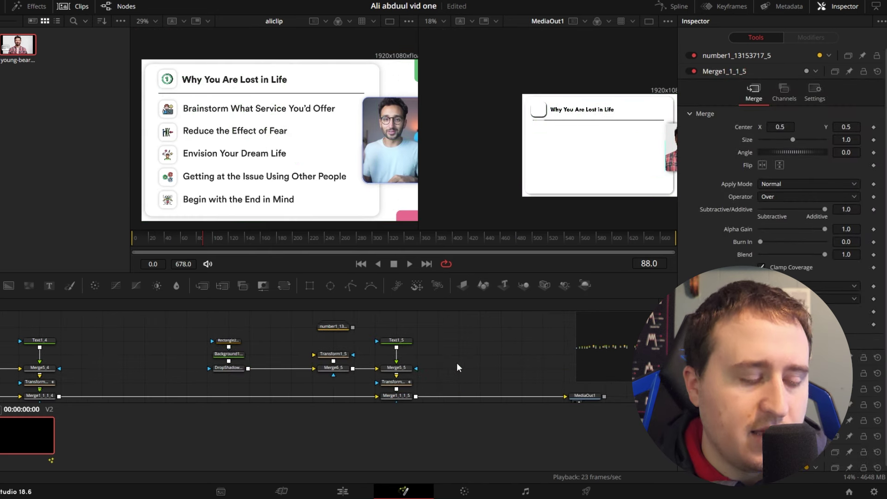
key(ctrl+s)
Disable the fifth and fourth list items' merges, Merge1_1_1_5 and Merge1_1_1_4, in the main line.
drag(297, 372, 514, 359)
drag(400, 364, 231, 344)
click(444, 363)
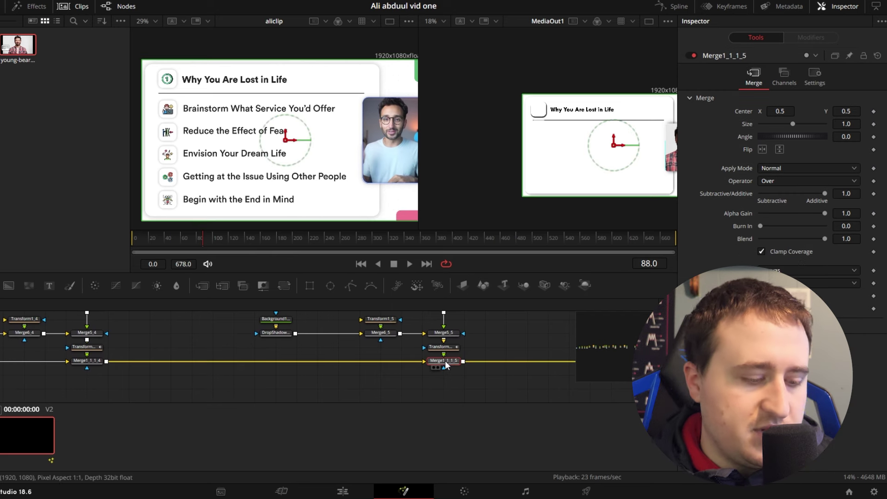
key(ctrl+p)
drag(261, 382, 473, 383)
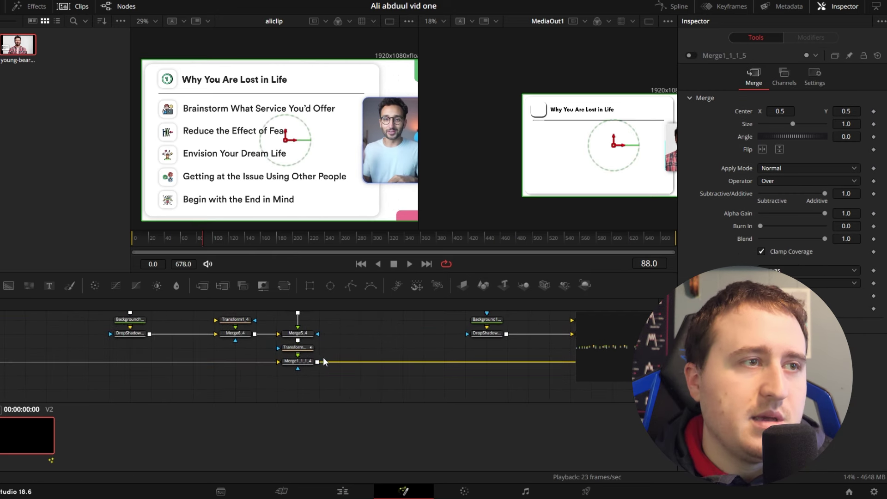
click(303, 365)
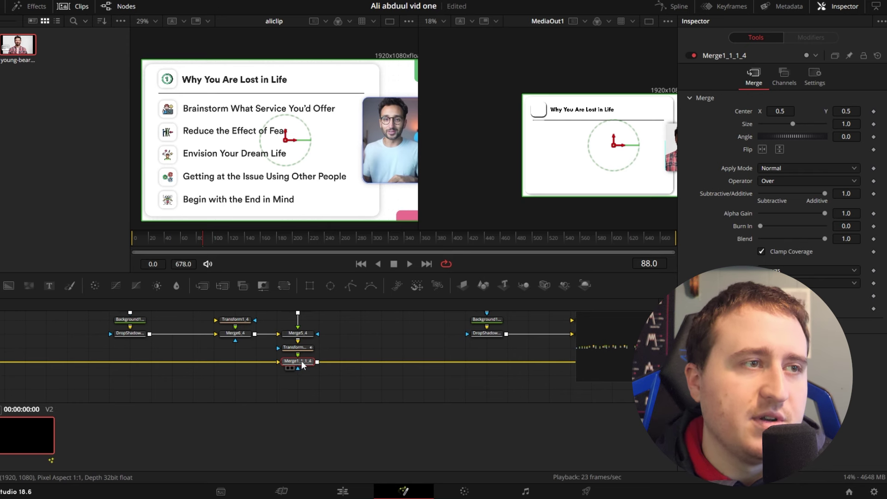
key(ctrl+p)
scroll(176, 362, left, 5)
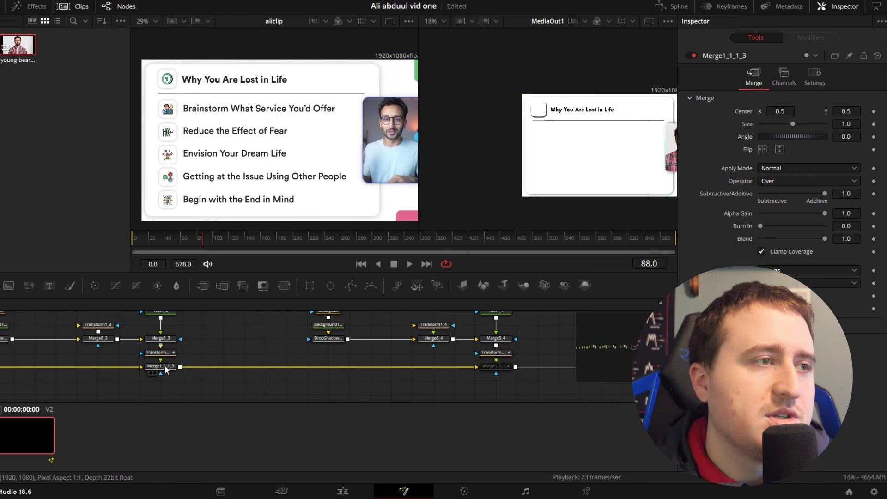
Disable Merge1_1_1_3 and Merge1_1_1_2 as well, leaving only the first list item's merge active.
click(164, 365)
key(ctrl+p)
scroll(208, 354, left, 10)
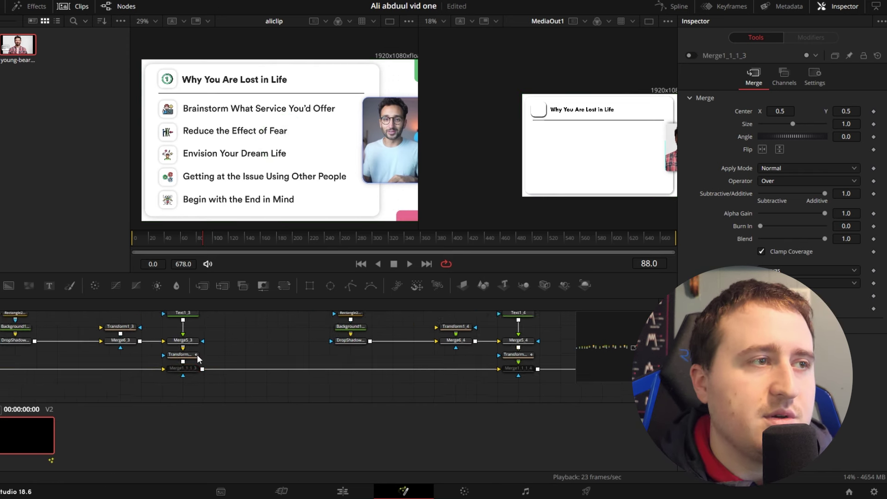
click(166, 348)
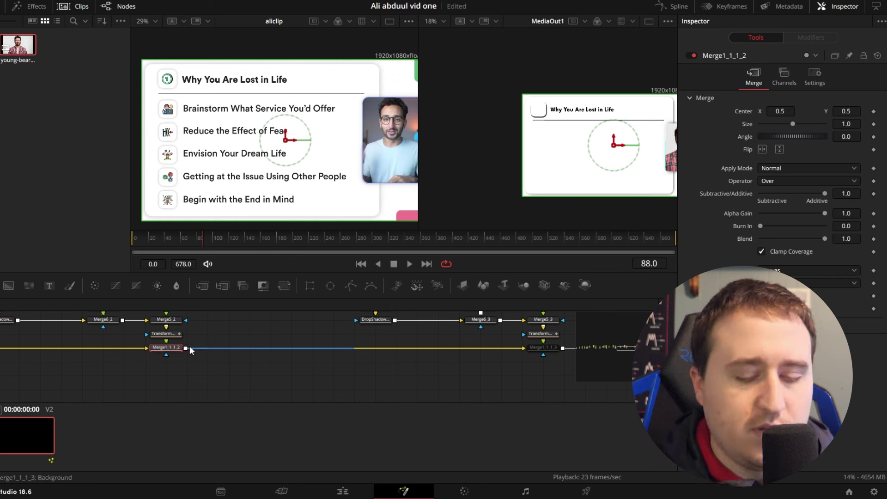
key(ctrl+p)
scroll(414, 370, left, 10)
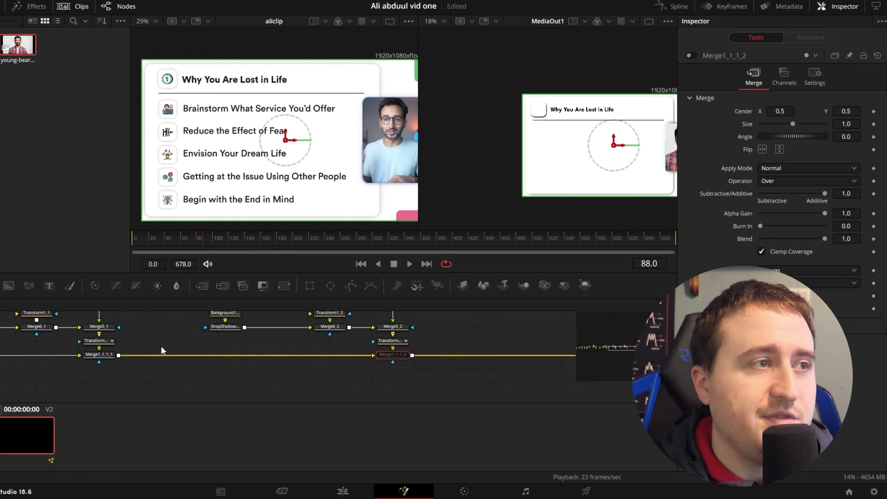
Delete the unconnected number1 icon groups above Transform1_1 and Transform1_2 in the first two list items.
scroll(415, 369, right, 5)
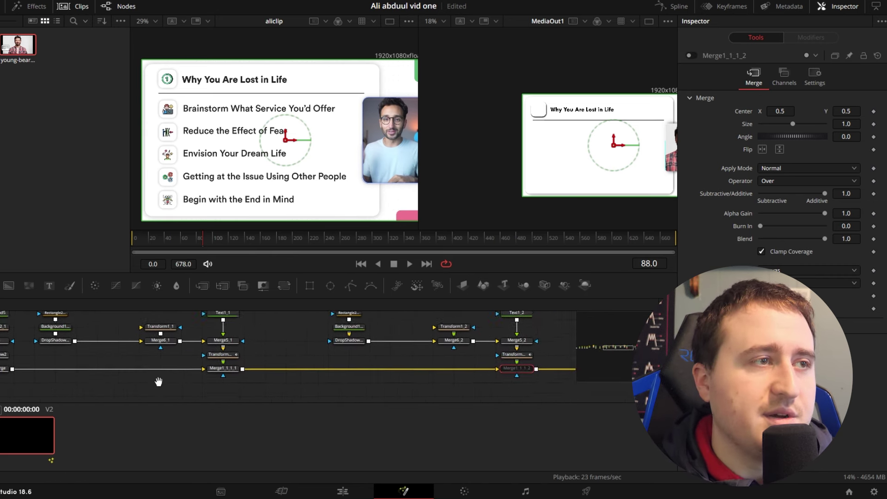
click(253, 363)
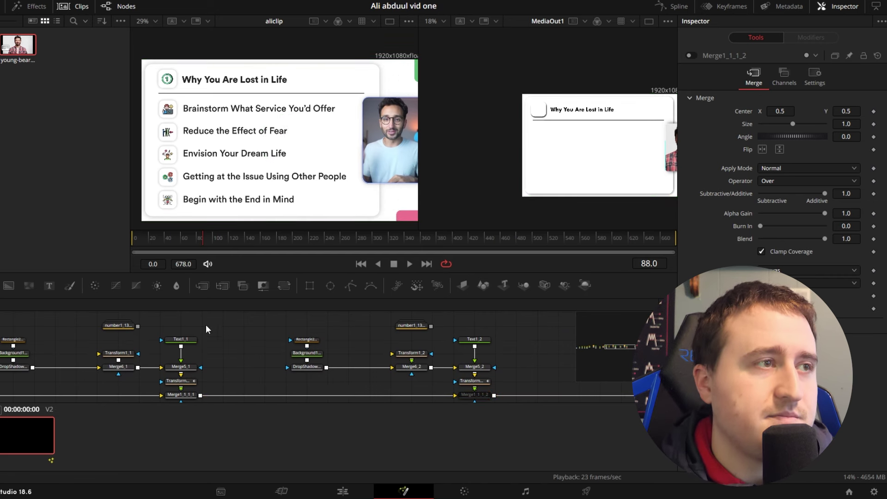
drag(254, 374, 391, 385)
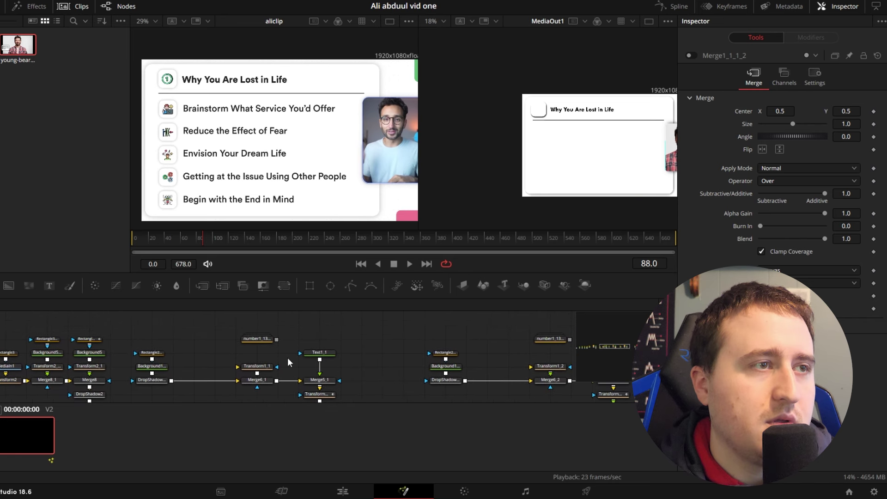
click(258, 339)
key(Delete)
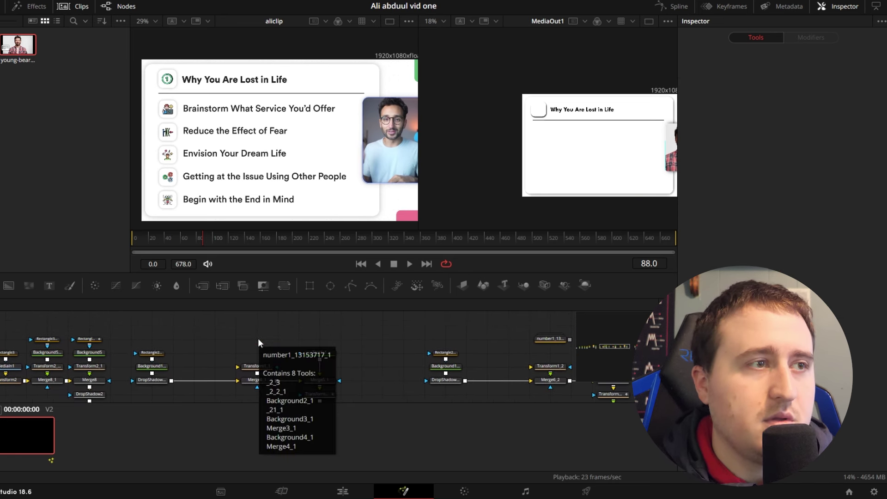
click(257, 367)
drag(446, 353, 240, 345)
click(347, 327)
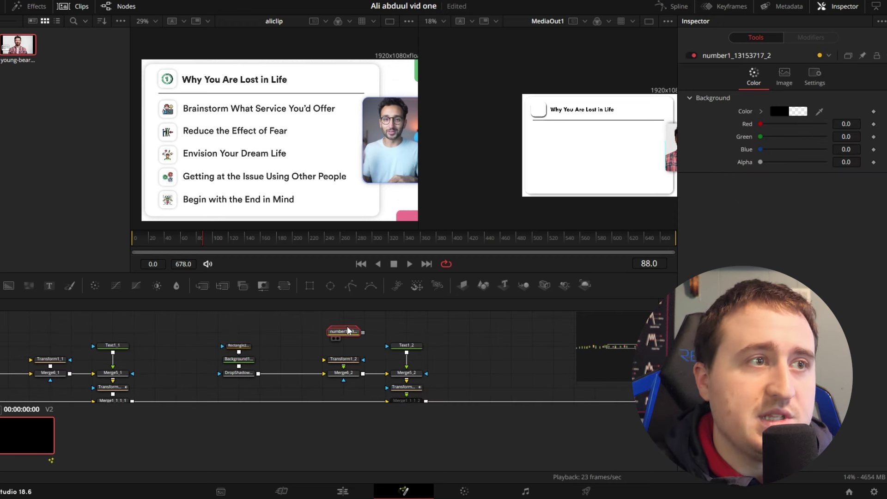
key(Delete)
Delete the leftover number1 icon groups from the third, fourth and fifth list items.
drag(532, 359, 244, 358)
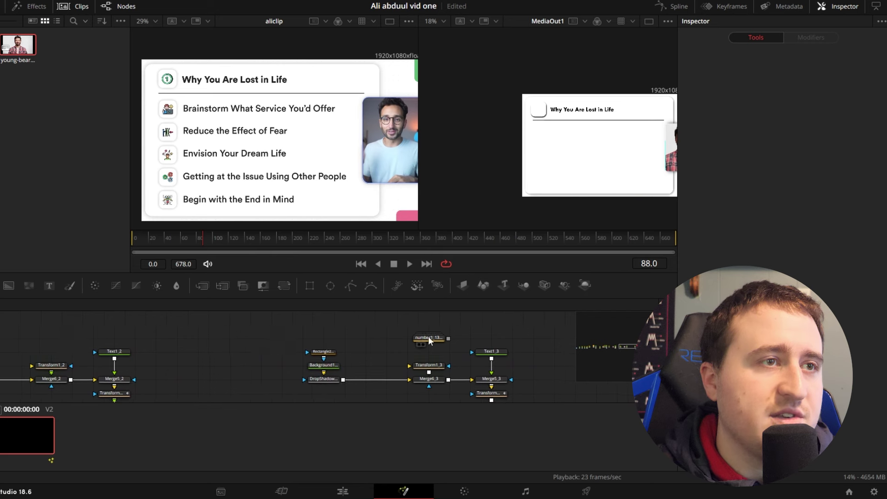
click(428, 336)
key(Delete)
drag(491, 353, 211, 346)
click(508, 330)
key(Delete)
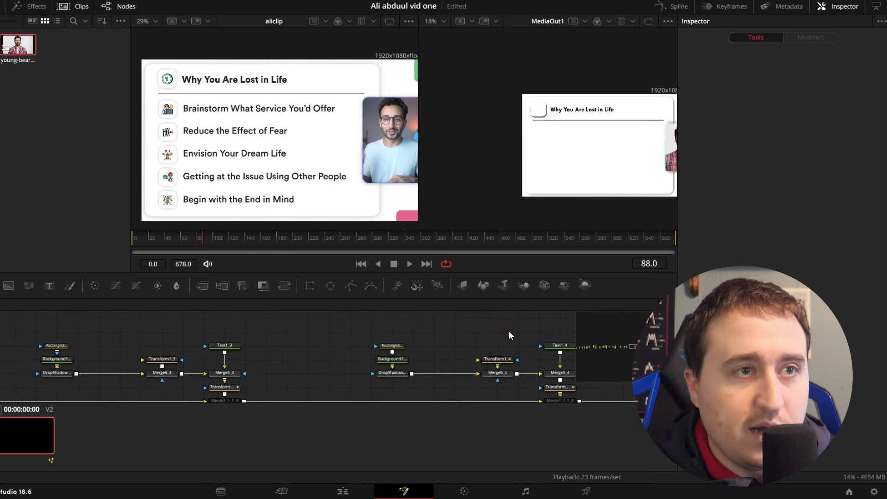
drag(550, 344, 374, 345)
click(397, 330)
key(Delete)
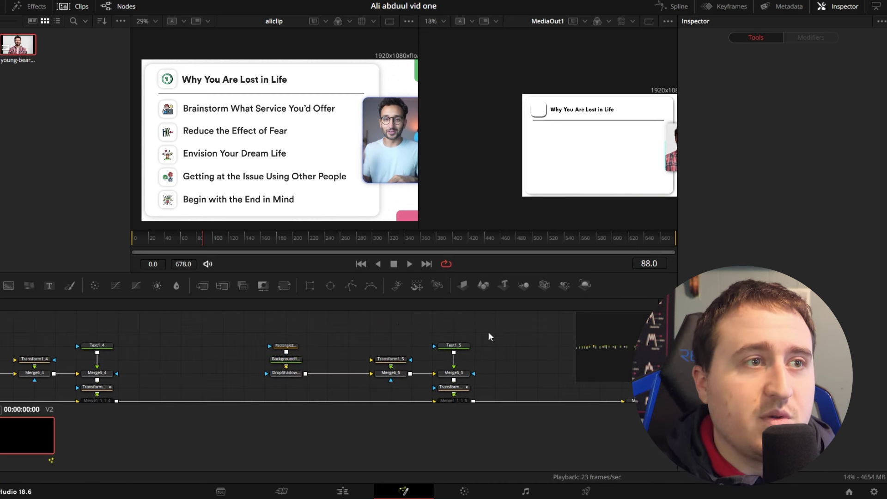
Move the first list item below the divider by setting Transform3_1's Center Y to 0.346 at frame 88.
scroll(488, 331, left, 15)
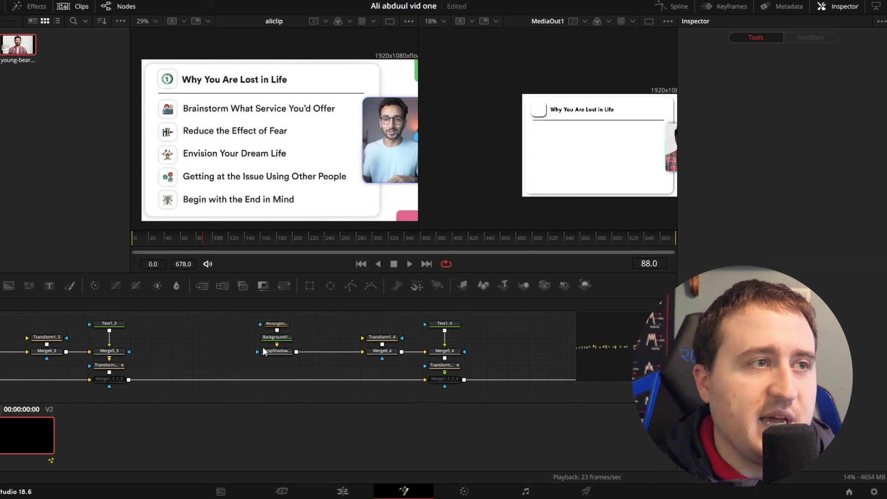
scroll(263, 351, left, 20)
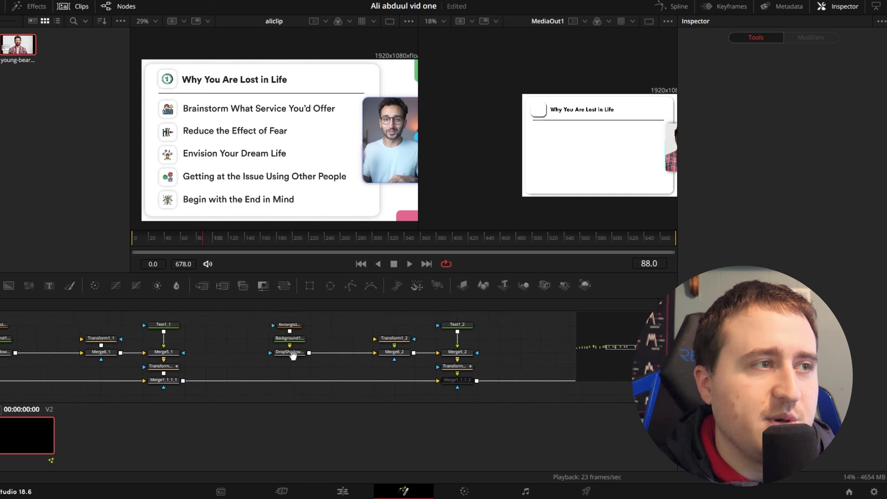
scroll(292, 354, left, 7)
scroll(421, 355, left, 3)
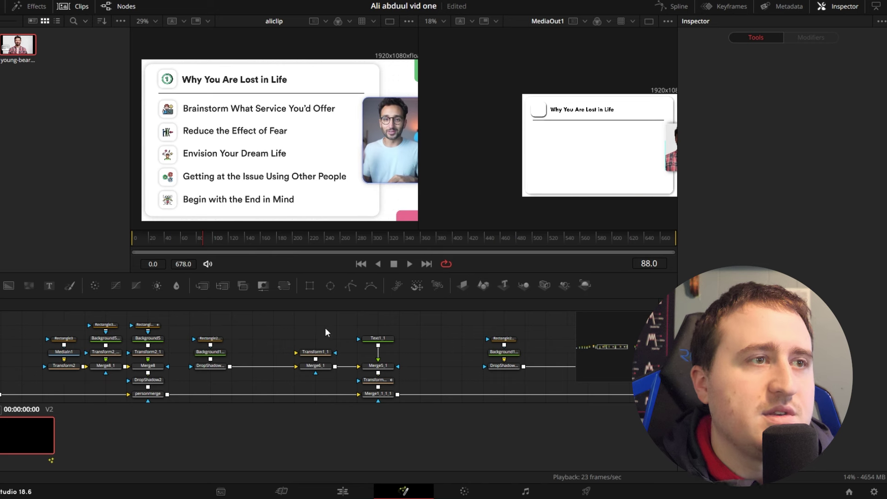
click(376, 380)
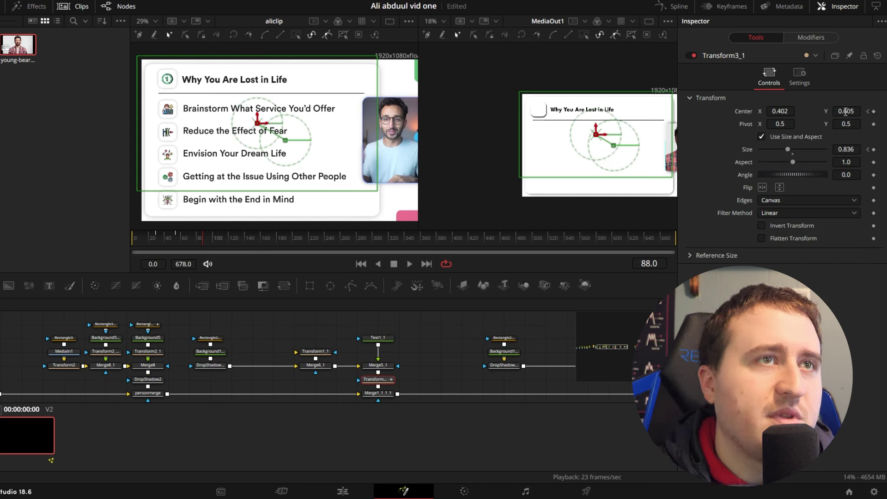
drag(845, 114, 798, 113)
click(426, 351)
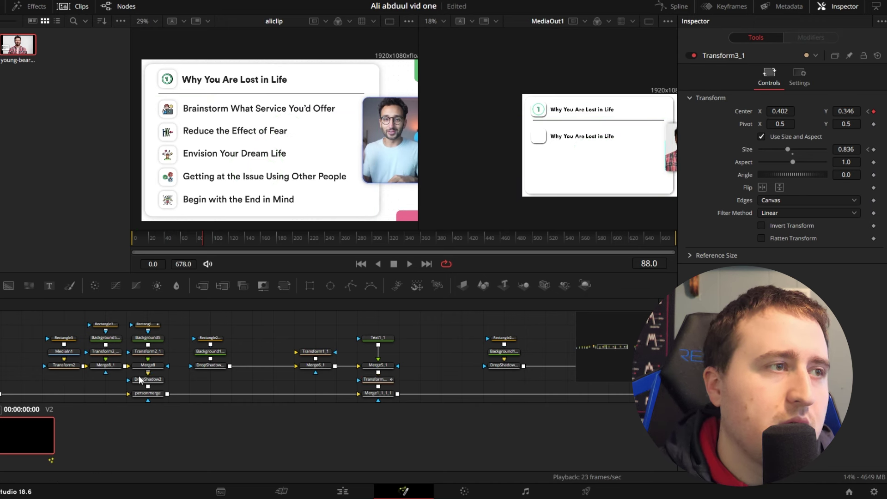
Compare the Center values of the heading's Transform3 with those of Transform3_1 and Transform3_2.
drag(207, 354, 257, 368)
click(208, 368)
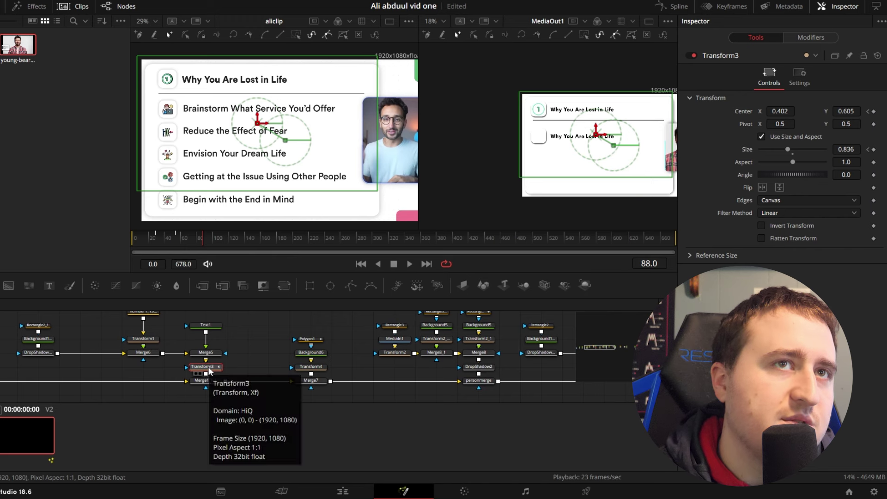
drag(559, 366, 257, 379)
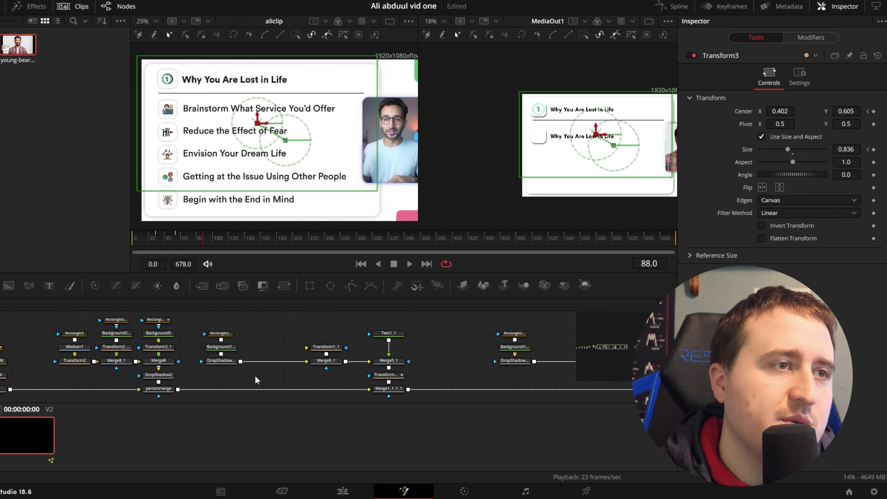
click(385, 376)
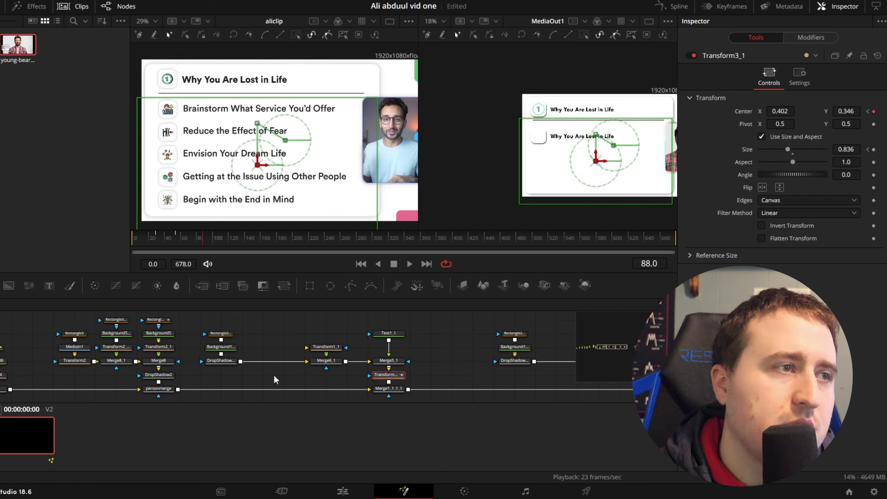
drag(441, 376, 223, 372)
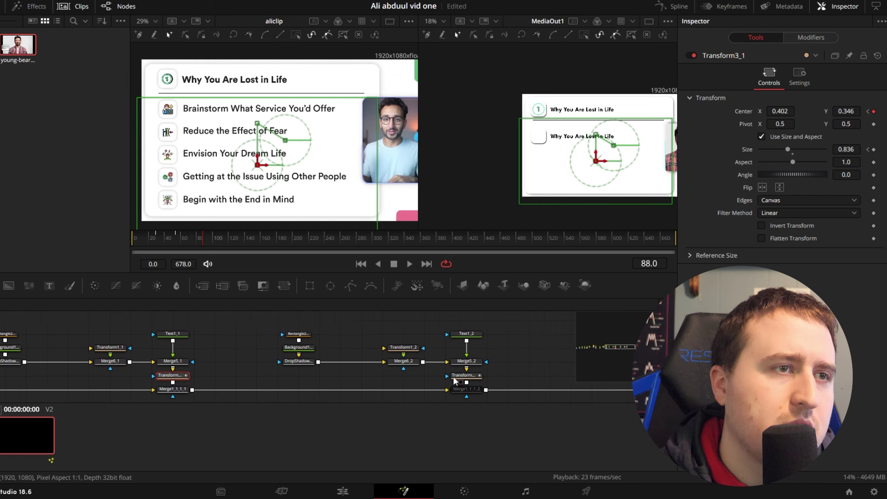
click(462, 377)
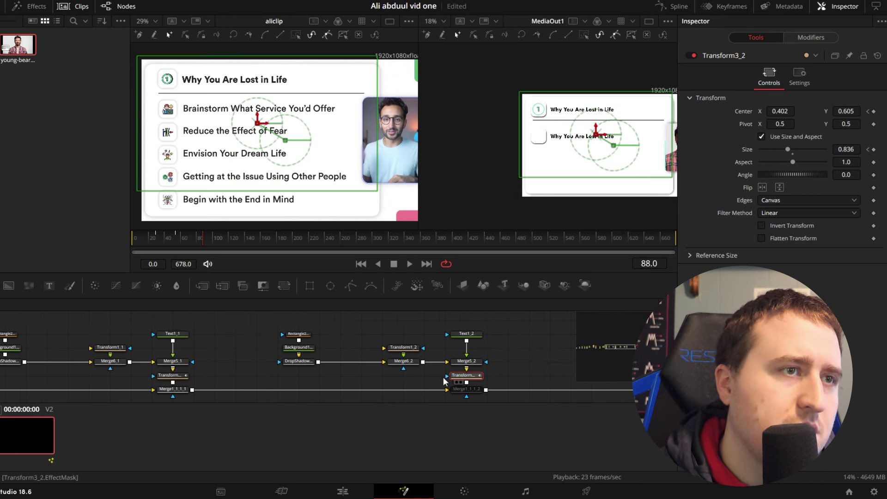
drag(318, 378, 568, 370)
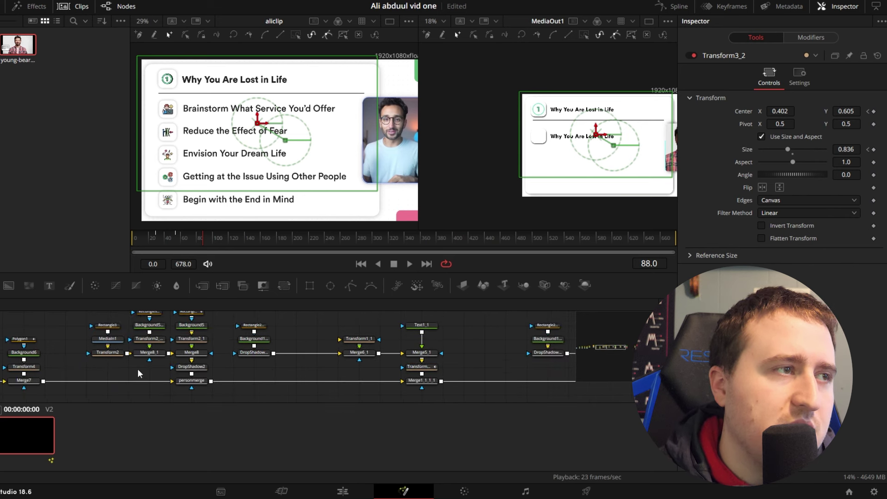
drag(192, 351, 411, 368)
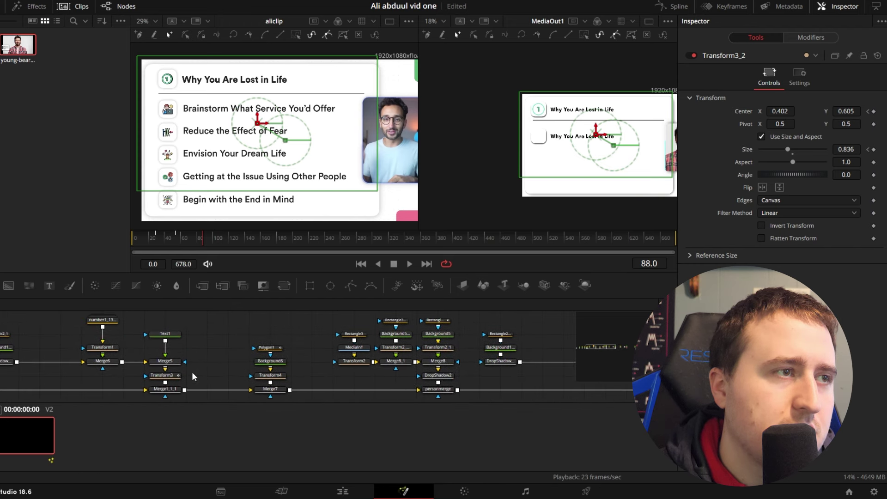
click(167, 376)
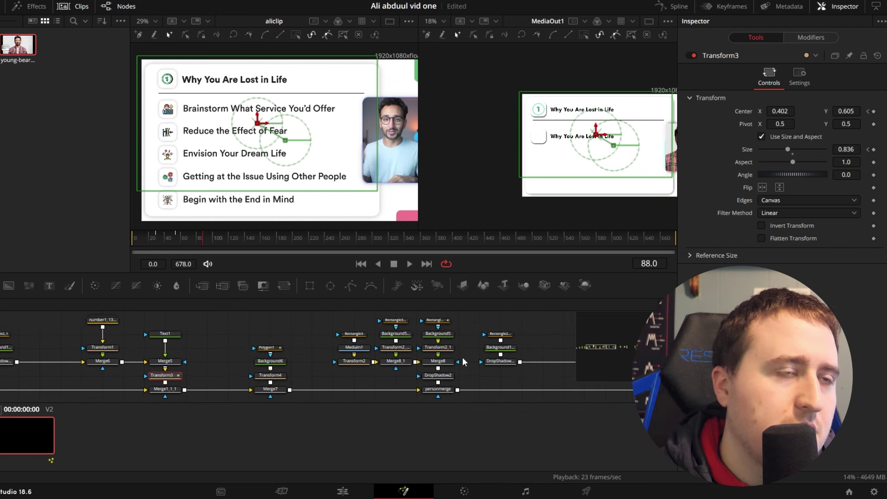
drag(469, 360, 187, 358)
drag(400, 359, 145, 363)
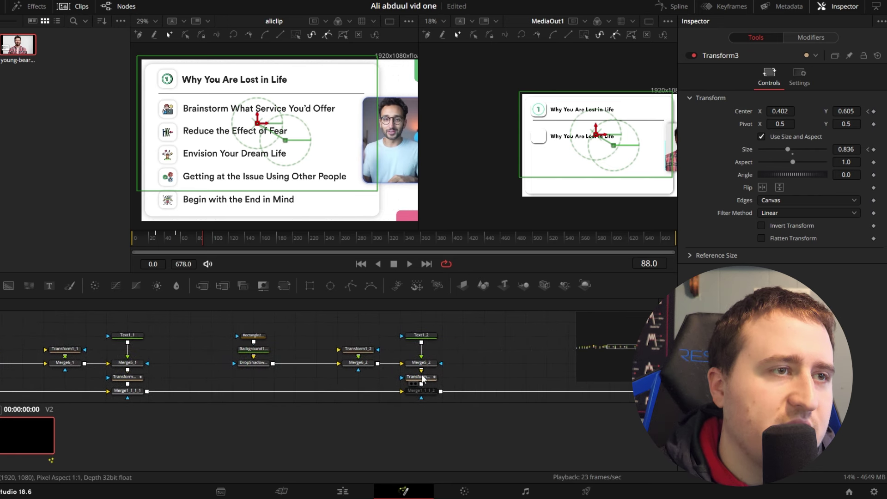
Set Transform3_1's Center Y to 0.373 and check the first list item's spacing against the reference clip.
click(131, 381)
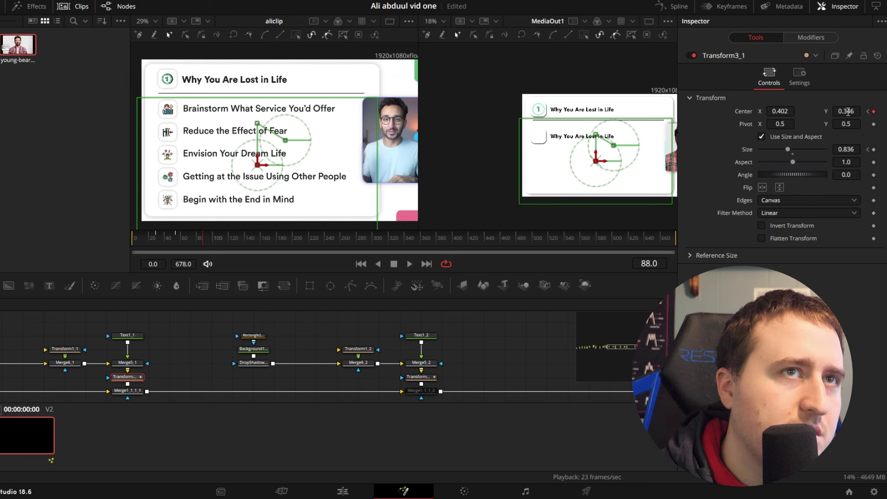
mouse_move(848, 112)
mouse_down()
mouse_move(862, 111)
mouse_move(848, 111)
mouse_up()
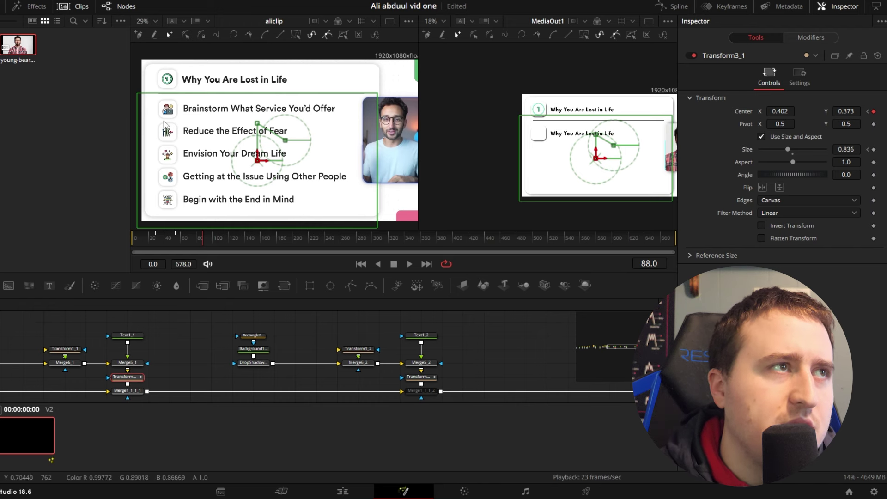
scroll(178, 101, up, 5)
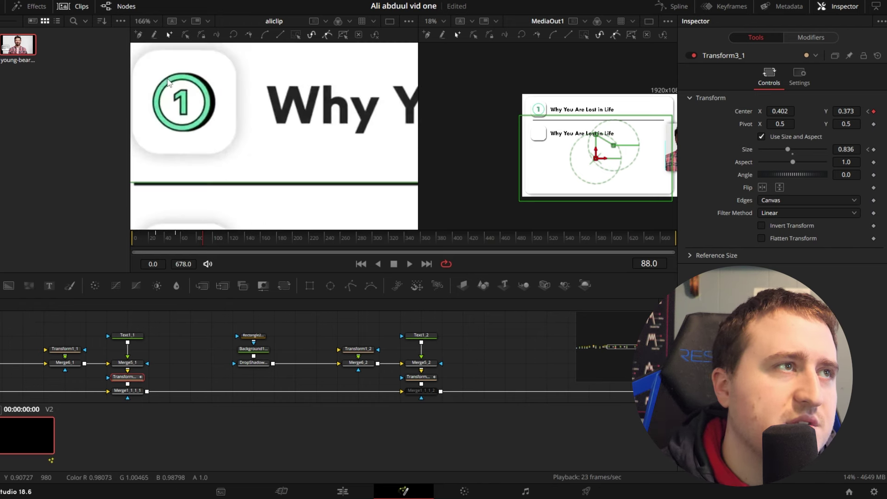
scroll(192, 113, down, 3)
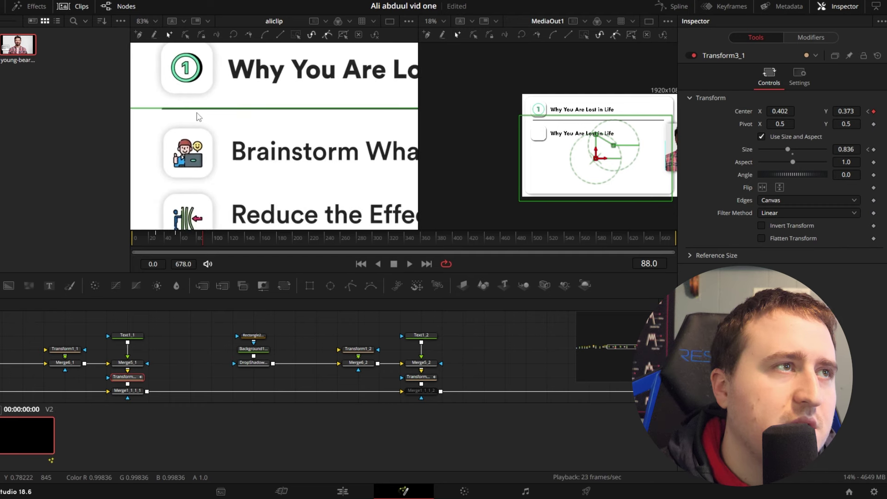
scroll(199, 118, down, 3)
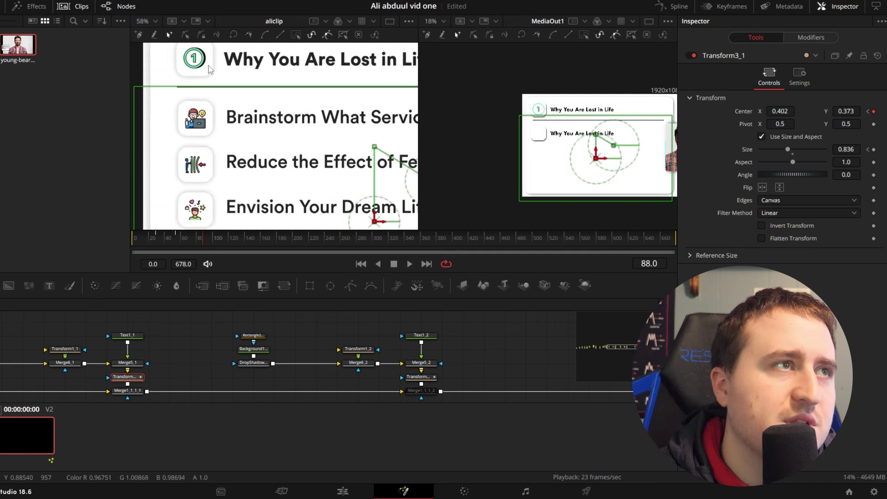
scroll(256, 146, down, 2)
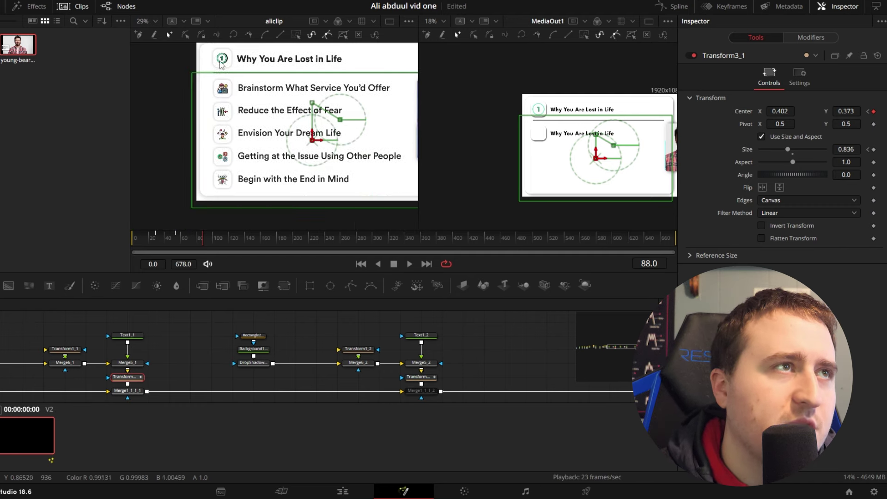
Set the Size of the first list item's Transform3_1 to 0.786 at frame 88.
click(417, 378)
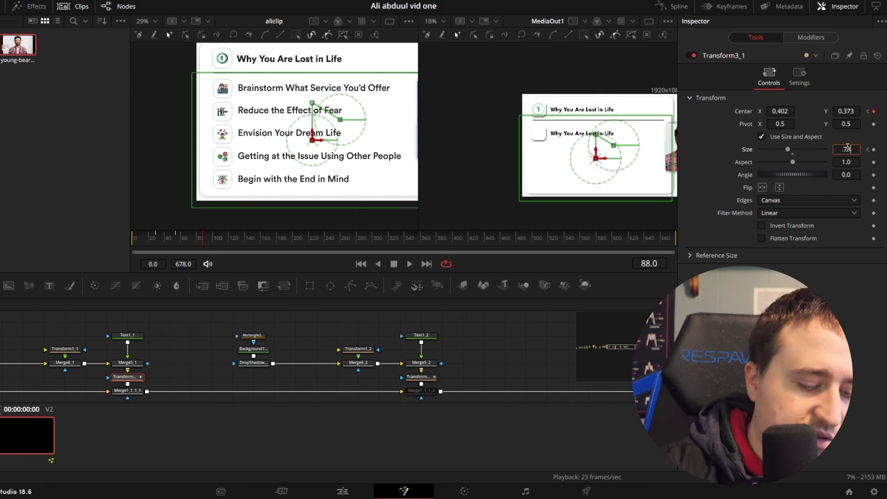
text(6)
key(Tab)
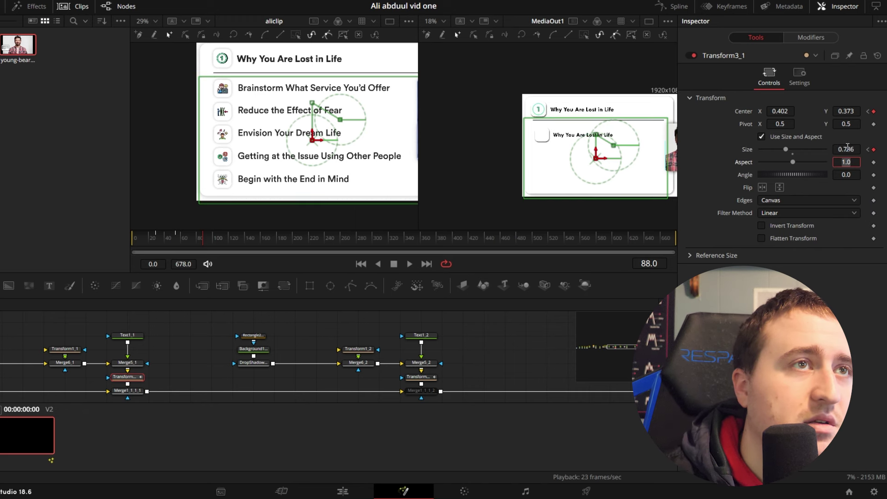
click(167, 369)
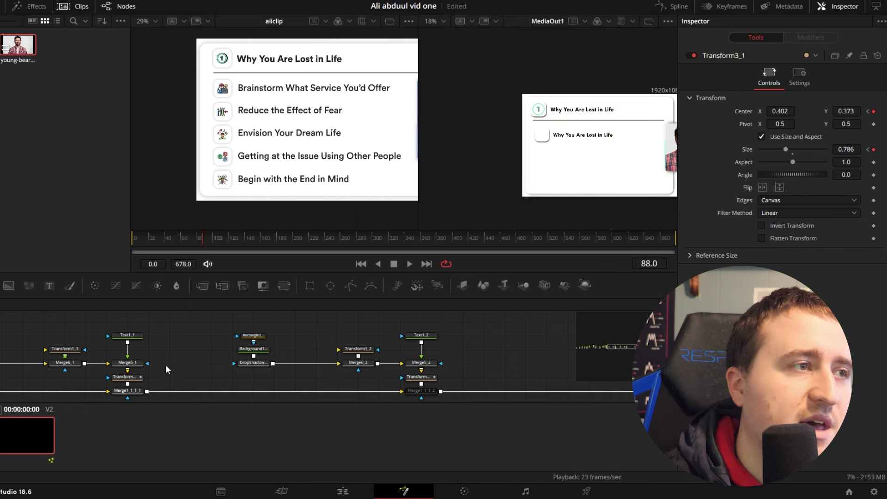
Set Transform3_1's Center X to 0.382 so the first item's icon box lines up beneath the heading's icon box.
click(125, 376)
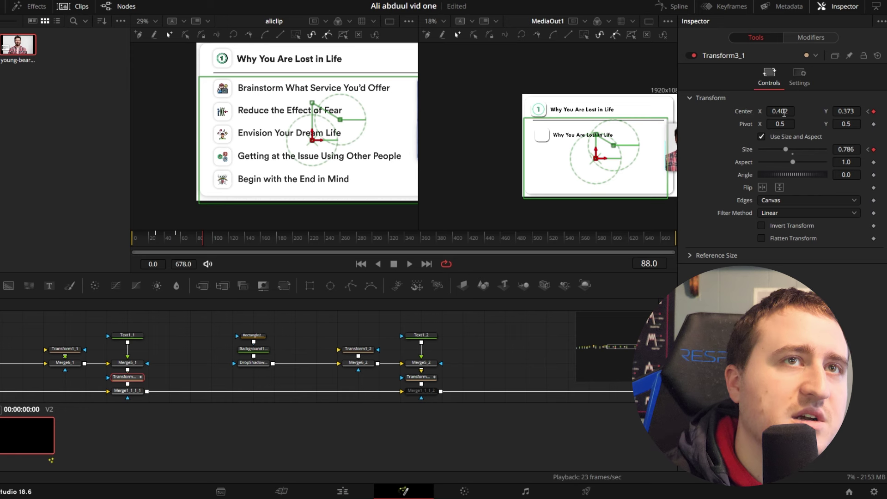
drag(781, 111, 773, 111)
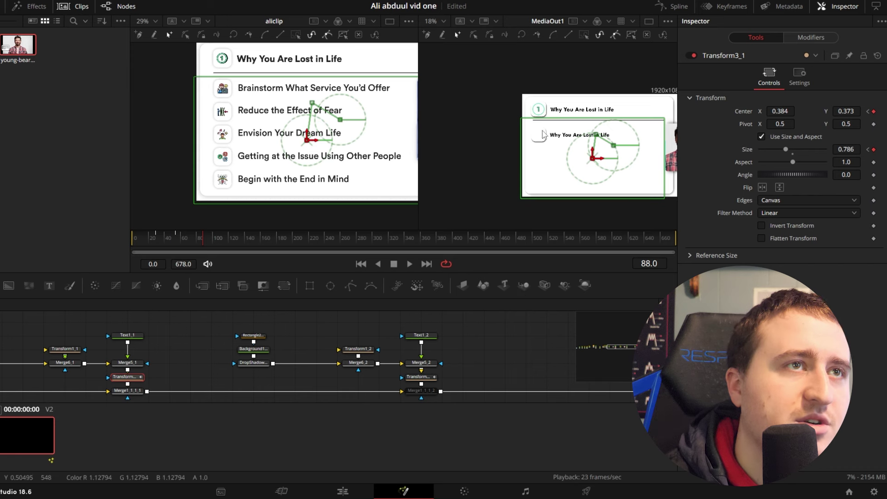
scroll(540, 121, up, 5)
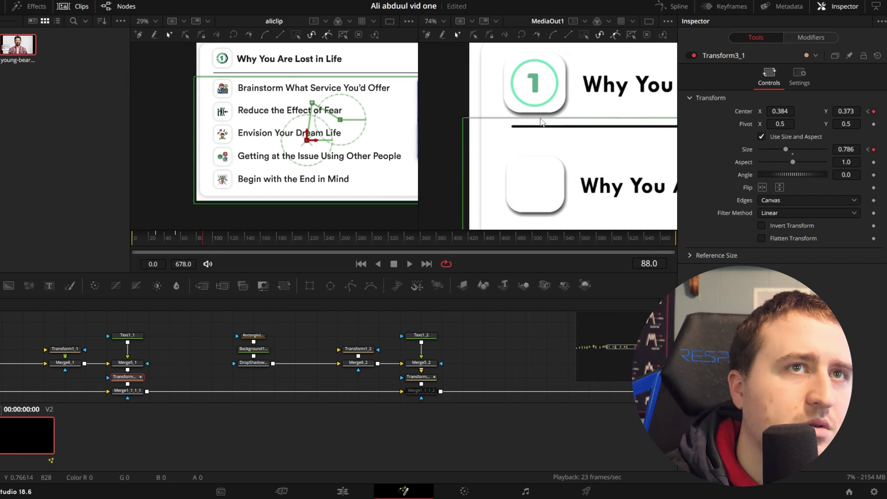
drag(784, 112, 781, 113)
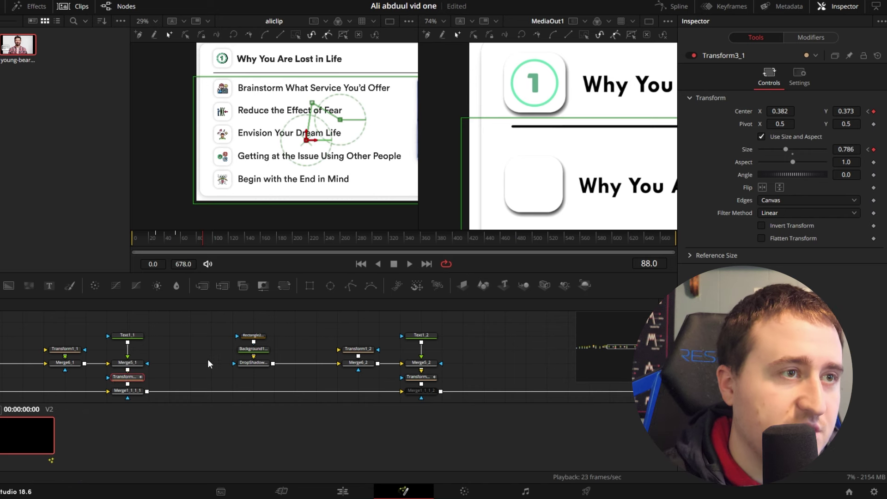
Replace the second and third list items' Transform3 nodes with pasted copies of Transform3_1.
key(Delete)
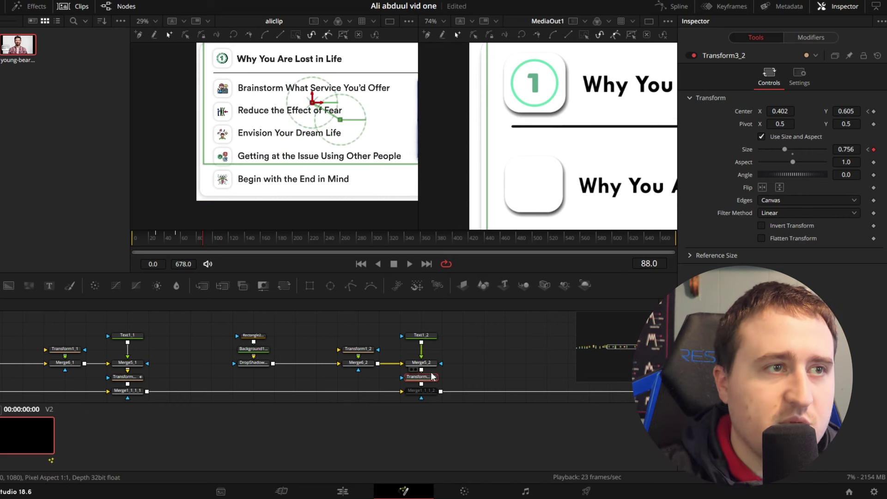
key(ctrl+v)
drag(513, 356, 170, 340)
click(459, 362)
key(Delete)
key(ctrl+v)
drag(489, 365, 103, 341)
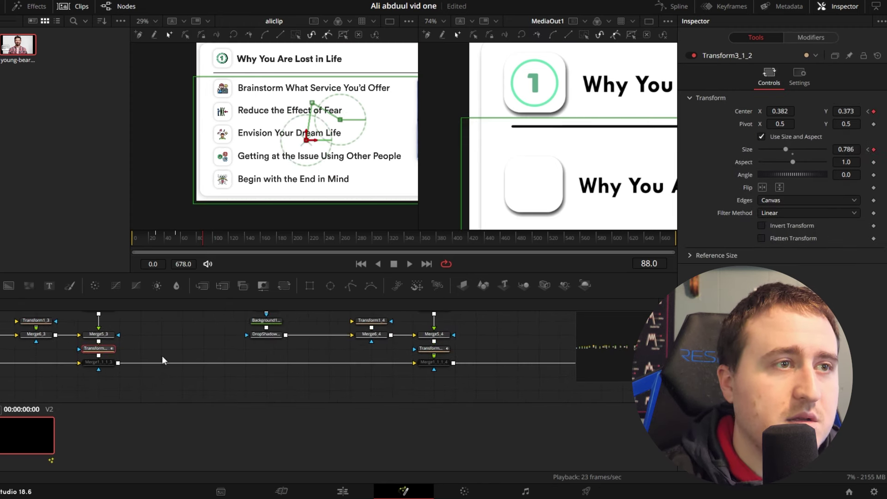
Replace the fourth and fifth list items' Transform3 nodes with pasted copies of Transform3_1 and save the project.
click(424, 350)
key(Delete)
key(ctrl+v)
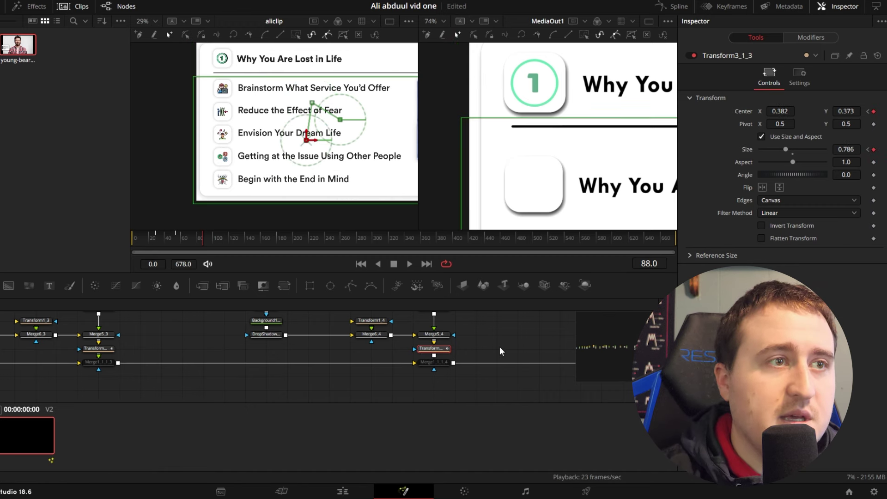
drag(511, 348, 172, 333)
click(457, 336)
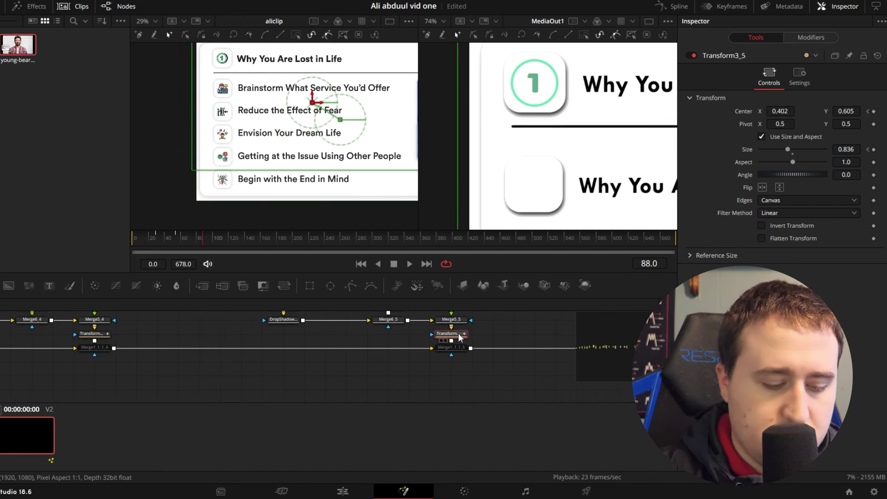
key(Delete)
key(ctrl+v)
drag(513, 342, 476, 365)
key(ctrl+s)
Change the first list item's text in Text1_1 to "Brainstorm What Service You'd Offer".
drag(121, 358, 455, 355)
drag(146, 364, 417, 368)
drag(231, 363, 513, 358)
drag(266, 356, 371, 360)
click(347, 359)
click(321, 339)
scroll(554, 127, down, 3)
drag(600, 130, 522, 130)
click(734, 178)
key(ctrl+a)
text(Brainstorm w)
key(BackSpace)
text(What )
text(Servi)
text(ec)
key(BackSpace)
key(BackSpace)
text(ce )
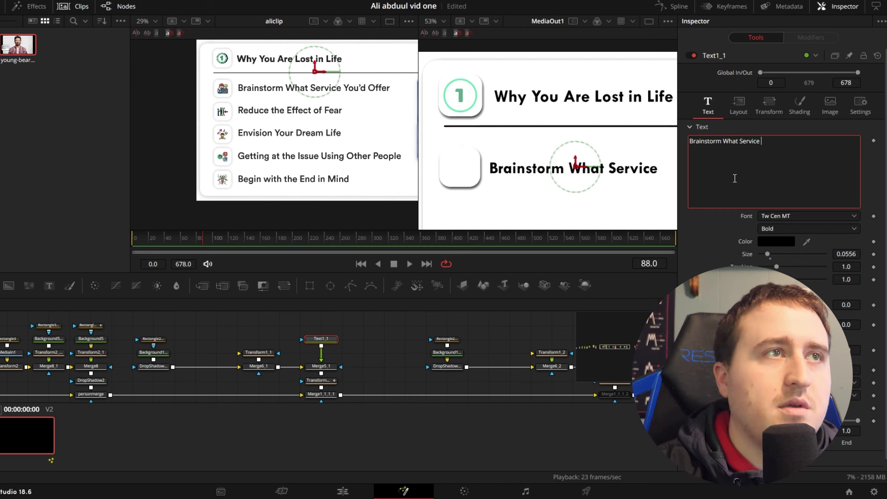
text(You'd Offer)
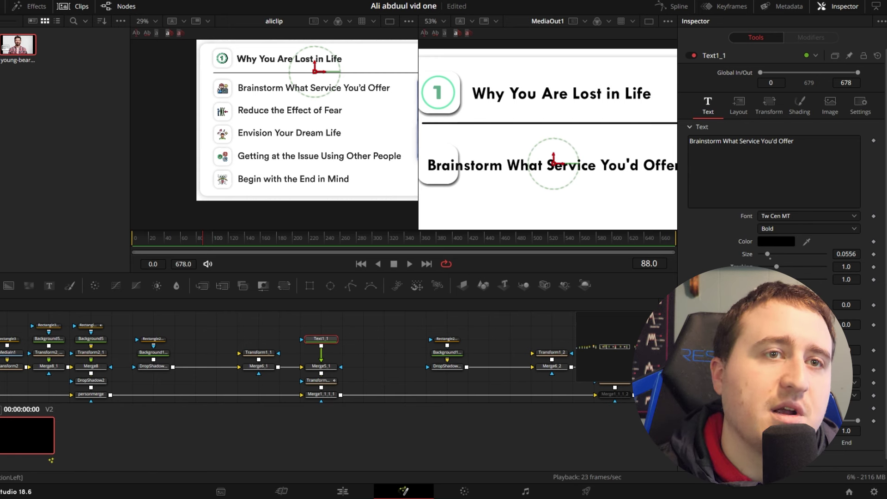
Left-align Text1_1 and set its layout Center X to 0.211 so the text starts beneath the heading text.
click(763, 338)
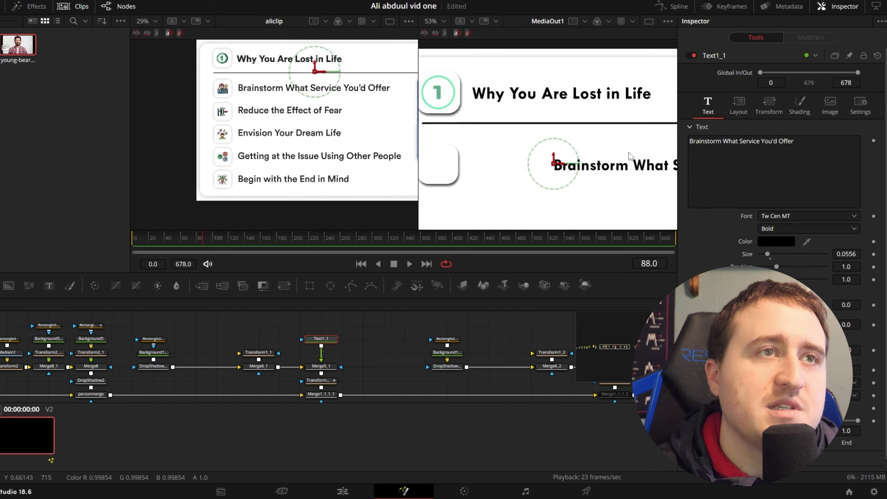
drag(635, 191, 534, 172)
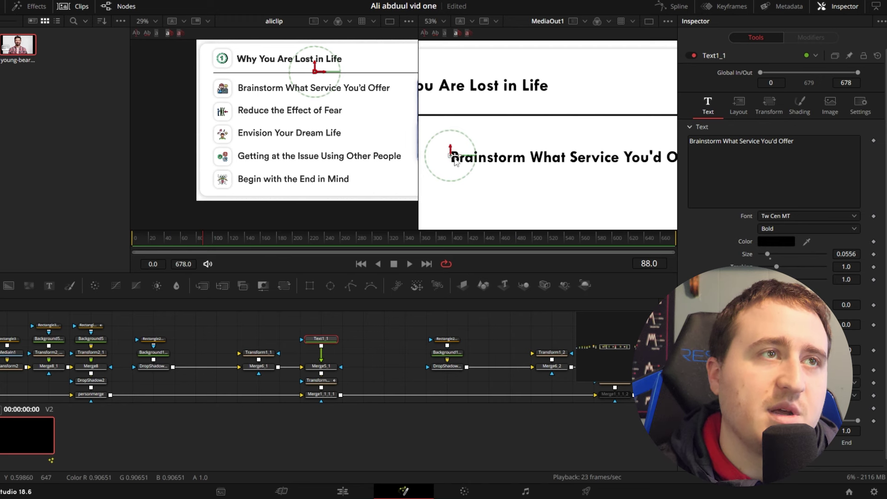
drag(395, 338, 462, 329)
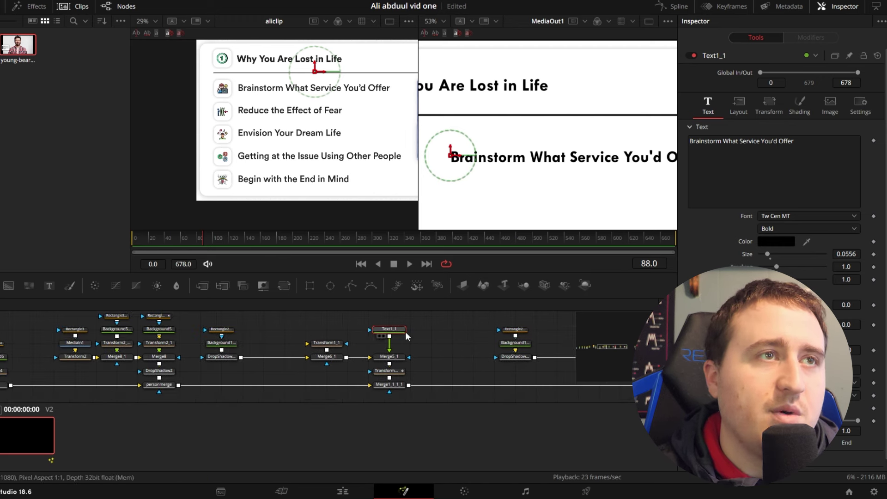
drag(472, 189, 596, 185)
scroll(484, 173, down, 3)
click(738, 105)
drag(550, 160, 513, 160)
drag(780, 153, 781, 153)
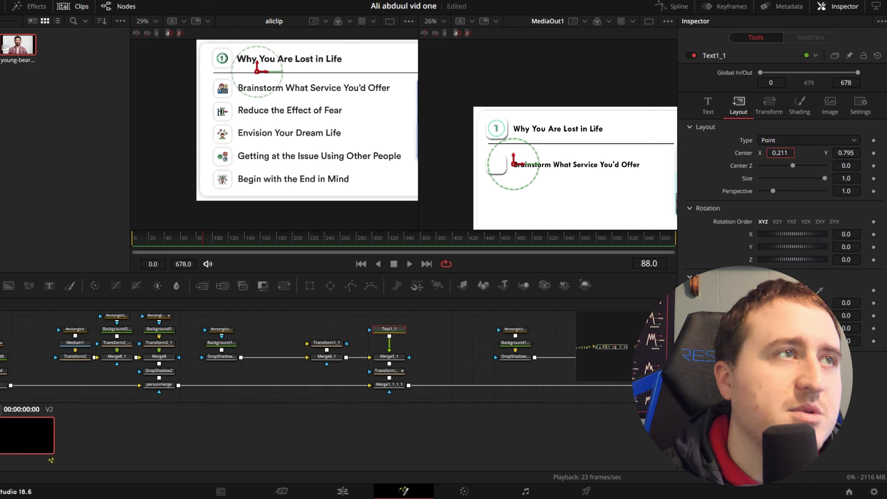
Set Text1_1's font style to Regular, compare it with the reference clip and save the project.
click(456, 340)
click(389, 329)
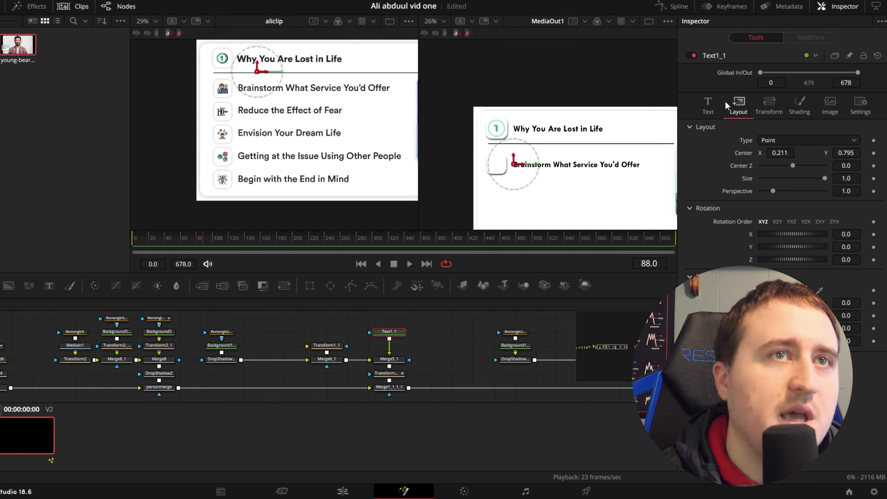
click(710, 99)
click(805, 228)
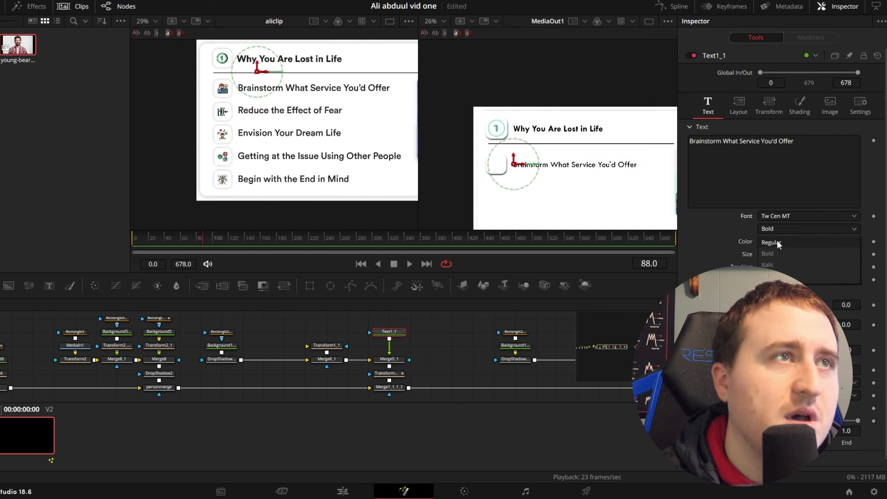
click(777, 242)
scroll(512, 153, up, 4)
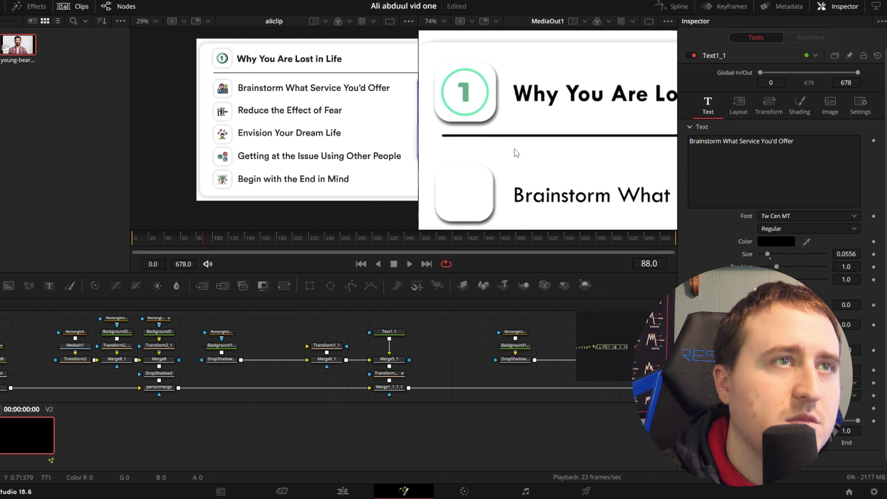
scroll(527, 148, down, 2)
scroll(528, 147, down, 2)
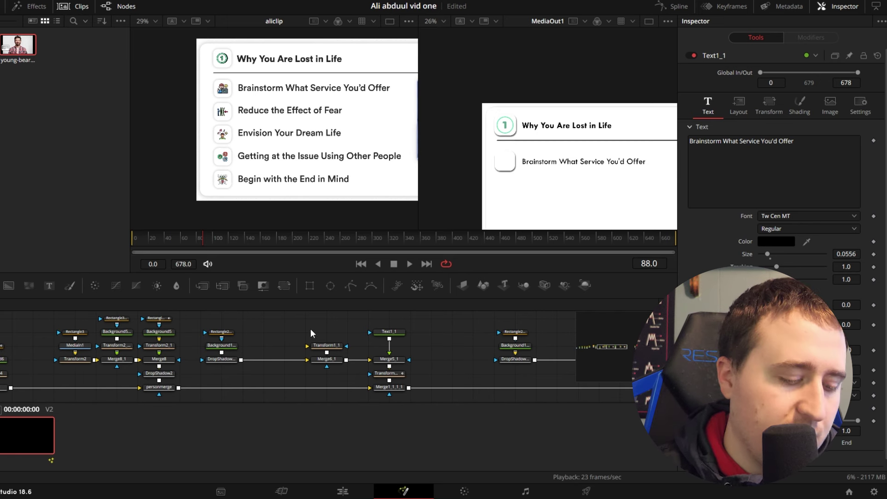
key(ctrl+s)
Replace the second and third items' text nodes with copies of Text1_1, connected to Merge5_2 and Merge5_3.
drag(338, 355, 62, 366)
click(421, 341)
key(Delete)
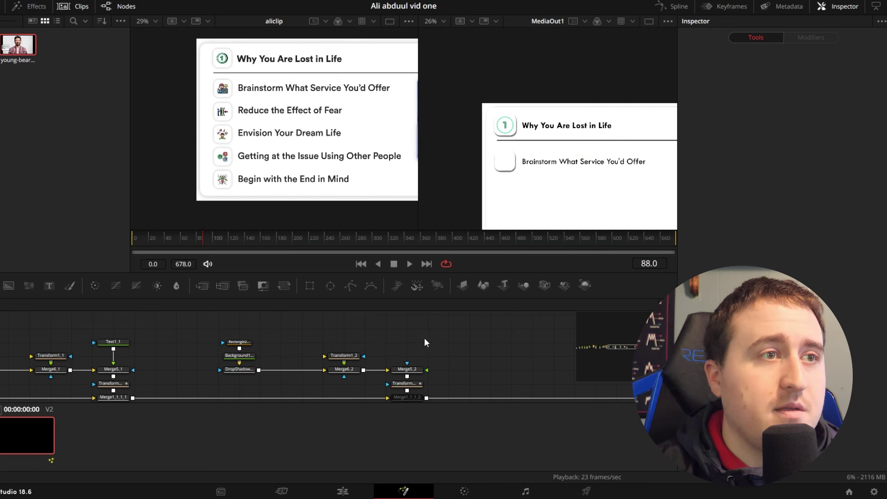
key(ctrl+v)
drag(426, 342, 406, 369)
drag(535, 348, 188, 342)
click(456, 355)
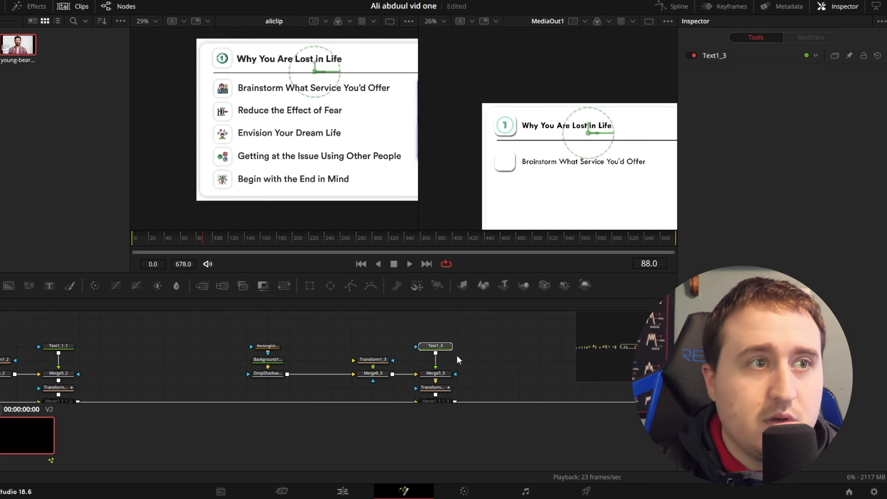
key(ctrl+v)
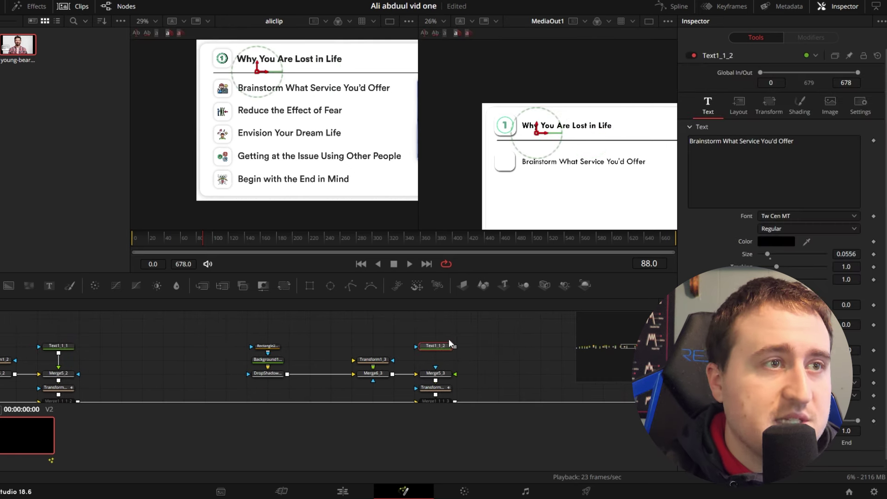
drag(455, 346, 435, 373)
Replace the fourth and fifth items' text nodes with copies of Text1_1, connected to Merge5_4 and Merge5_5, and save.
drag(349, 327, 390, 351)
key(Delete)
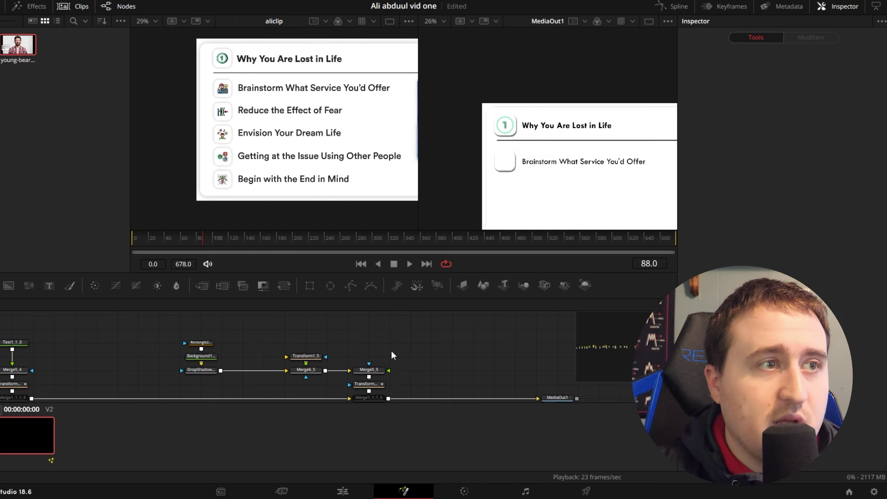
key(ctrl+z)
drag(388, 332, 368, 372)
drag(370, 331, 377, 344)
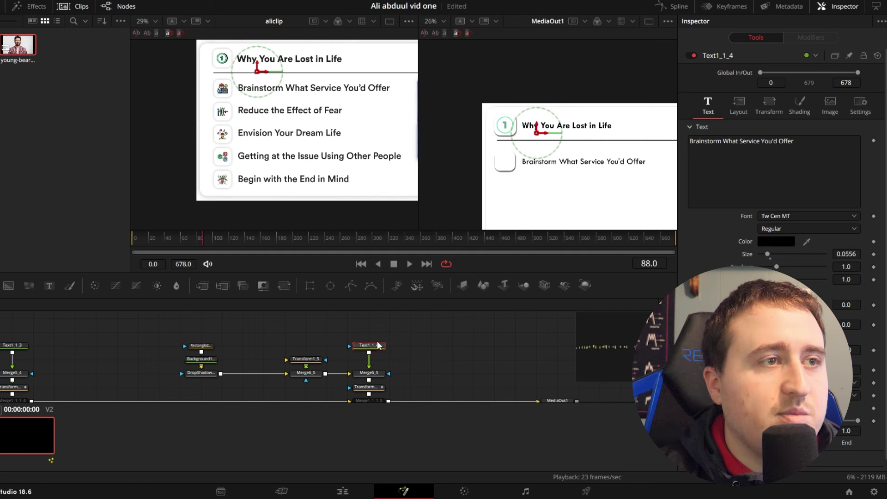
key(ctrl+s)
Choose tech-support_7928677.svg from the assets folder for SVG import as the first list item's icon.
scroll(271, 359, left, 5)
scroll(271, 359, left, 10)
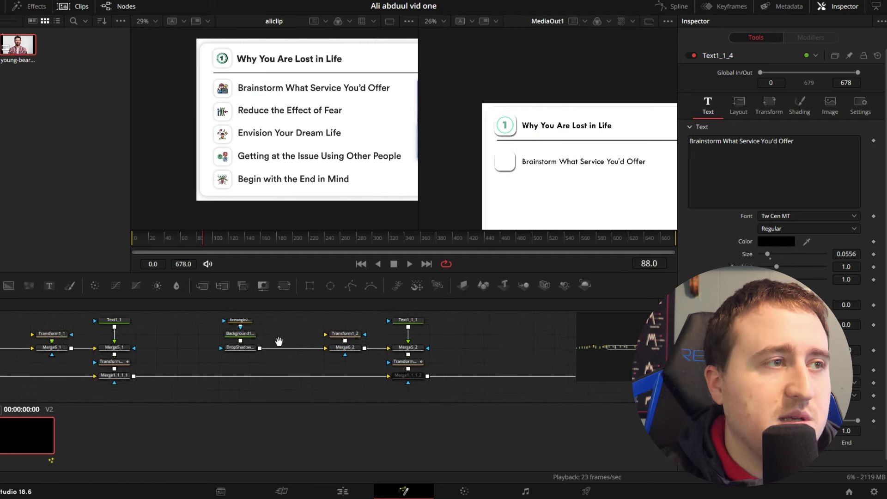
scroll(278, 340, left, 8)
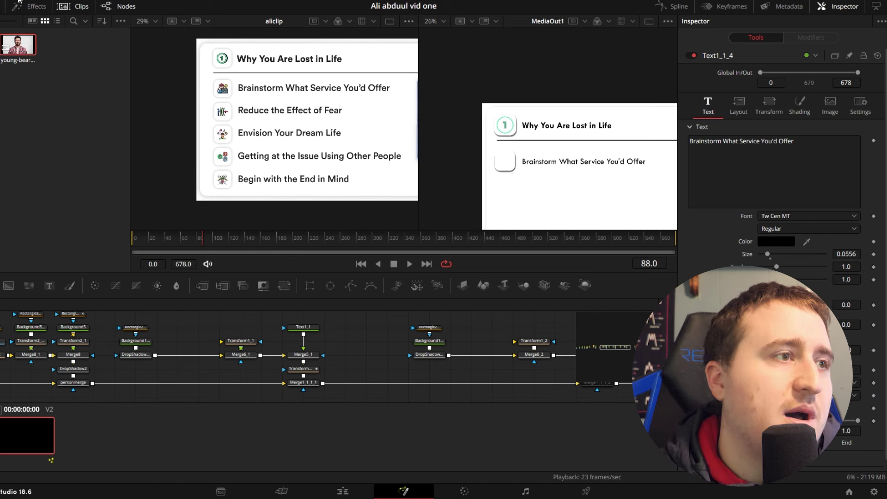
drag(133, 344, 442, 354)
drag(204, 351, 377, 357)
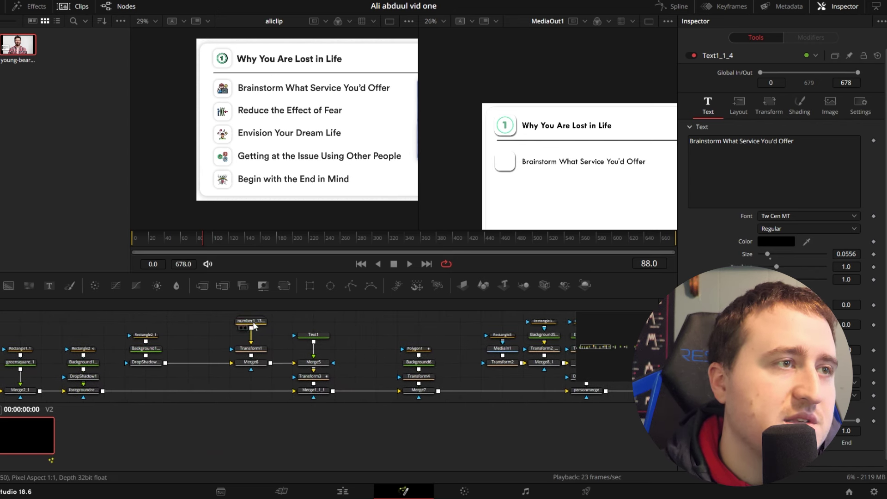
click(247, 321)
drag(545, 353, 78, 343)
click(406, 60)
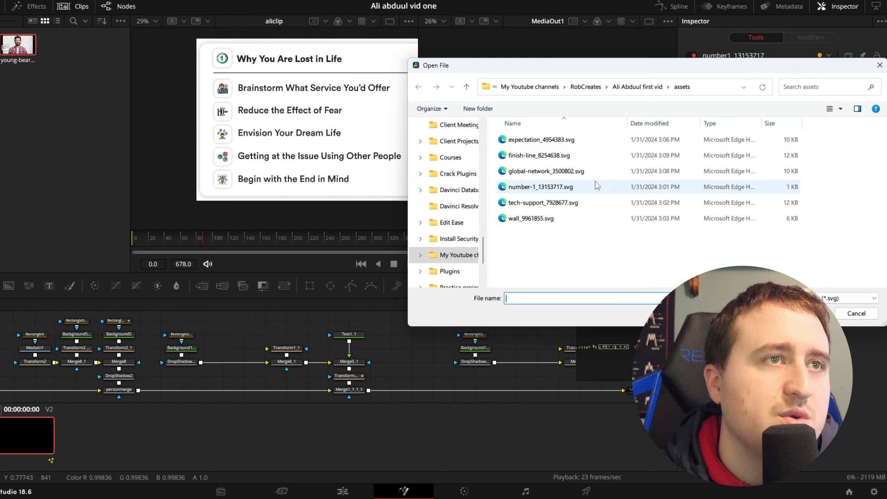
click(569, 202)
key(Return)
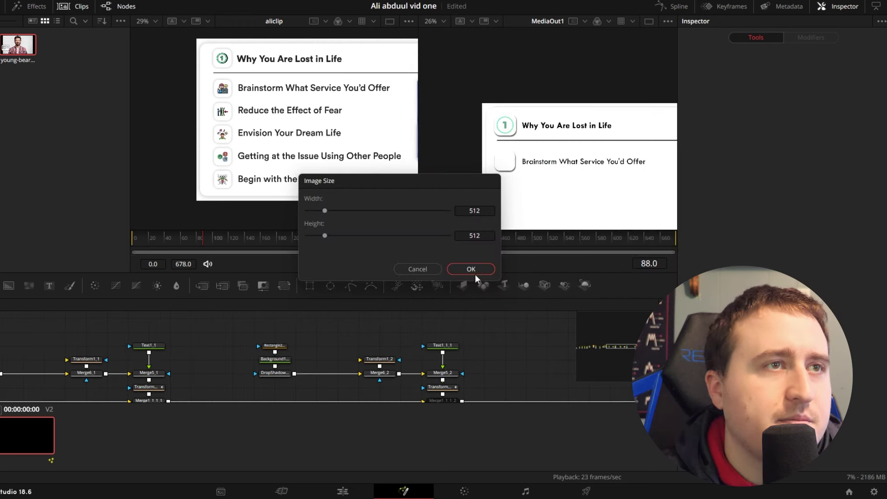
Import the tech-support SVG with its image width and height set to 150.
text(150)
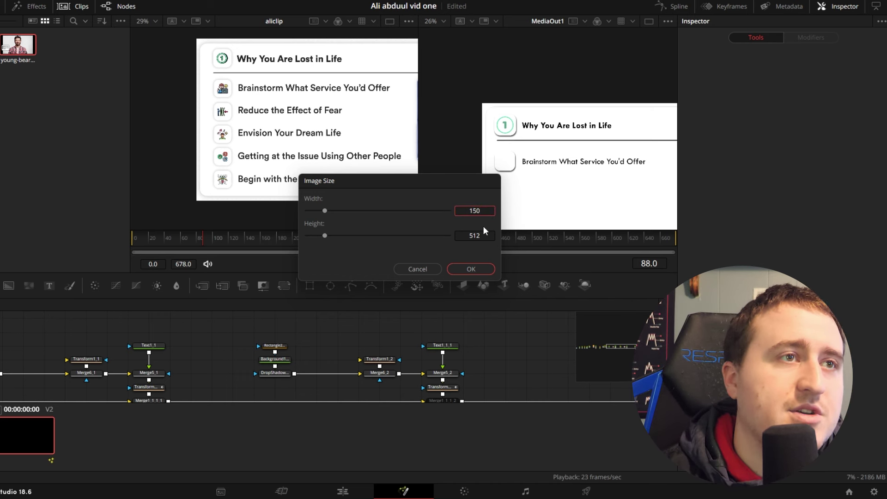
key(Tab)
text(150)
click(471, 269)
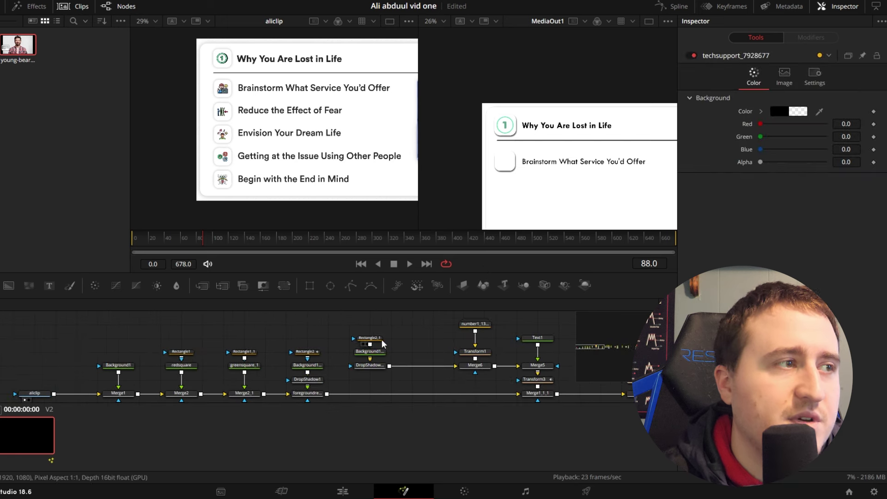
Connect the techsupport_7928677 group to the first list item's Transform1_1 and save the project.
drag(305, 380, 235, 361)
drag(231, 317, 230, 345)
key(ctrl+s)
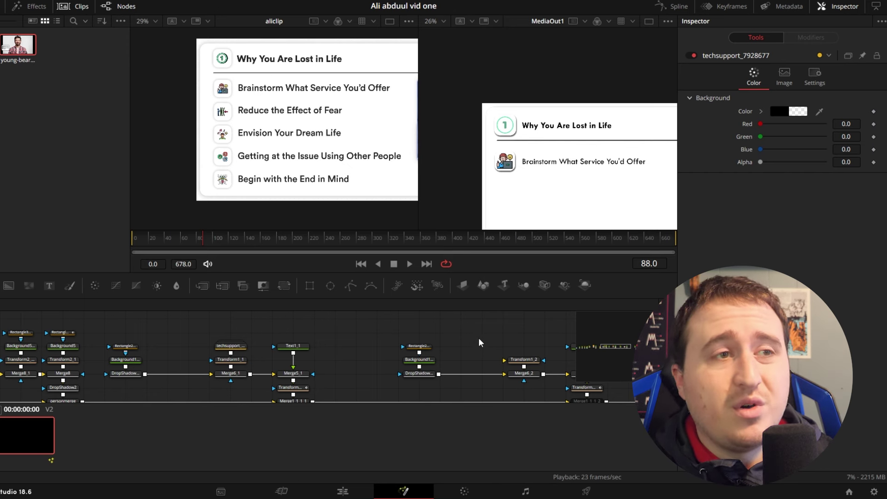
Re-enable the second list item's Merge1_1_1_2 node and set Center Y of its Transform3_1_1 to 0.206.
drag(524, 351, 247, 330)
click(316, 380)
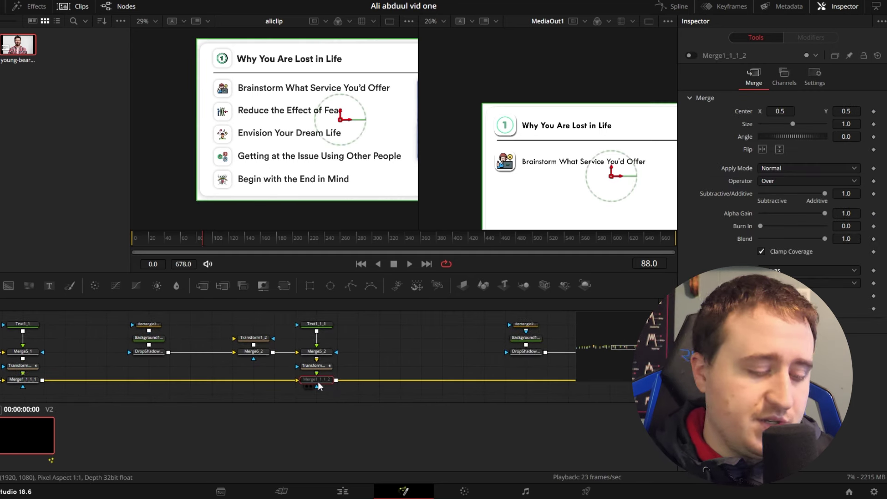
key(ctrl+p)
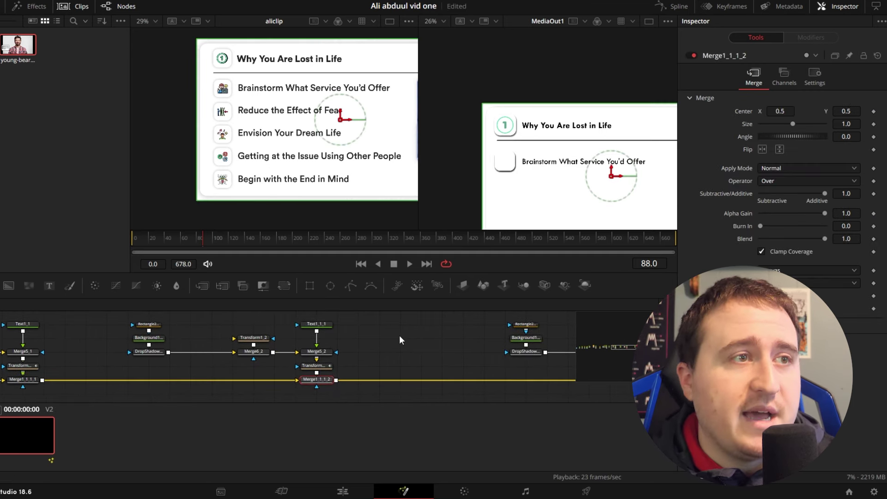
click(314, 366)
mouse_move(845, 110)
mouse_down()
mouse_move(826, 110)
mouse_move(846, 110)
mouse_up()
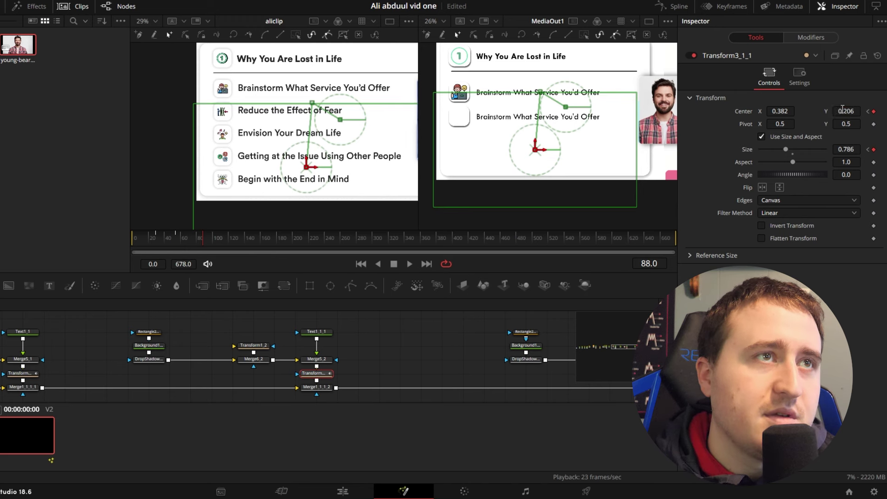
click(438, 331)
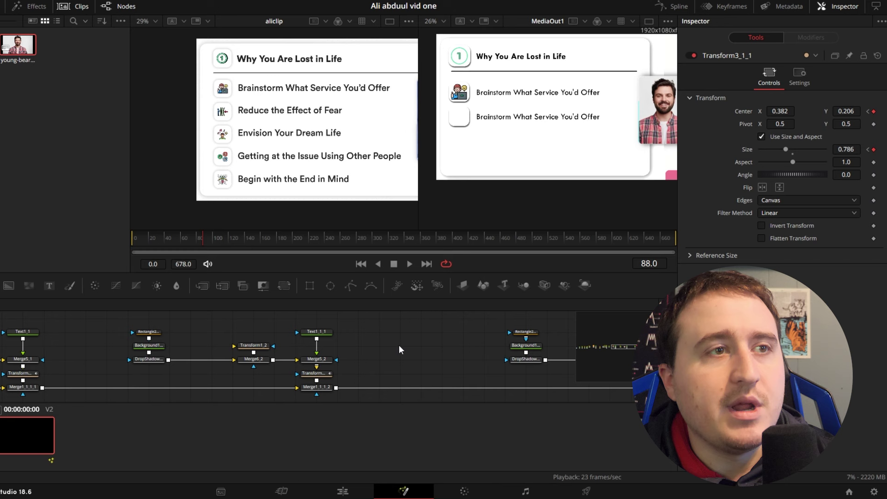
Start renaming the second list item's Merge1_1_1_2 node, entering 2 in place of its name.
drag(379, 351, 428, 349)
drag(156, 367, 210, 357)
click(132, 372)
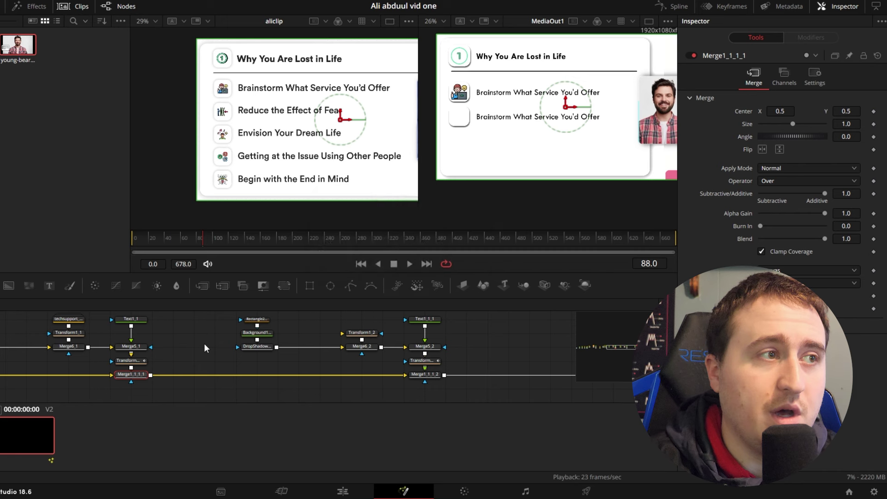
click(424, 374)
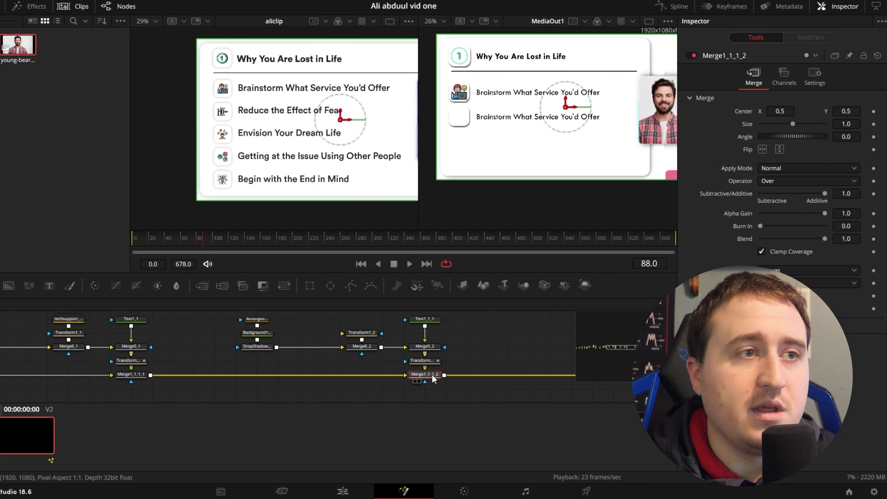
key(F2)
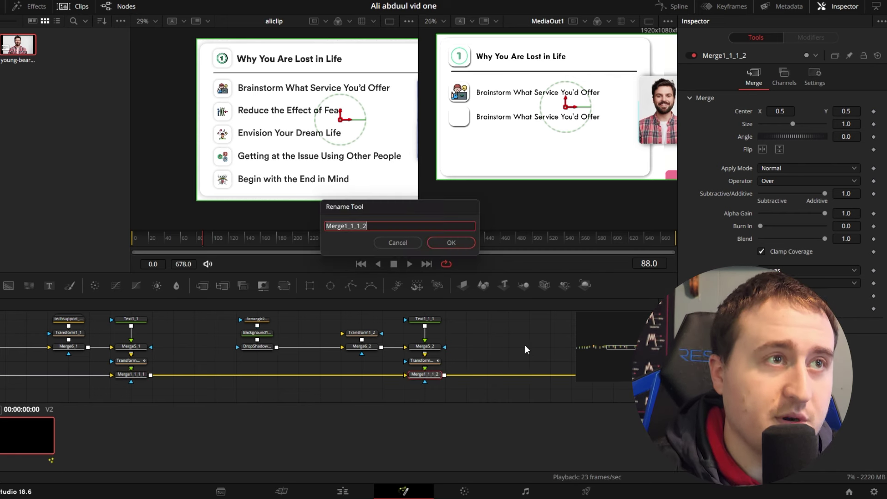
text(2)
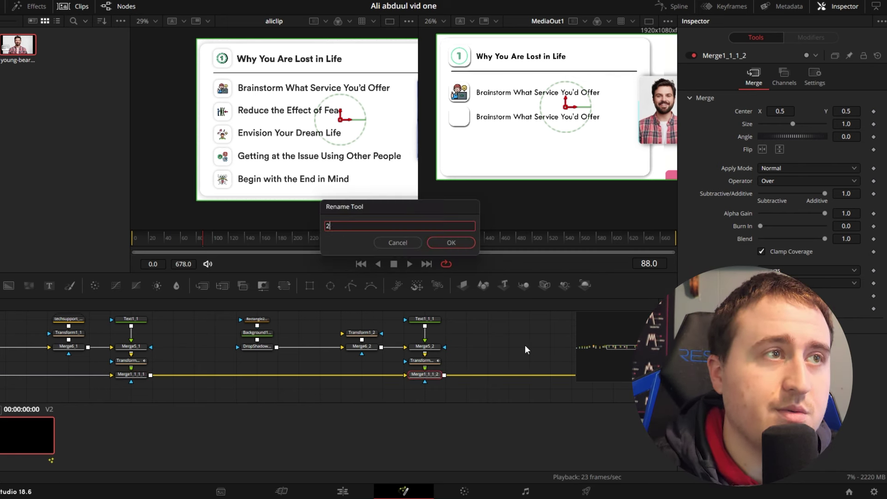
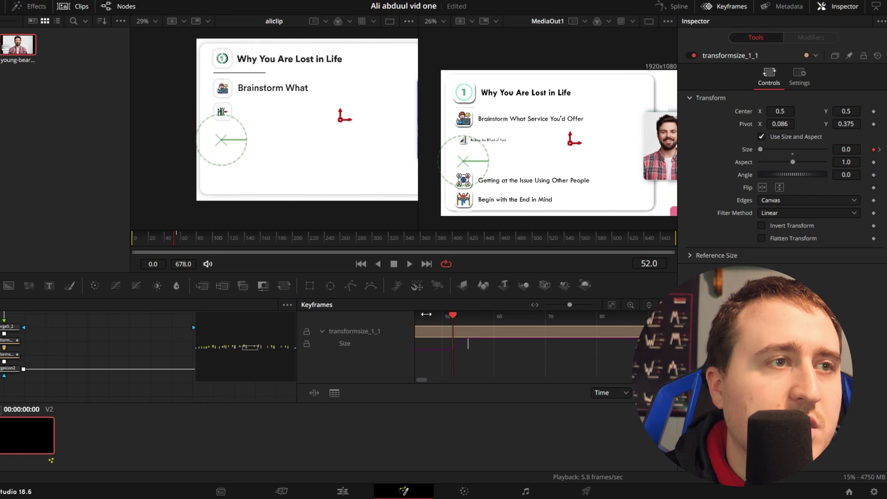
Place the ending Size keyframe of the third item's transformsize_1_1 at frame 58 and save the project.
key(space)
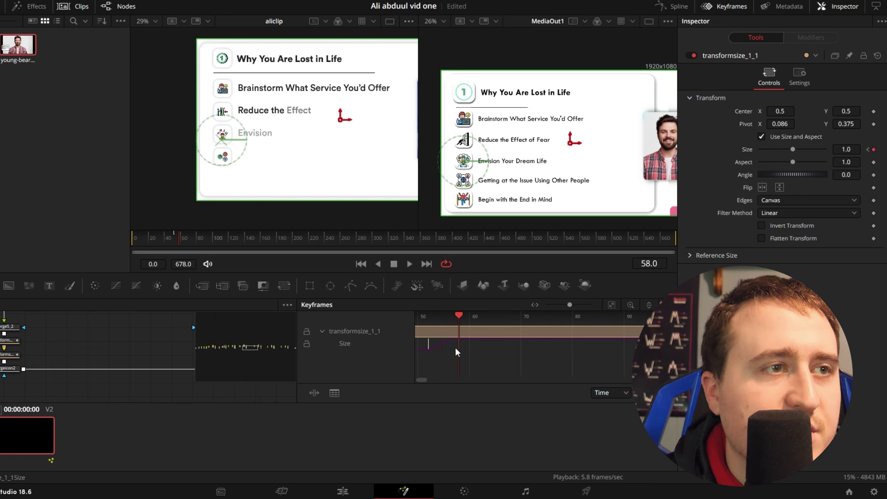
click(725, 6)
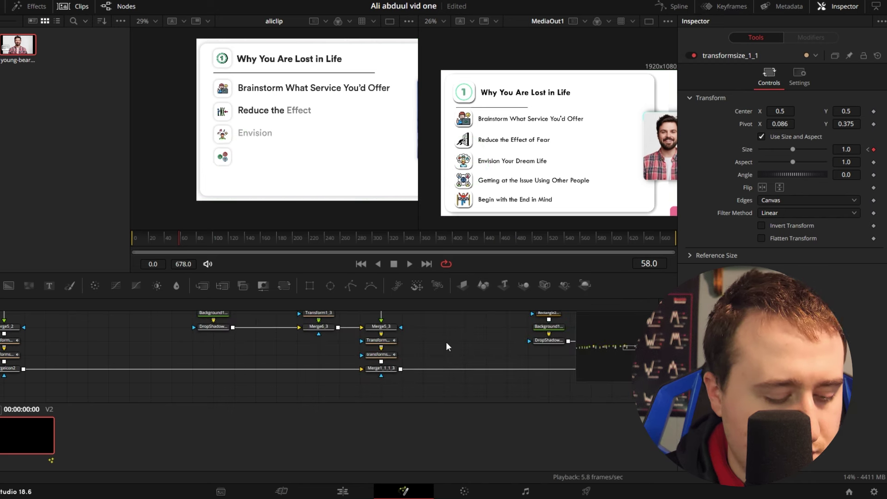
Insert a copy of transformsize_1_1 between the fourth item's transform and Merge1_1_1_4, and set its Pivot Y to 0.244.
click(379, 354)
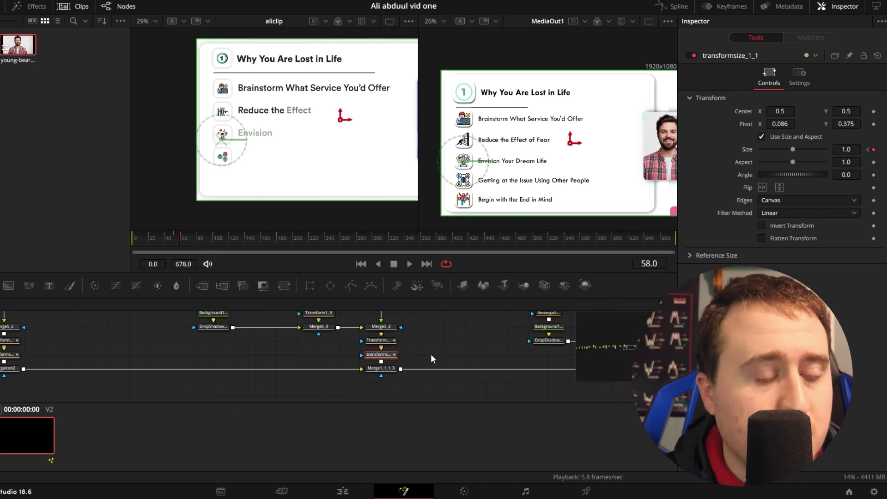
drag(494, 360, 168, 349)
click(383, 344)
key(ctrl+v)
click(450, 338)
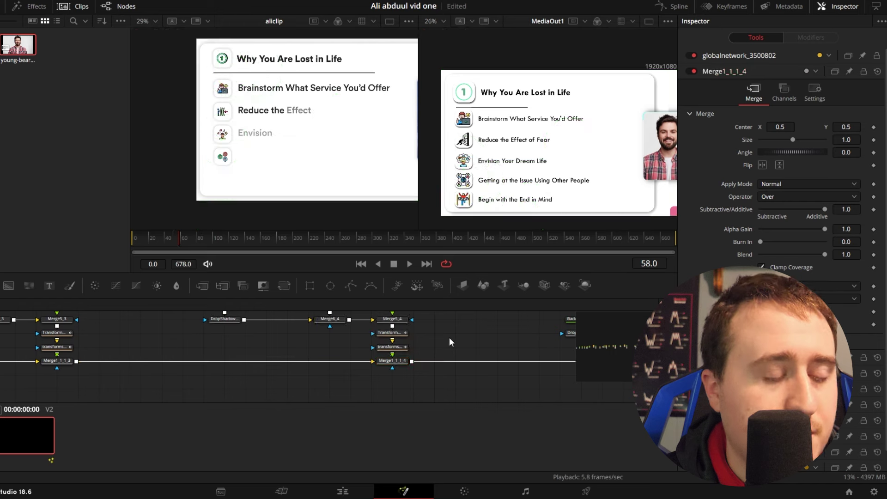
click(395, 346)
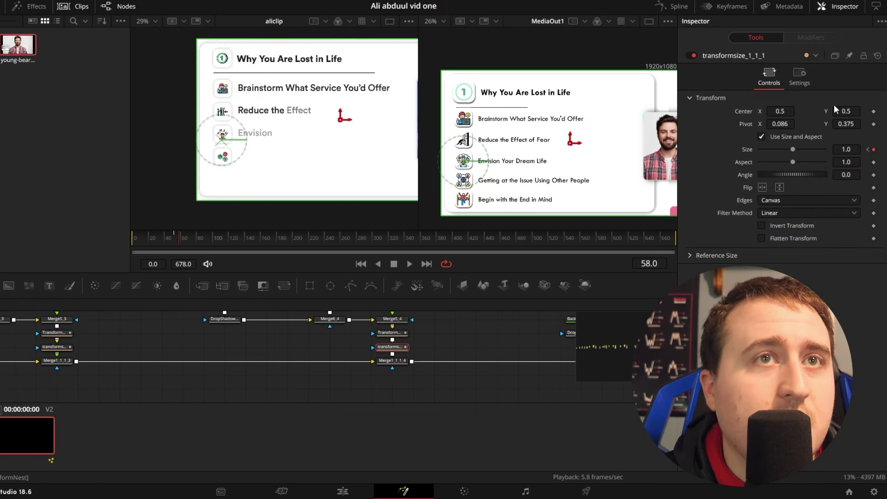
drag(850, 124, 789, 124)
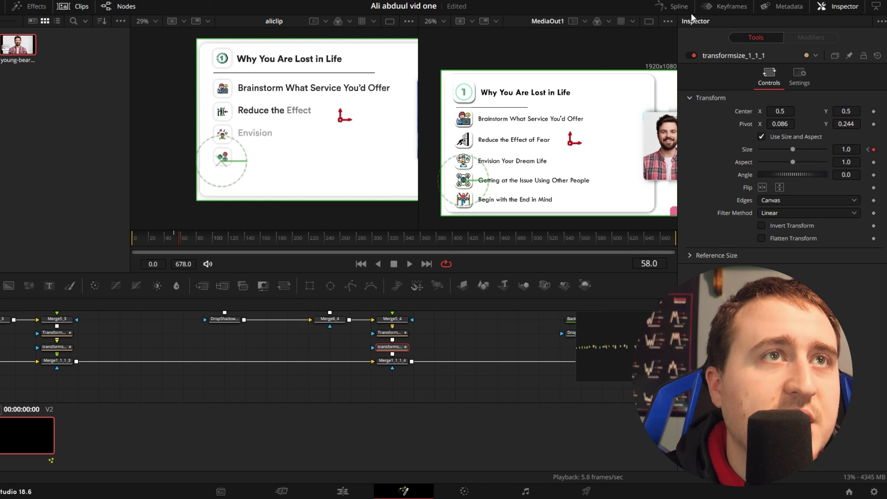
Move the starting Size keyframe of the fourth item's transformsize_1_1_1 to frame 55.
click(725, 6)
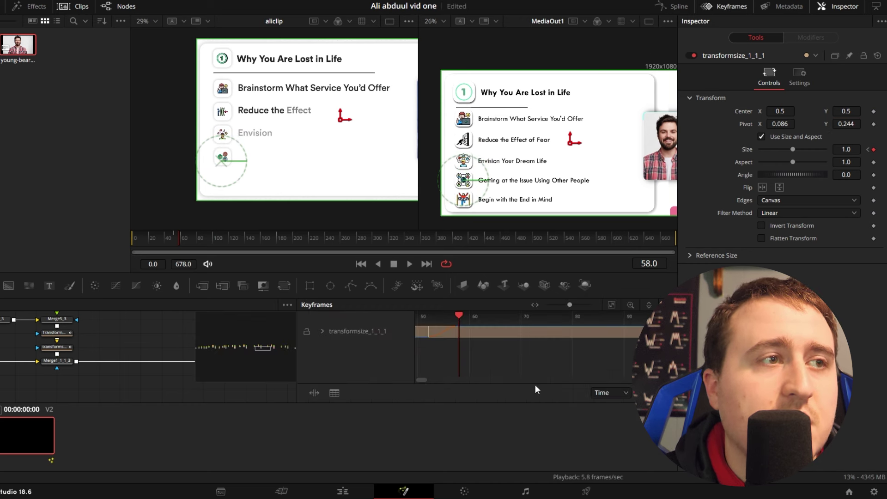
click(321, 331)
key(Left)
key(Left)
key(Left)
key(Left)
key(Left)
key(Left)
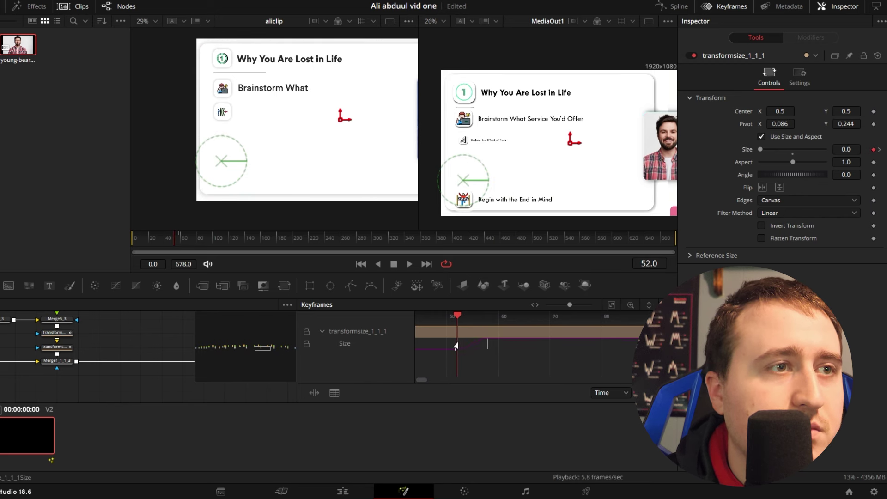
key(Right)
key(Right)
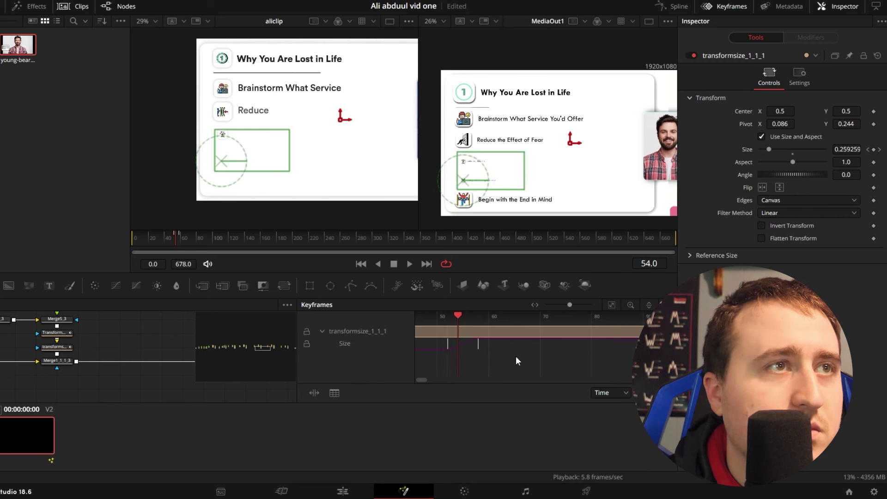
key(Right)
key(Right)
key(Right)
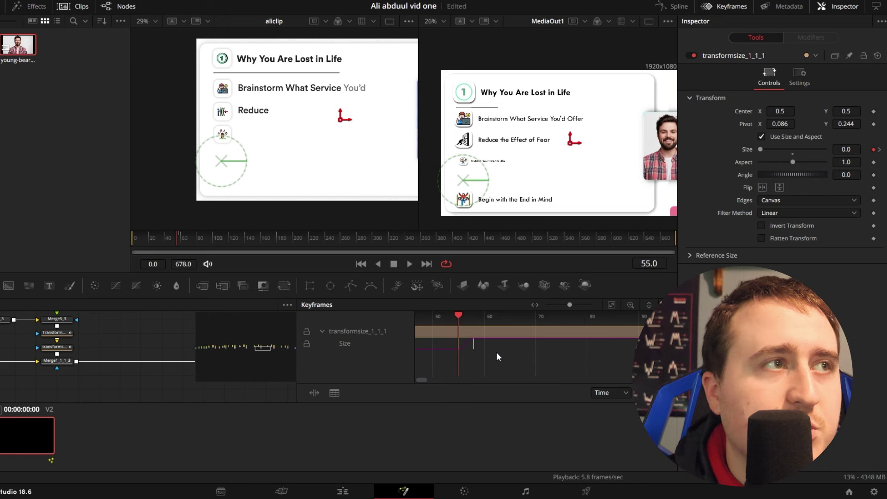
Move the ending Size keyframe of transformsize_1_1_1 to frame 61 and save the project.
key(Right)
key(Right)
key(Right)
key(Right)
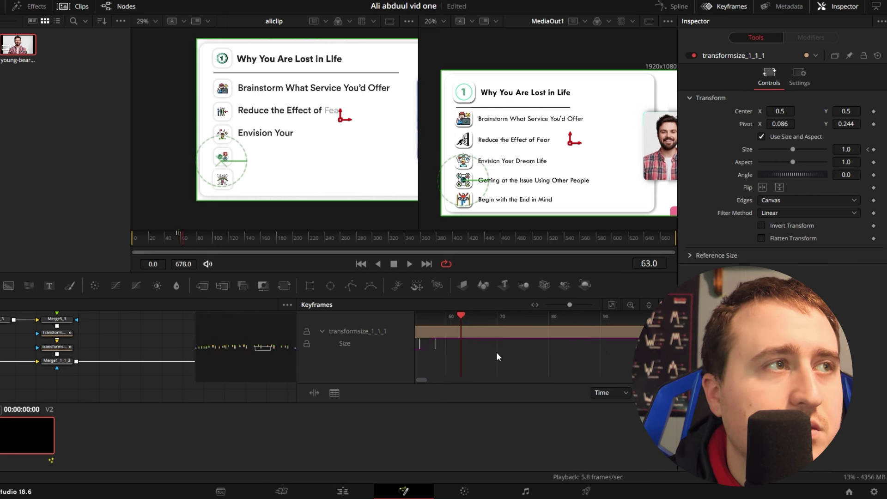
key(Left)
key(Left)
key(Right)
key(Right)
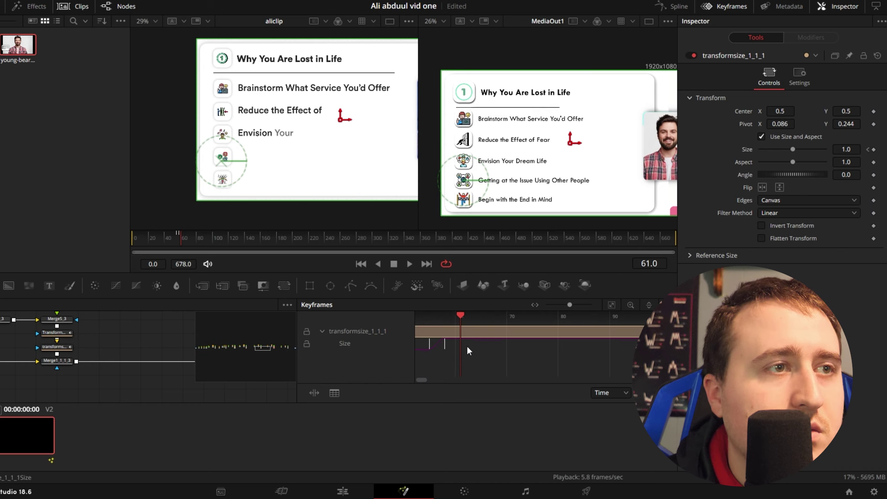
drag(453, 344, 463, 346)
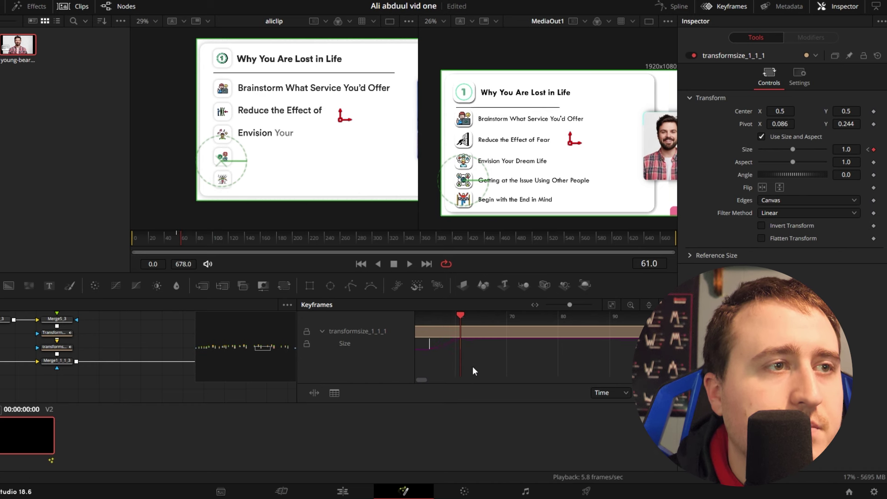
key(ctrl+s)
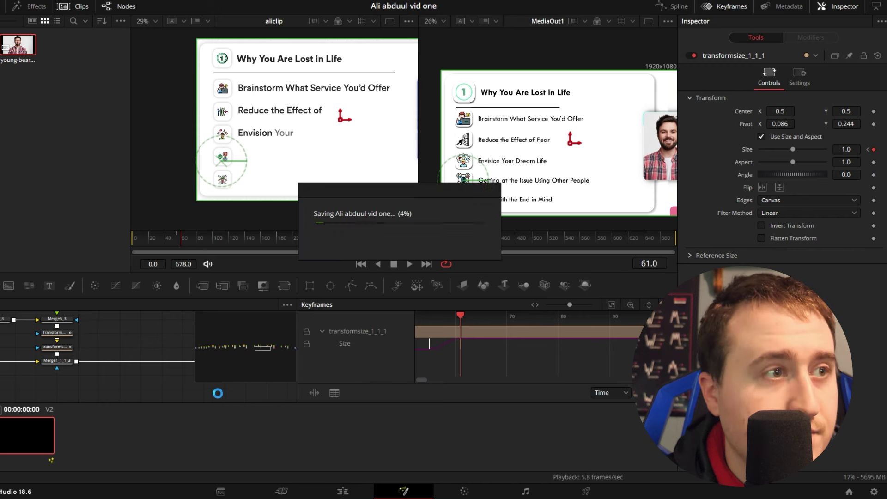
click(720, 7)
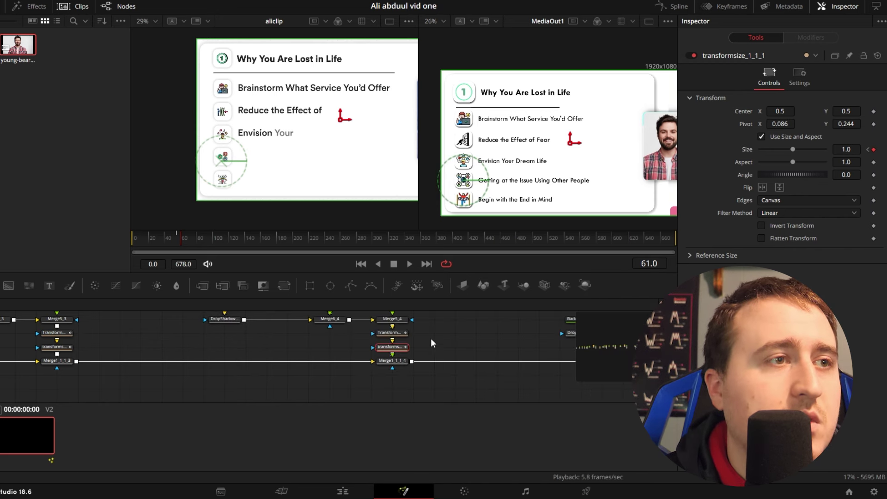
Insert a copy of the size transform between the fifth item's Transform3_1_4 and Merge1_1_1_5, and tidy that item's node layout.
scroll(197, 352, right, 10)
click(428, 356)
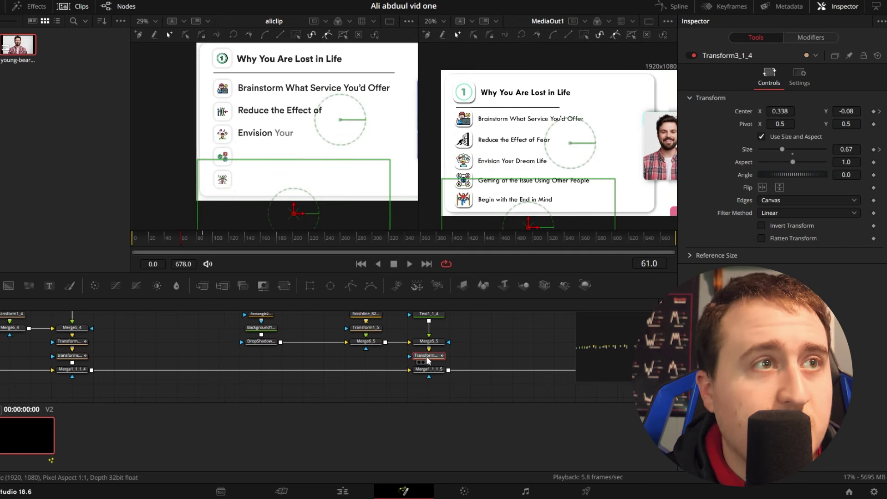
key(ctrl+v)
drag(527, 348, 426, 378)
drag(155, 324, 369, 420)
drag(321, 394, 325, 379)
click(319, 368)
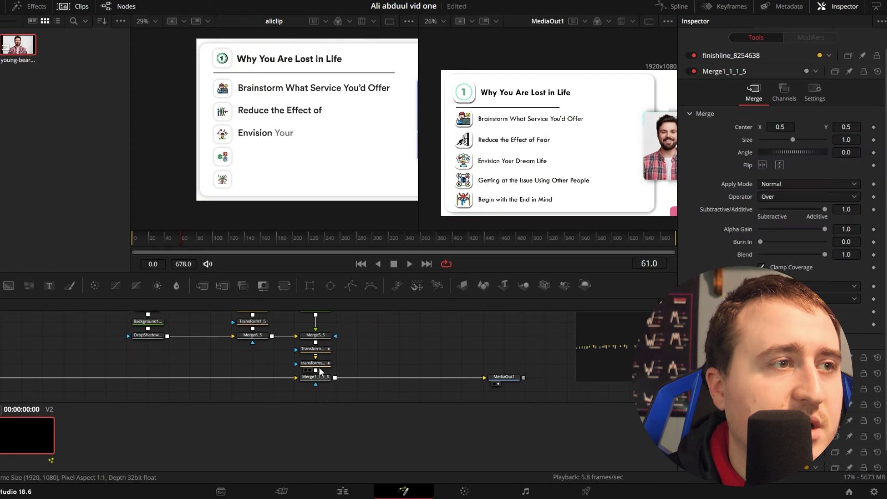
Move the starting Size keyframe of the fifth item's transformsize_1_1_1_1 to frame 58.
click(317, 364)
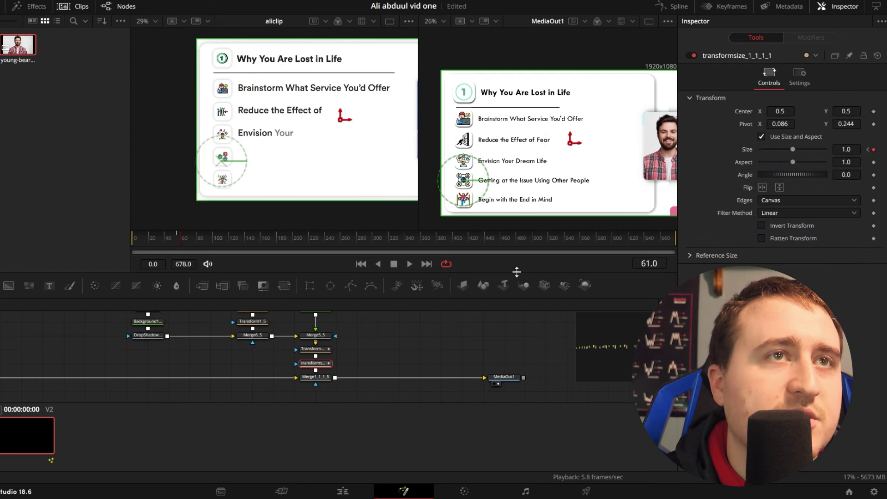
click(719, 6)
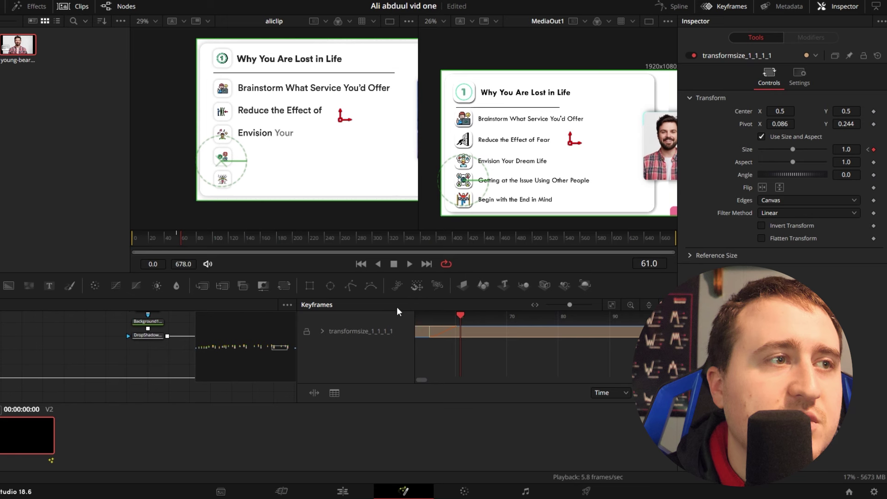
click(322, 330)
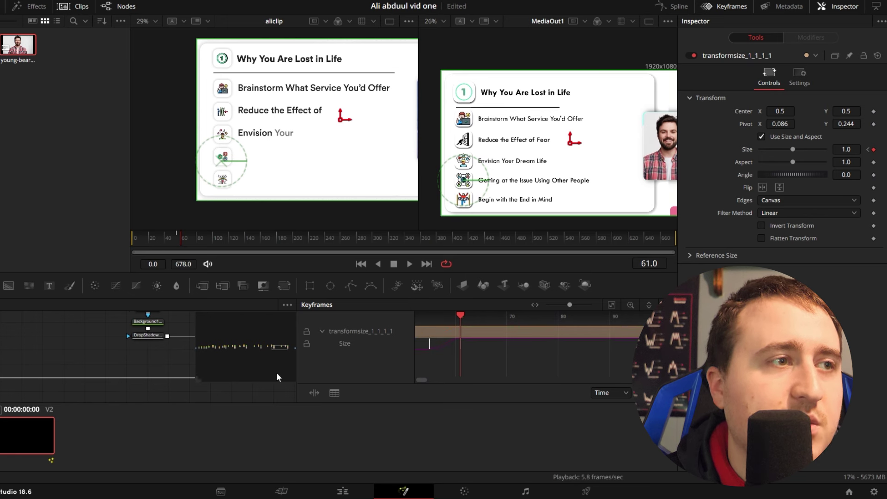
key(Left)
key(Left)
key(Left)
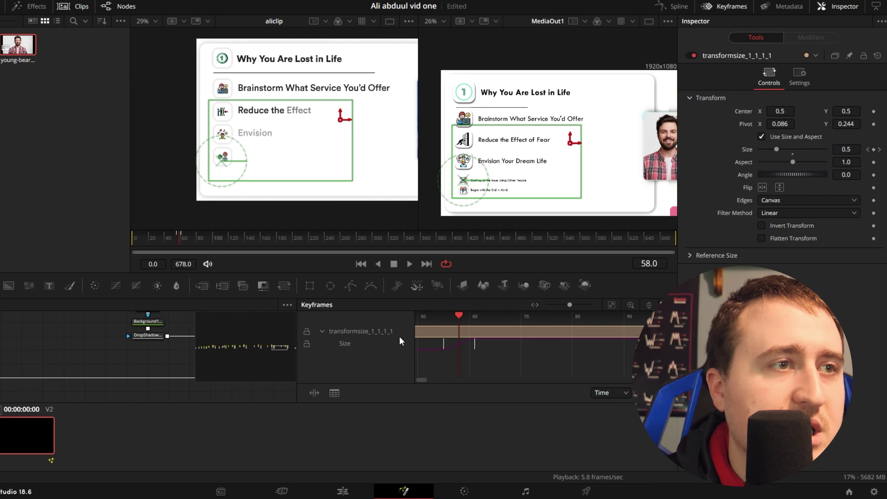
drag(443, 342, 459, 344)
Move the ending Size keyframe of transformsize_1_1_1_1 to frame 64 and save the project.
key(space)
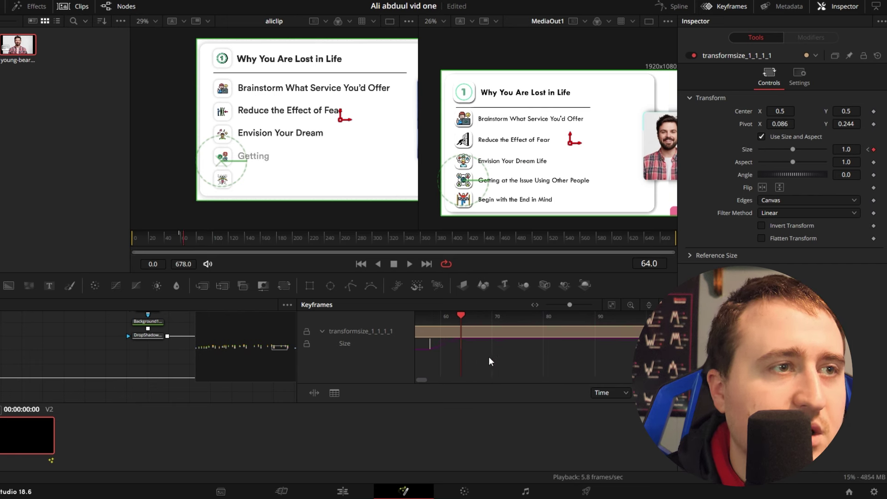
drag(460, 371, 446, 372)
key(ctrl+s)
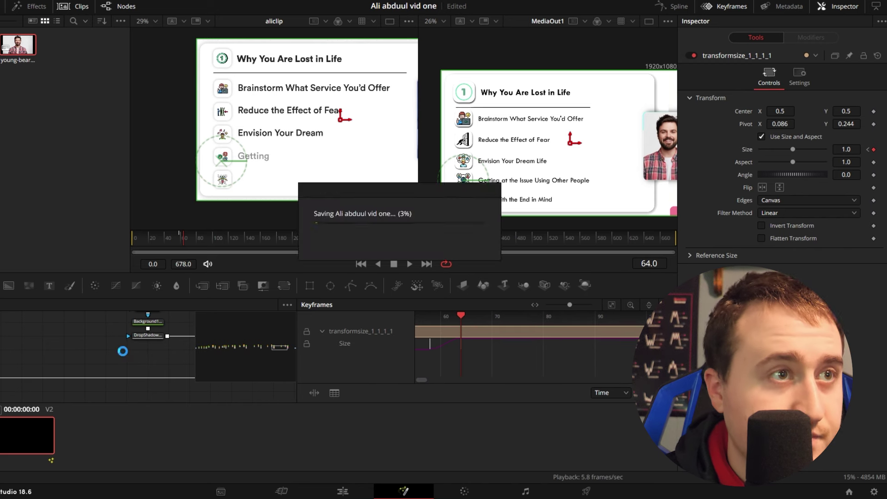
click(727, 6)
click(423, 335)
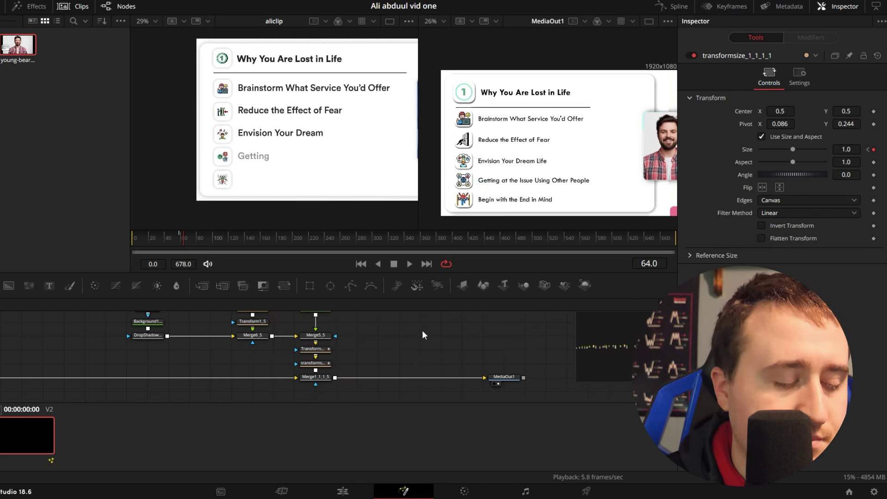
Smooth the Size animation curve of the fifth item's transformsize_1_1_1_1 in the Spline editor.
click(314, 363)
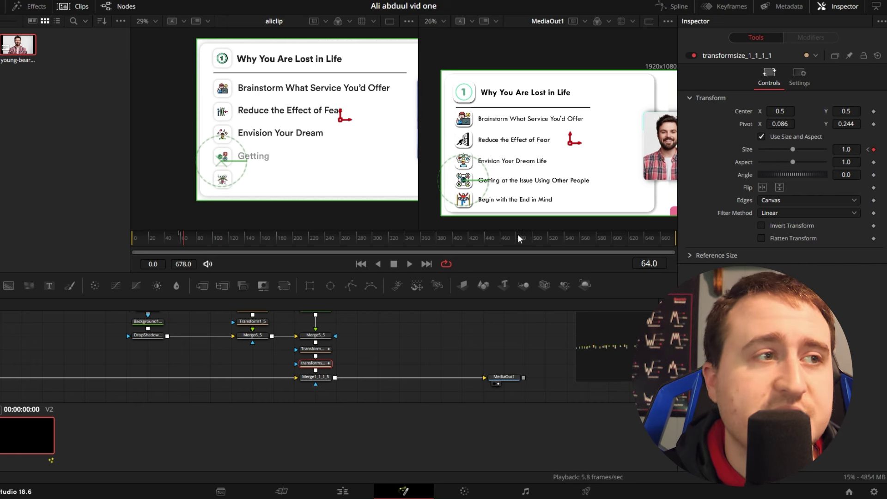
click(672, 6)
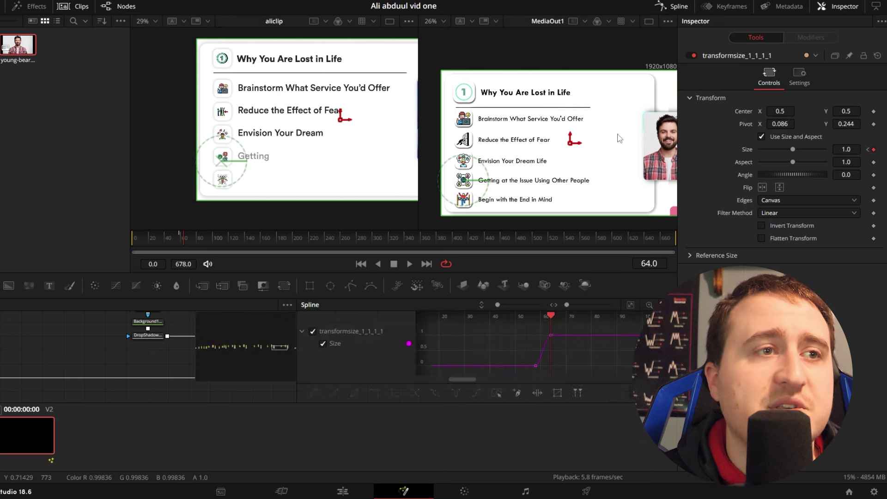
click(631, 304)
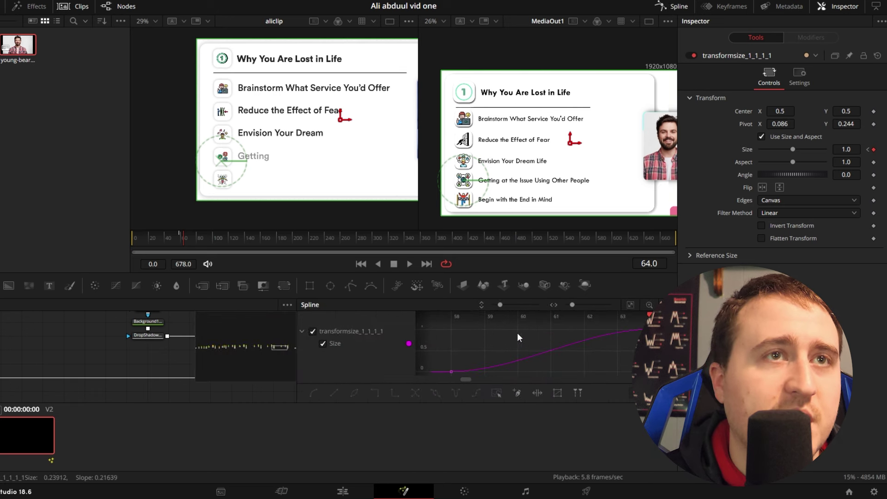
click(675, 6)
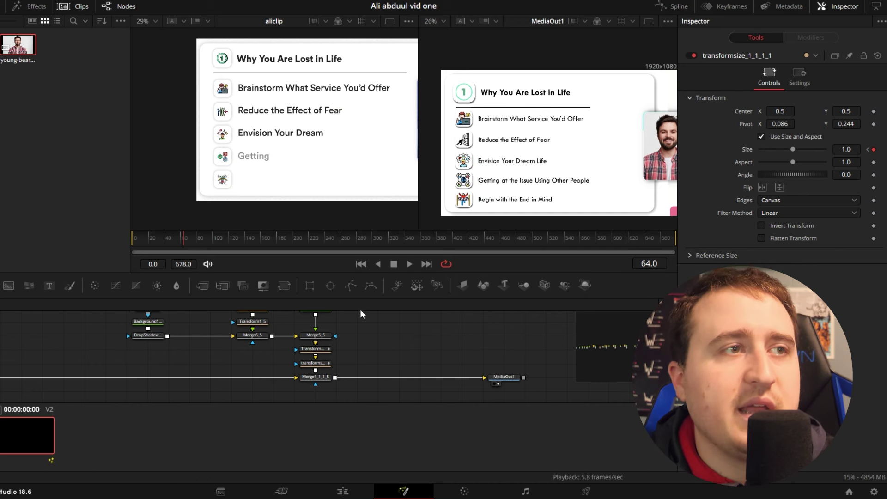
Step frame by frame through the list items' scale-in and compare its timing with the reference clip.
key(Left)
key(Left)
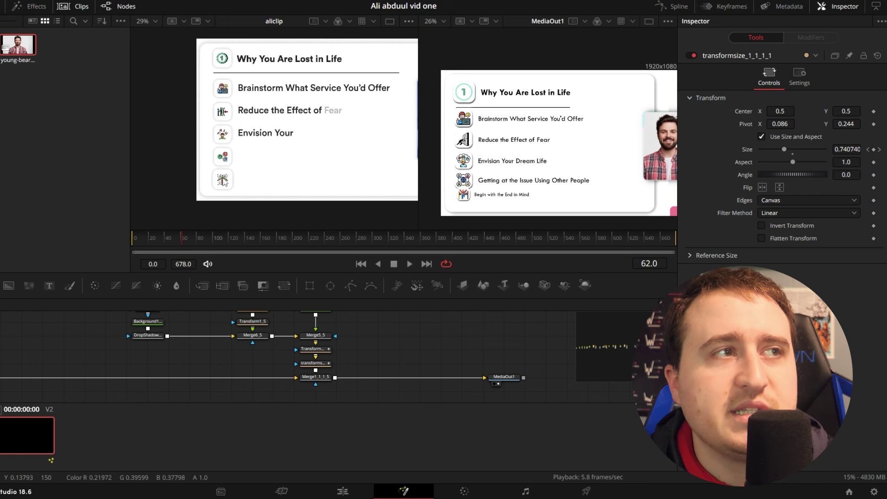
key(Right)
key(Right)
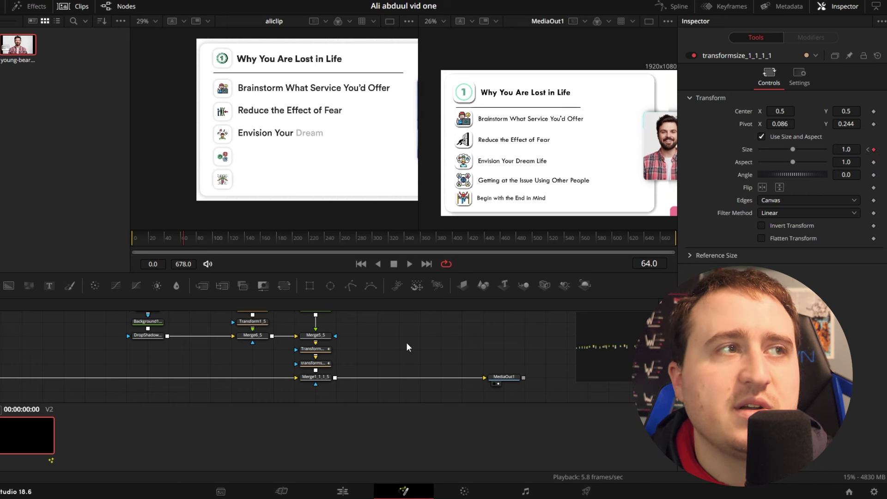
key(Right)
key(Right)
key(Right)
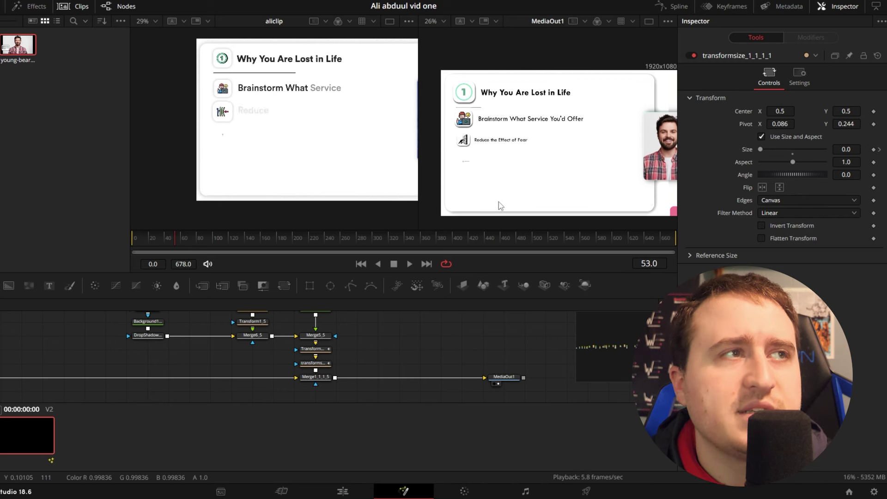
key(Right)
key(Right)
key(Right)
key(Right)
key(Right)
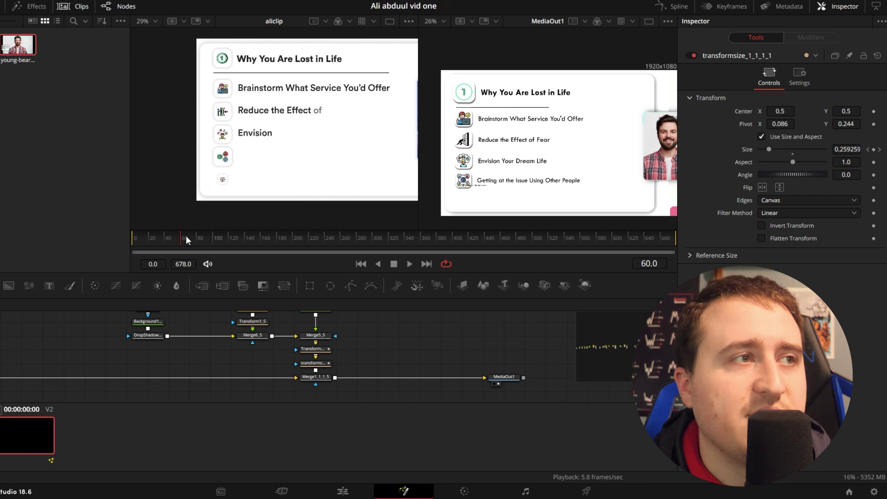
drag(182, 236, 159, 239)
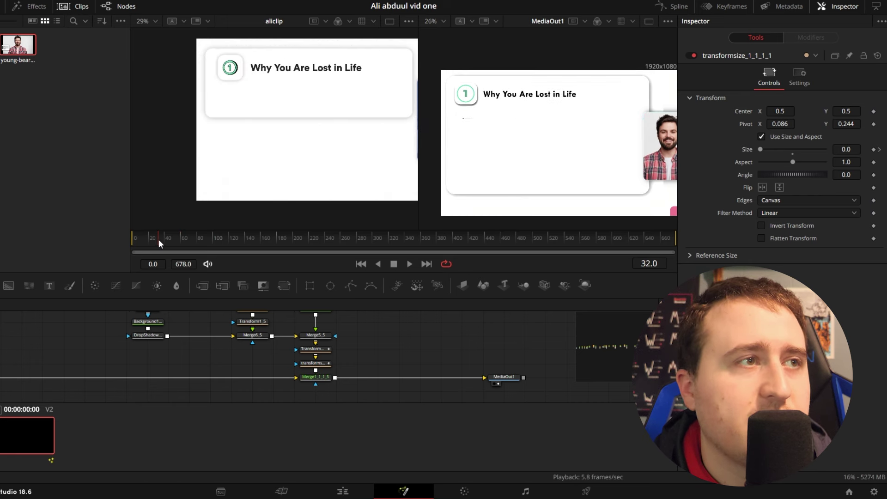
Set the Pivot Y of the fifth item's transformsize_1_1_1_1 to 0.115 and save the project.
click(315, 362)
drag(315, 237, 363, 240)
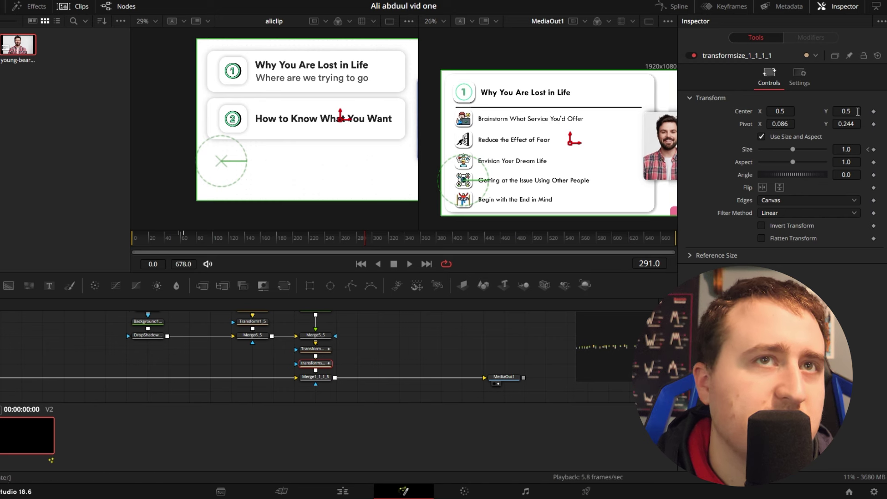
drag(847, 124, 787, 125)
click(440, 341)
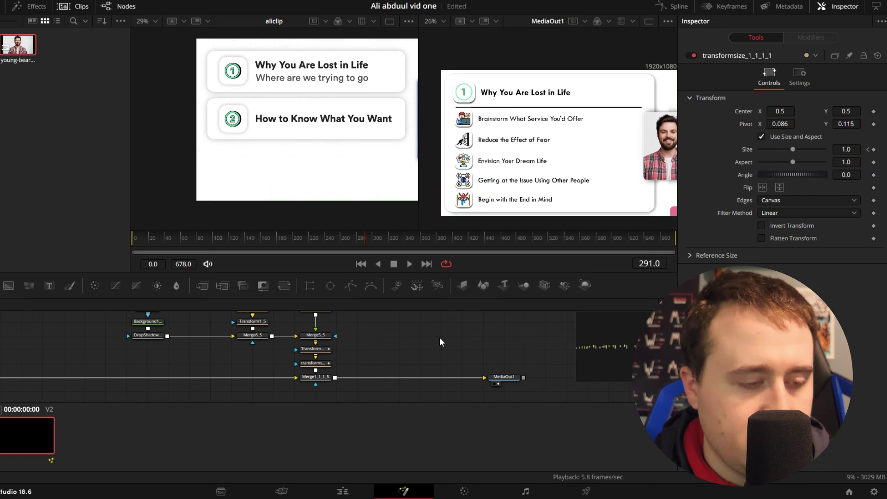
Play the composition from frame 0 to compare the staggered list animation with the reference clip.
click(162, 241)
click(133, 241)
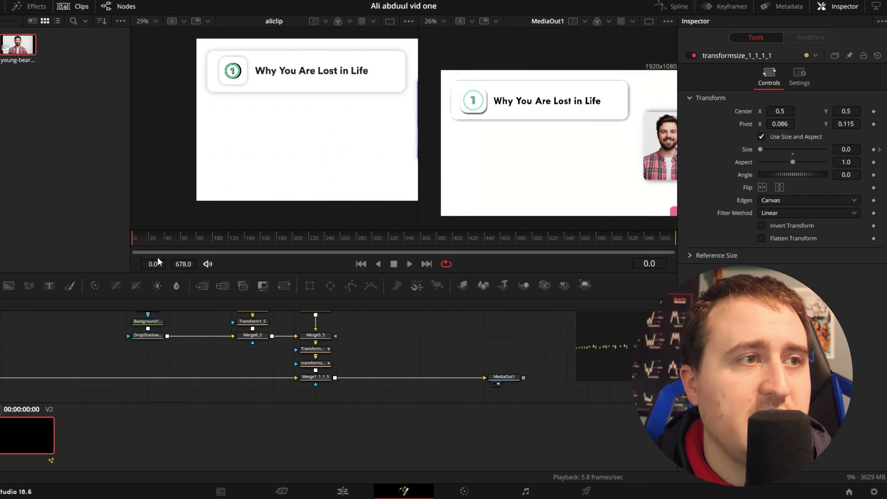
key(space)
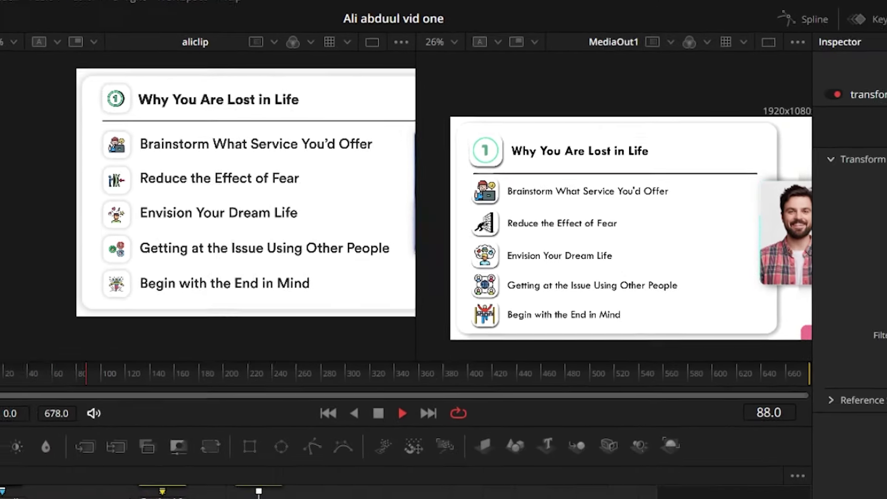
key(space)
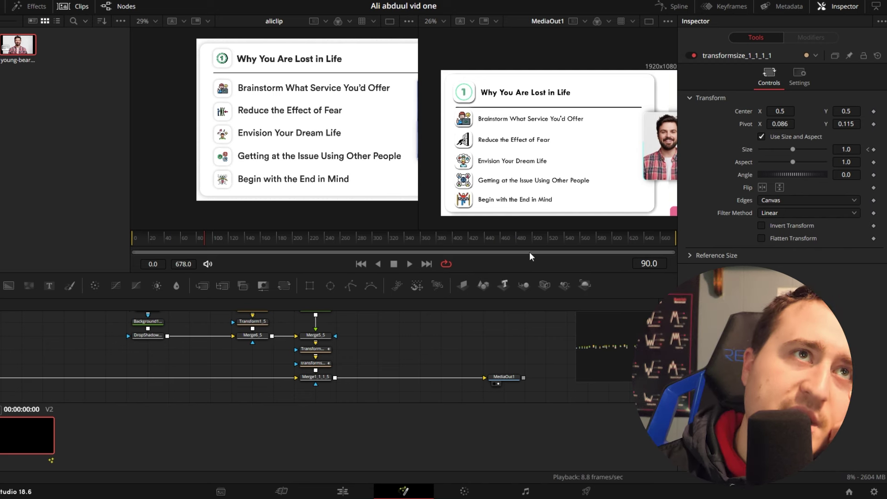
Select both Size keyframes of transformsize_1_1_1_1 in the Spline editor and apply smooth easing to them.
click(309, 363)
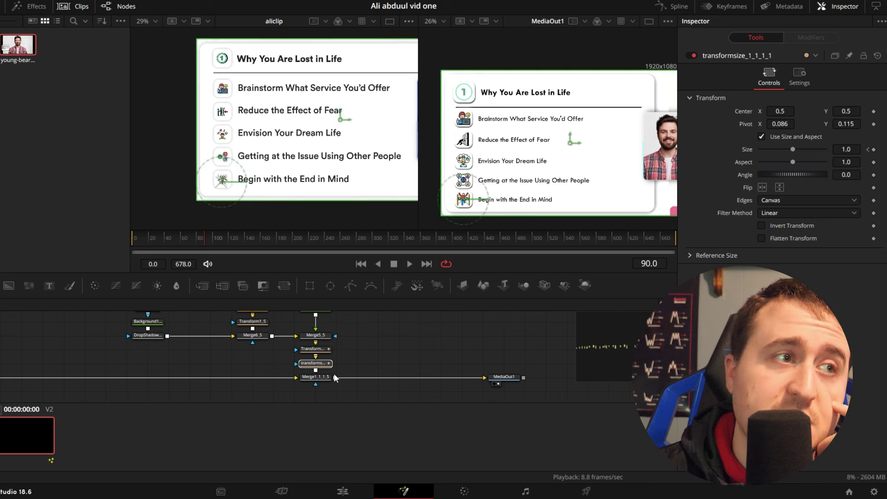
click(685, 7)
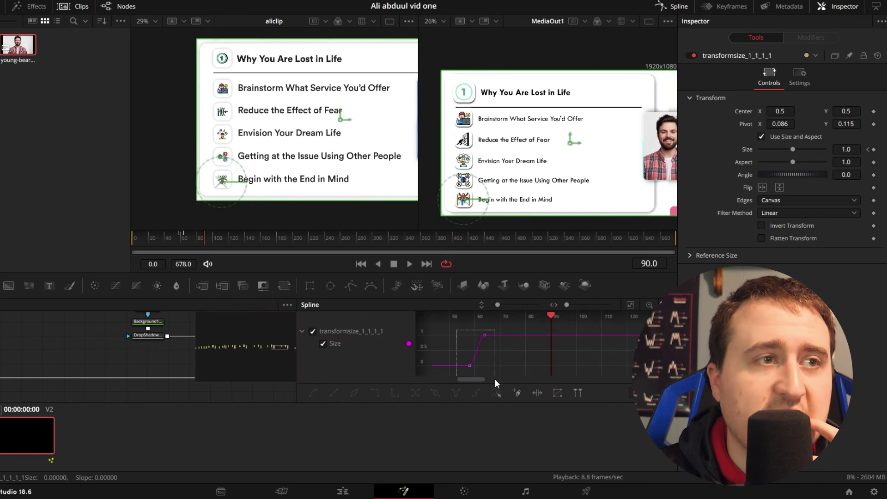
drag(495, 378, 495, 378)
click(631, 304)
key(shift+s)
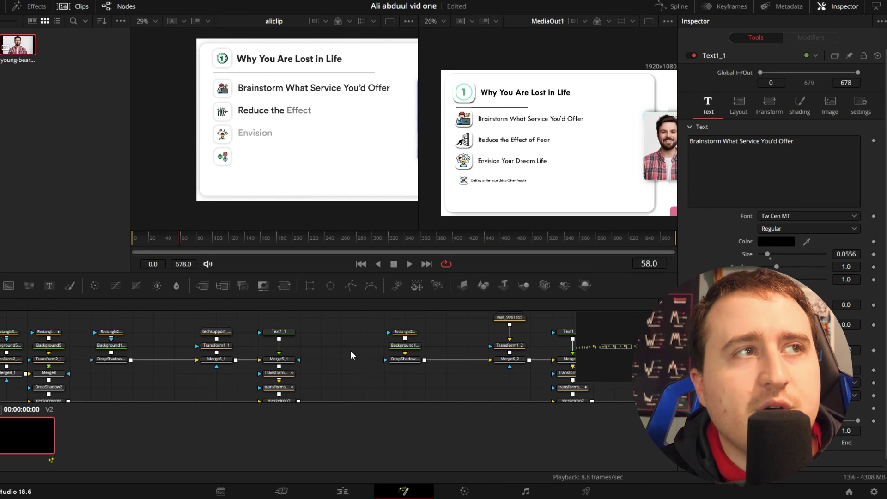
Raise the first item's Text1_1 node above its chain and paste four copies of it alongside.
drag(351, 352, 358, 365)
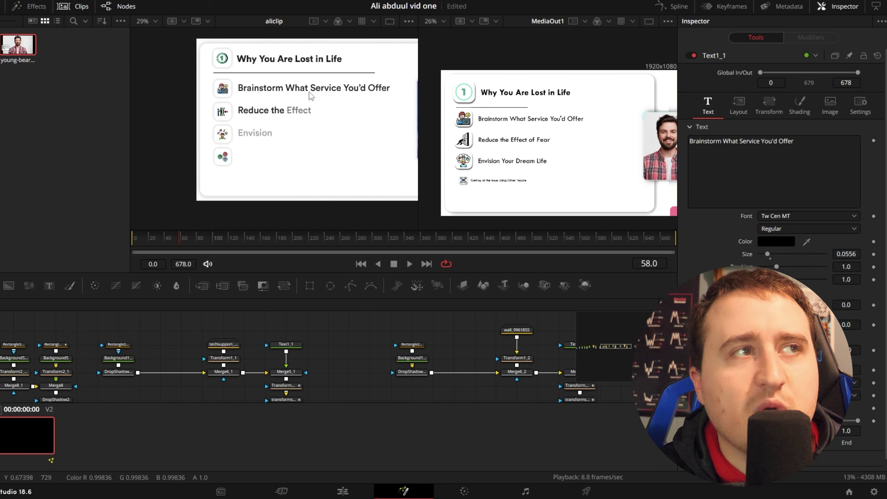
click(286, 345)
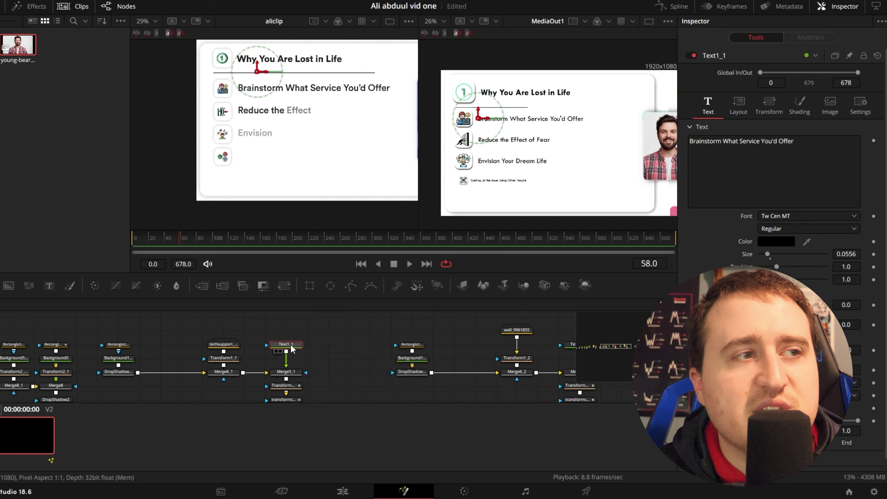
click(331, 316)
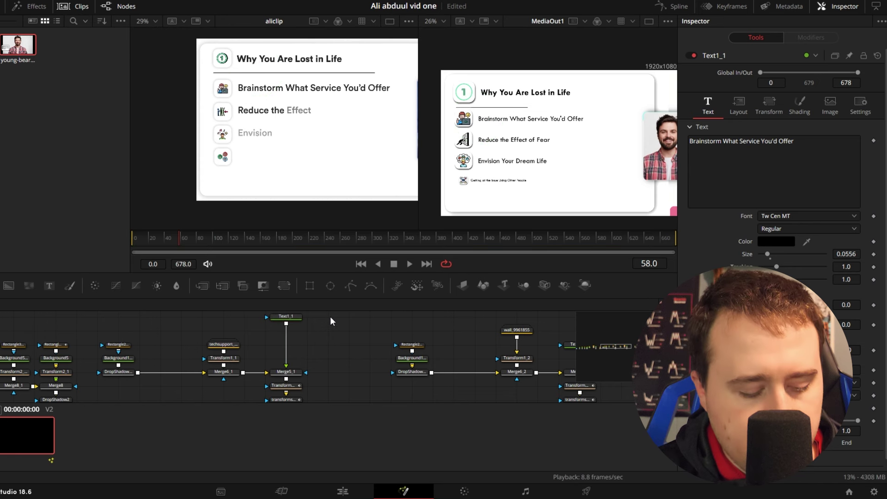
key(ctrl+v)
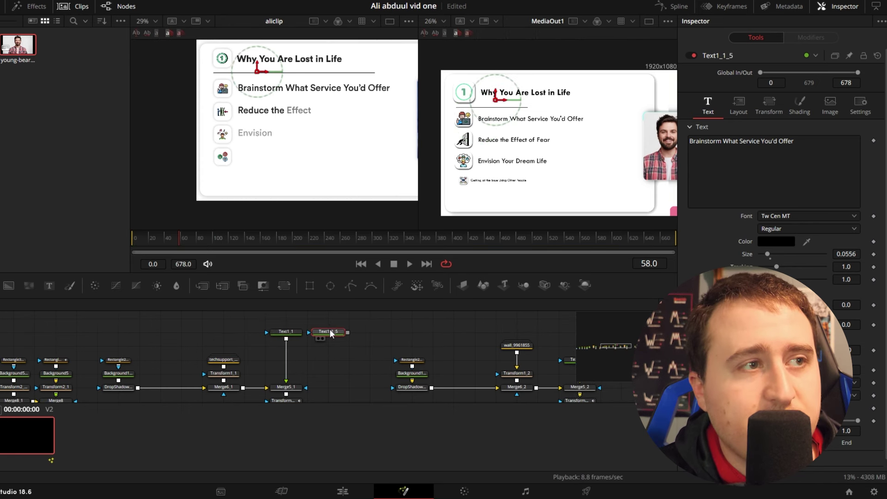
click(357, 330)
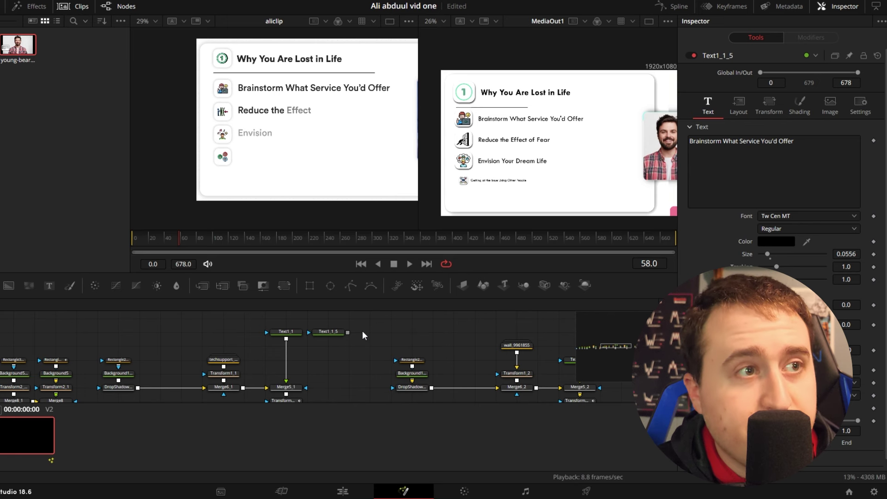
key(ctrl+v)
click(321, 353)
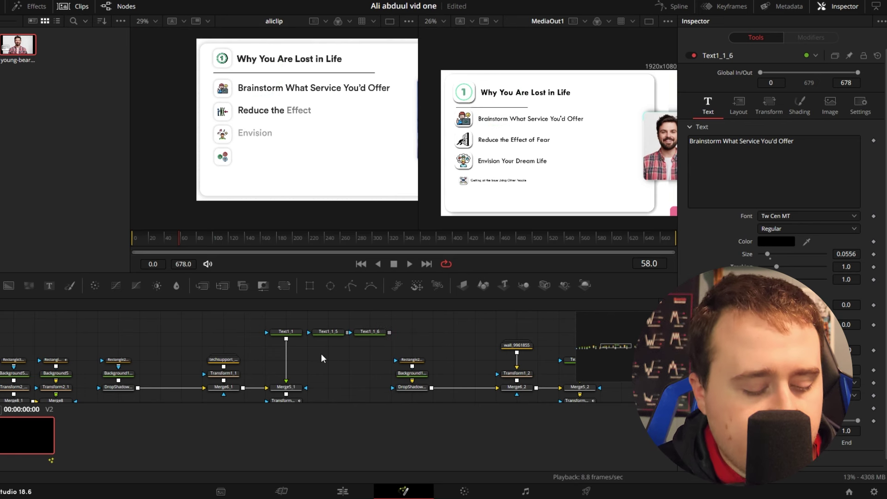
key(ctrl+v)
click(353, 349)
key(ctrl+v)
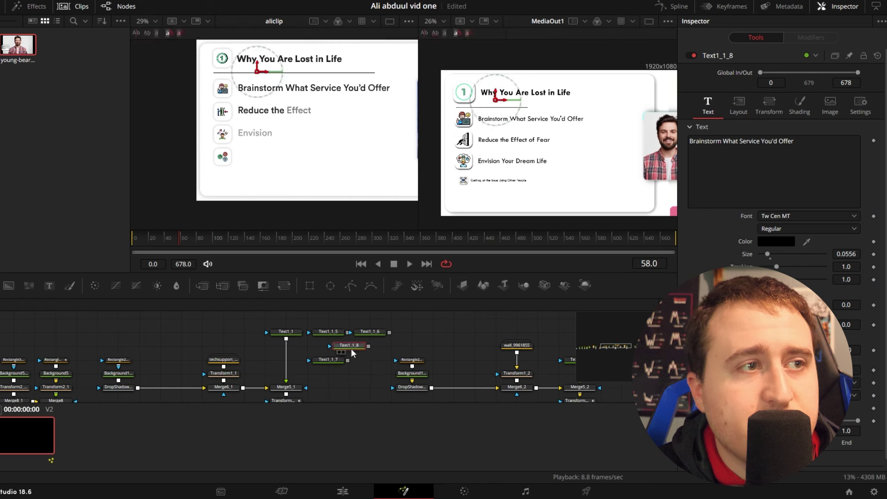
Move the node groups of the later list items farther along the flow to make room for the text copies.
click(312, 318)
drag(310, 329, 78, 309)
drag(235, 329, 167, 344)
drag(113, 320, 576, 370)
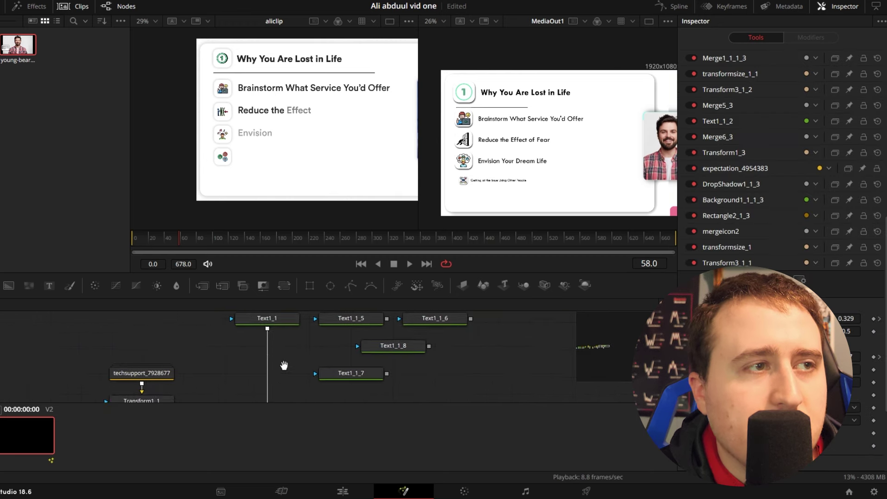
Arrange Text1_1_7 and Text1_1_8 after the first item's Merge5_1 and merge them into its chain.
drag(283, 365, 212, 347)
drag(314, 354, 205, 386)
drag(341, 348, 130, 406)
scroll(177, 365, down, 2)
drag(142, 354, 80, 369)
drag(169, 348, 82, 401)
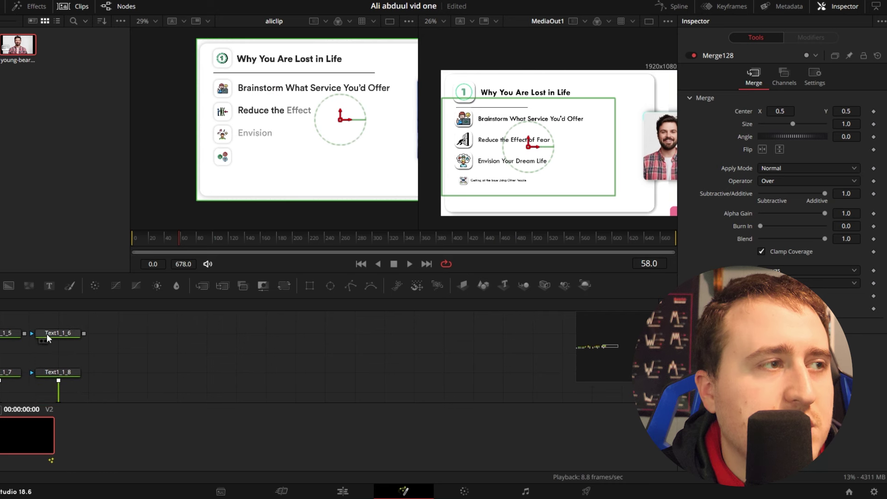
Merge Text1_1_6 and Text1_1_5 into the first item's chain after Merge128.
drag(63, 331, 142, 370)
drag(67, 369, 21, 323)
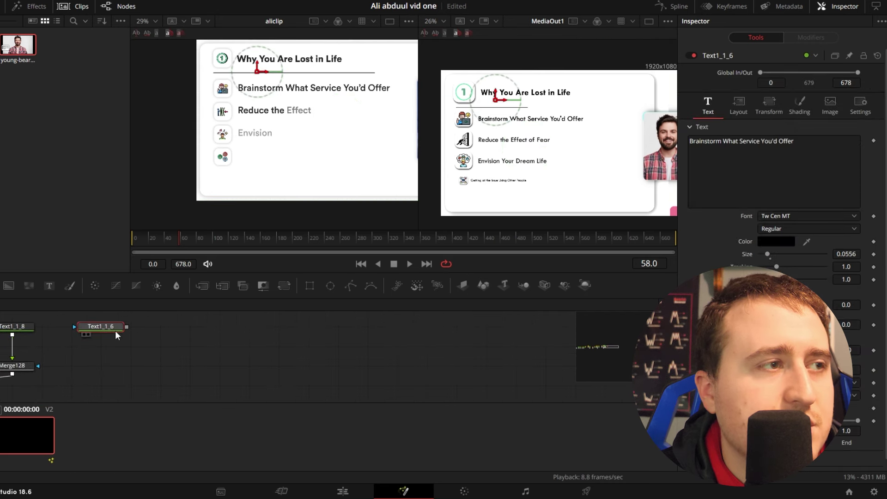
drag(126, 325, 10, 367)
drag(84, 347, 210, 379)
drag(69, 316, 222, 376)
Place the first item's Transform3, transformsize and mergeicon1 nodes beneath Merge130 and save the project.
click(284, 359)
drag(178, 356, 154, 308)
drag(0, 336, 254, 389)
click(334, 338)
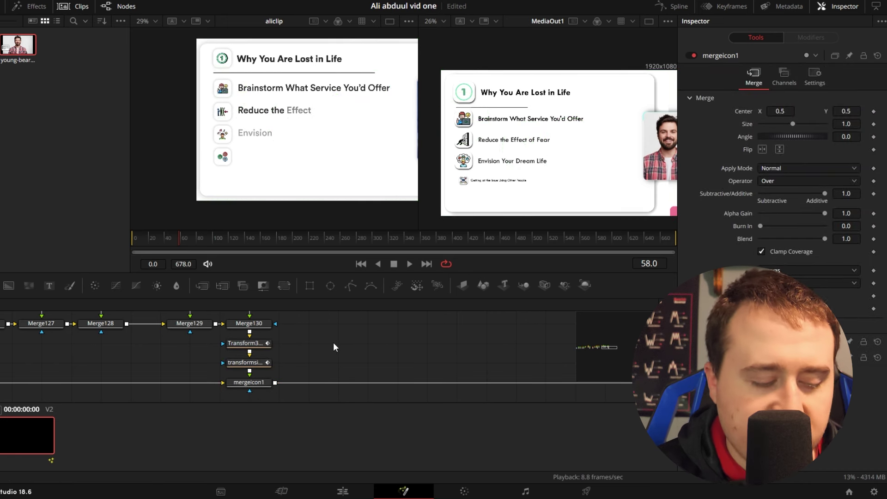
key(ctrl+s)
Move Text1_1 back down so it lines up in the same row as its four copies.
scroll(311, 342, down, 5)
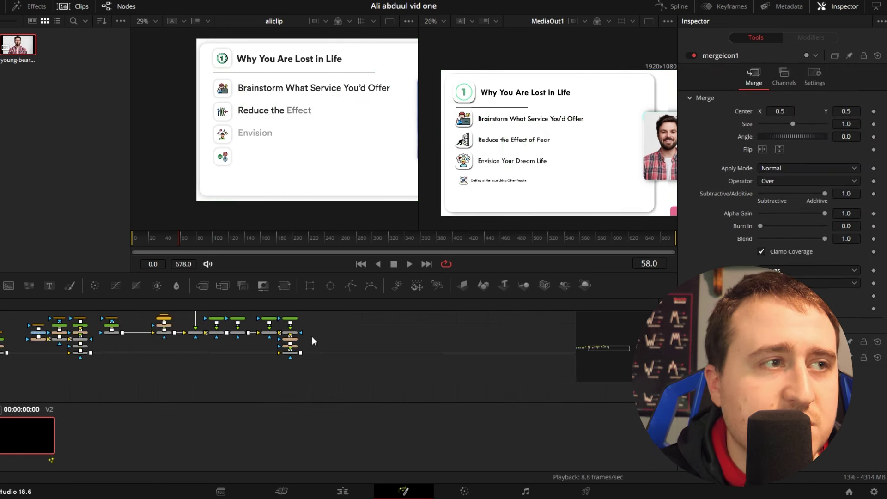
scroll(217, 351, up, 5)
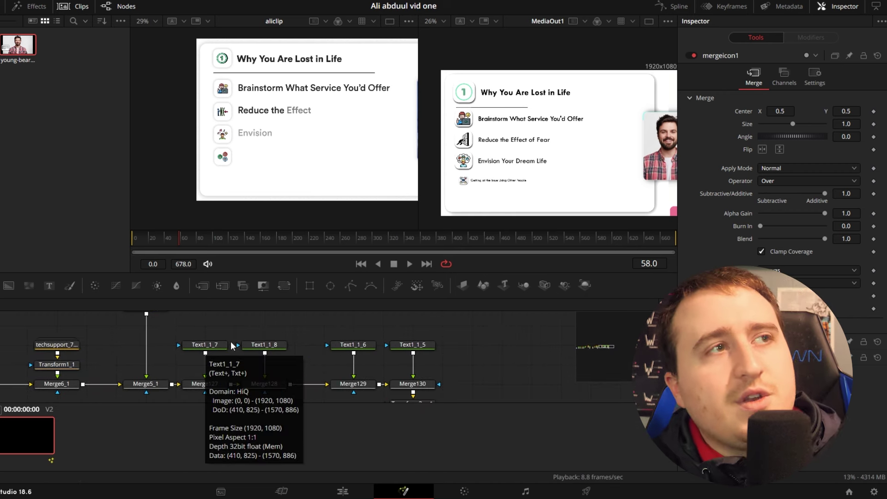
drag(248, 322, 330, 341)
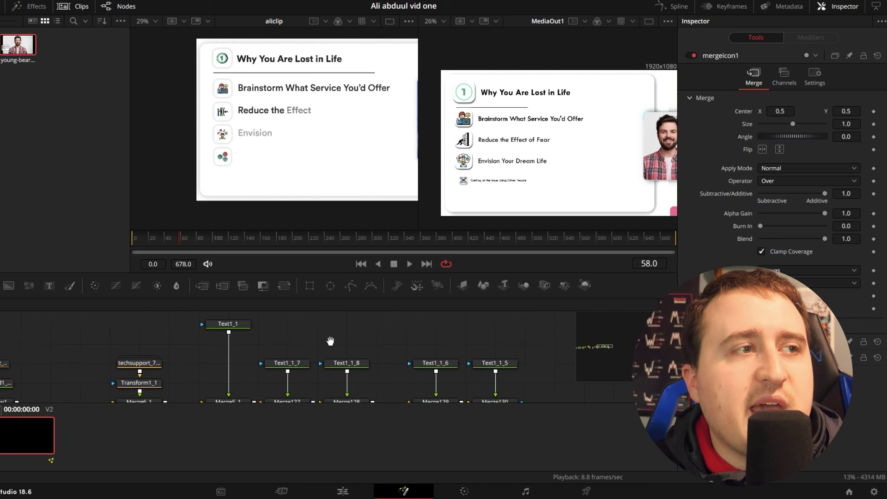
click(228, 324)
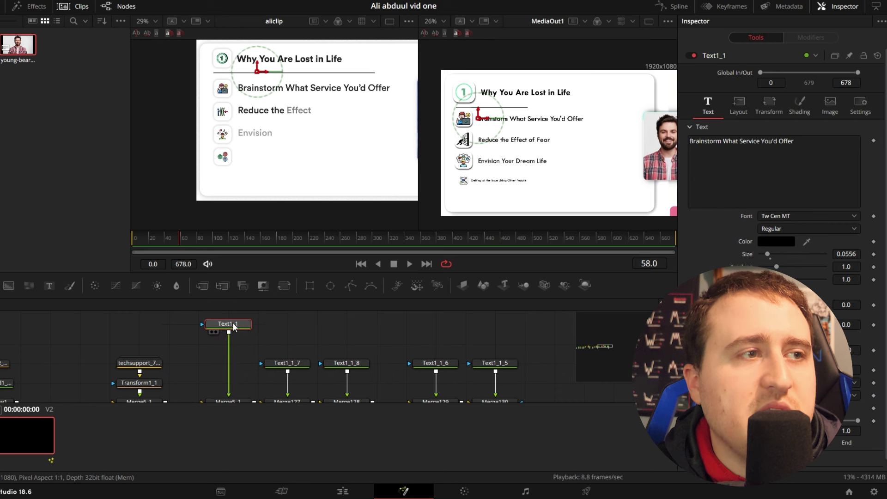
drag(232, 324, 244, 363)
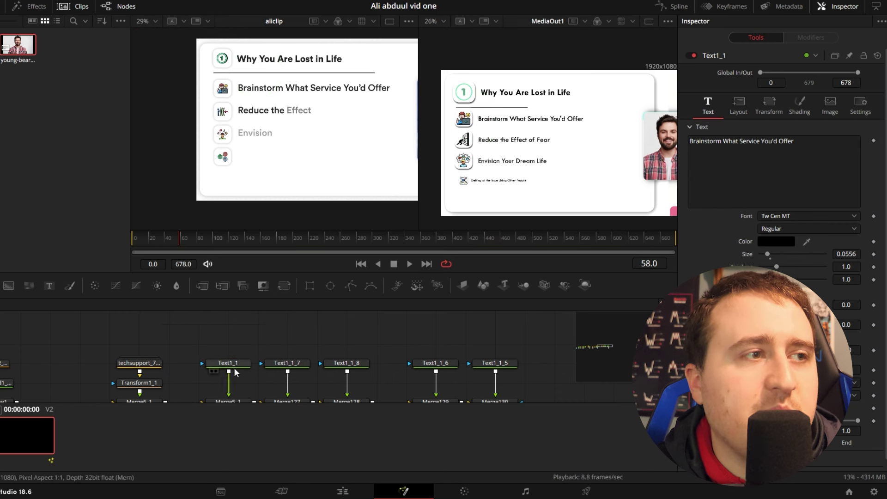
Add a rectangle mask to Text1_1 and fit its centre and width so only the word "Brainstorm" is revealed.
click(309, 285)
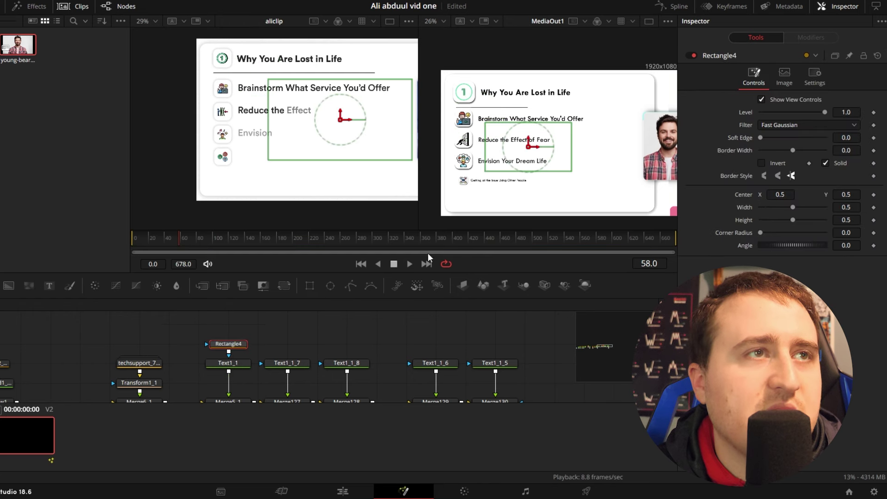
double_click(784, 194)
text(0.255)
key(Return)
drag(784, 194, 792, 195)
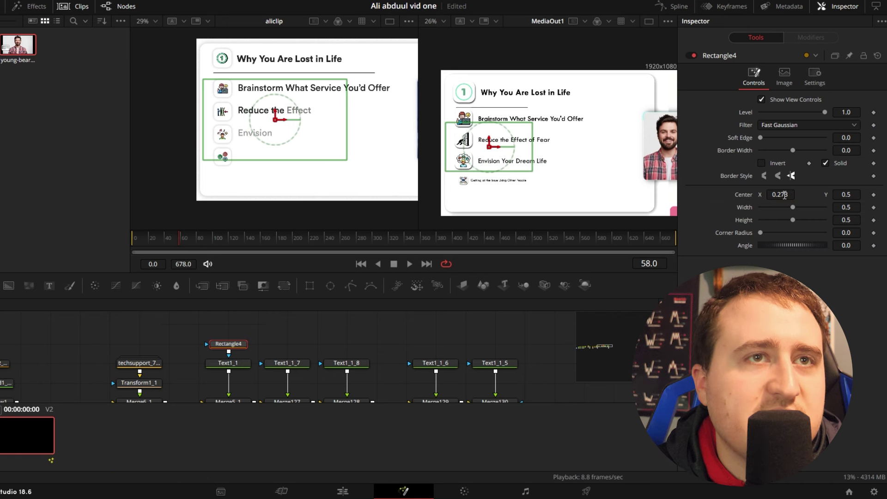
drag(851, 207, 788, 194)
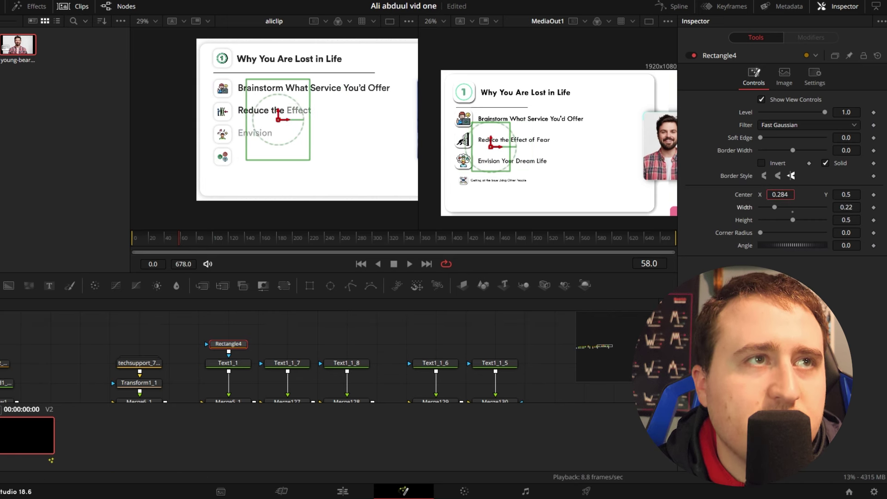
mouse_move(846, 194)
mouse_down()
mouse_move(884, 194)
mouse_move(838, 207)
mouse_up()
drag(779, 194, 787, 194)
Disable the four text copies Text1_1_7, Text1_1_8, Text1_1_6 and Text1_1_5.
click(422, 336)
drag(307, 341, 528, 358)
key(ctrl+p)
click(334, 322)
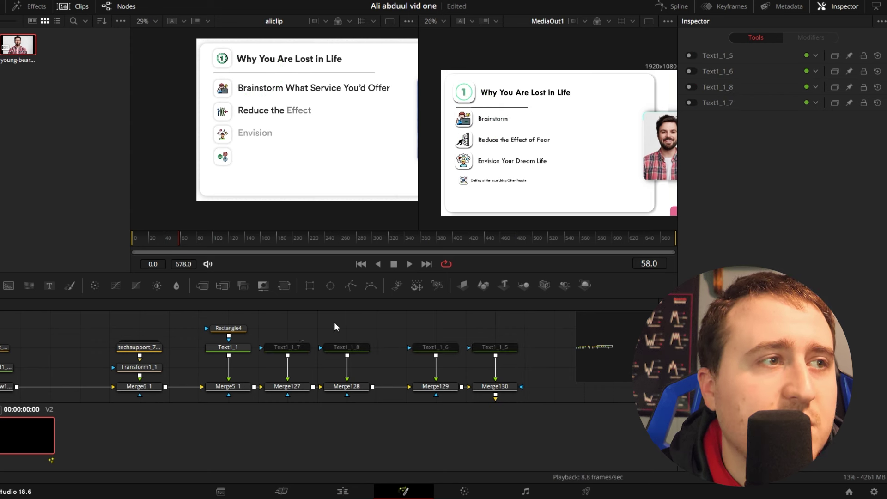
Re-enable Text1_1_7 and give it a rectangle mask centred at 0.353, 0.563 with width 0.095 and height 0.206.
click(294, 328)
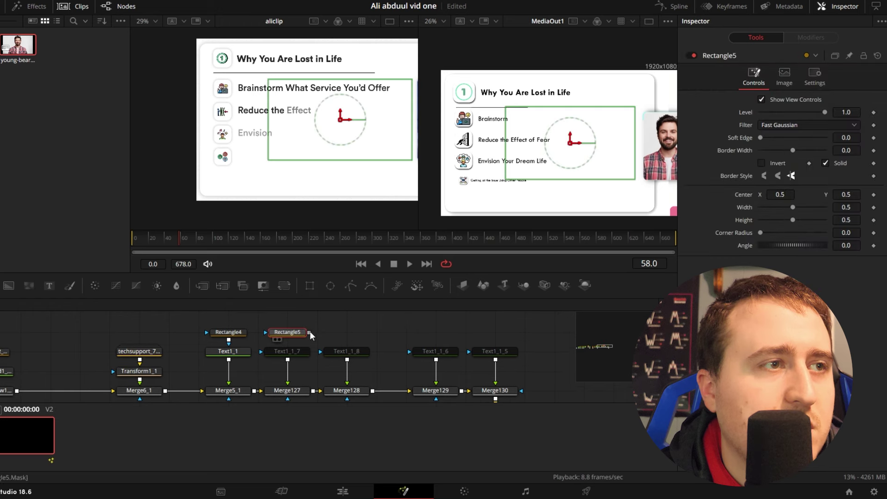
click(294, 353)
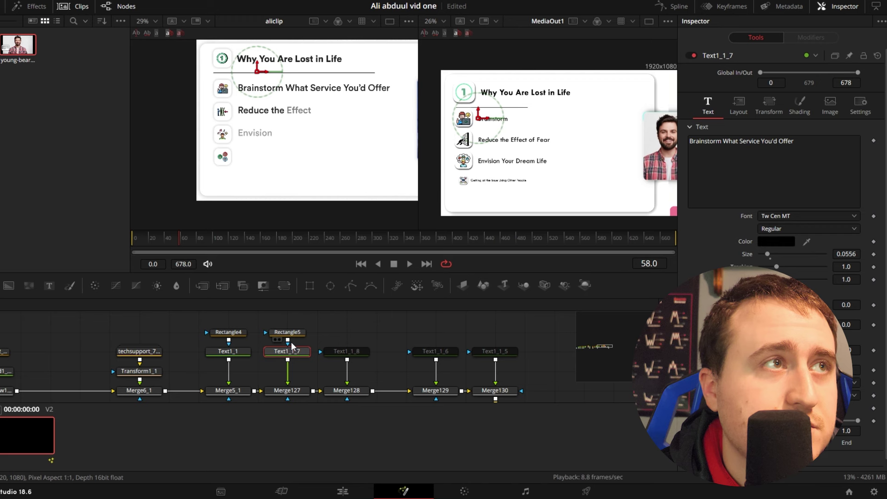
click(291, 333)
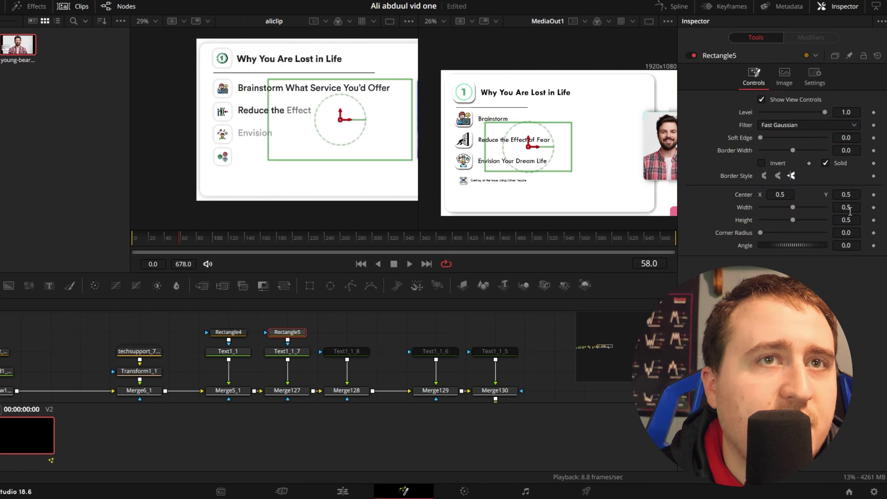
drag(851, 208, 767, 194)
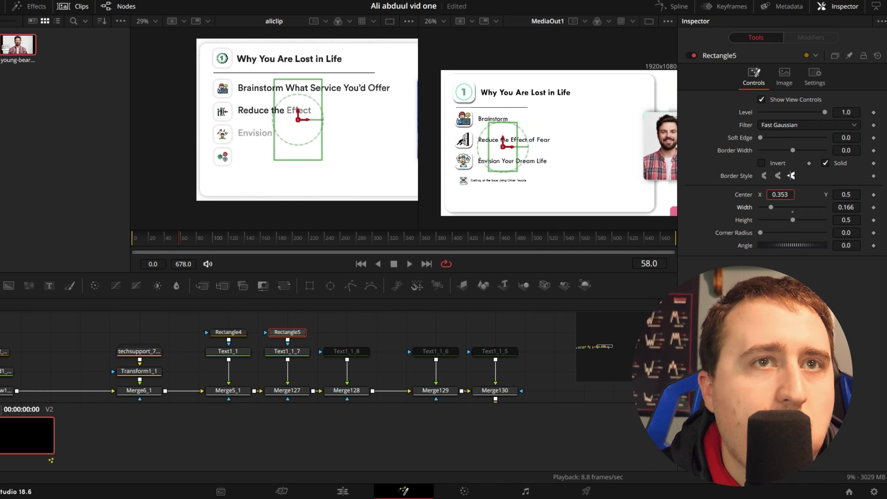
drag(842, 223, 808, 223)
drag(847, 194, 837, 210)
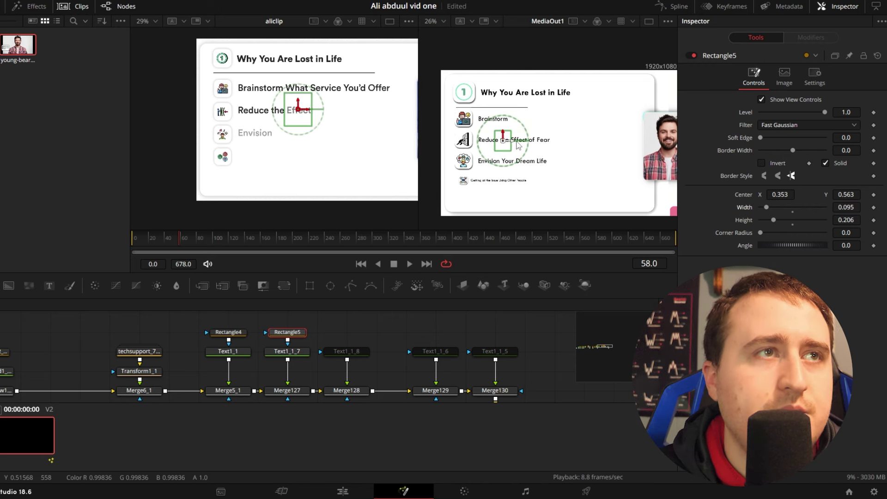
Set the Text1_1_7 mask's centre X to 0.363 and its width to 0.056.
scroll(514, 145, up, 5)
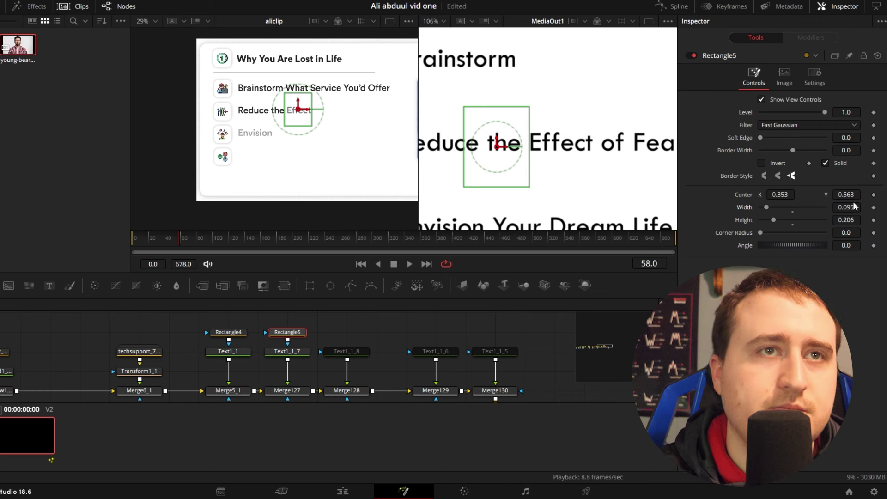
drag(850, 208, 844, 209)
drag(785, 194, 790, 194)
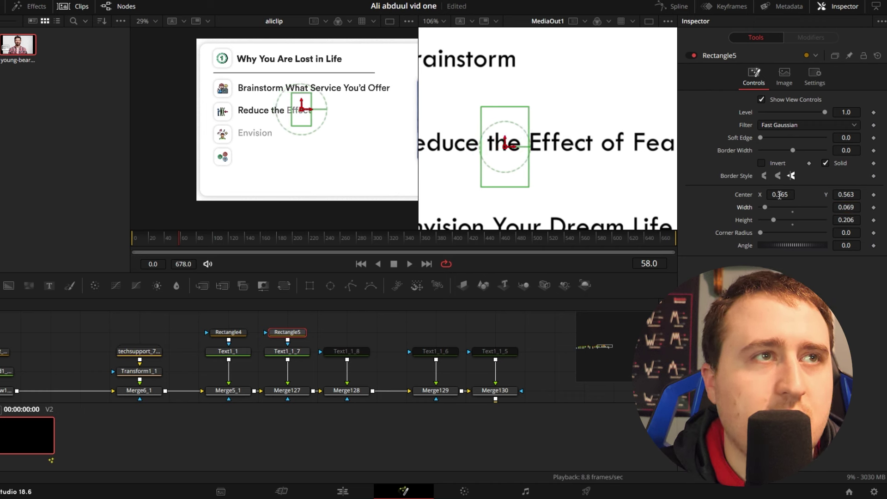
drag(851, 208, 847, 208)
drag(788, 194, 788, 193)
click(417, 321)
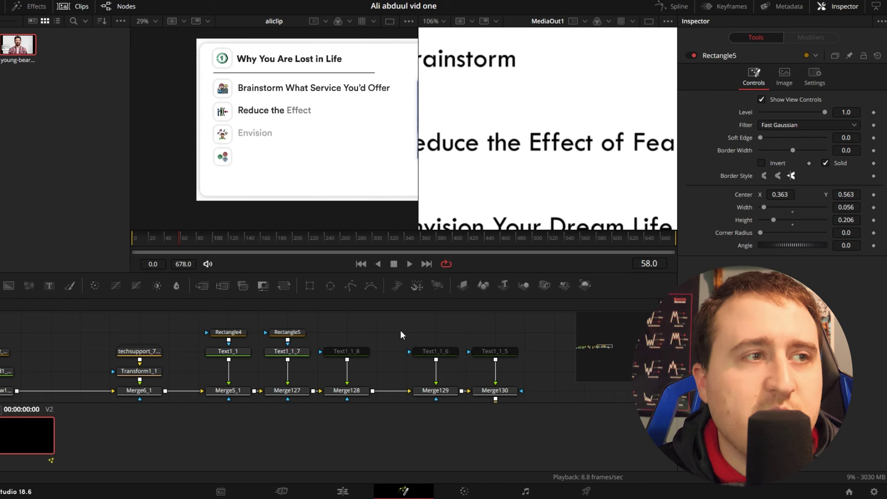
click(347, 350)
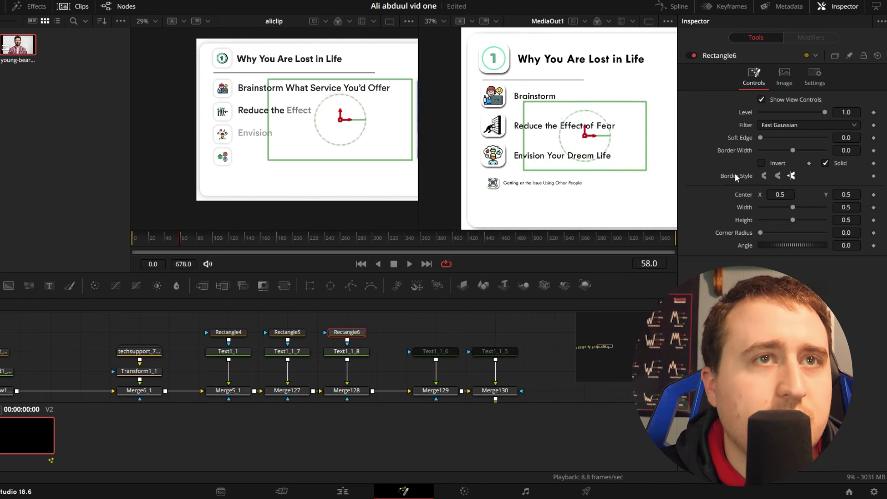
drag(845, 195, 863, 194)
click(236, 352)
click(228, 332)
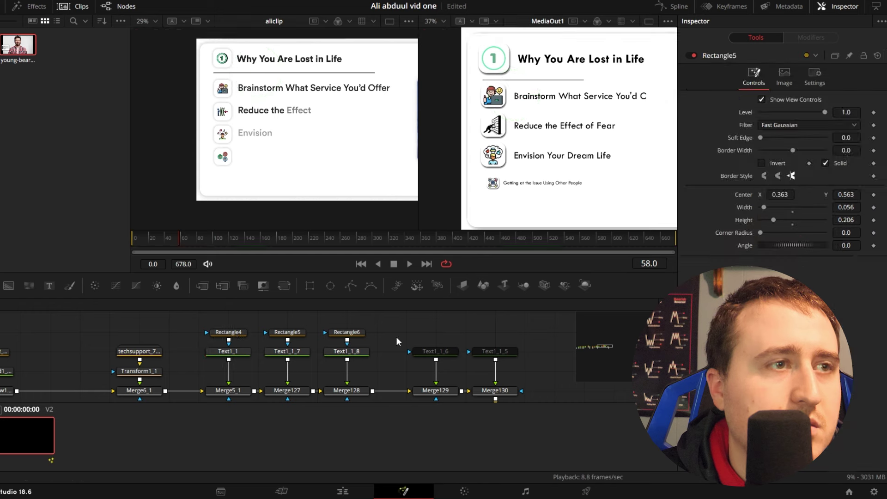
drag(395, 336, 277, 329)
key(Delete)
click(355, 353)
key(ctrl+p)
Refit the rectangle mask on Text1_1_7 in position, width and height so it reveals only the word "What".
drag(310, 285, 287, 332)
drag(846, 195, 818, 208)
drag(779, 195, 767, 195)
drag(846, 207, 833, 206)
drag(780, 194, 786, 195)
mouse_move(846, 194)
mouse_down()
mouse_move(857, 195)
mouse_move(840, 208)
mouse_up()
drag(845, 220, 800, 219)
click(545, 330)
Enable Text1_1_8, mask it with a copy of Rectangle5, and shift and widen the copy to cover "Service".
click(346, 352)
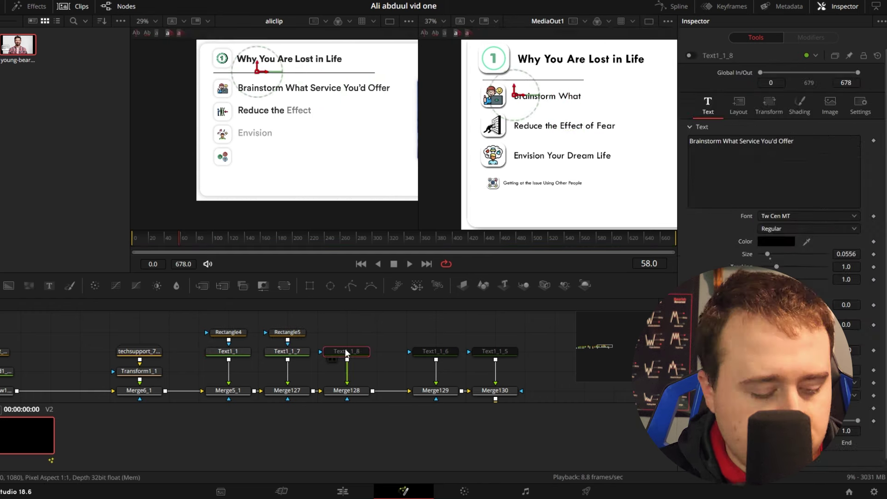
key(ctrl+p)
click(288, 332)
key(ctrl+c)
key(ctrl+v)
drag(346, 340, 347, 351)
drag(773, 195, 778, 194)
drag(846, 207, 851, 206)
Paste another mask copy onto Text1_1_6, enable that text, and shift and narrow the mask to cover "You'd".
click(434, 333)
key(ctrl+v)
drag(436, 340, 436, 351)
click(445, 353)
key(ctrl+p)
click(435, 332)
drag(769, 194, 776, 195)
drag(846, 207, 828, 208)
drag(780, 194, 781, 195)
Paste a mask copy onto Text1_1_5, enable that text, and set the mask's centre X to 0.773 to cover "Offer".
click(484, 325)
key(ctrl+v)
drag(495, 340, 495, 351)
click(495, 353)
key(ctrl+p)
click(495, 332)
drag(787, 194, 794, 194)
click(544, 332)
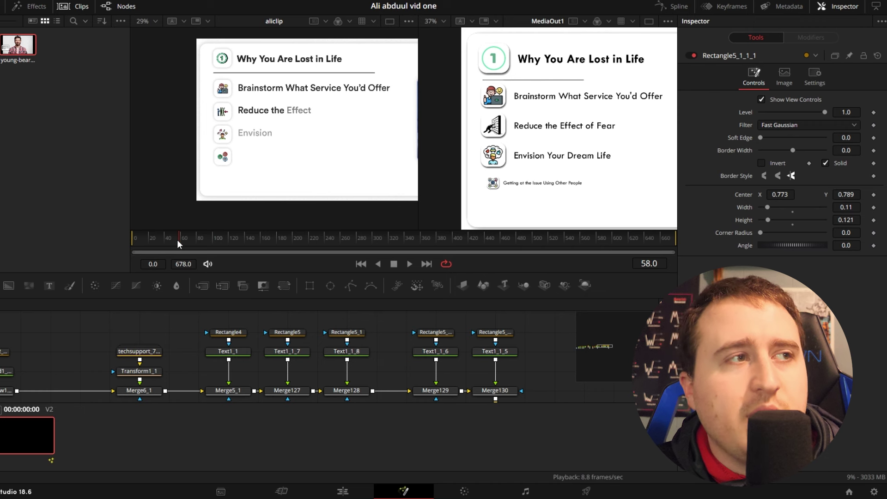
Move to frame 47 and add an opacity keyframe to Text1_1's shading.
mouse_move(176, 240)
mouse_down()
mouse_move(168, 241)
mouse_move(179, 243)
mouse_up()
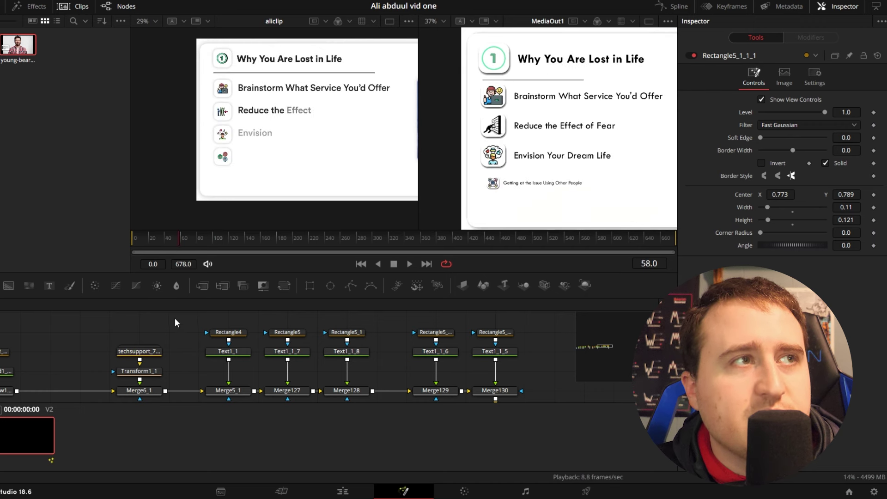
key(j)
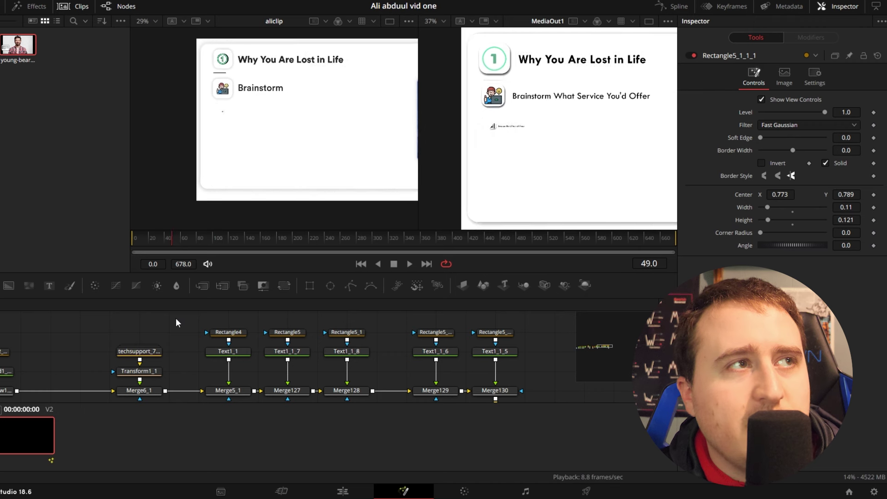
key(k)
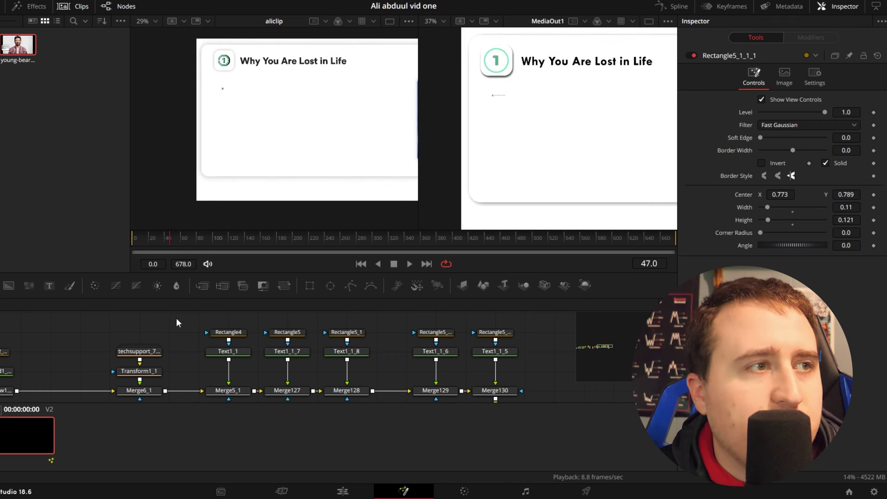
click(228, 351)
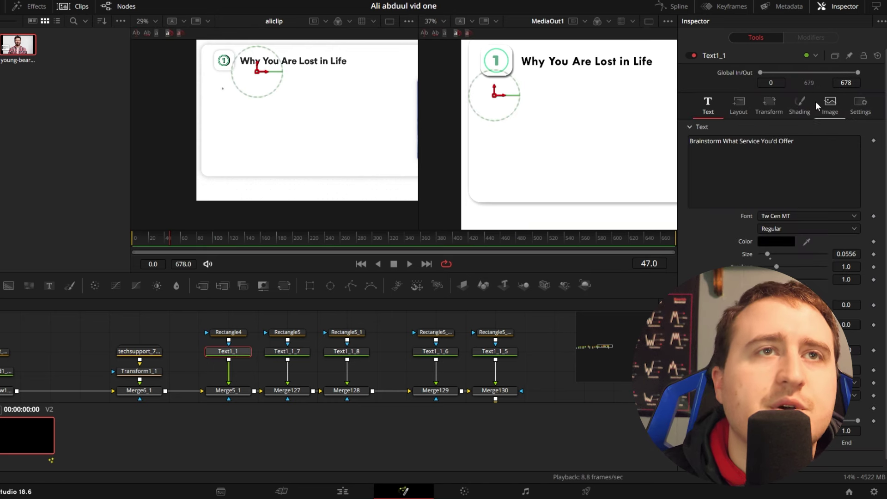
click(801, 102)
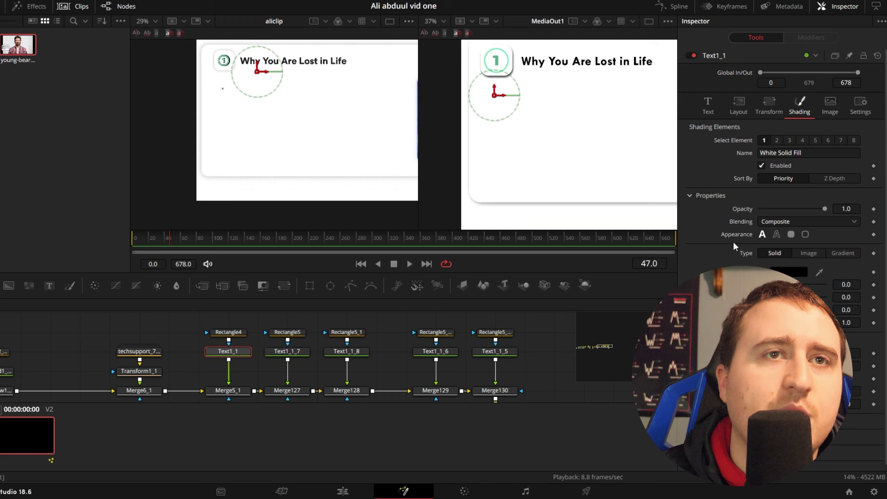
click(873, 209)
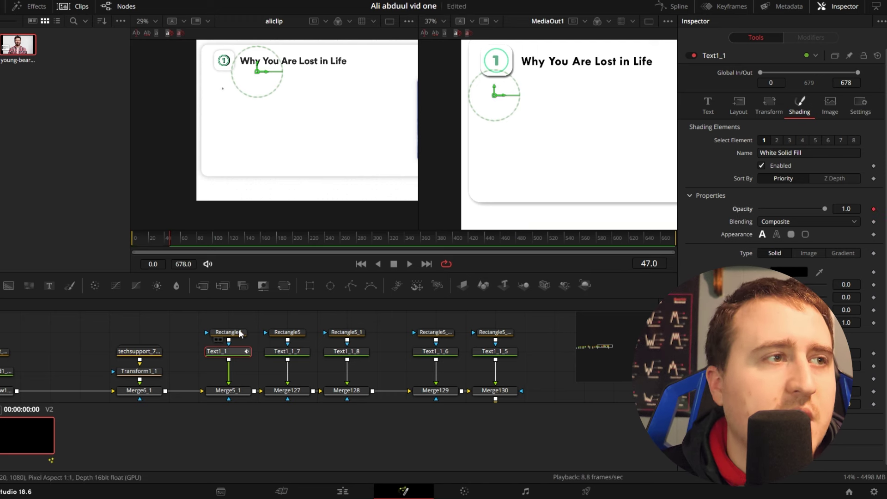
Keyframe Text1_1's opacity at 1.0 on frame 50, and set the frame 47 keyframe to 0.0.
key(Right)
key(Right)
key(Right)
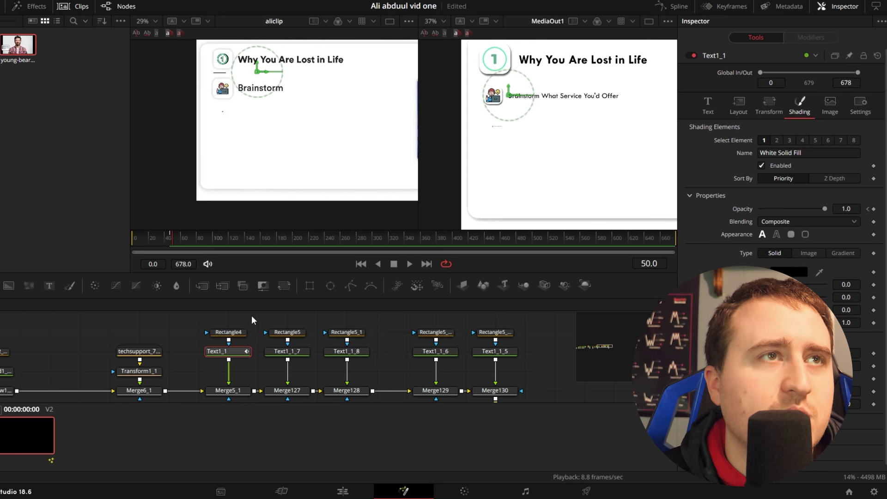
key(Right)
key(Left)
key(Left)
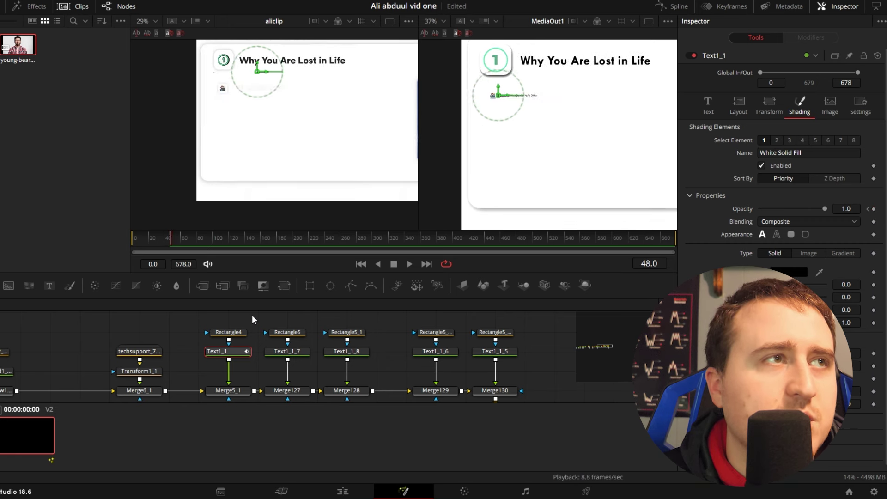
key(Right)
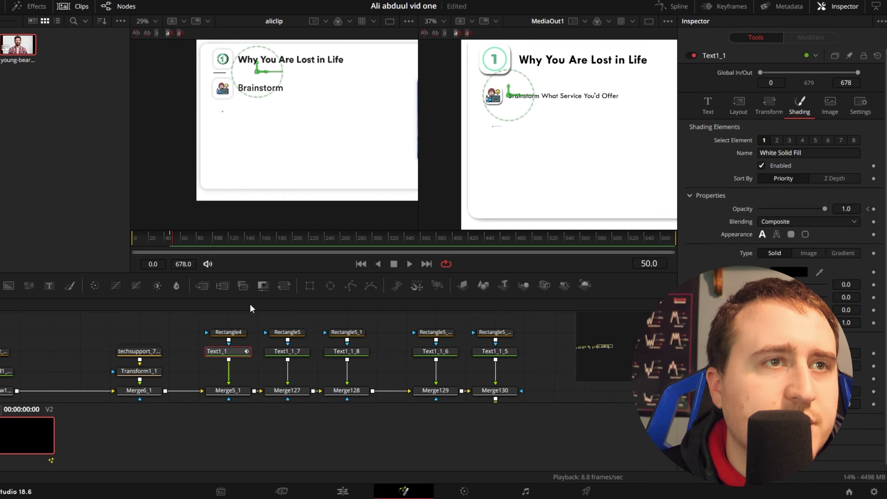
click(873, 209)
click(867, 209)
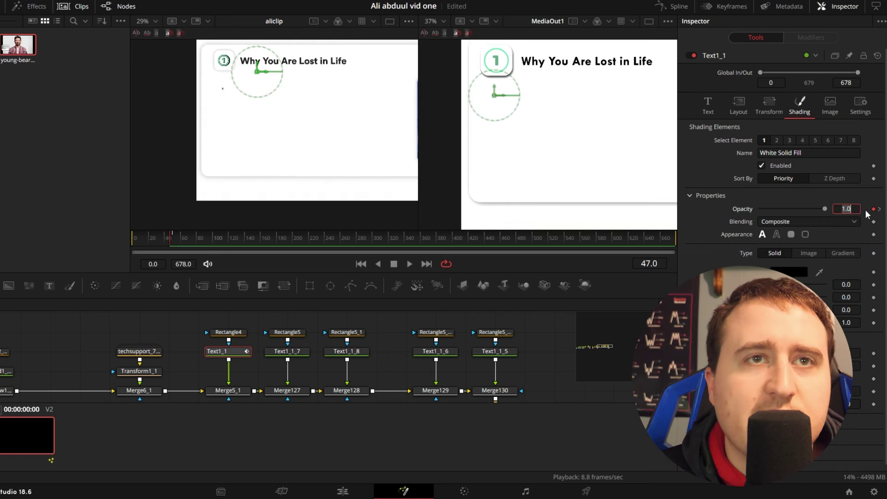
drag(822, 208, 695, 203)
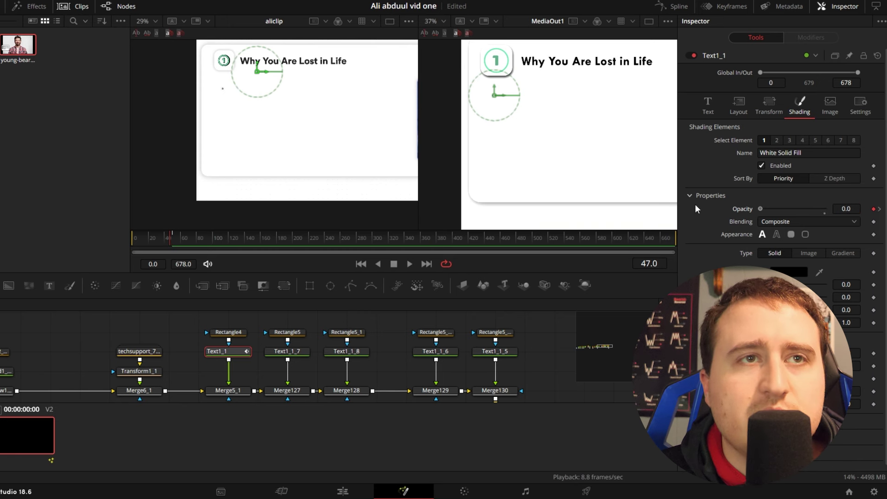
Play and step through the frames around 48 to 53, comparing the "Brainstorm" fade-in with the reference clip.
click(386, 321)
key(space)
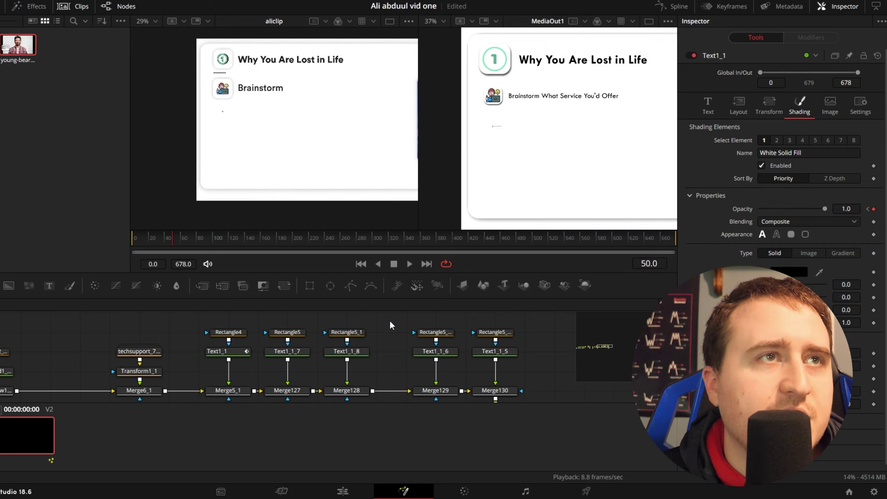
key(Left)
key(Left)
key(Left)
key(Left)
key(Left)
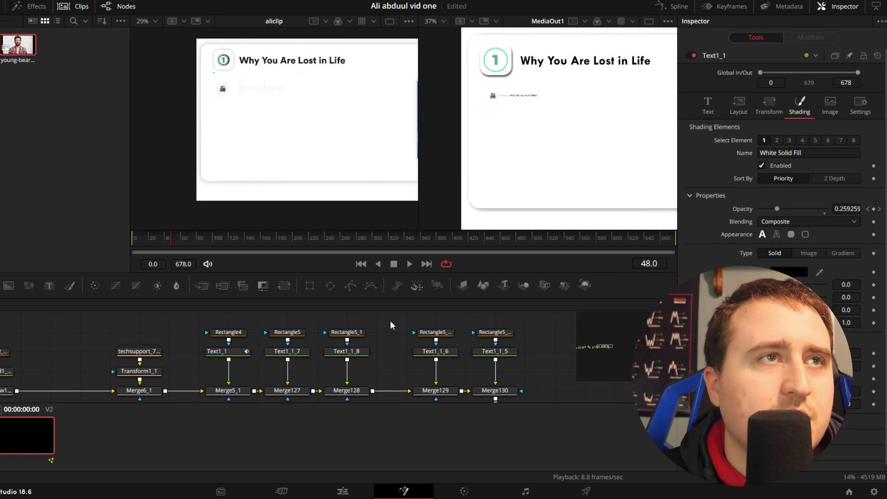
key(Right)
key(Right)
key(Right)
key(Right)
key(Right)
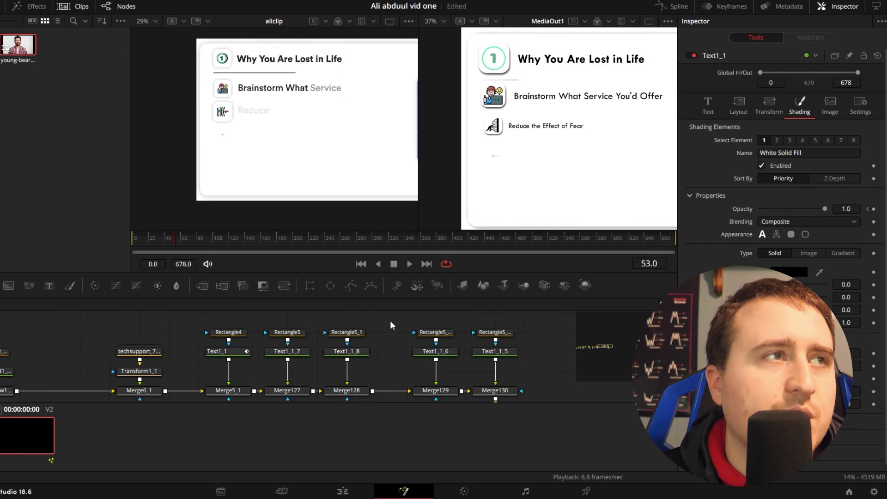
Keyframe Text1_1_7's shading opacity at 0.0 on frame 50 and 1.0 on frame 52.
click(287, 353)
key(Left)
key(Left)
key(Left)
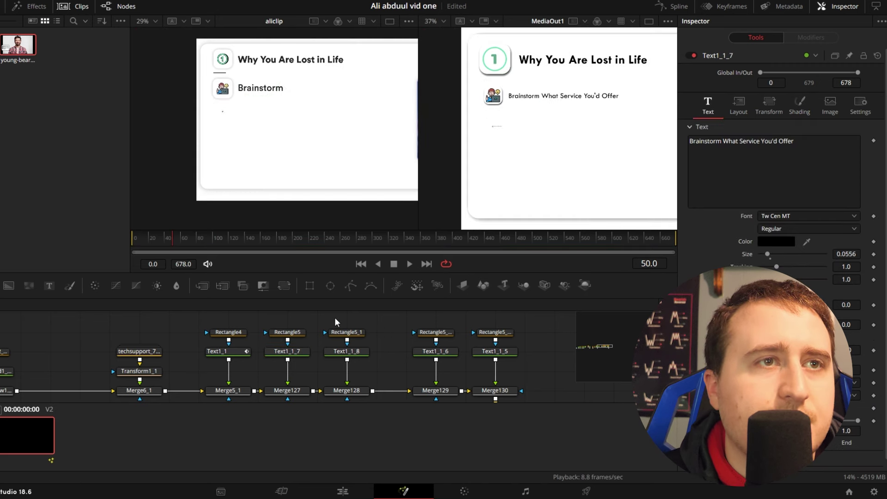
click(286, 354)
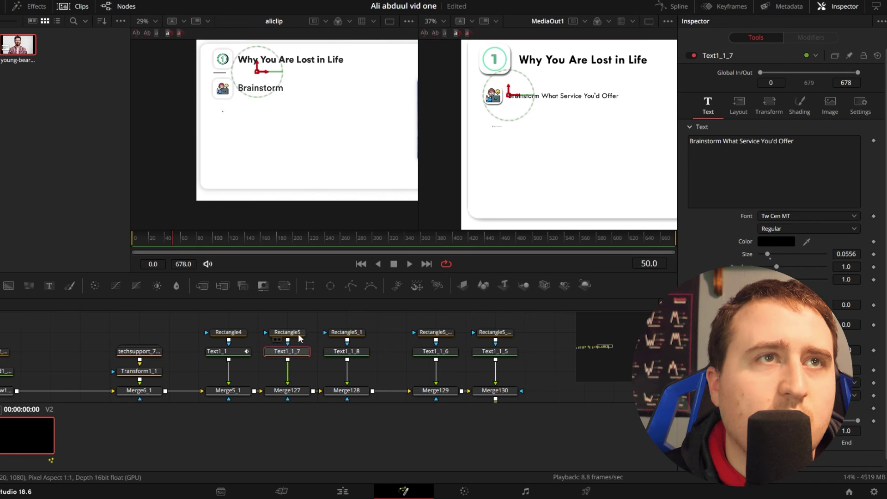
click(799, 107)
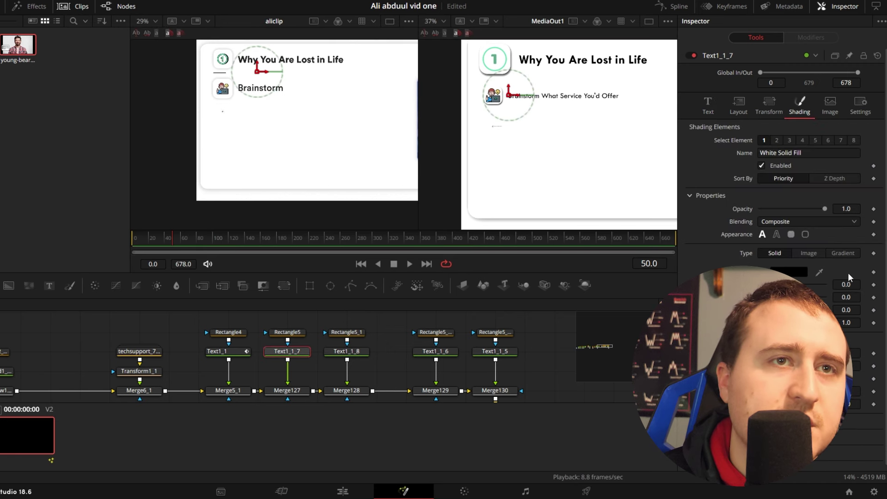
click(873, 209)
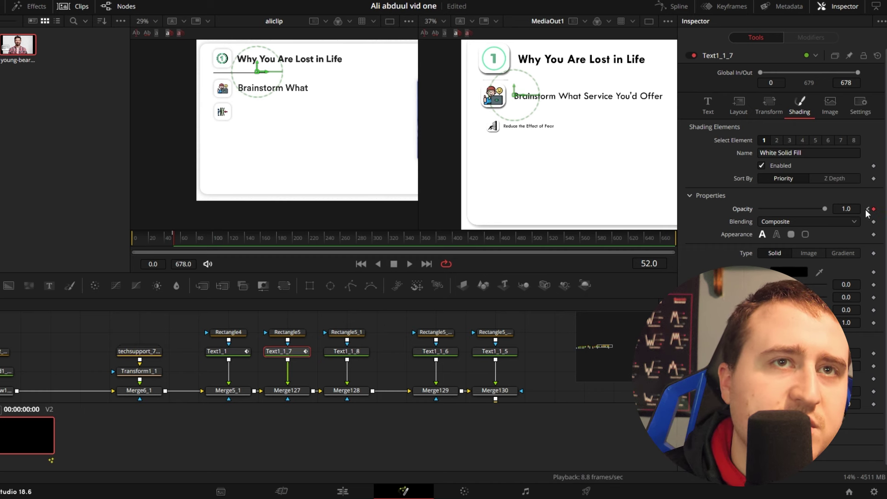
drag(824, 209, 684, 209)
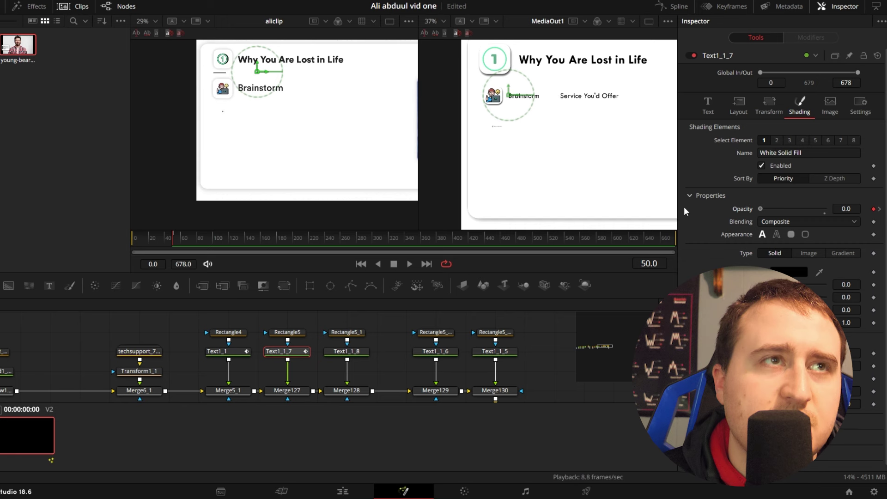
Keyframe Text1_1_8's shading opacity at 0.0 on frame 52 and 1.0 on frame 54.
click(381, 343)
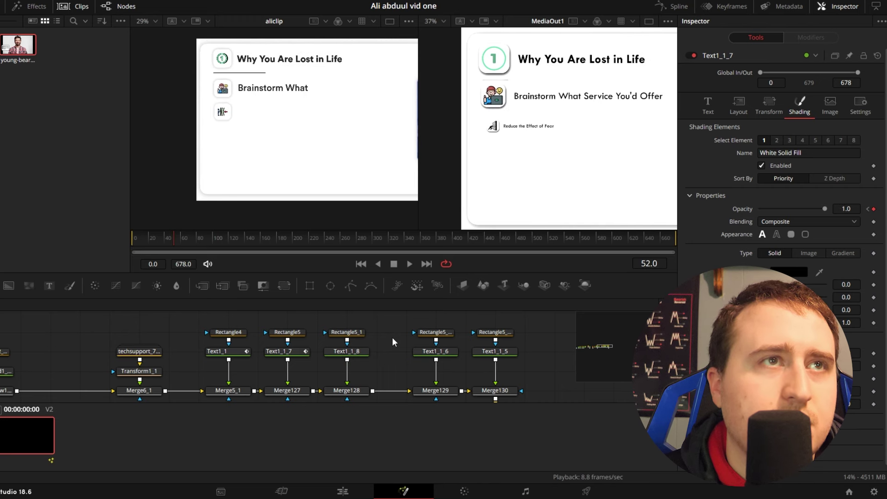
click(365, 350)
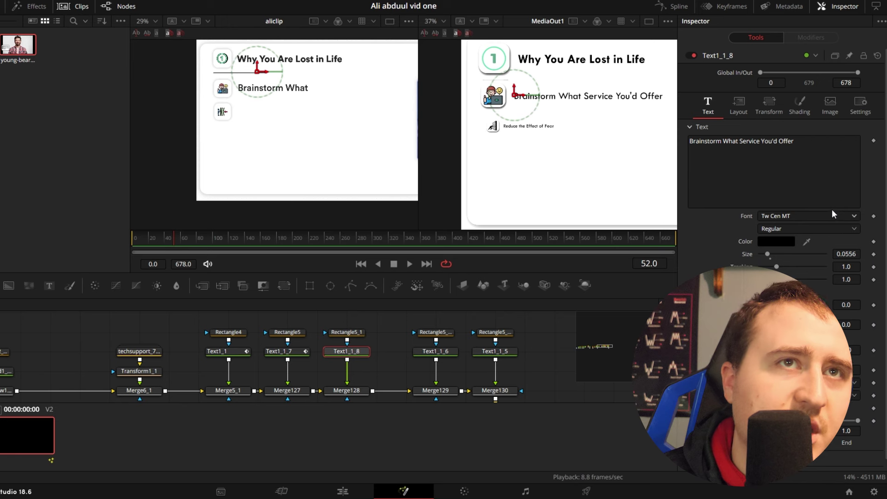
click(798, 106)
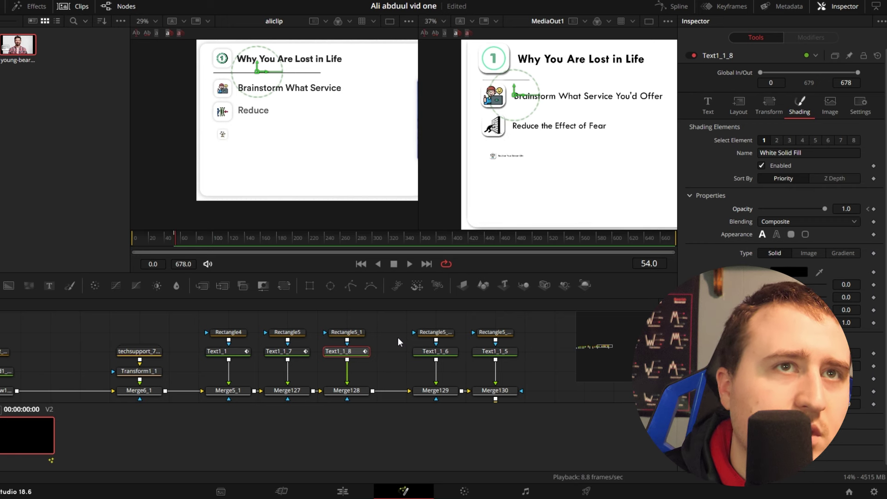
click(872, 208)
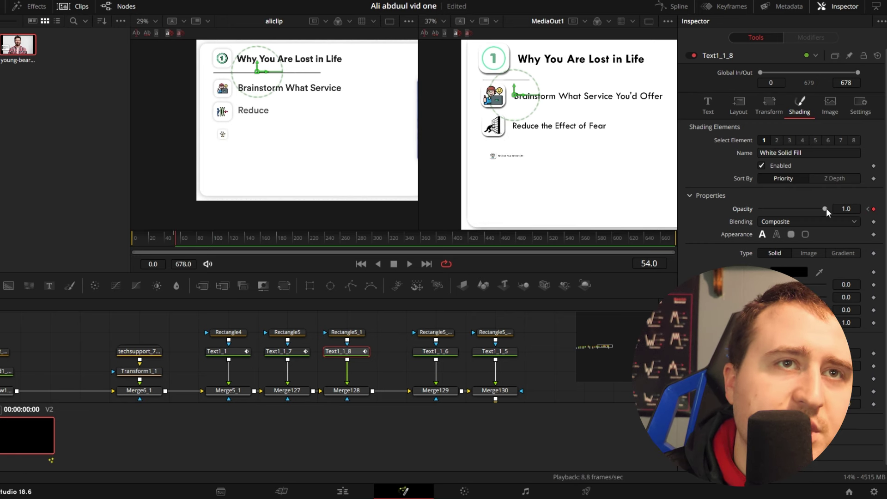
click(868, 209)
double_click(846, 209)
drag(825, 209, 760, 207)
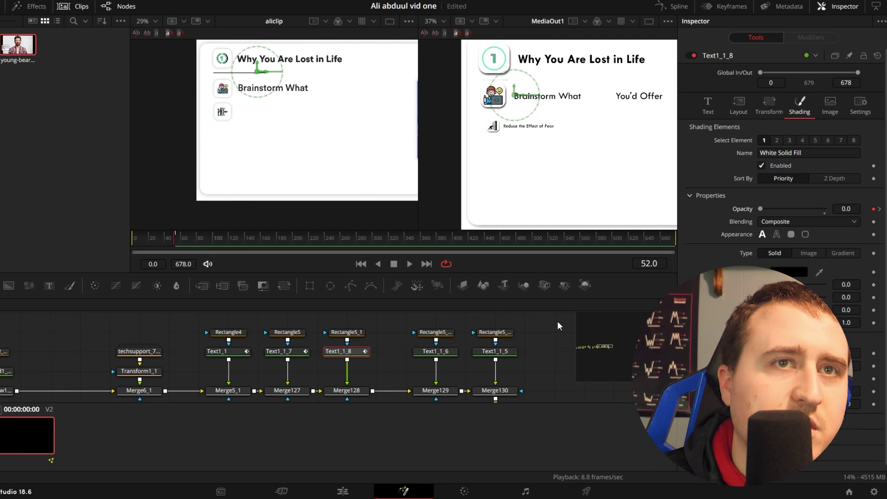
click(879, 209)
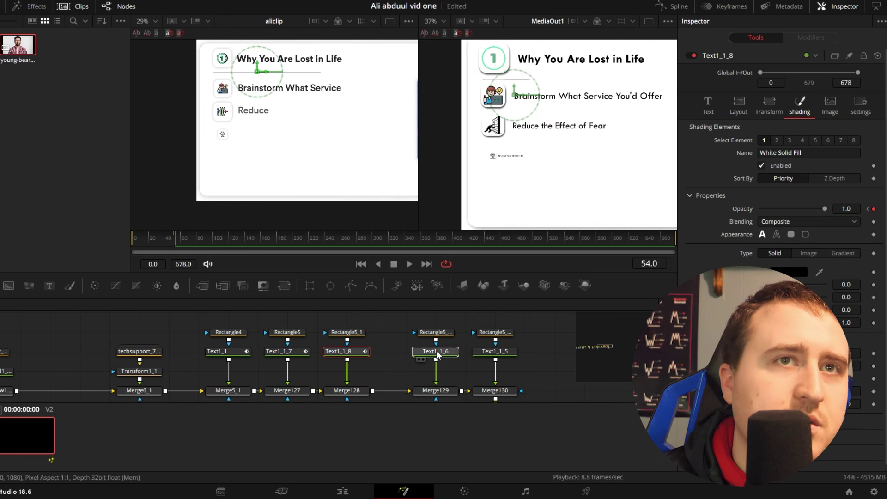
Keyframe Text1_1_6's shading opacity at 0.0 on frame 54 and 1.0 on frame 56.
click(437, 353)
click(799, 105)
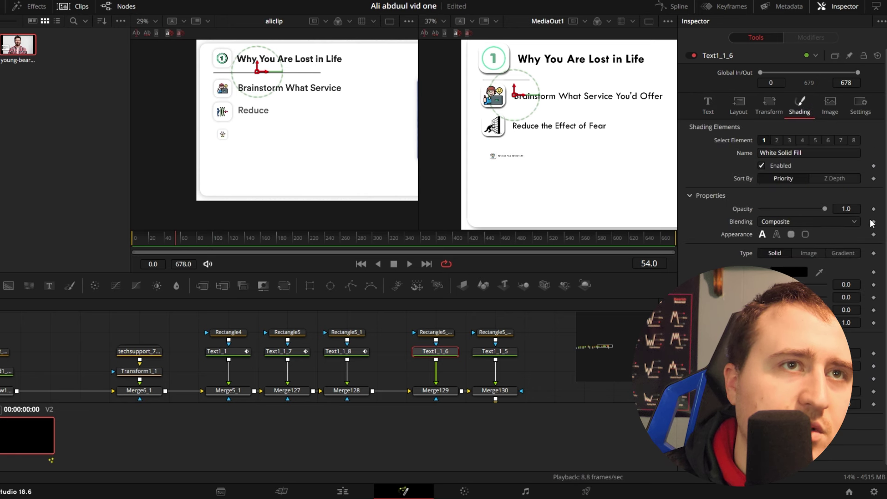
click(873, 210)
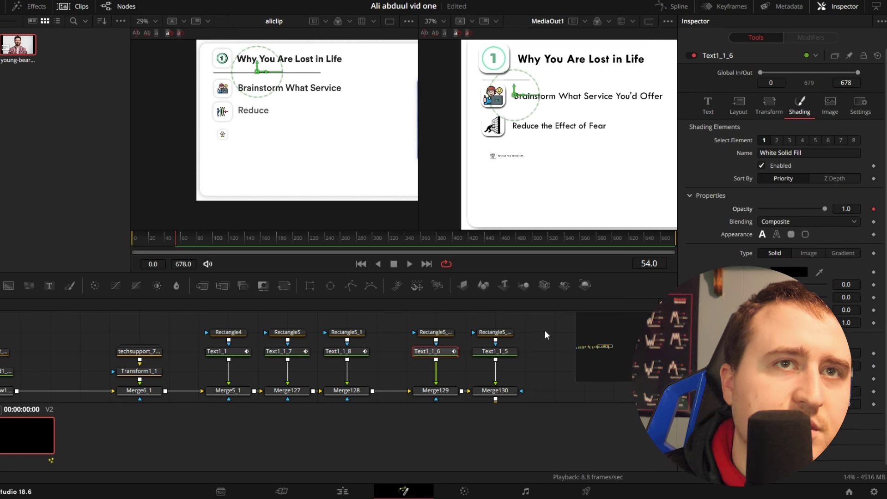
key(Right)
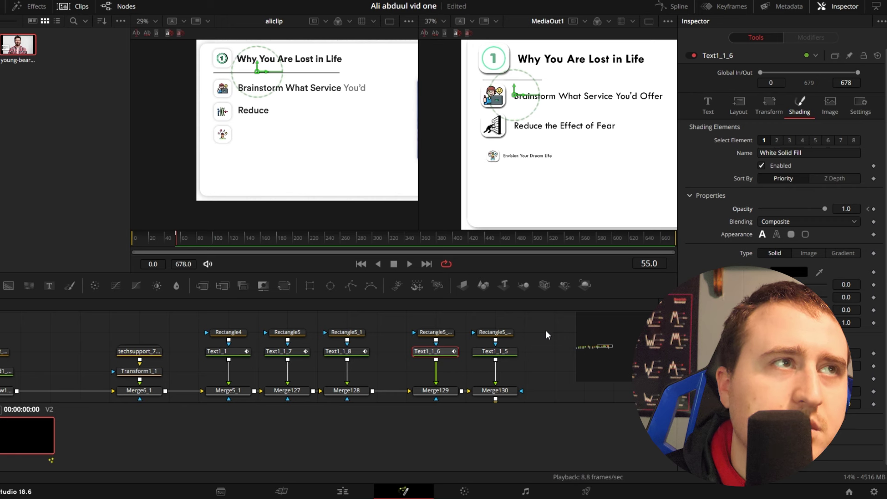
key(Right)
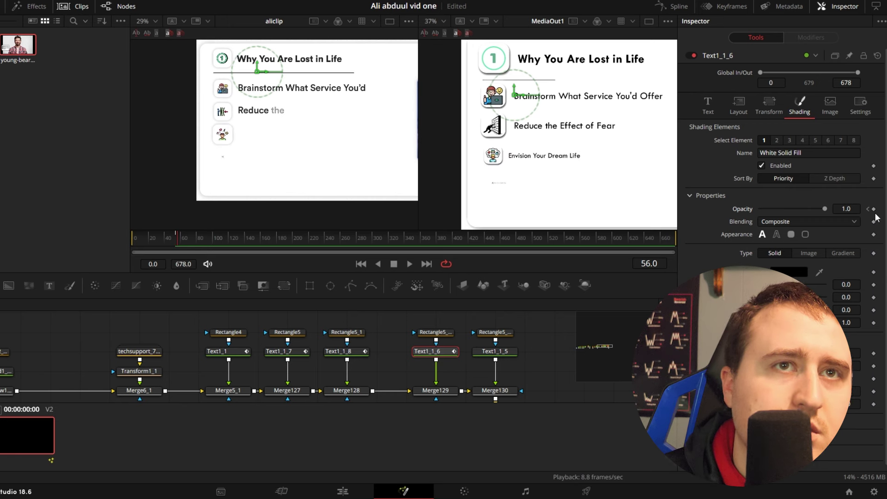
key(Left)
key(Left)
drag(824, 209, 723, 222)
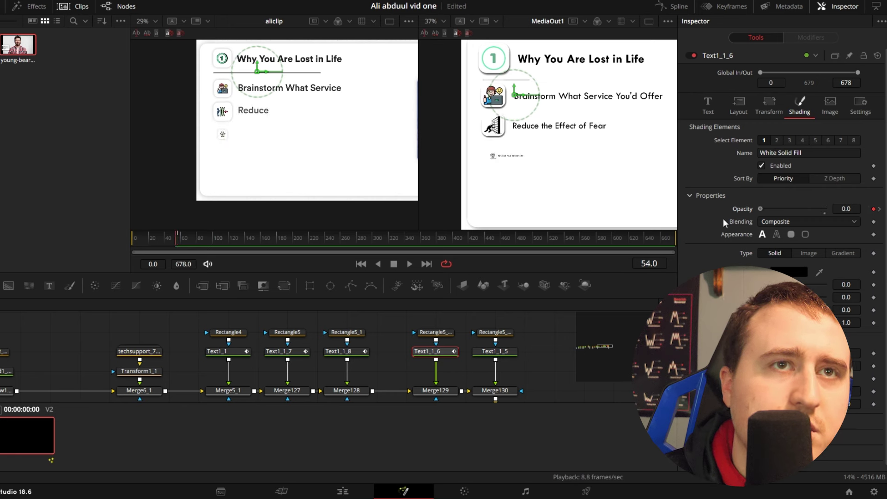
Keyframe Text1_1_5's shading opacity at 0.0 on frame 56 and 1.0 on frame 58, and save the project.
click(492, 353)
key(Right)
key(Right)
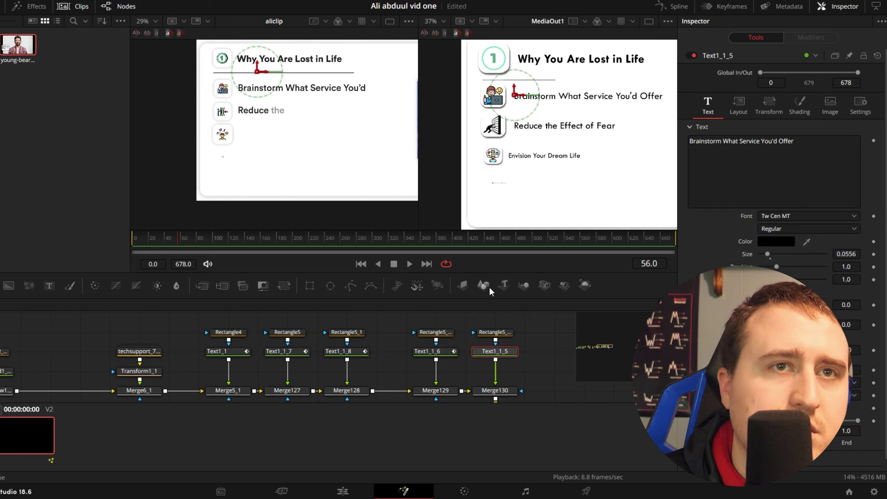
click(822, 105)
click(804, 107)
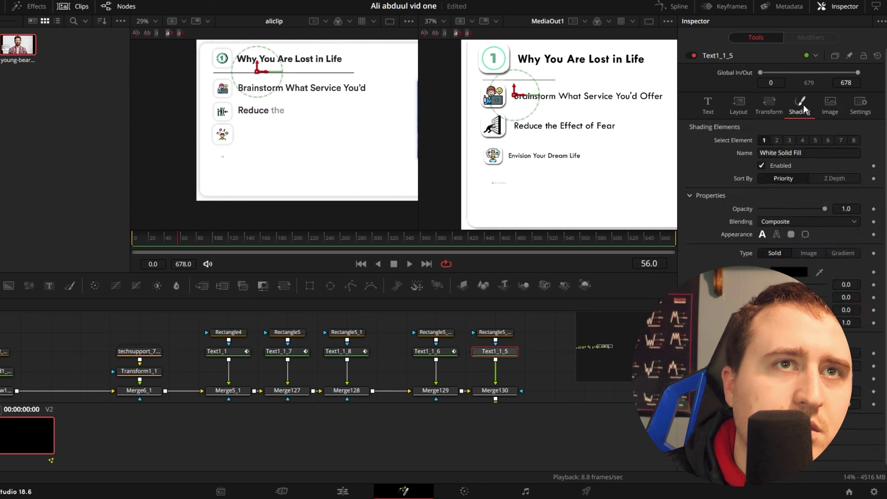
click(873, 209)
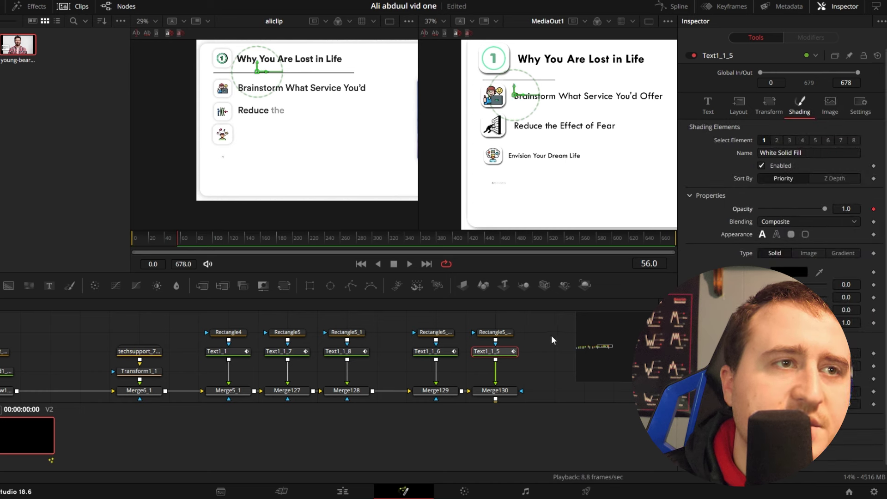
key(Right)
key(Right)
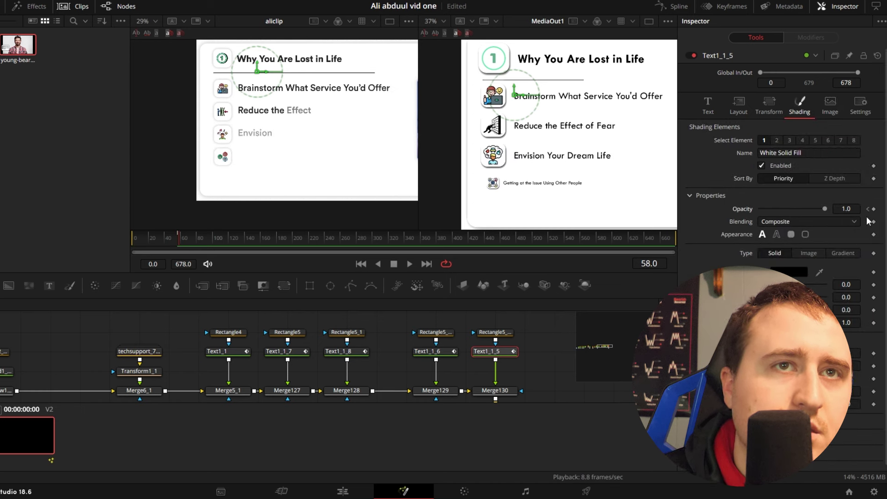
key(Left)
key(Left)
drag(825, 208, 673, 227)
click(541, 334)
key(ctrl+s)
Inspect the opacity curves of the five first-item text nodes in the Spline editor, selecting all their keyframes.
drag(537, 341, 378, 362)
drag(538, 348, 218, 363)
click(674, 7)
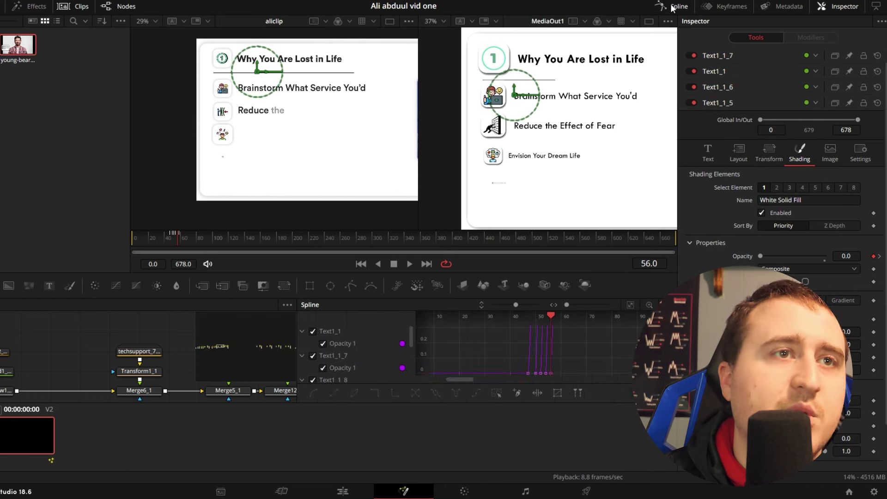
click(628, 303)
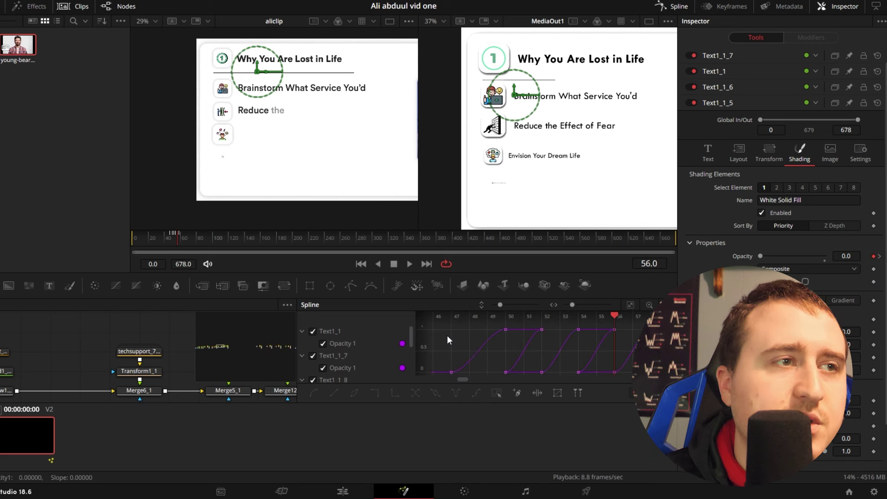
key(ctrl+a)
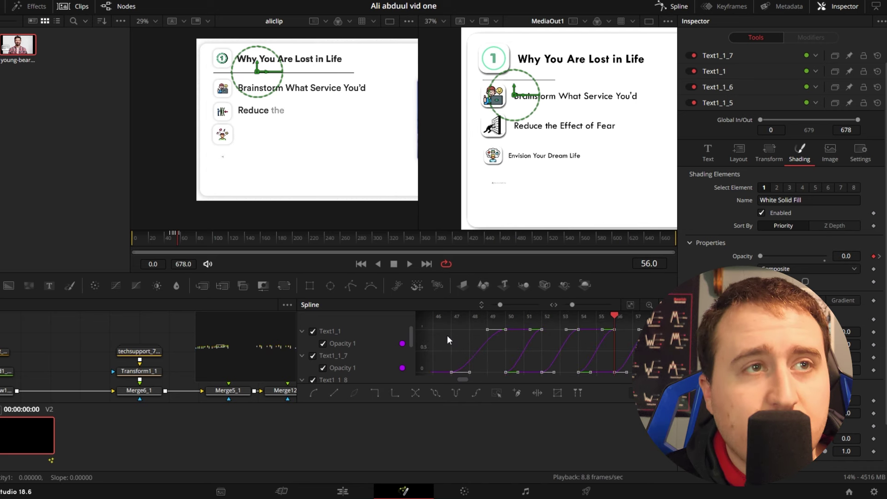
click(672, 7)
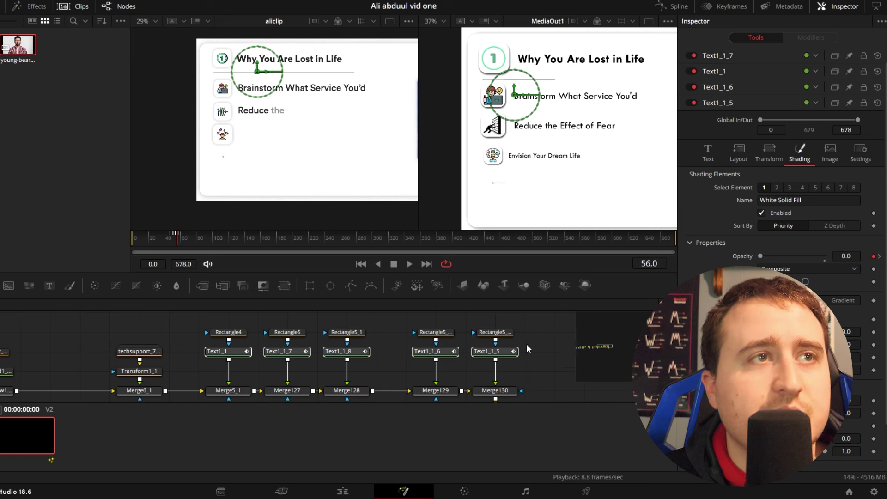
Play the animation from frame 0 with the whole card in view, comparing the first item's word reveal with the reference clip.
drag(187, 239, 109, 247)
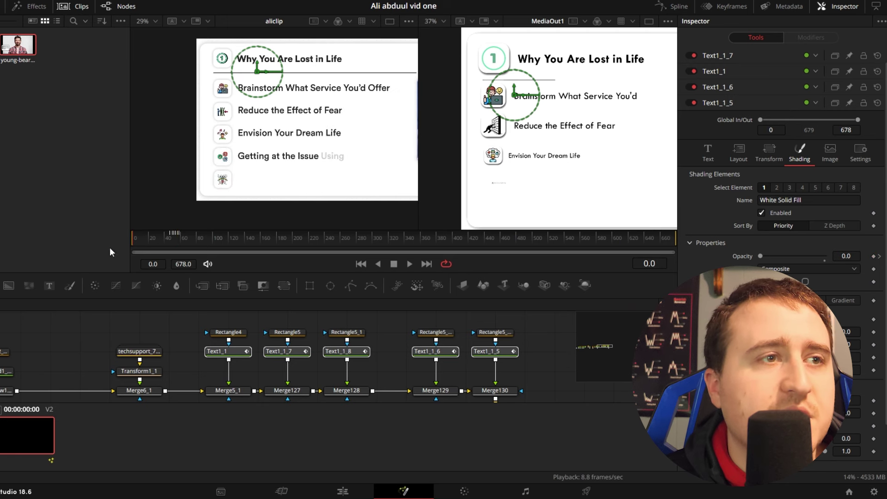
click(553, 328)
key(space)
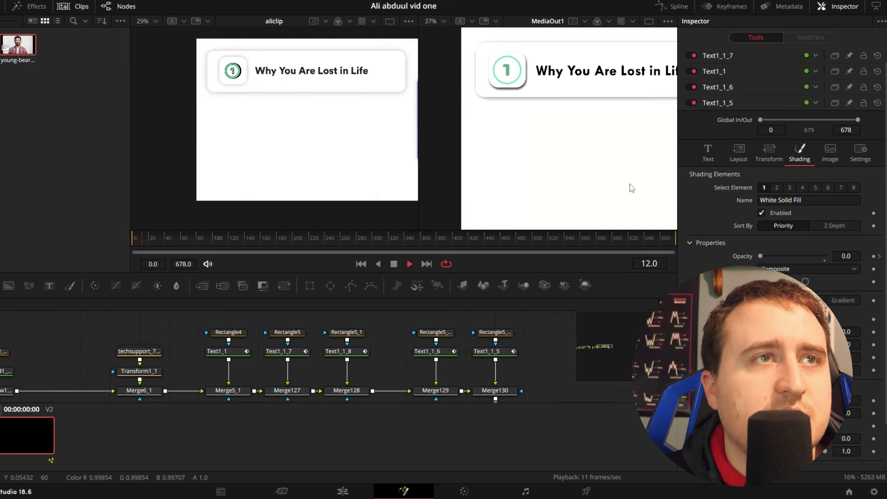
scroll(616, 134, down, 2)
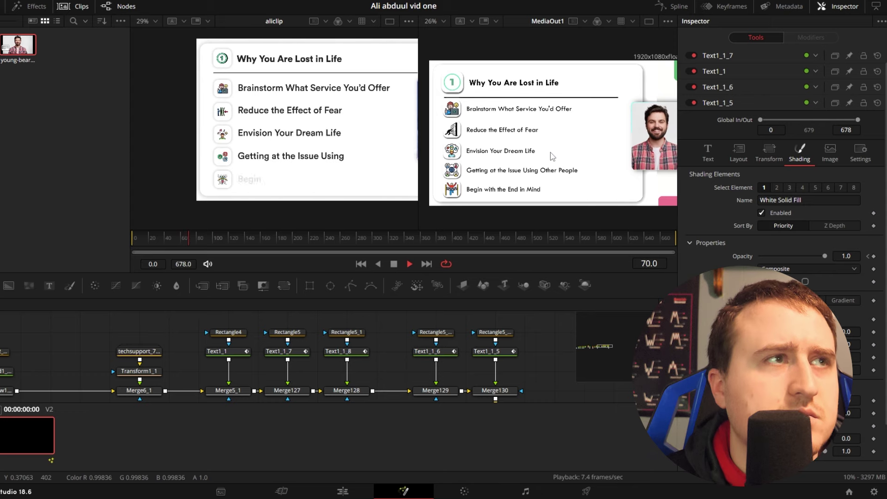
drag(195, 243, 164, 237)
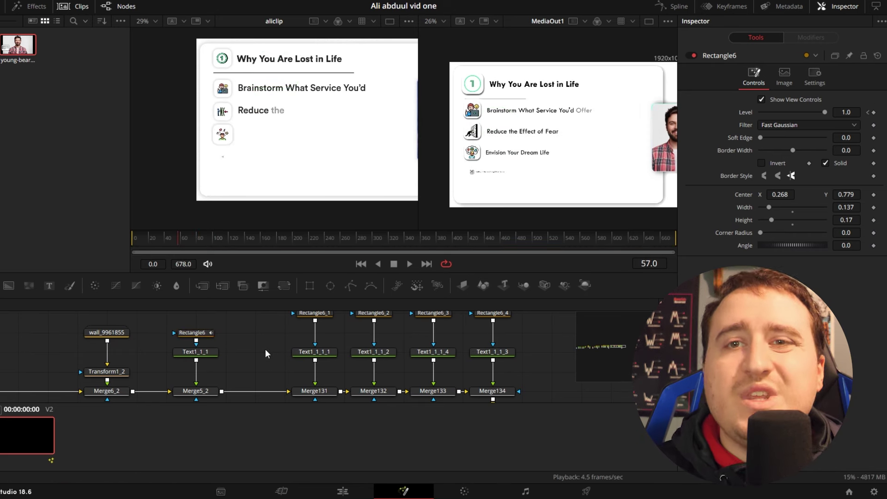
Add a level keyframe of 1.0 to the Rectangle6_1 mask on frame 54, matching the position of Rectangle6's keyframe.
drag(272, 348, 278, 366)
click(197, 350)
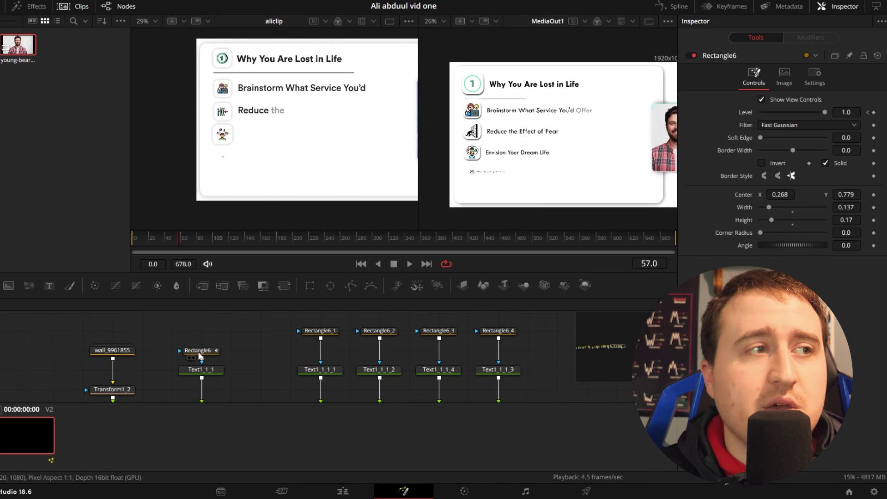
click(868, 113)
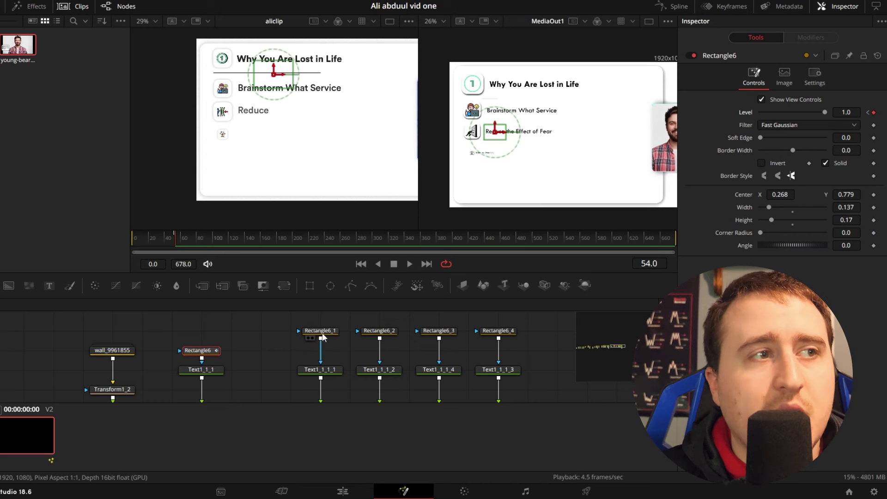
click(320, 331)
click(873, 113)
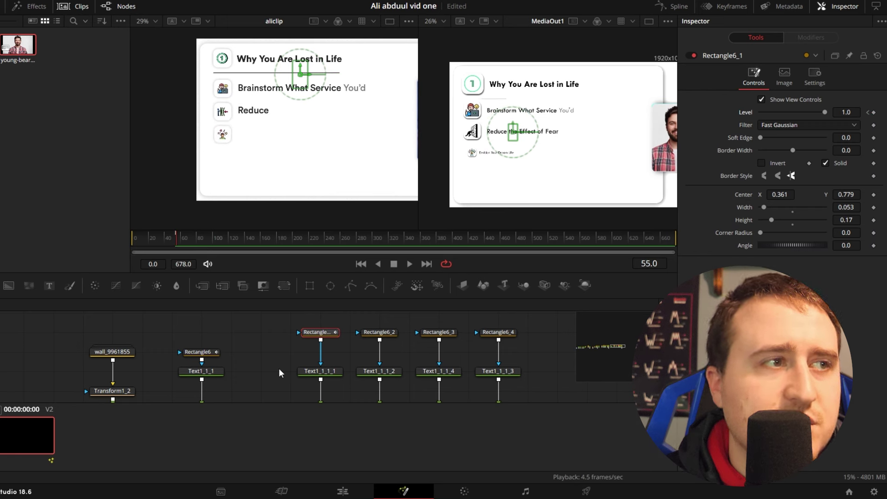
key(Left)
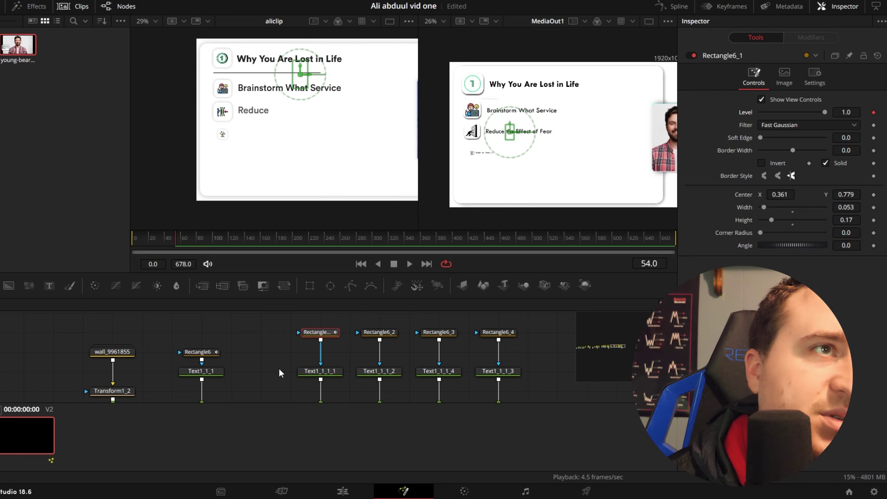
Step through frames 52 to 56 with Rectangle6 selected, comparing the timing of "Reduce" with the reference clip.
click(198, 352)
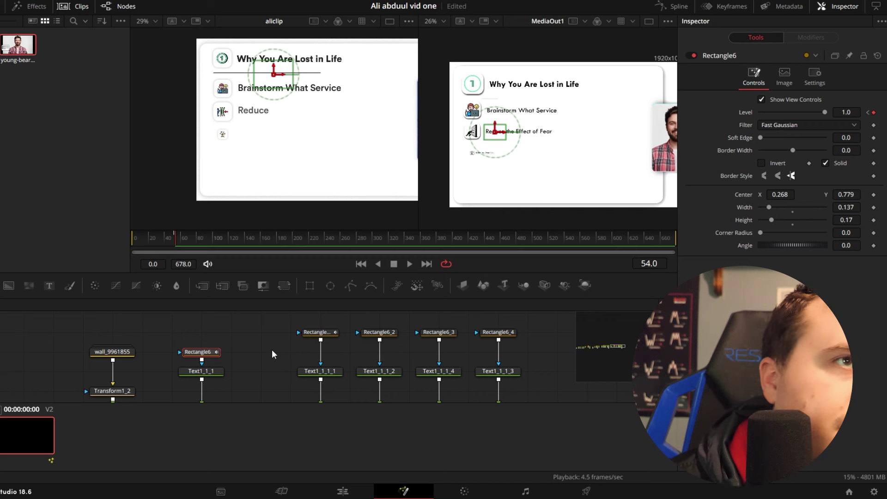
key(Right)
key(Left)
key(Left)
key(Left)
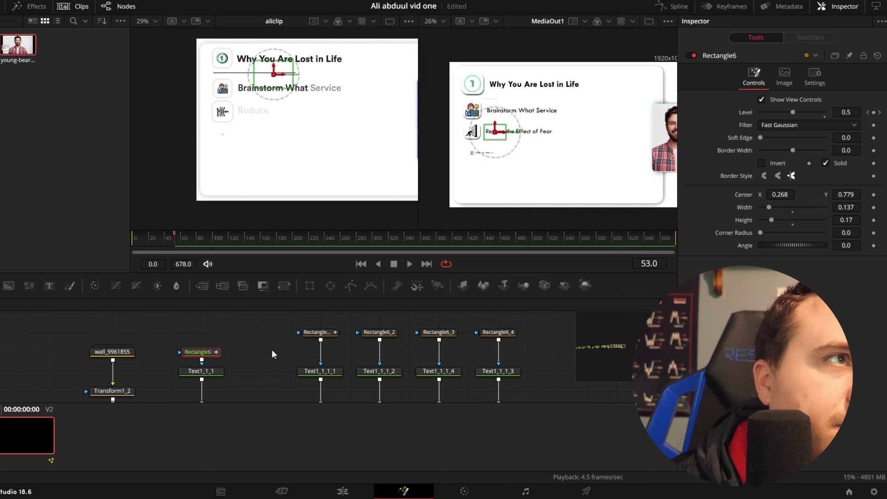
key(Right)
key(Left)
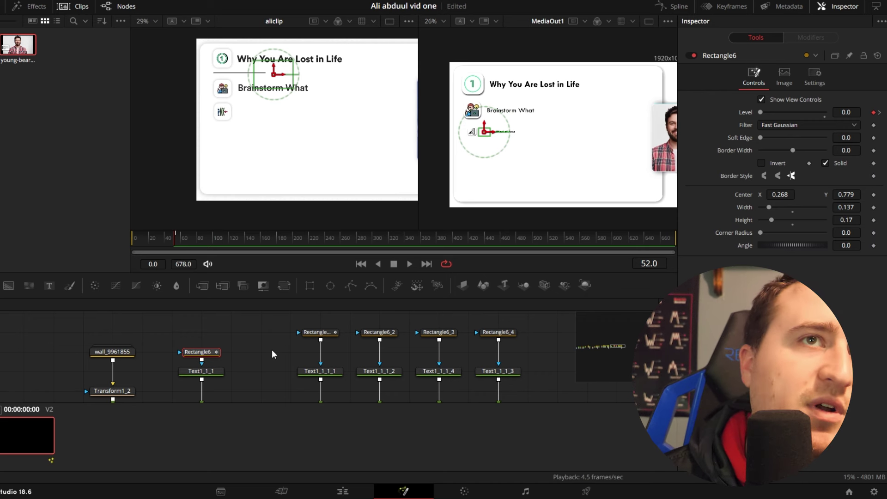
key(Right)
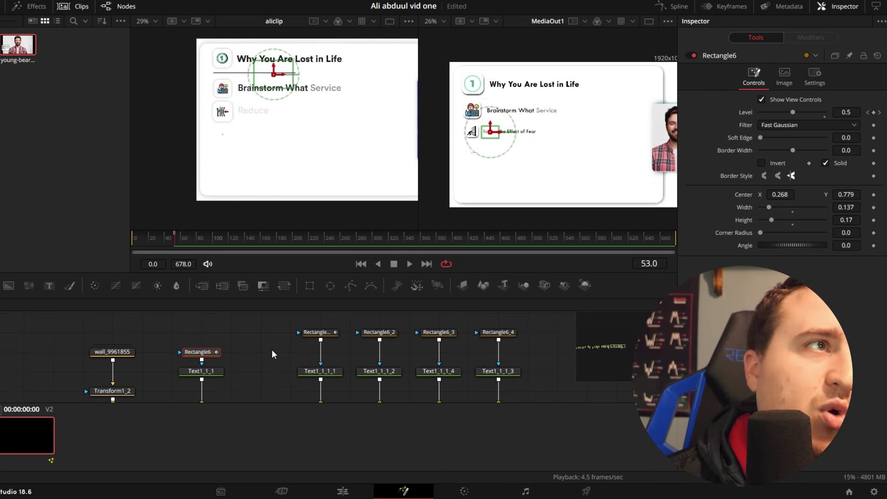
key(Right)
key(Right)
key(Right)
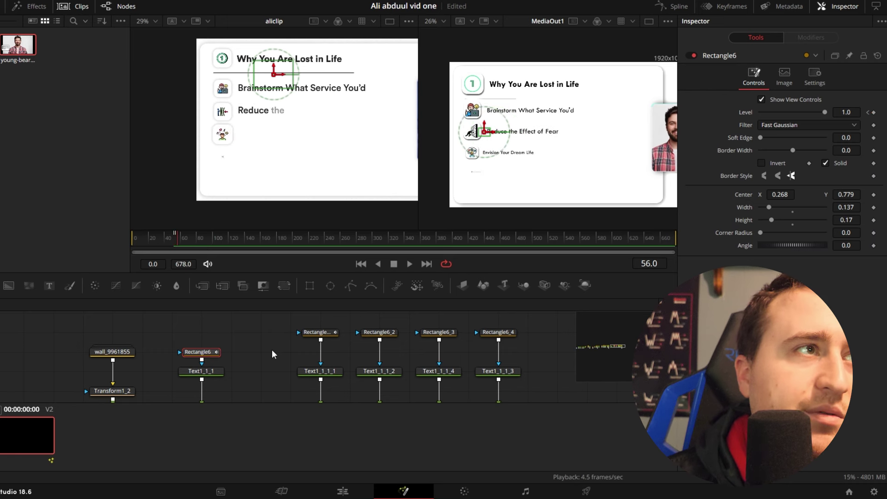
Keyframe Rectangle6's level at 1.0 on frame 55, remove its frame 54 keyframe, and reselect Rectangle6_1.
key(Left)
key(Left)
key(Right)
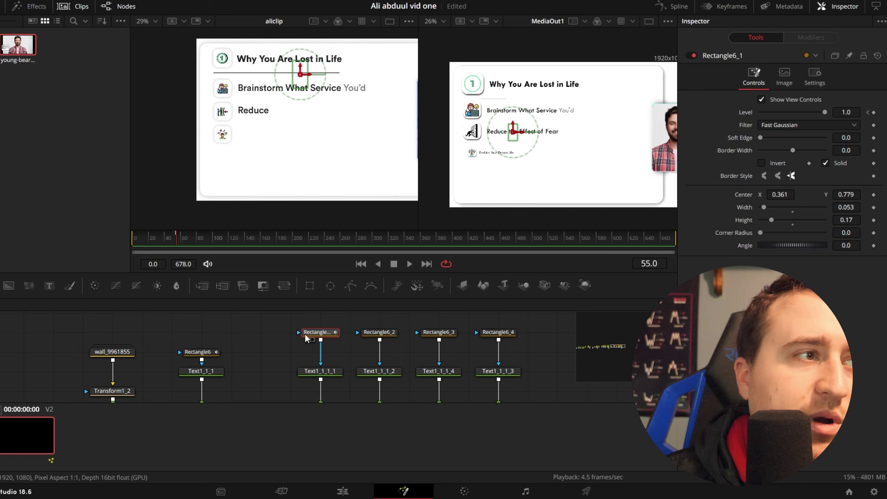
click(868, 113)
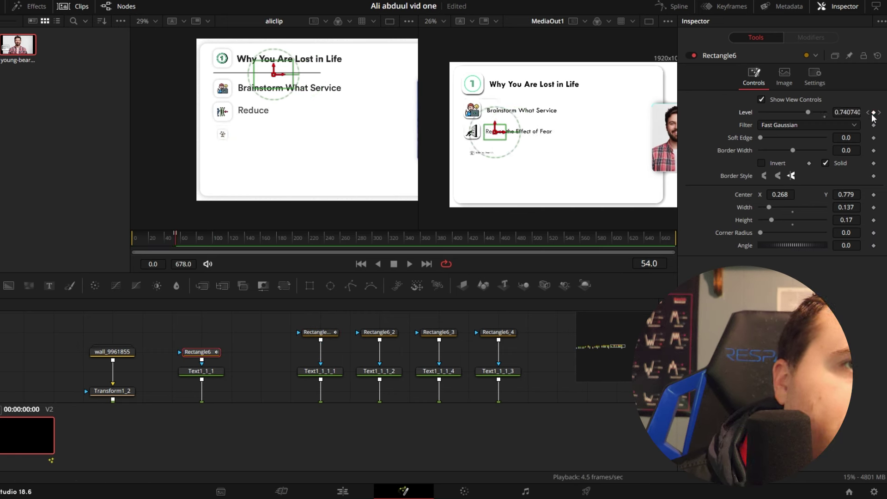
click(322, 333)
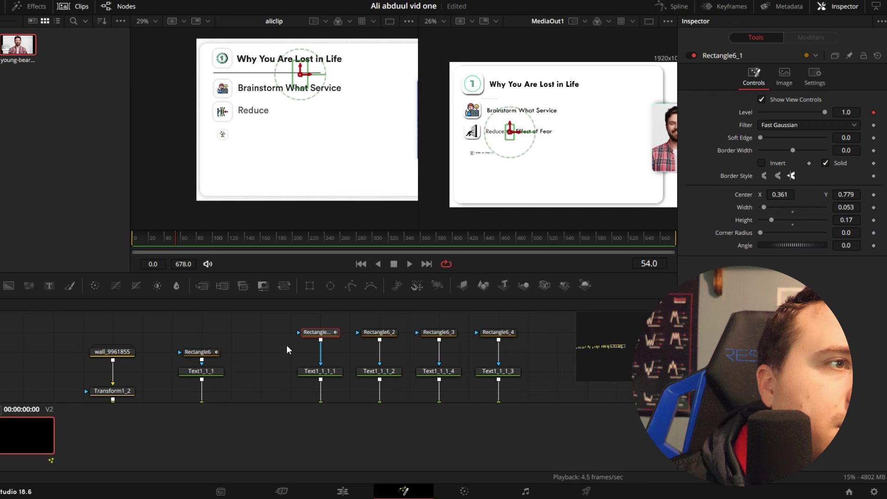
Add a level keyframe of 1.0 to the Rectangle6_1 mask on frame 55.
click(201, 353)
key(Right)
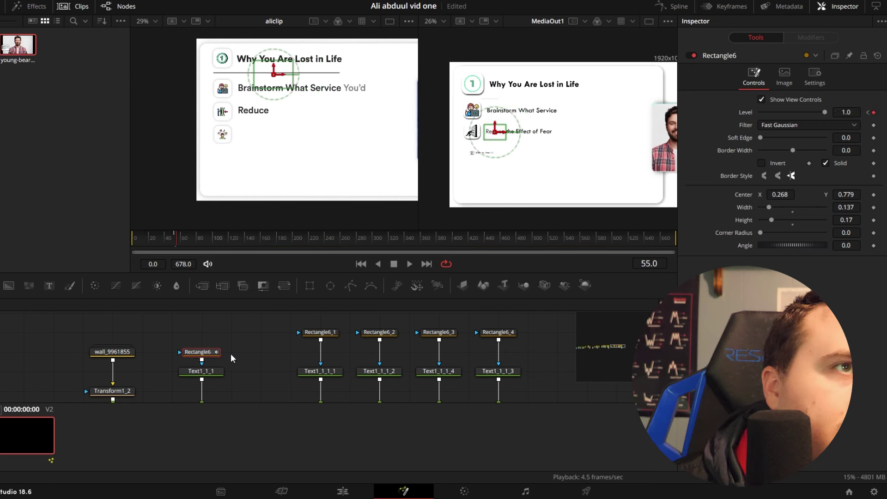
click(317, 333)
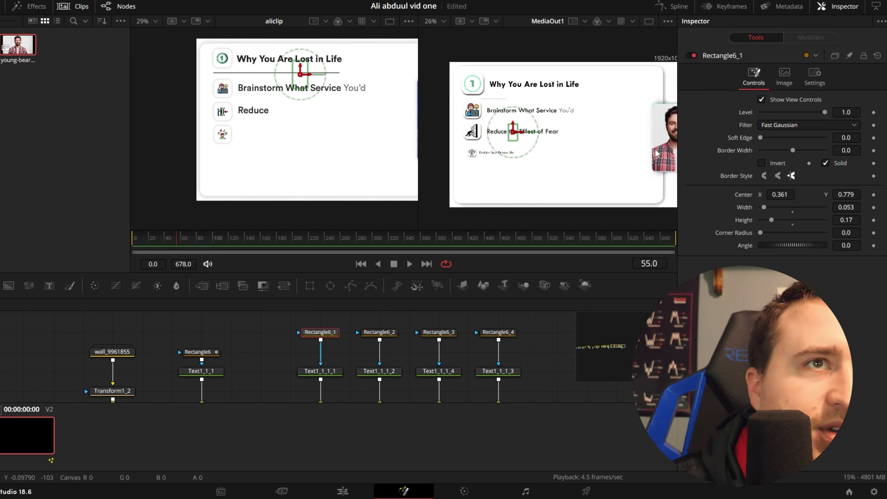
click(873, 111)
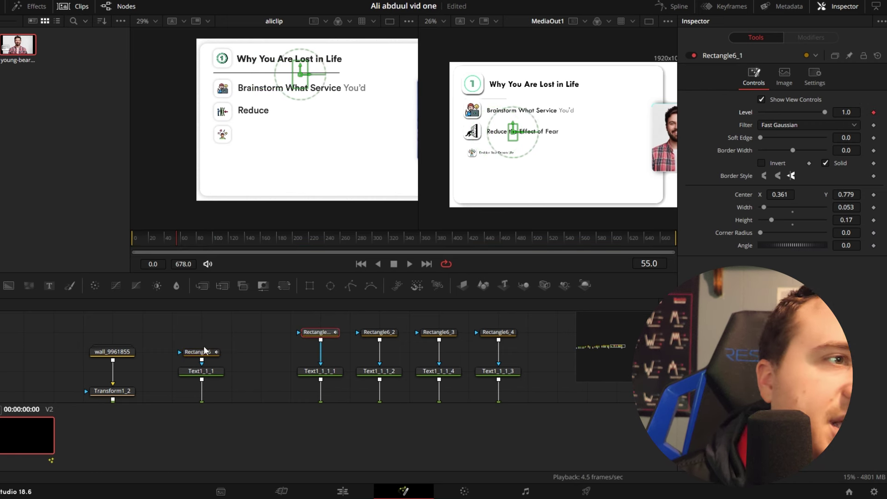
Compare the timing of "the" with the reference clip across frames 55 to 57, and set Rectangle6_1's level to 0.
key(Right)
key(Right)
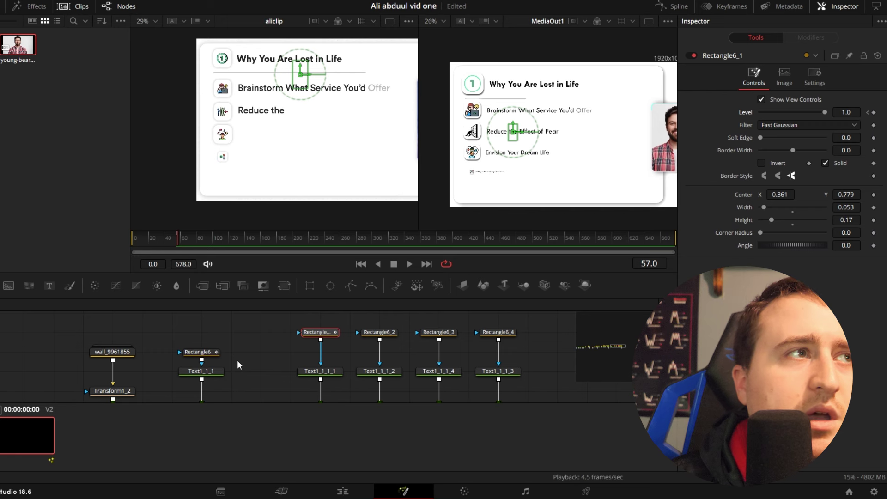
key(Left)
key(Right)
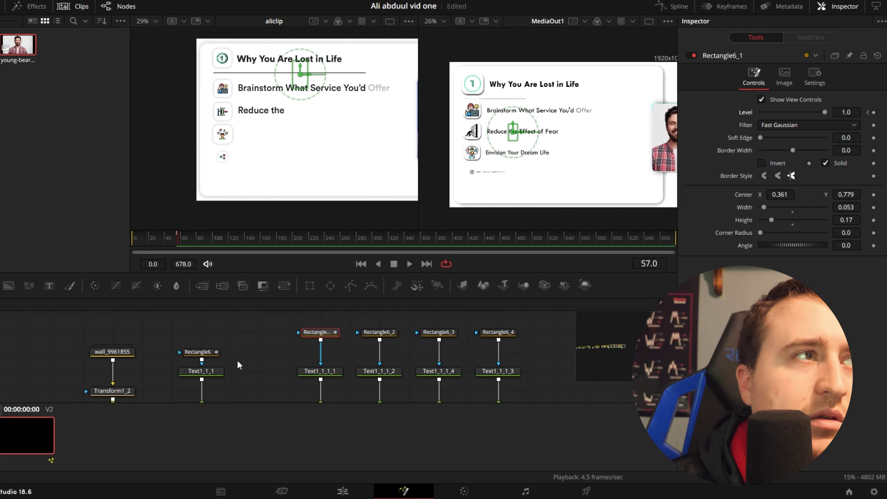
key(Left)
key(Left)
key(Right)
key(Right)
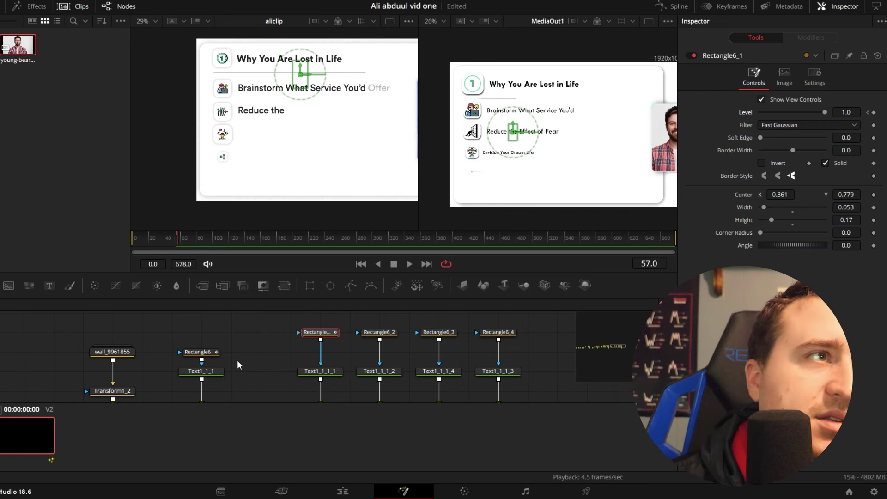
key(Left)
key(Left)
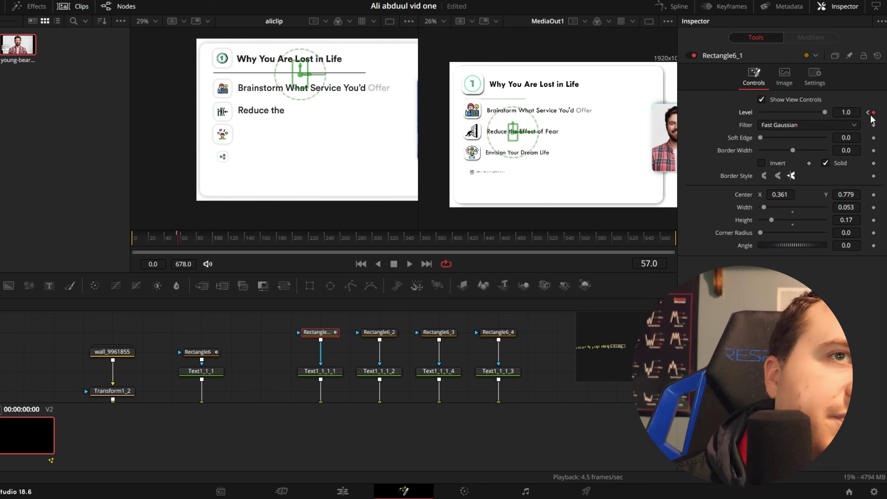
text(0)
key(Return)
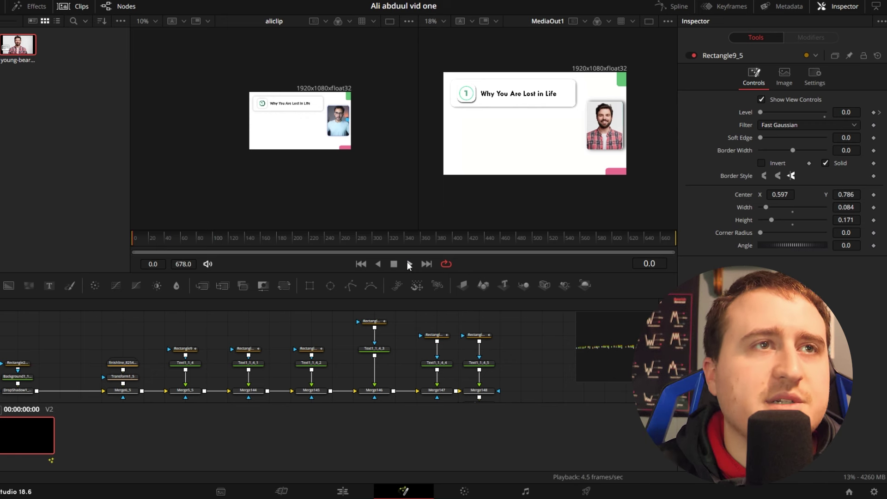
Play the finished title card from frame 0 to frame 115 beside the enlarged reference clip, comparing all five list items' reveals.
click(408, 264)
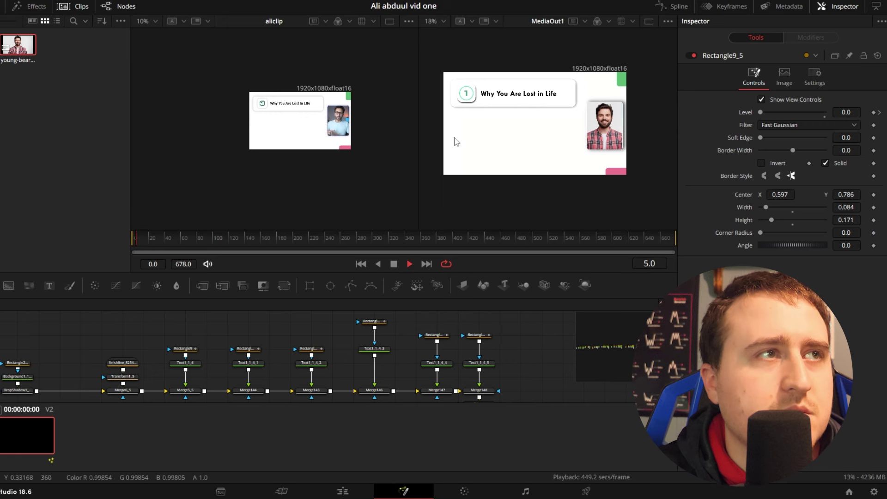
scroll(303, 126, up, 2)
scroll(303, 126, up, 2)
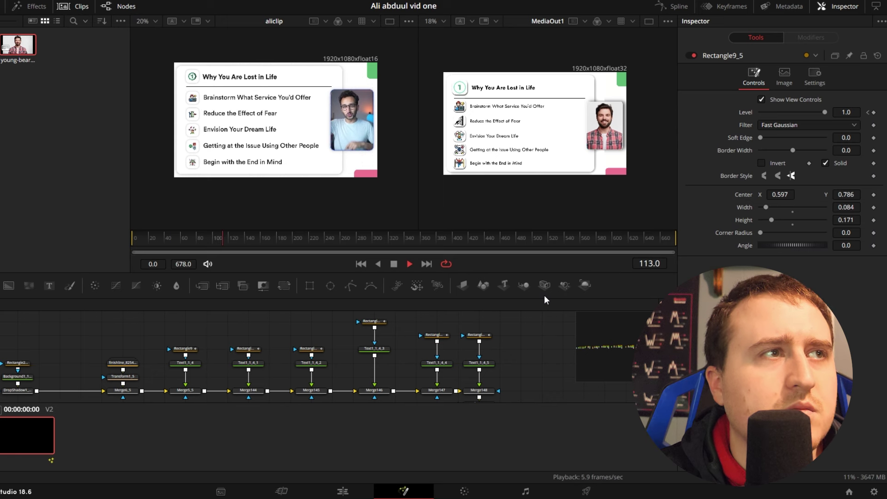
key(space)
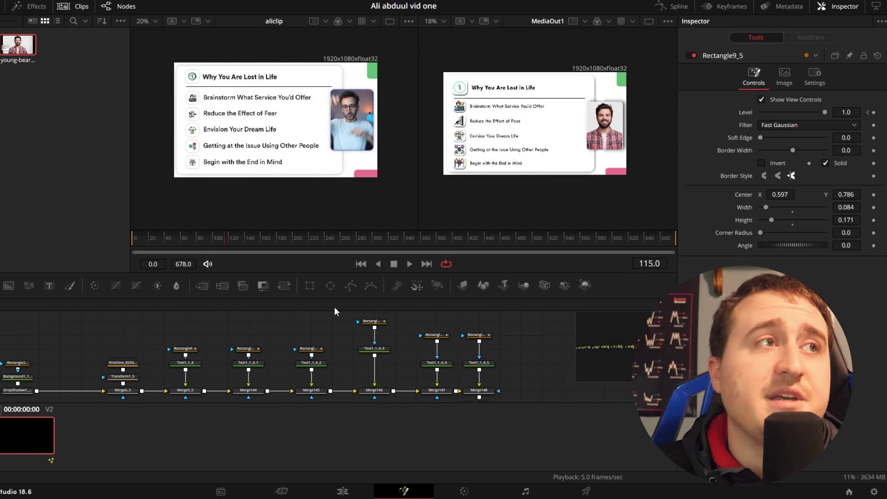